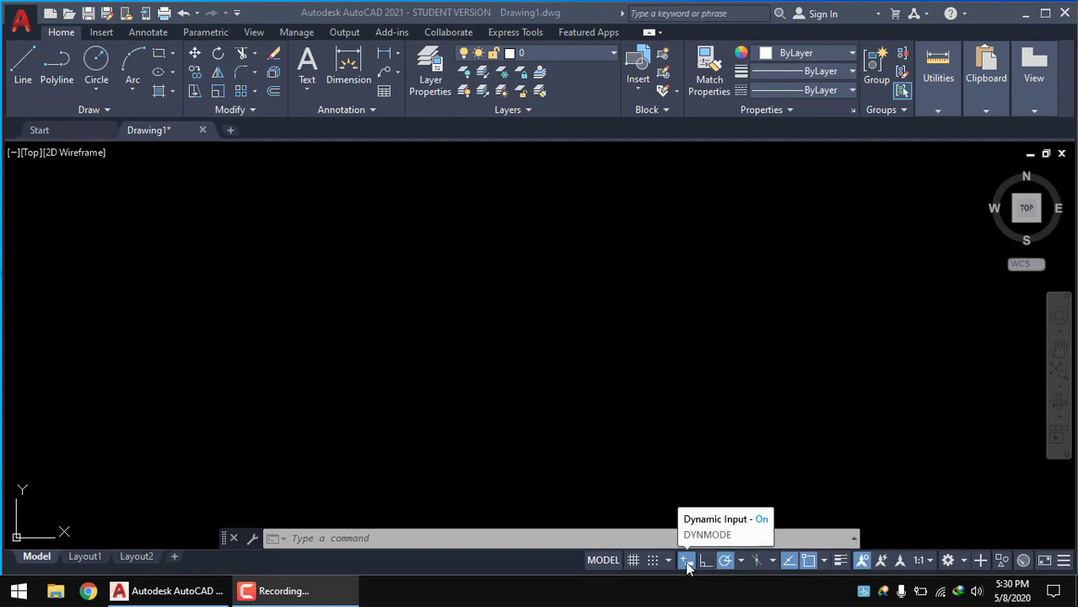
Draw the first two rectangles side by side
click(1064, 563)
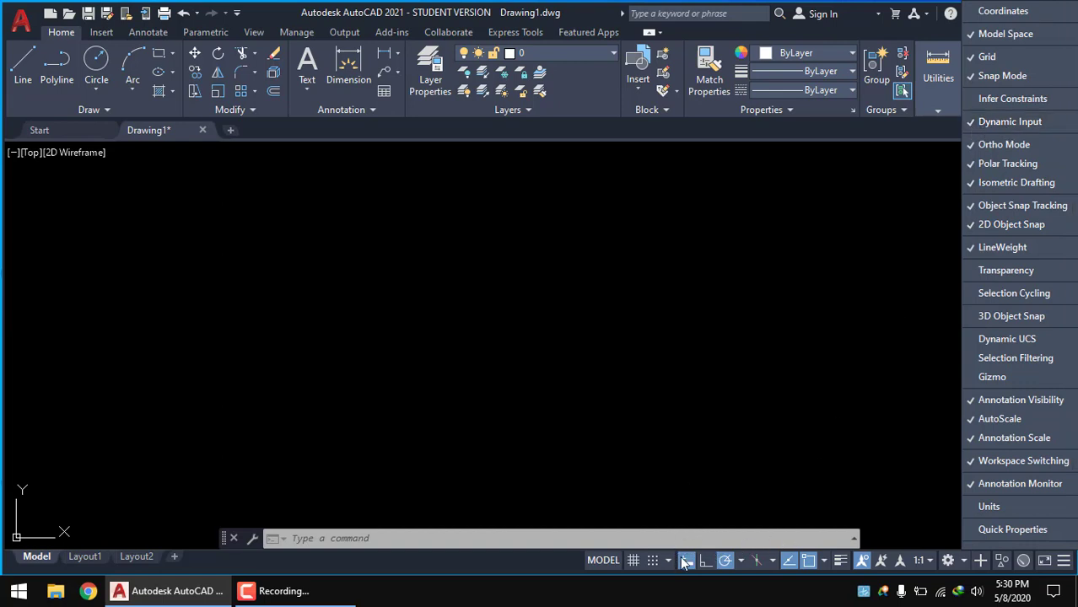
click(567, 385)
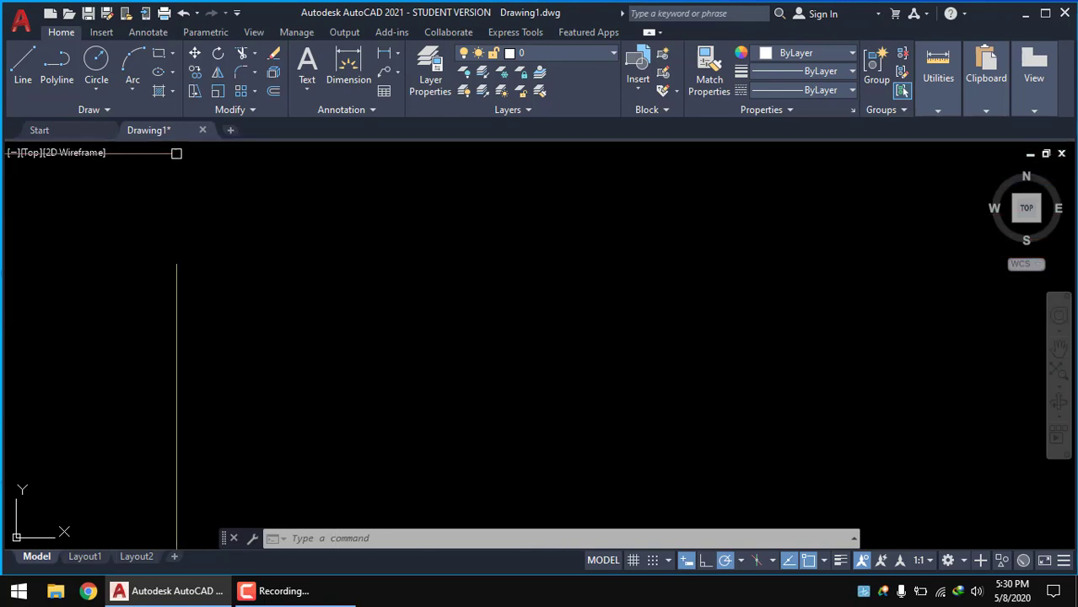
click(159, 53)
click(218, 262)
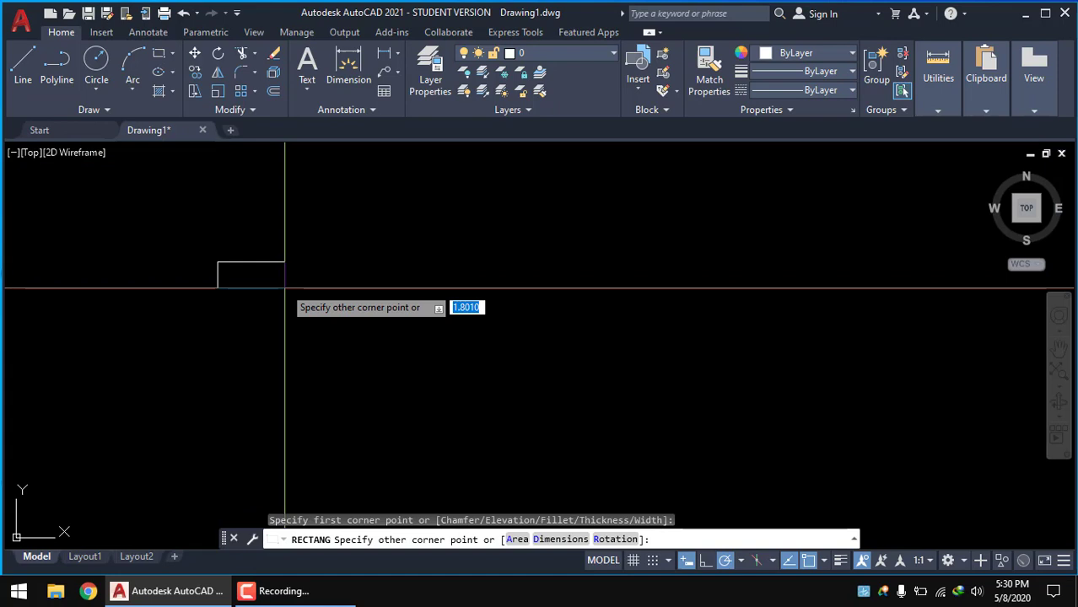
click(323, 380)
key(space)
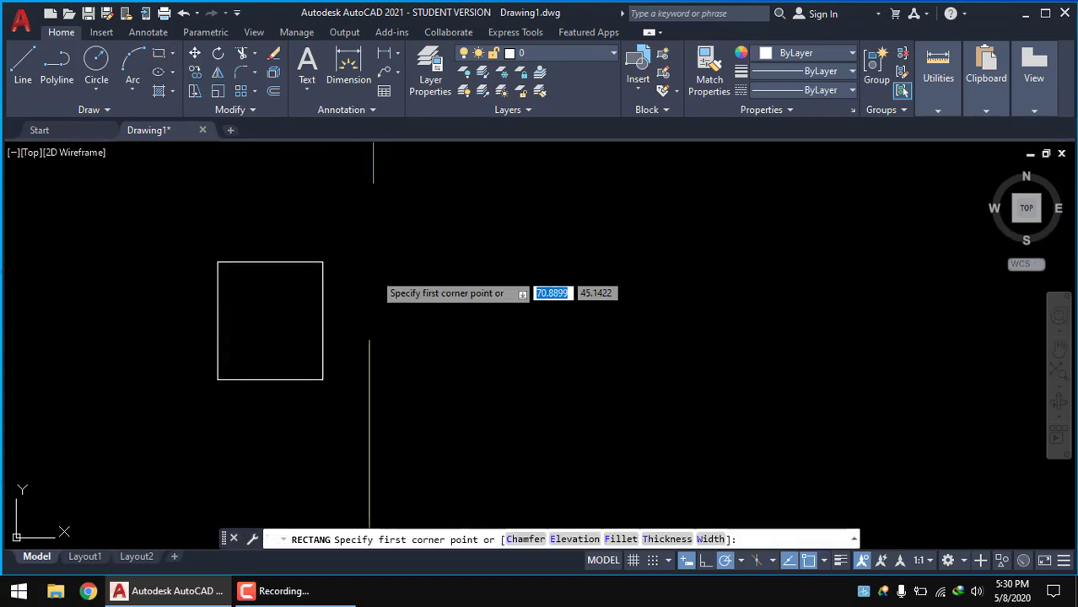
click(355, 262)
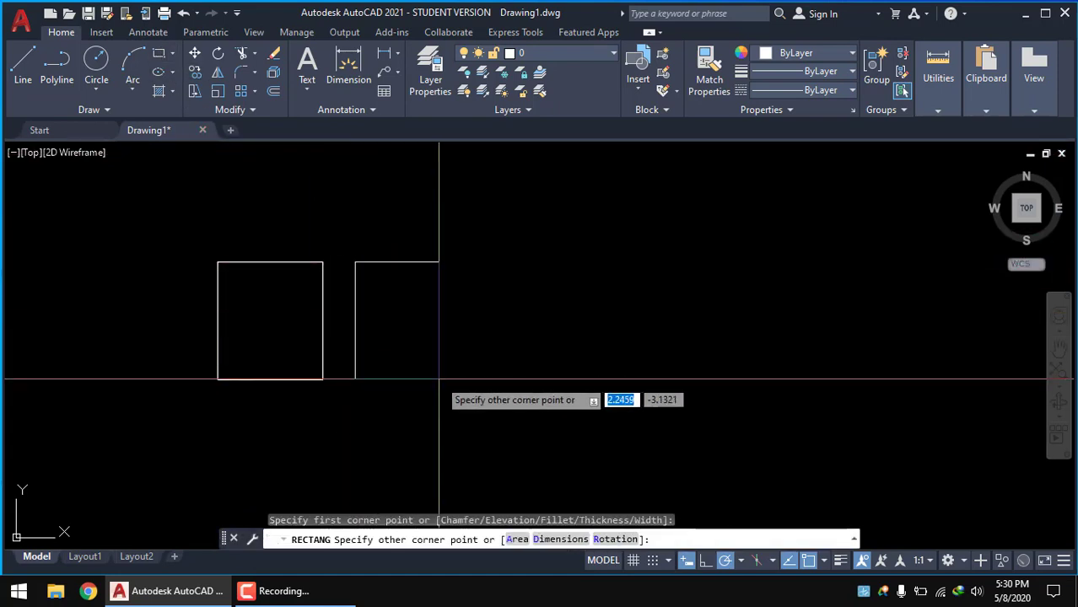
click(452, 383)
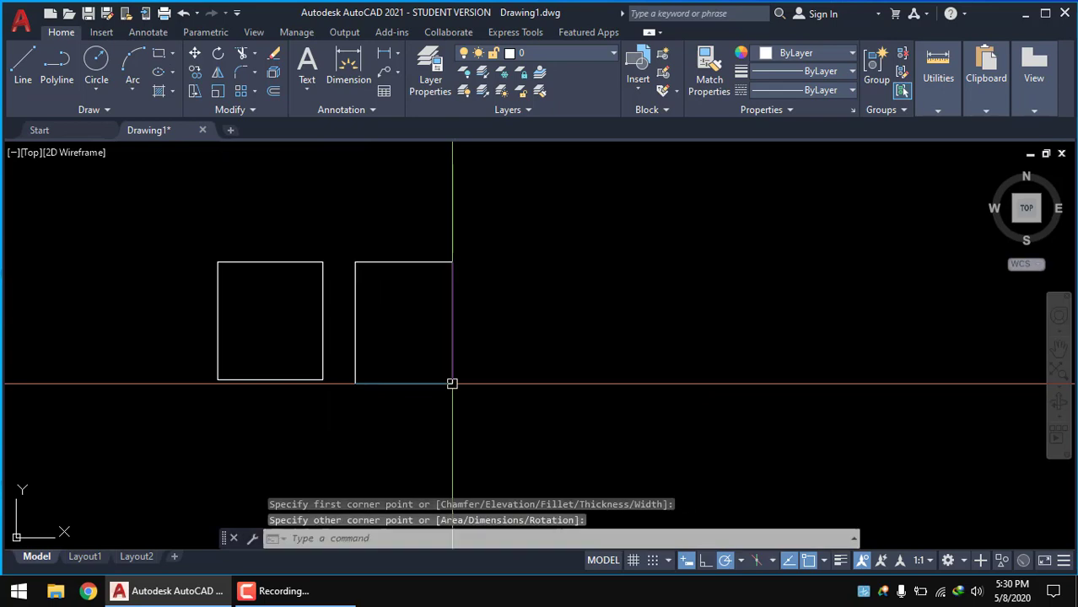
Draw a narrower, taller third rectangle on the right and frame all three in view
click(160, 56)
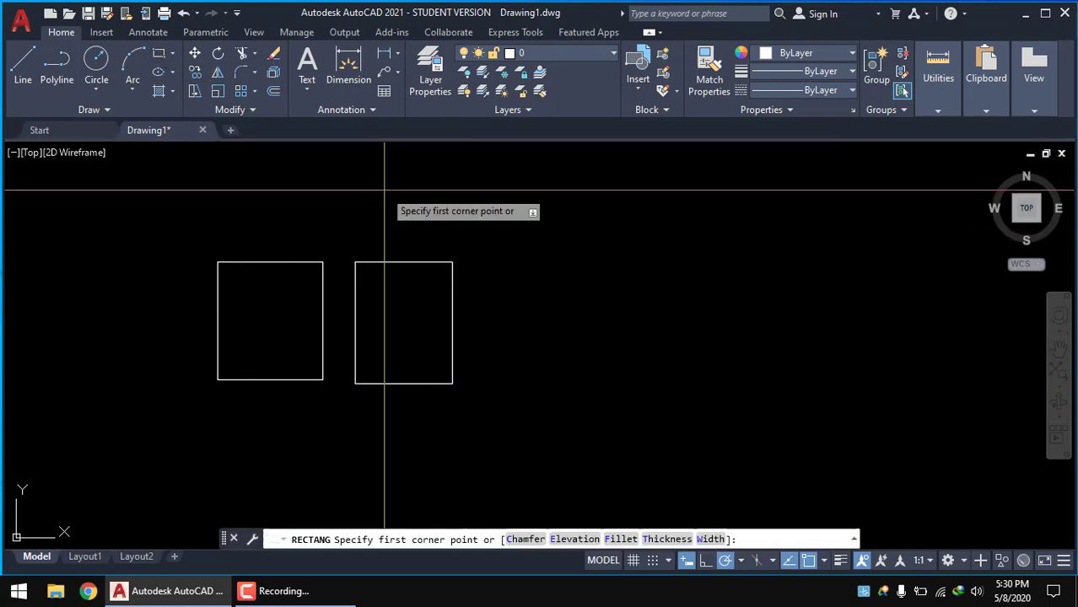
click(497, 264)
click(565, 395)
middle_drag(639, 382, 652, 377)
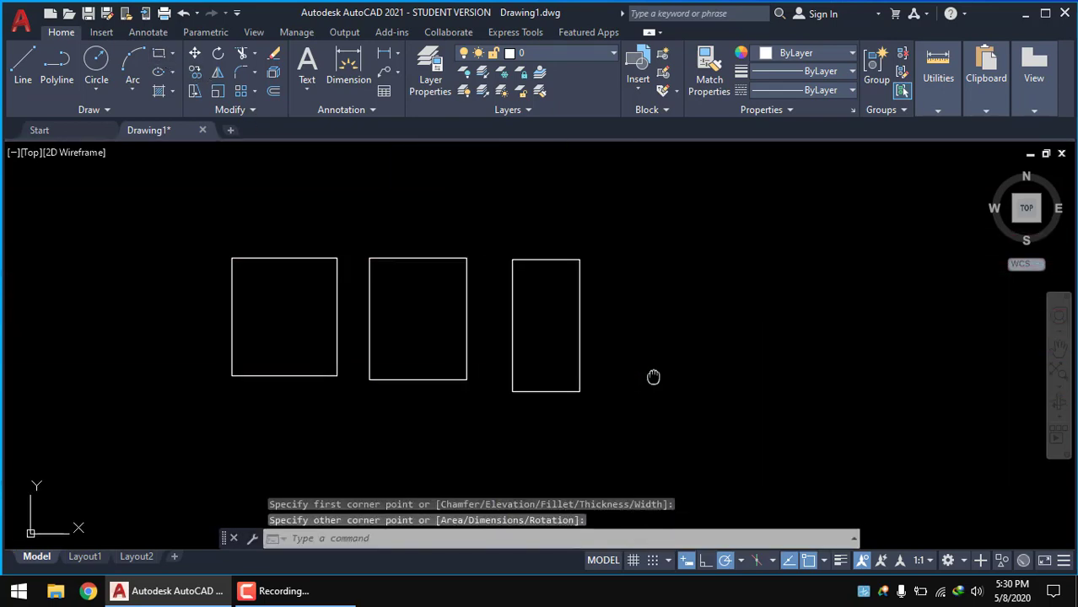
scroll(607, 354, up, 2)
middle_drag(596, 342, 613, 351)
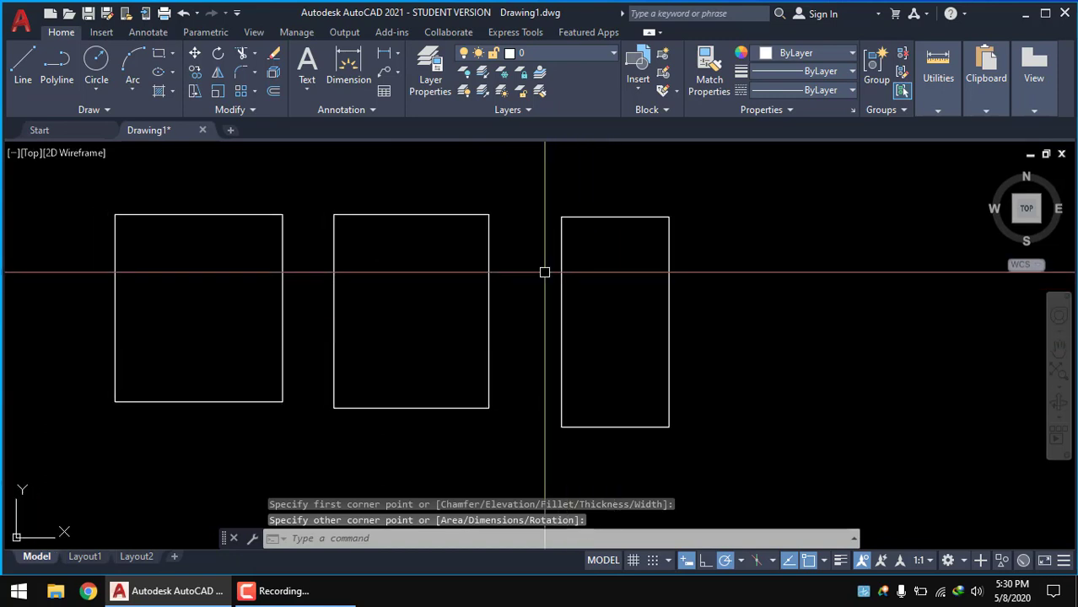
middle_drag(442, 294, 450, 309)
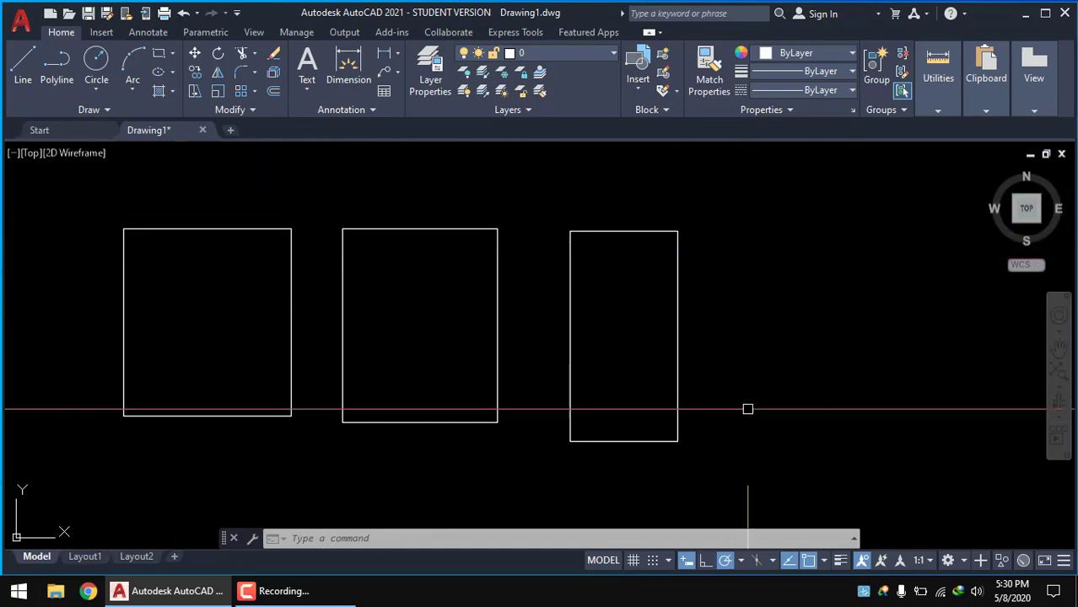
Move the leftmost rectangle by its top-left corner to the right of the narrow rectangle, tops aligned
click(194, 54)
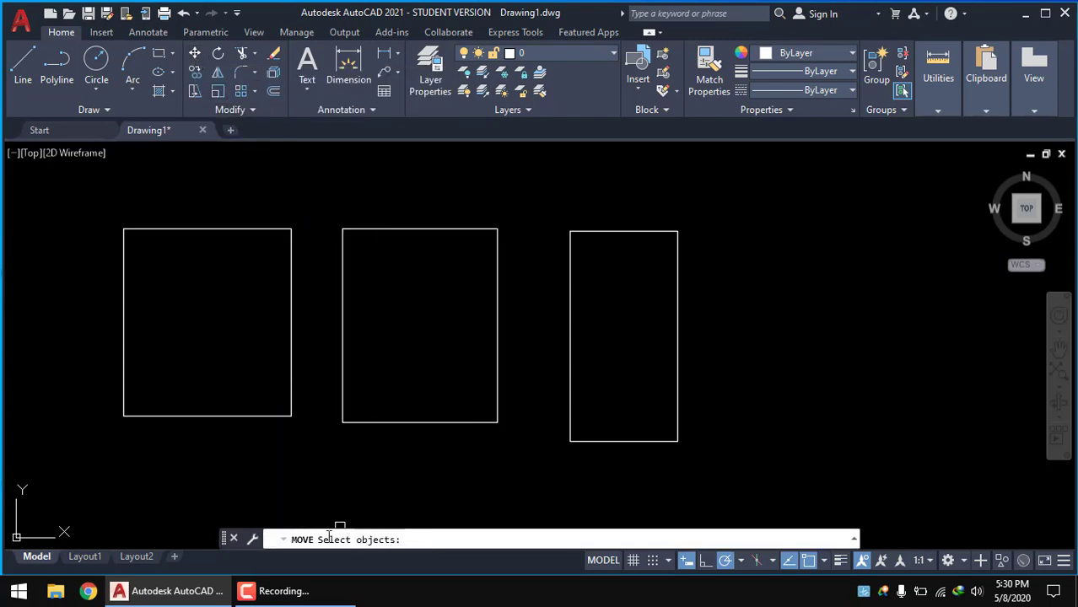
click(291, 398)
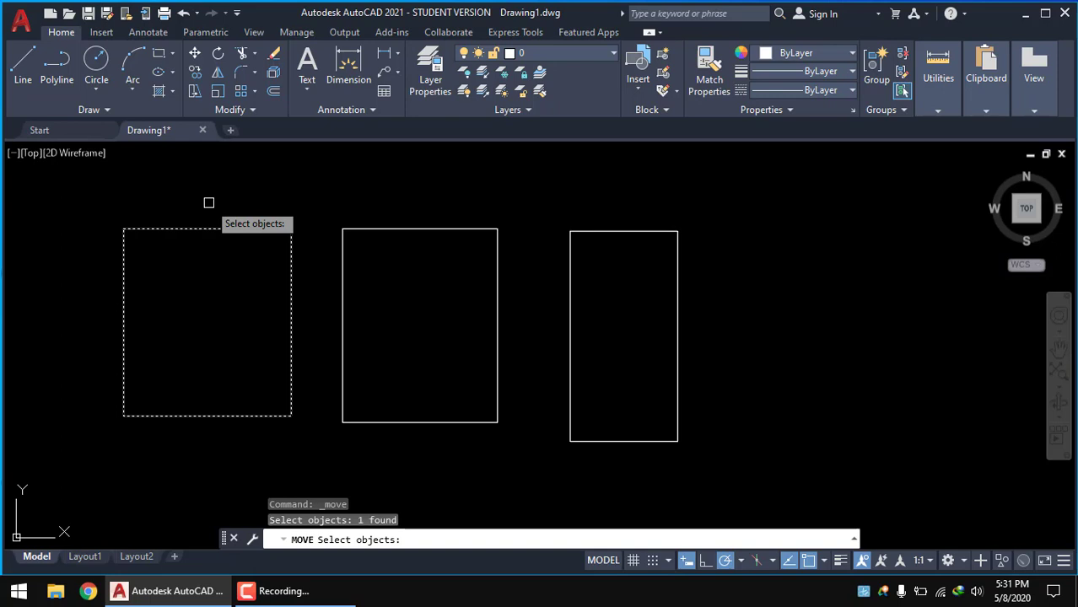
key(Return)
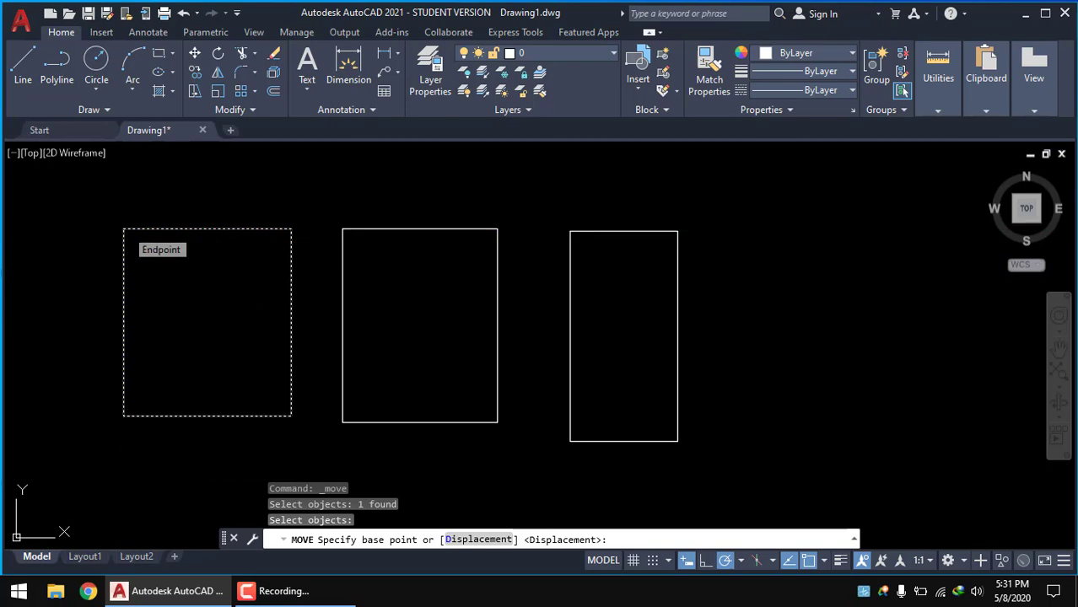
click(123, 227)
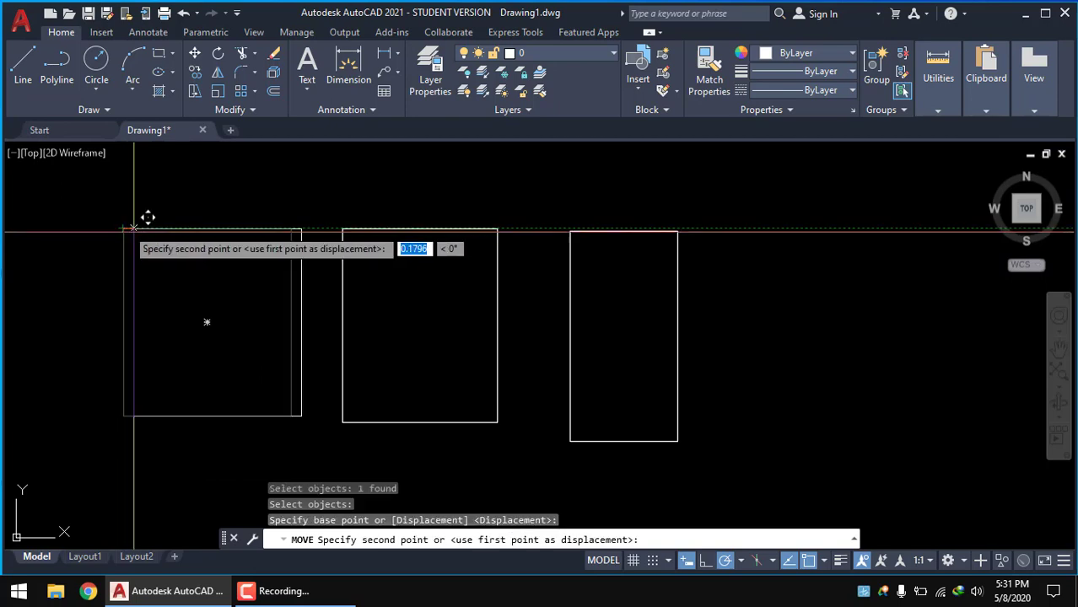
click(725, 228)
mouse_move(503, 315)
middle_down()
mouse_move(311, 310)
mouse_move(286, 335)
middle_up()
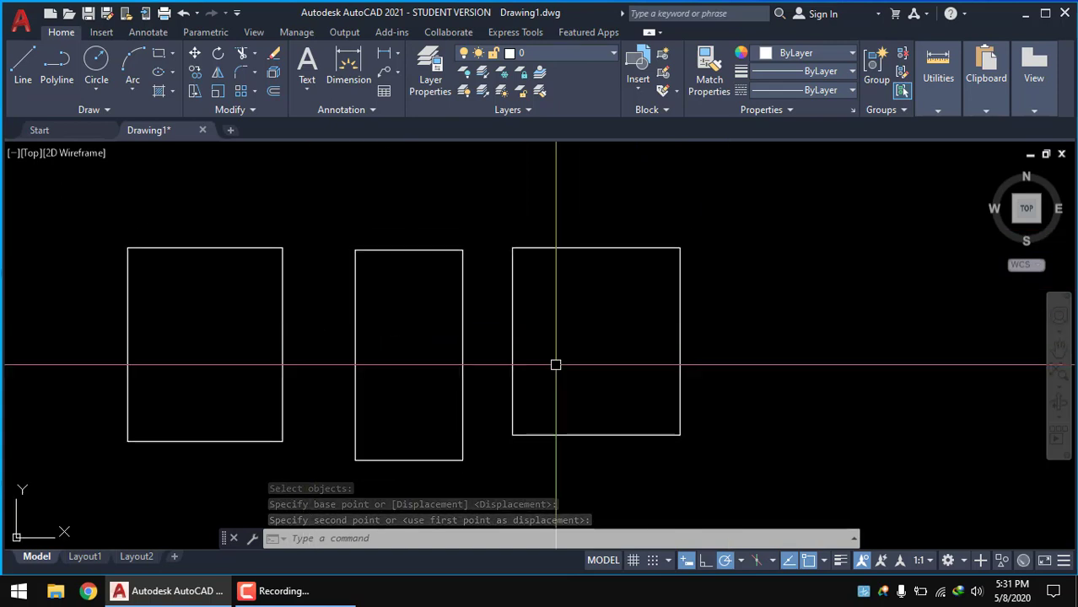
middle_drag(596, 368, 601, 369)
text(M)
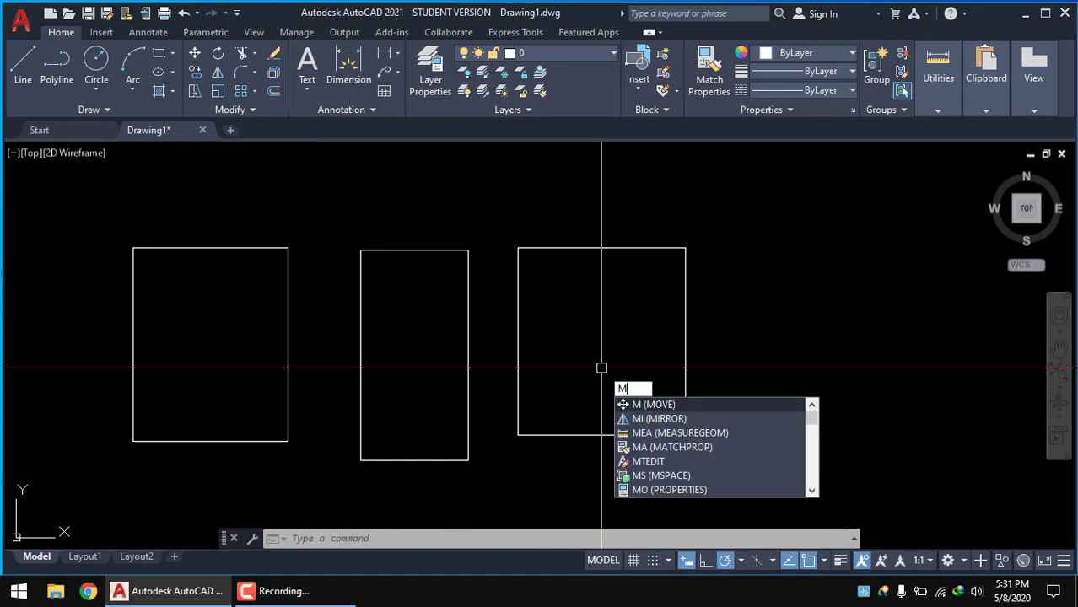
Move the rightmost rectangle by its top-left corner to the left end of the row
key(Return)
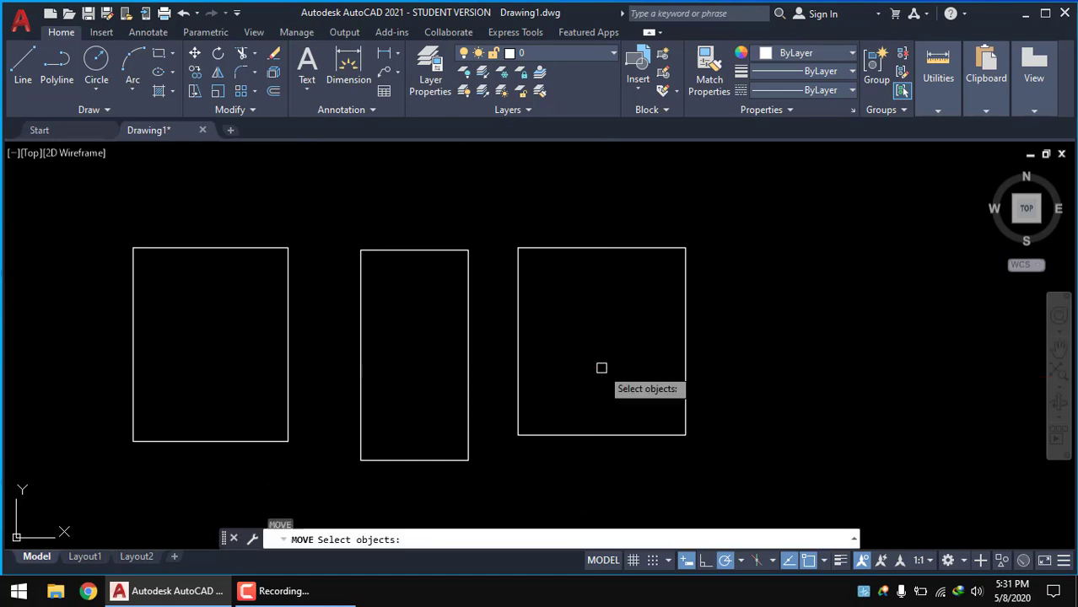
click(519, 312)
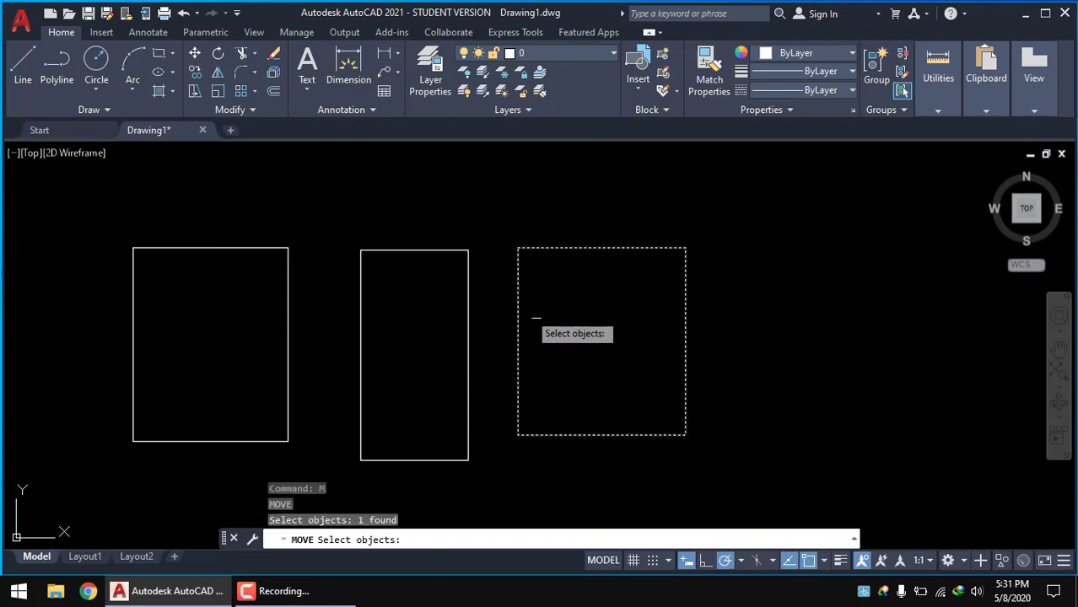
key(Return)
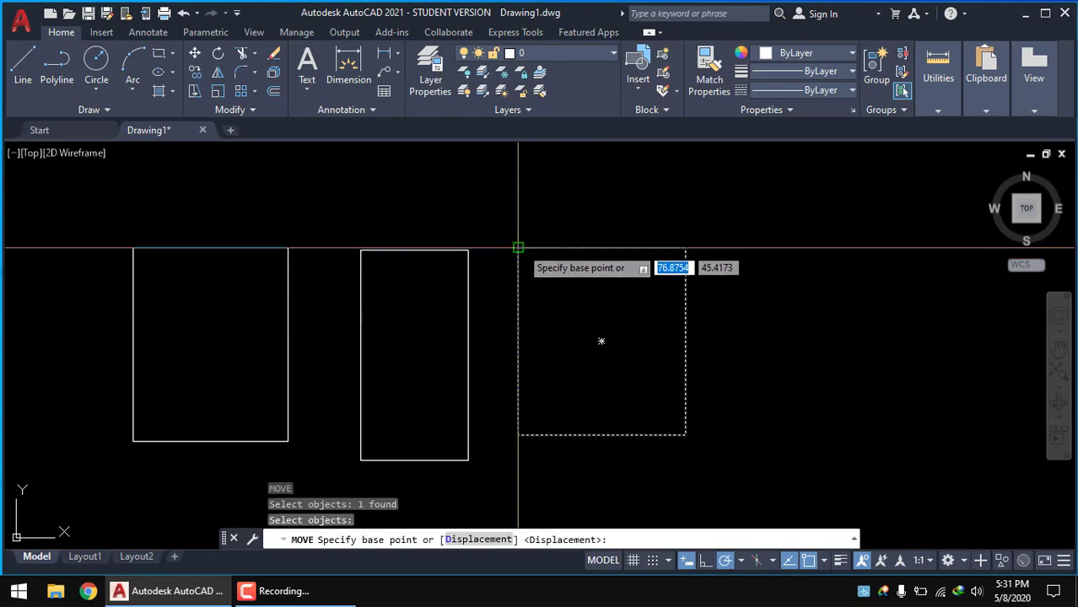
click(518, 247)
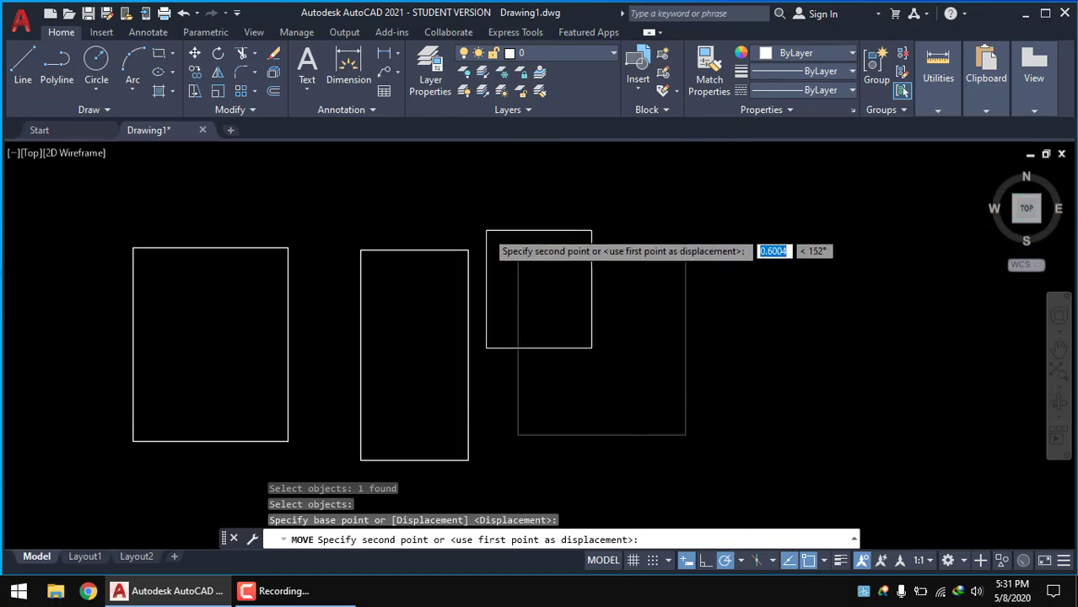
scroll(358, 177, down, 2)
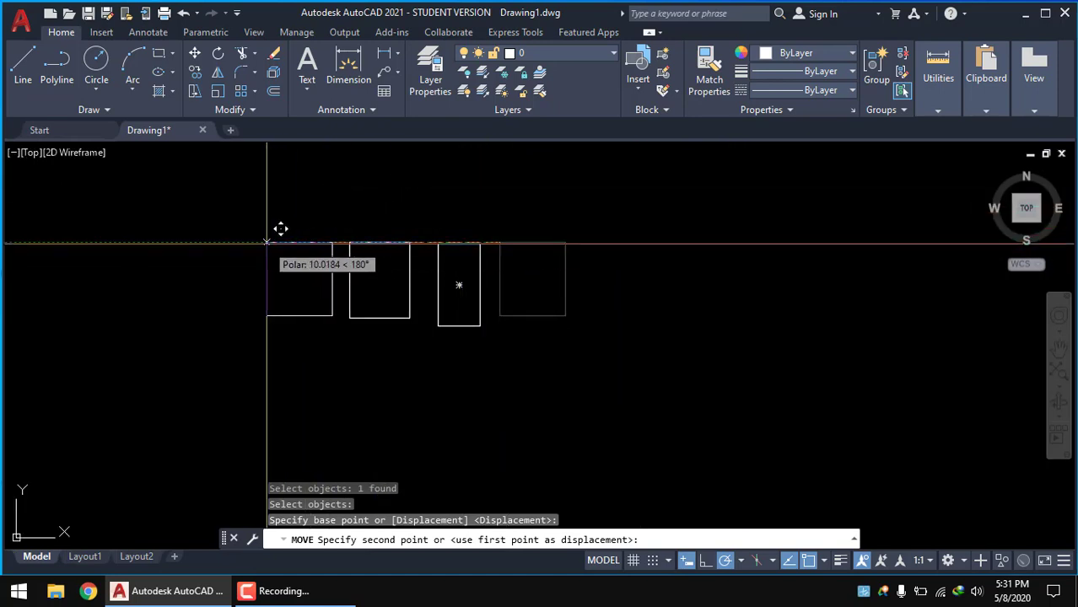
click(267, 242)
scroll(329, 279, up, 2)
middle_drag(384, 306, 465, 366)
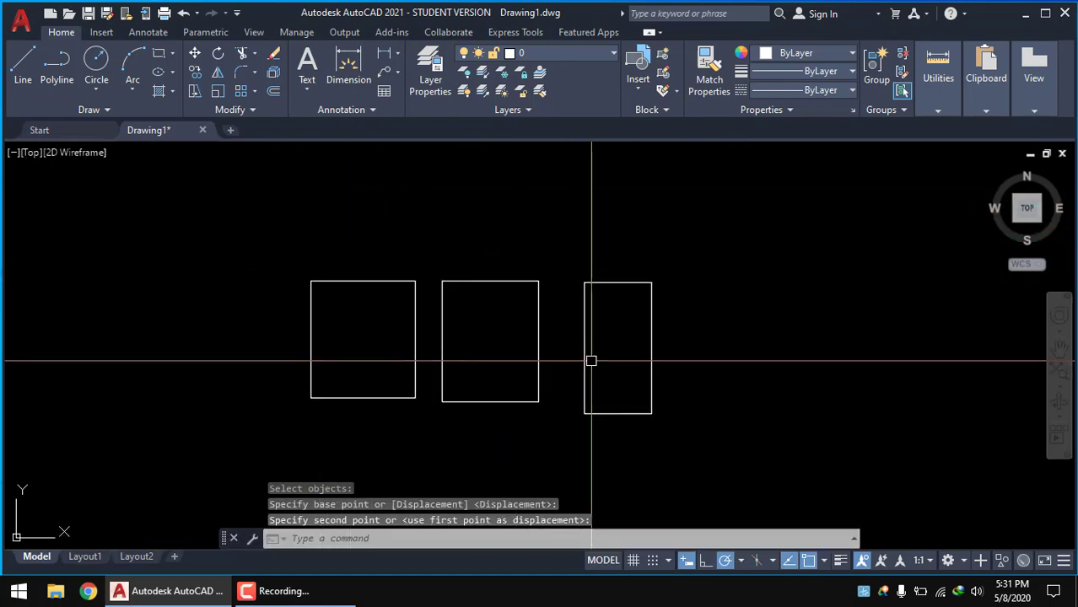
Move the tall narrow rectangle by its right-edge midpoint to the left end of the row
text(m)
click(634, 397)
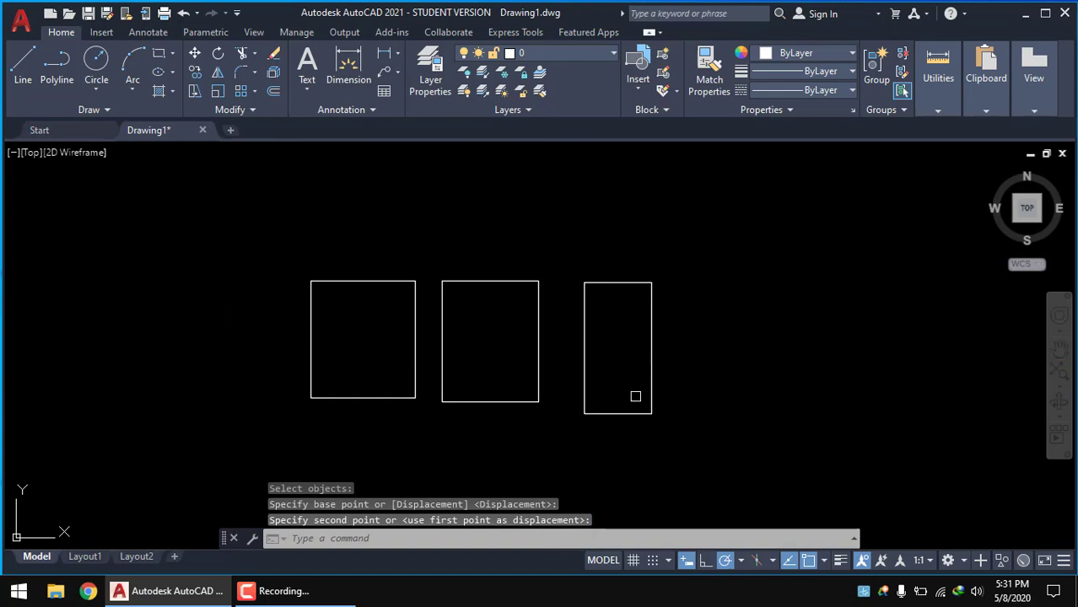
click(647, 366)
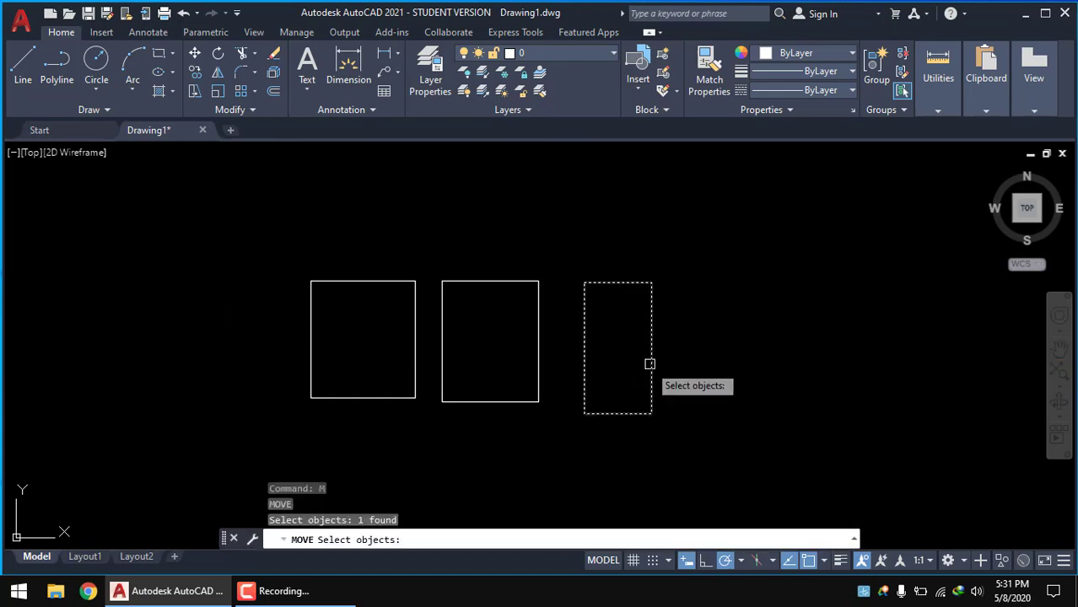
key(Return)
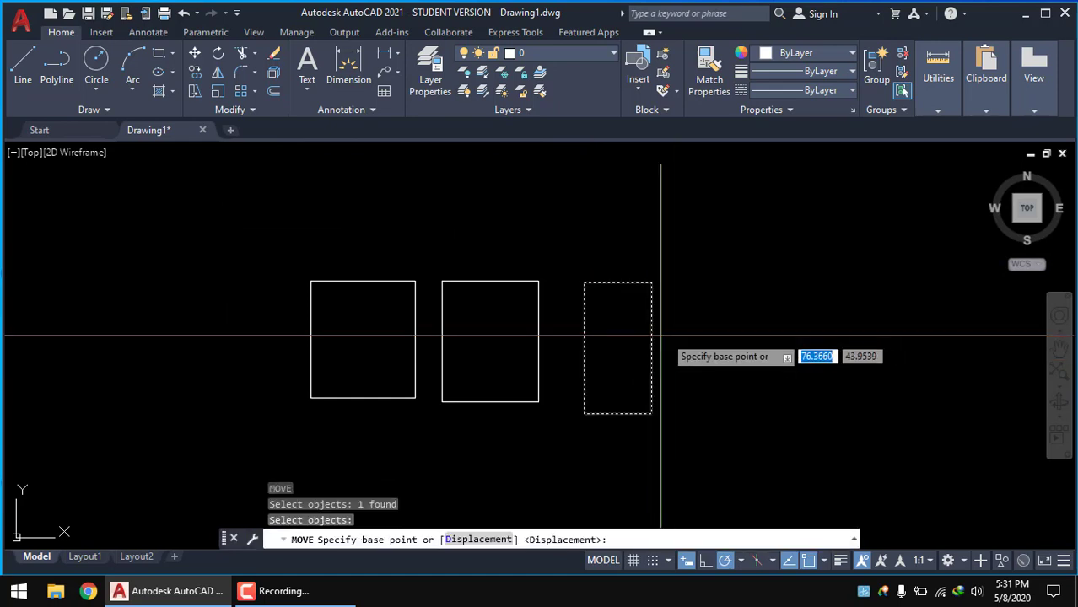
click(651, 348)
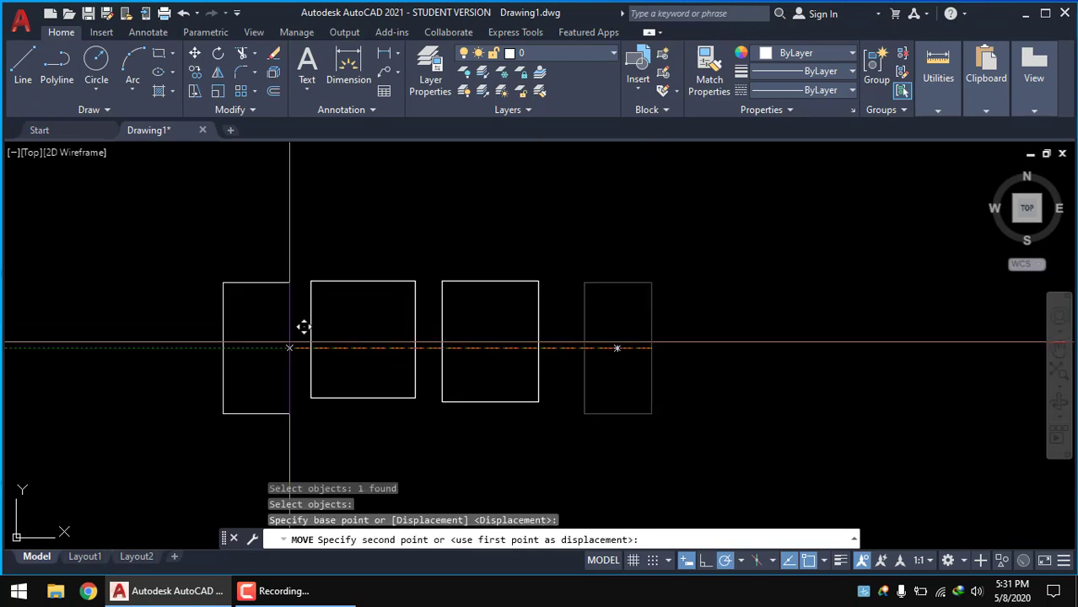
click(283, 348)
scroll(286, 337, up, 2)
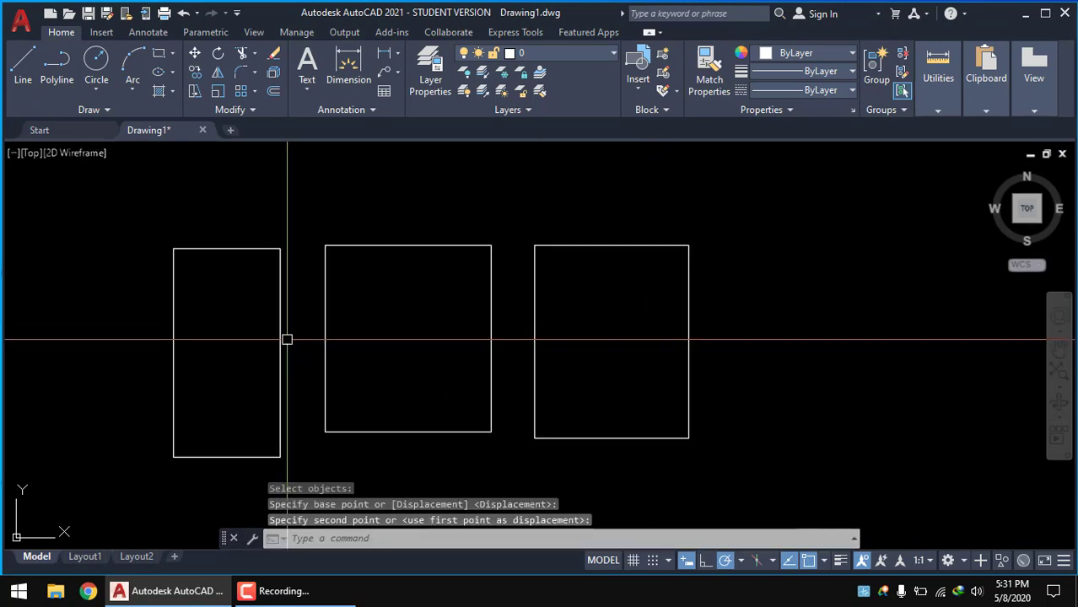
scroll(287, 336, up, 2)
mouse_move(372, 277)
middle_down()
mouse_move(315, 313)
mouse_move(460, 334)
mouse_move(335, 315)
middle_up()
scroll(322, 332, down, 3)
scroll(322, 332, up, 2)
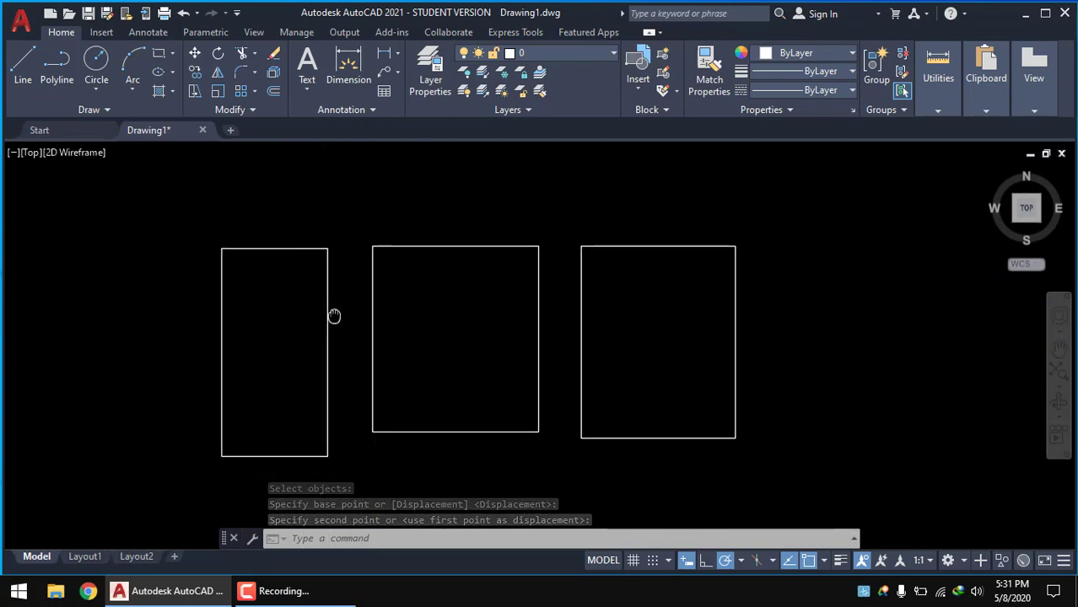
middle_drag(452, 407, 413, 420)
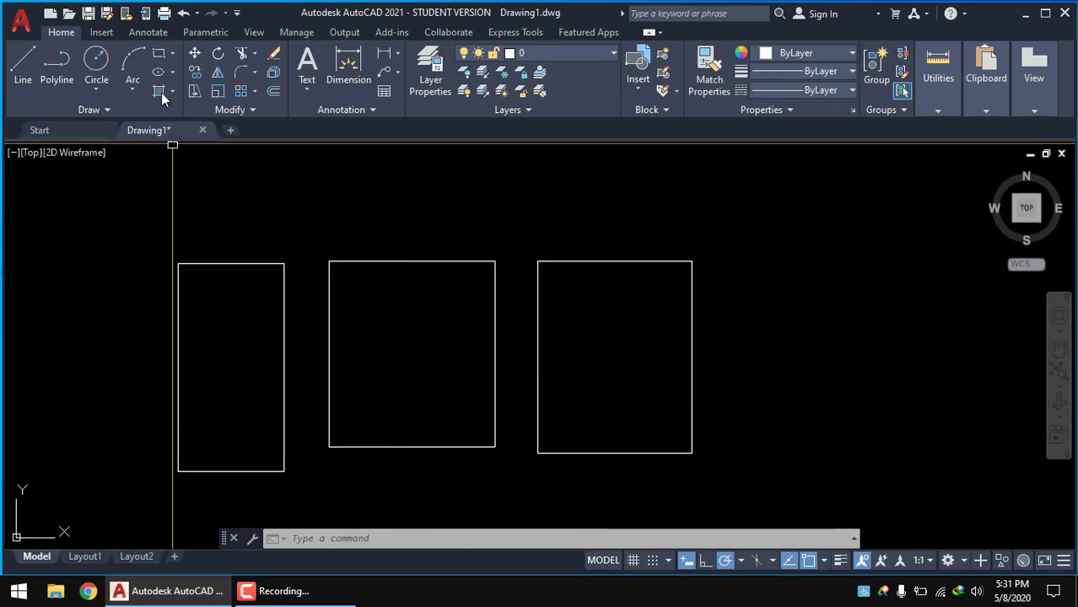
Move the middle square by its base point onto the top edge of the right rectangle
click(194, 54)
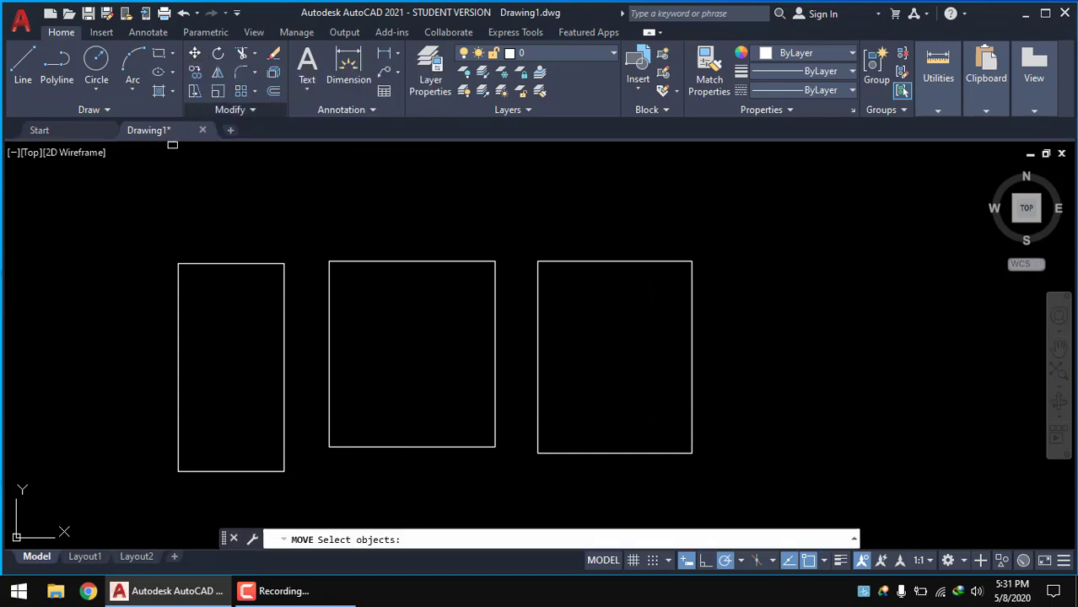
click(456, 448)
click(422, 428)
key(Return)
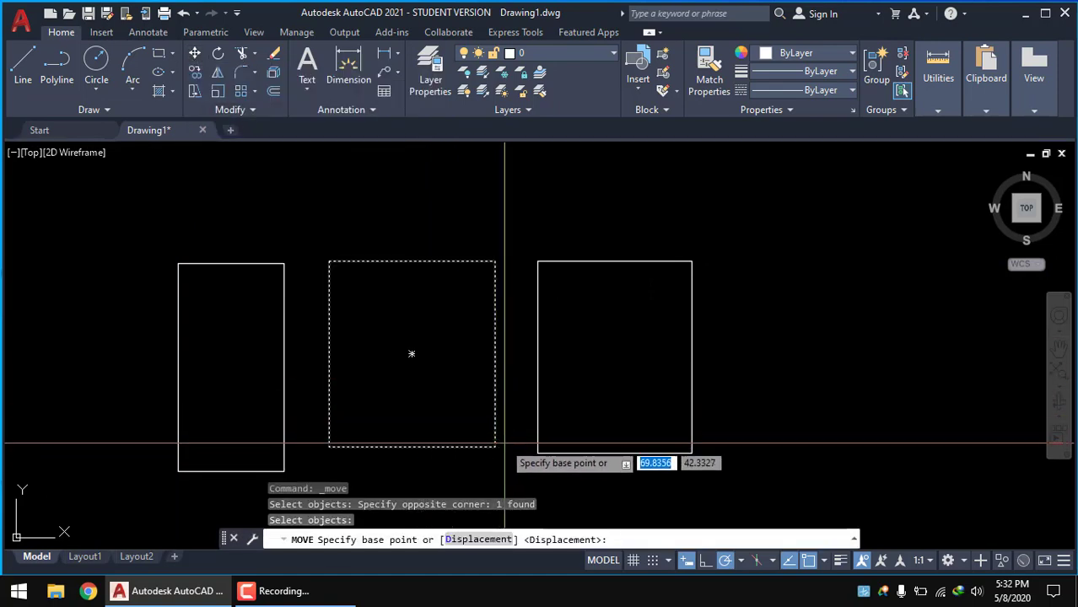
click(495, 446)
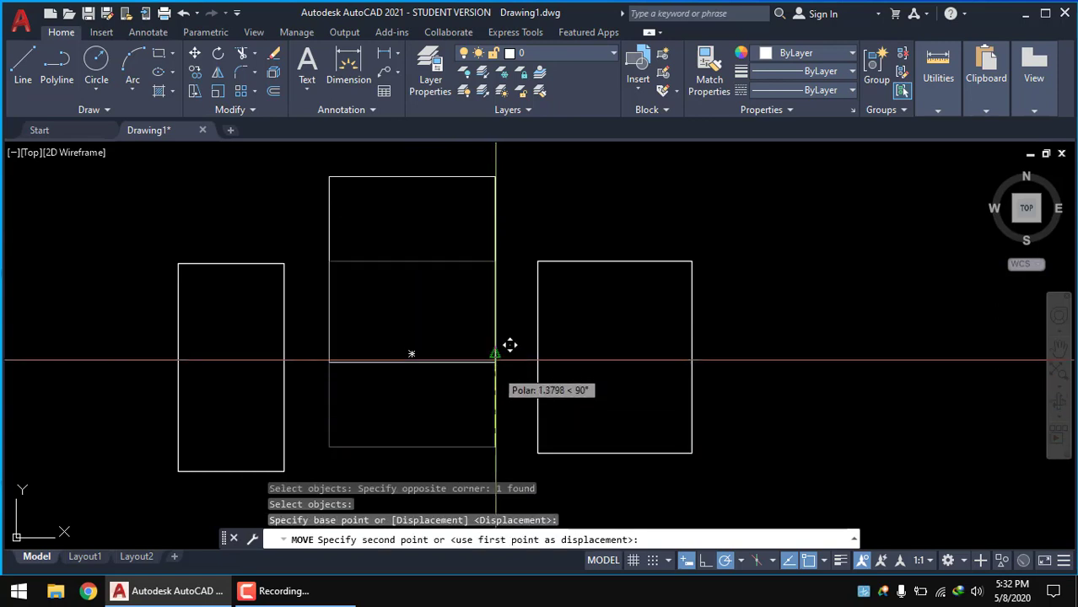
scroll(500, 319, down, 4)
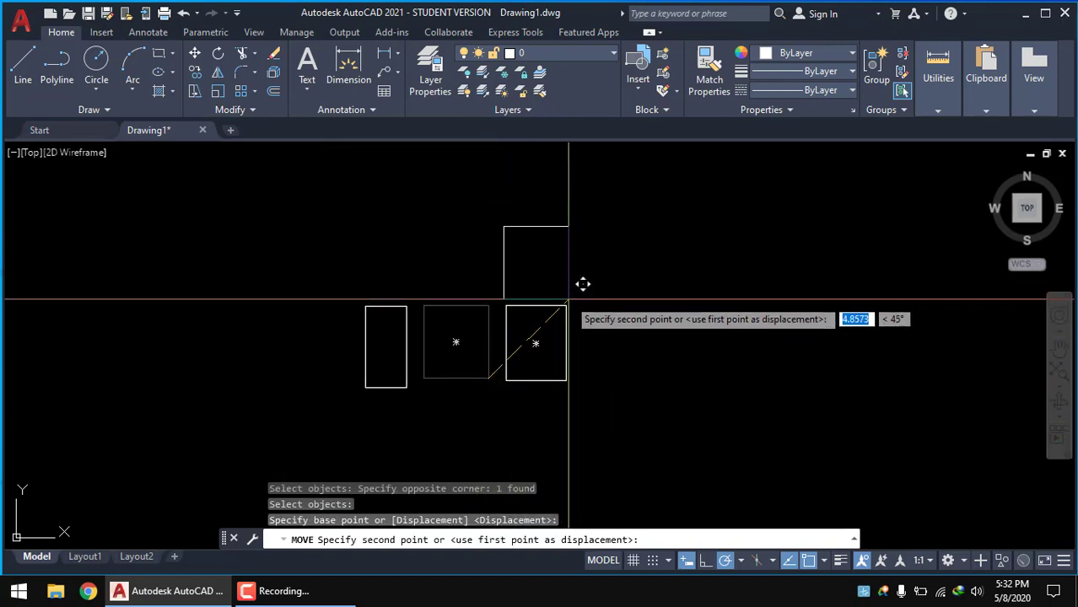
click(566, 306)
middle_drag(452, 334, 348, 413)
scroll(449, 390, up, 3)
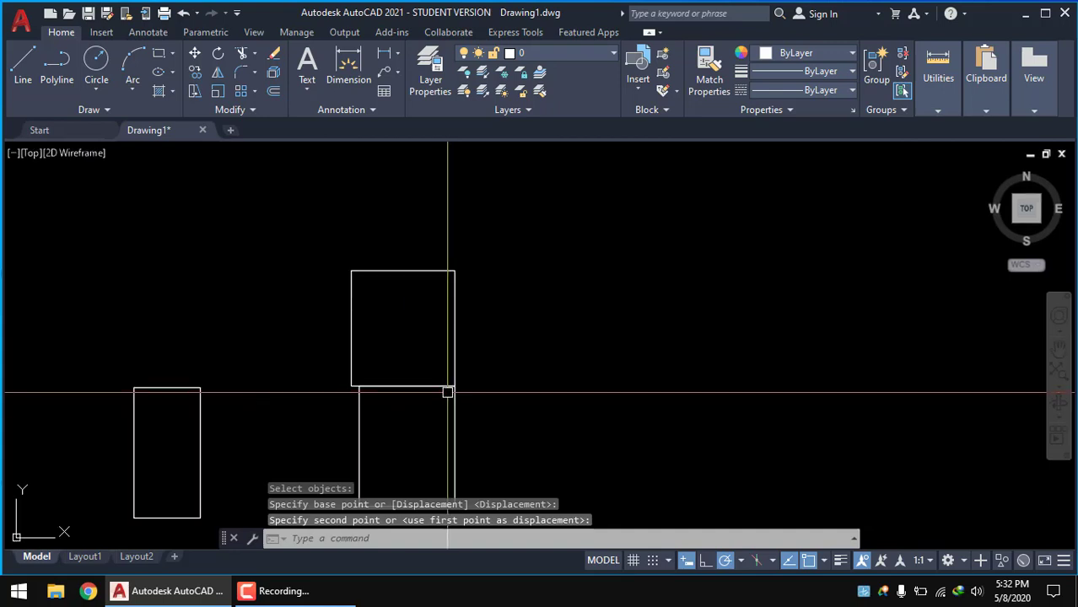
middle_drag(450, 389, 470, 329)
click(194, 53)
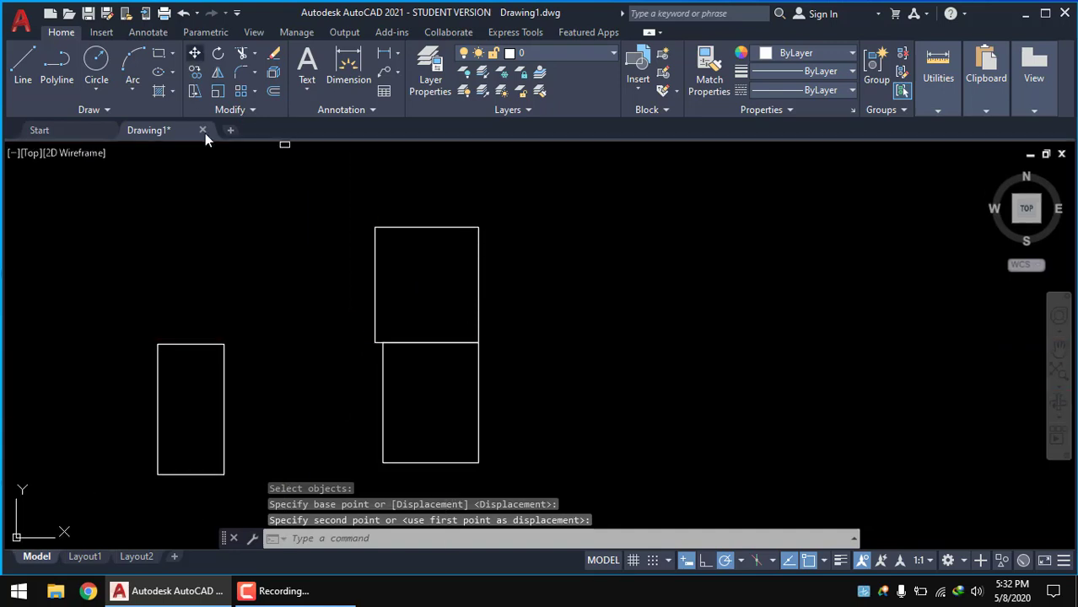
Move the narrow left rectangle by its bottom midpoint onto the square's top midpoint
click(241, 441)
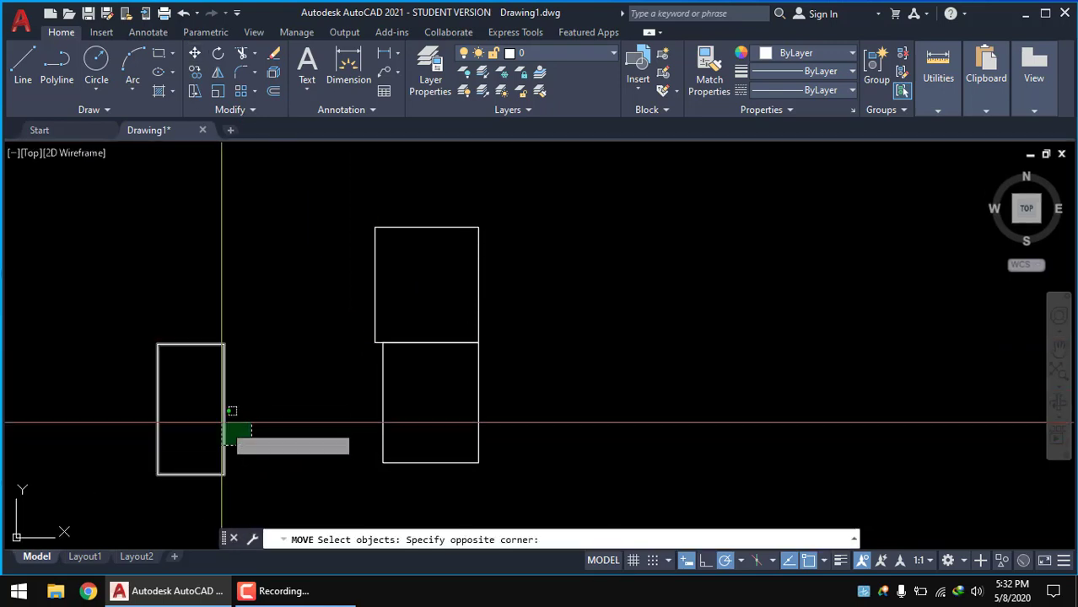
click(214, 419)
key(Return)
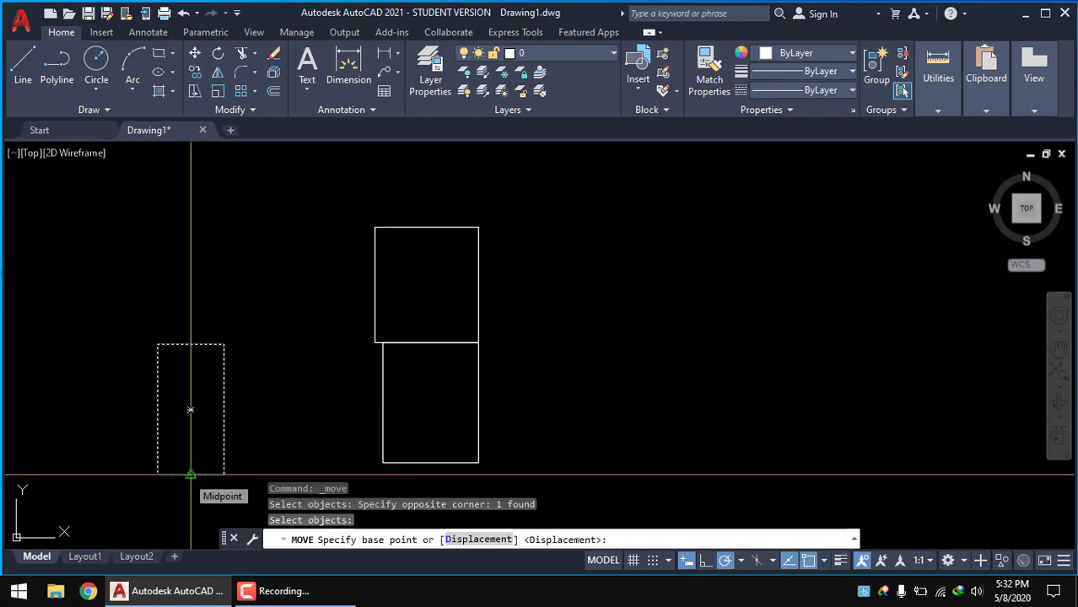
click(191, 474)
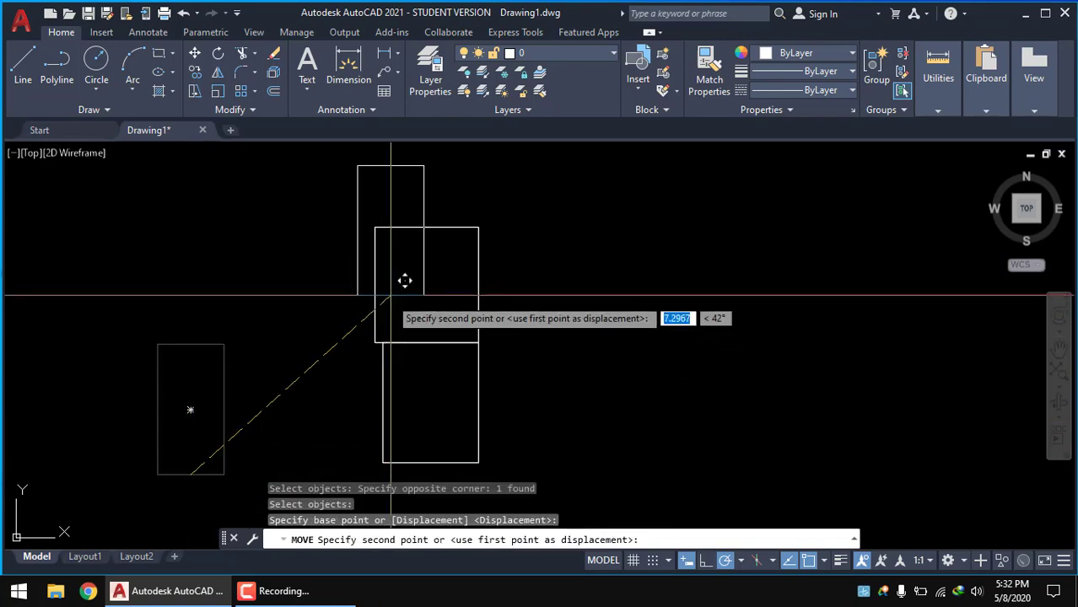
click(426, 226)
scroll(472, 329, down, 4)
mouse_move(478, 334)
middle_down()
mouse_move(568, 382)
mouse_move(341, 407)
mouse_move(411, 374)
mouse_move(420, 403)
mouse_move(365, 406)
middle_up()
scroll(565, 380, up, 2)
scroll(405, 391, up, 2)
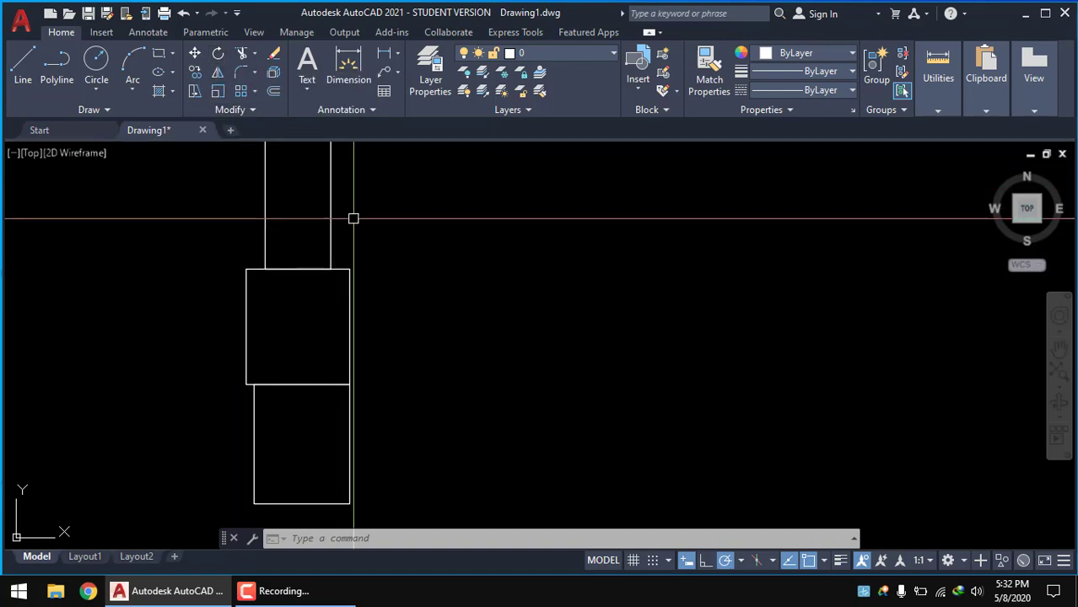
scroll(354, 220, down, 2)
scroll(358, 257, up, 2)
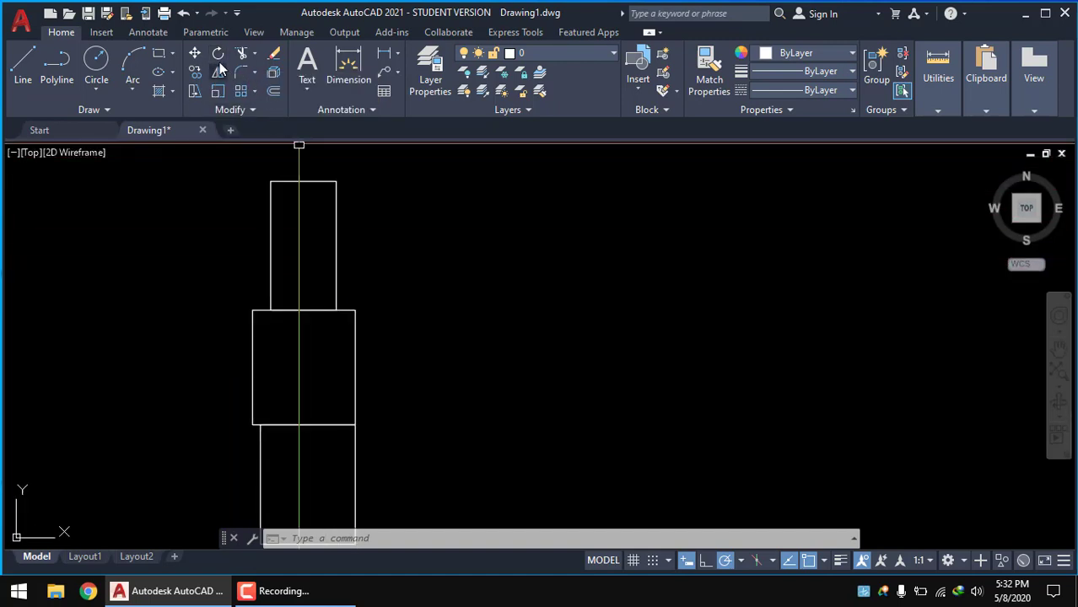
Draw a tall rectangle to the right of the stack
click(159, 53)
click(518, 409)
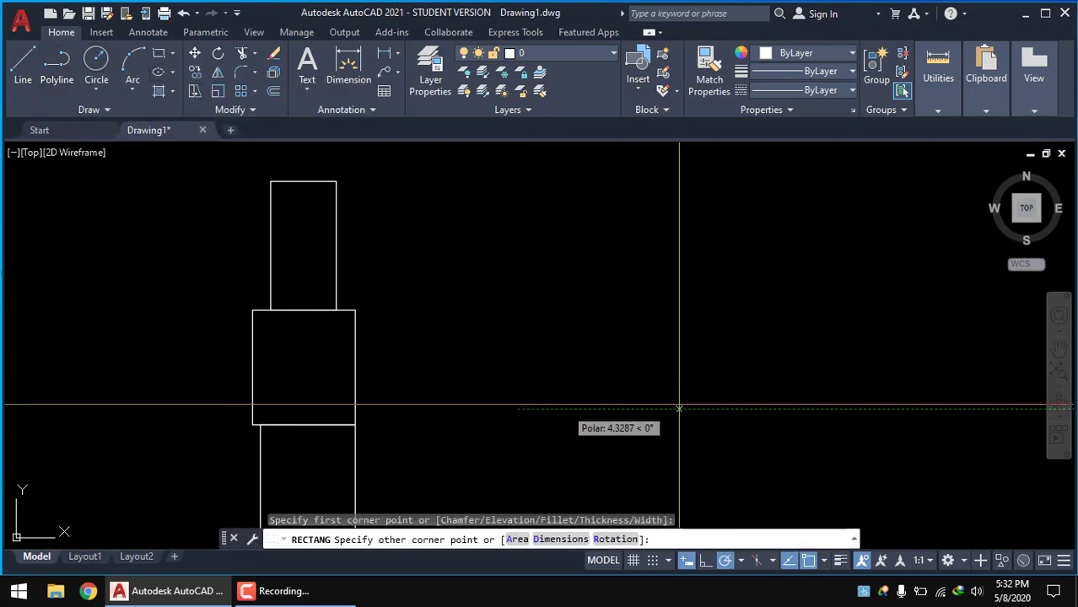
click(587, 217)
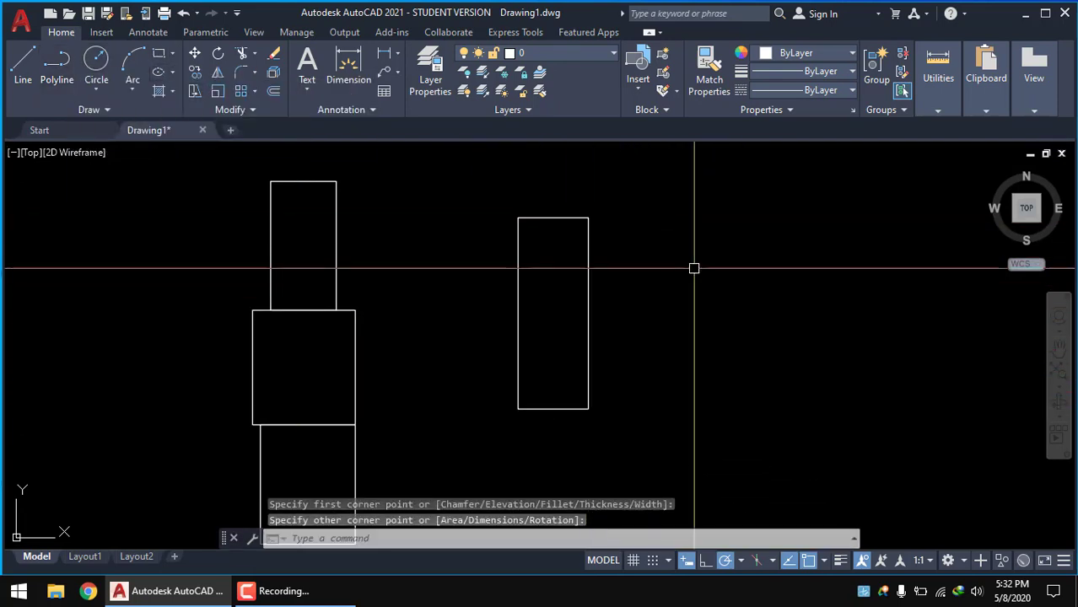
middle_drag(659, 299, 627, 301)
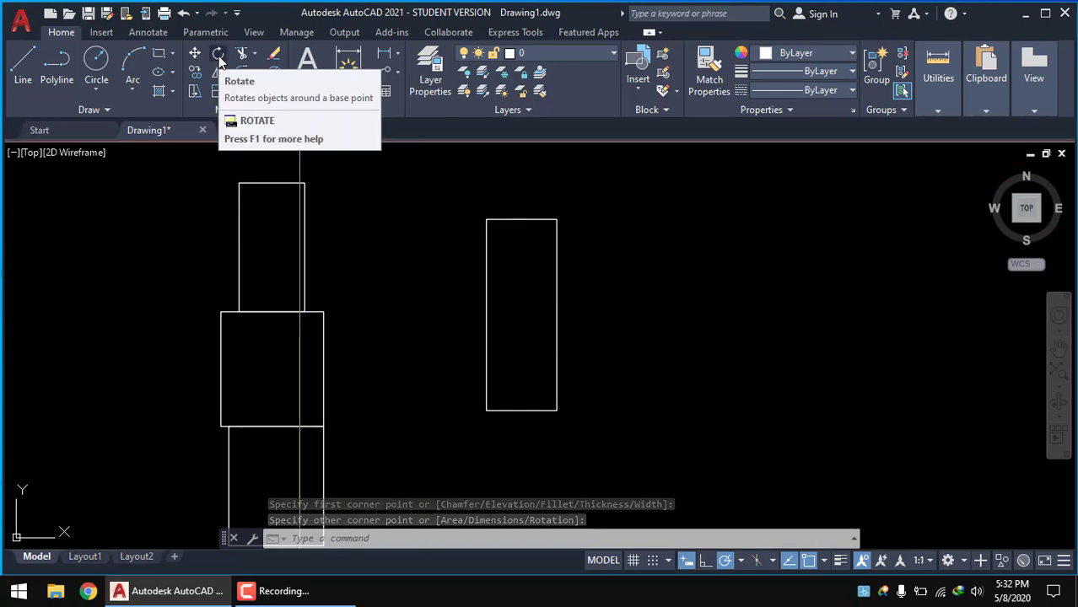
Rotate the new rectangle 90° about its centre so it lies horizontal
click(219, 55)
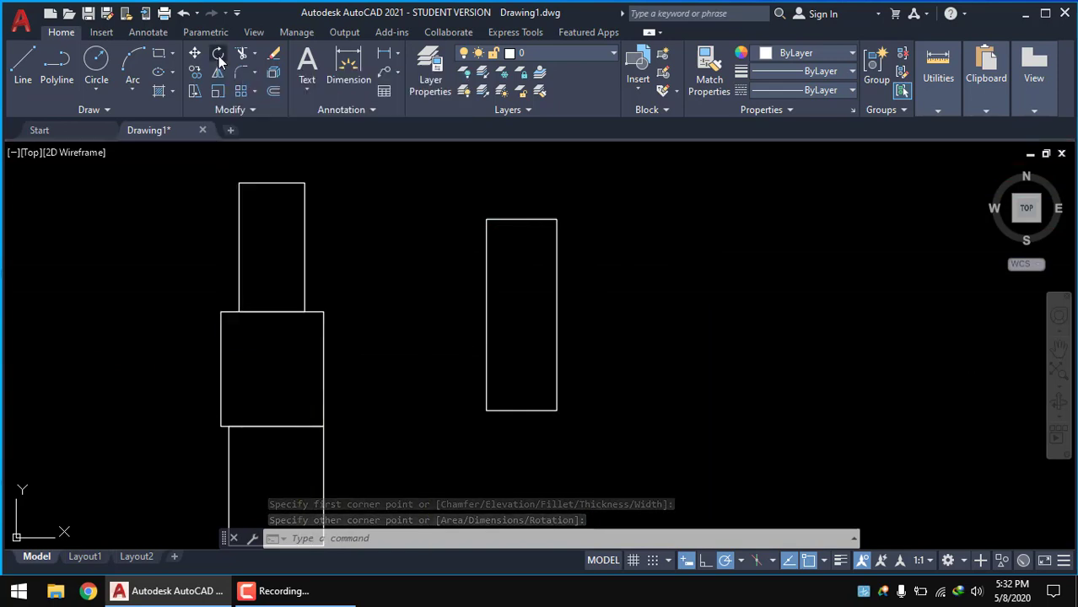
click(570, 313)
click(528, 294)
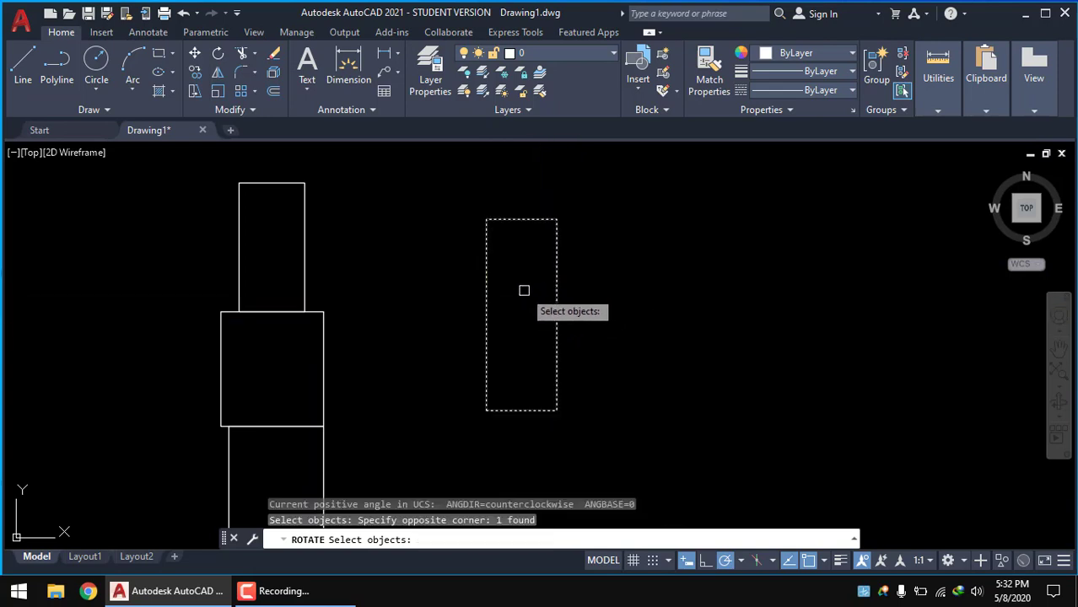
key(Return)
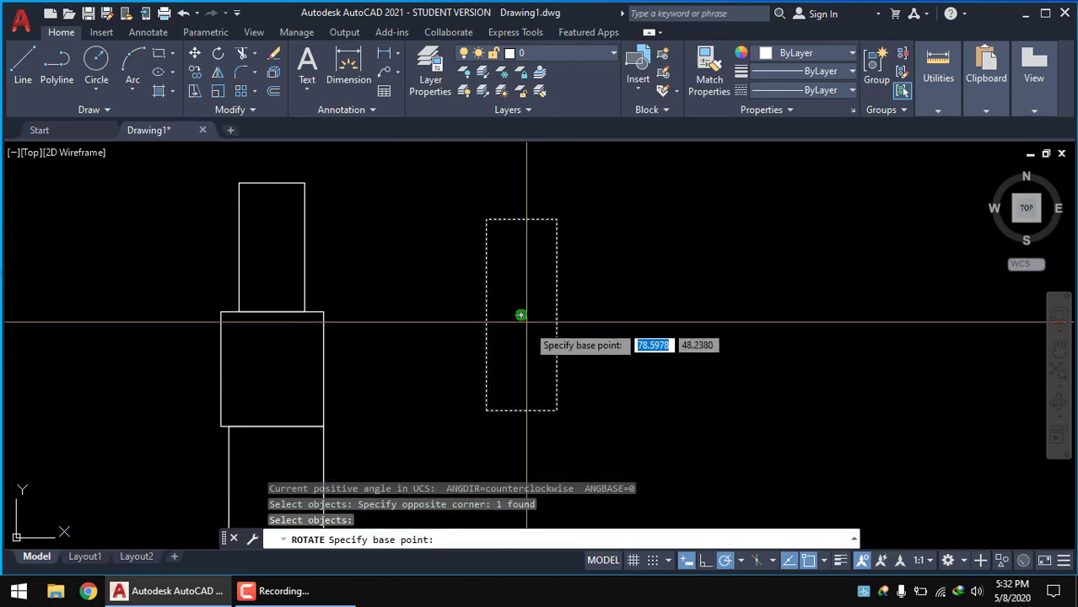
click(521, 315)
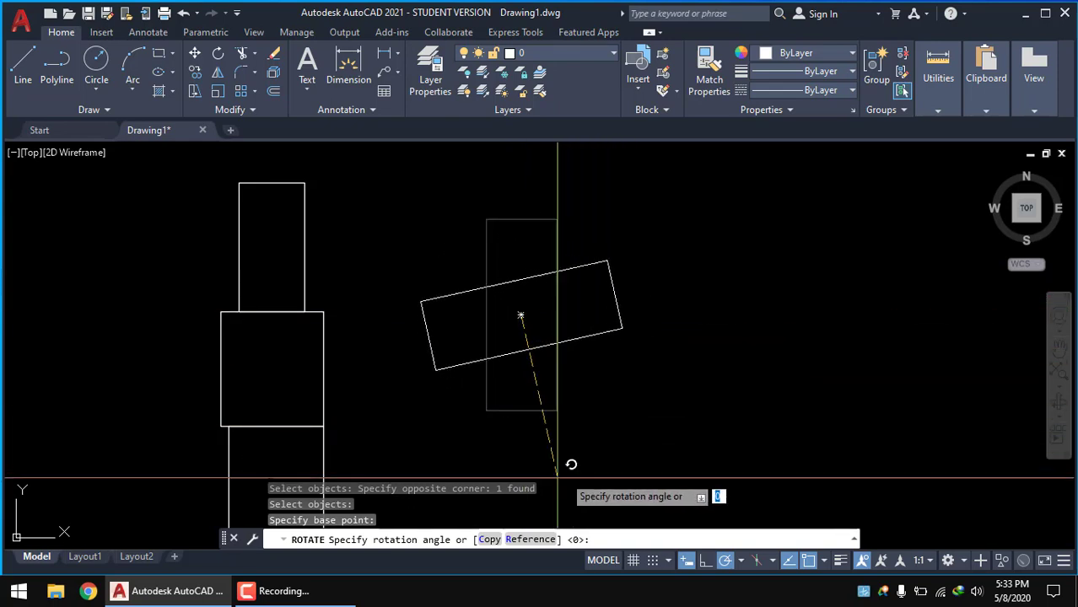
middle_drag(530, 501, 515, 422)
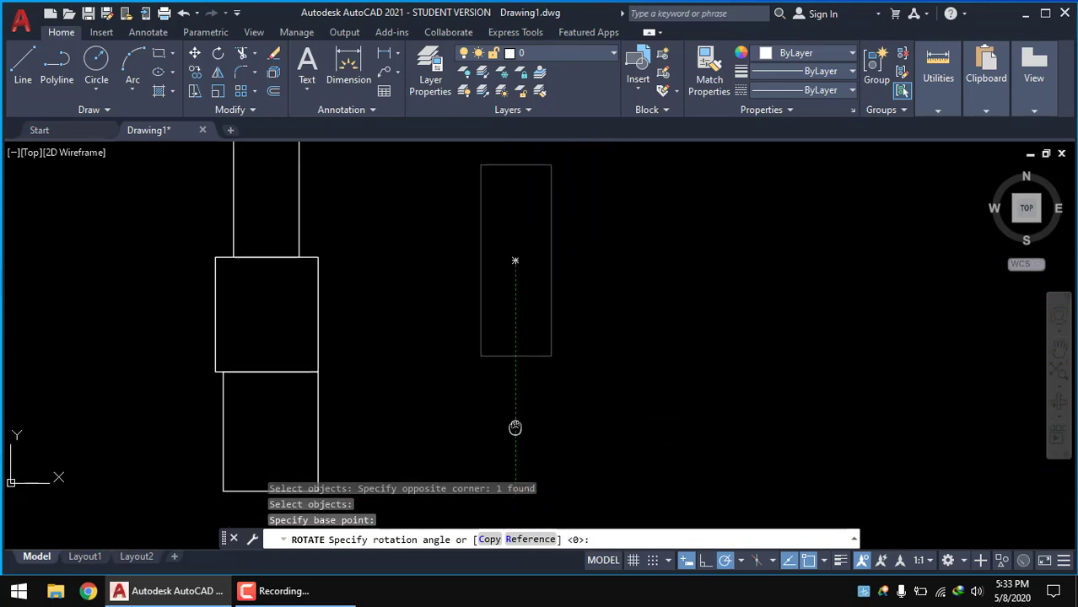
click(515, 423)
middle_drag(549, 359, 518, 450)
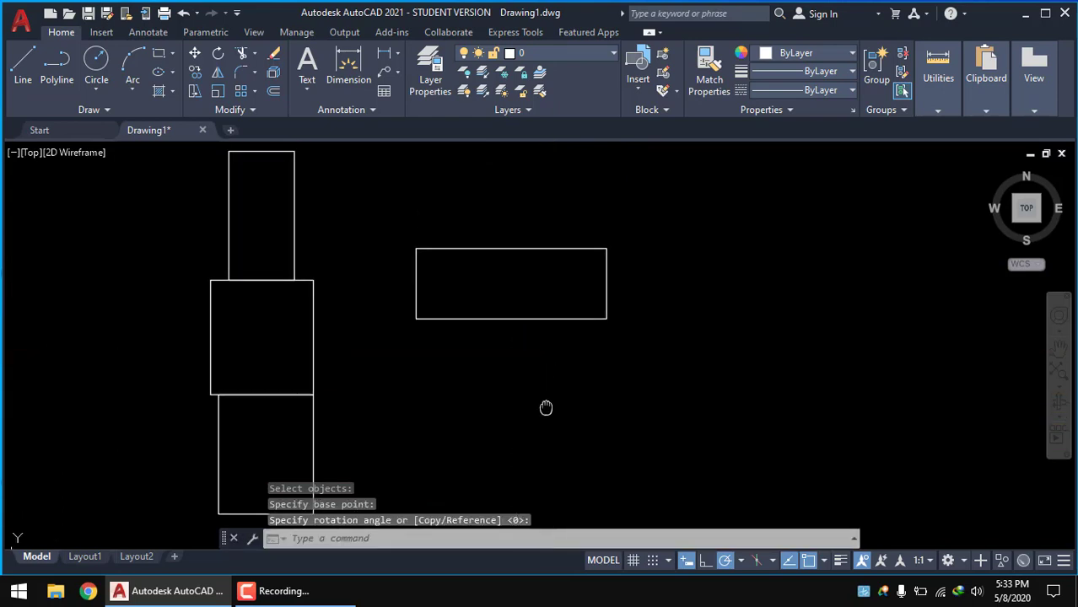
Rotate the horizontal rectangle 270° about its top-right corner so it stands upright
click(217, 56)
click(578, 414)
click(517, 345)
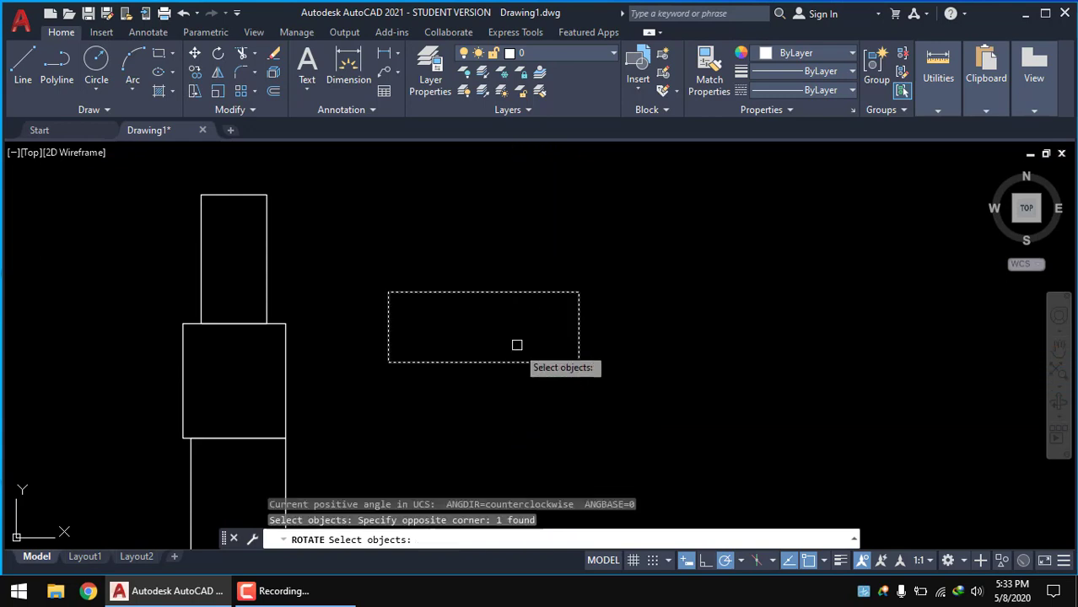
key(Return)
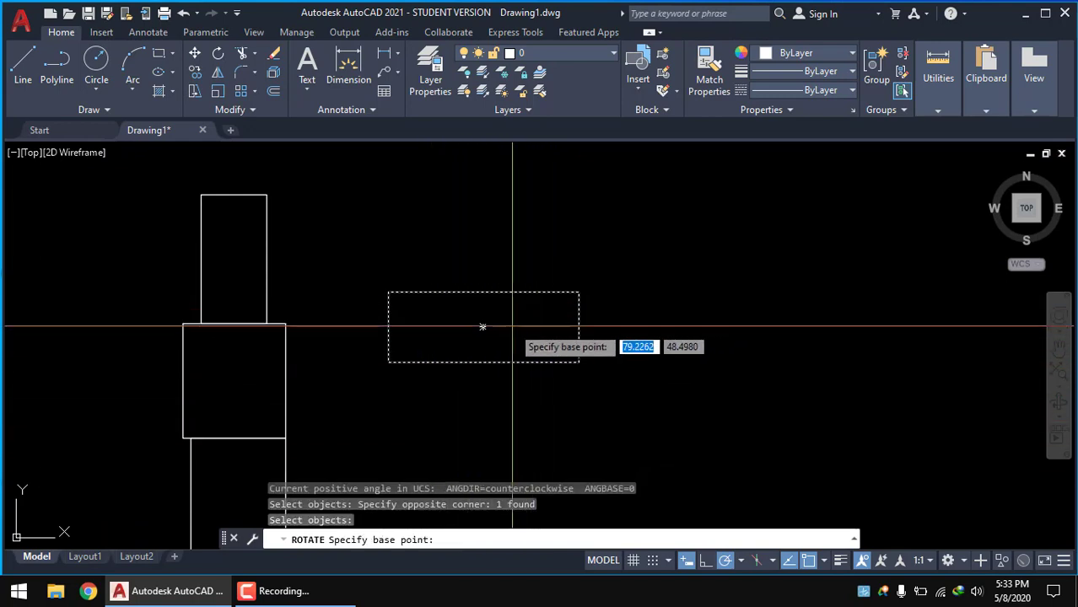
click(579, 292)
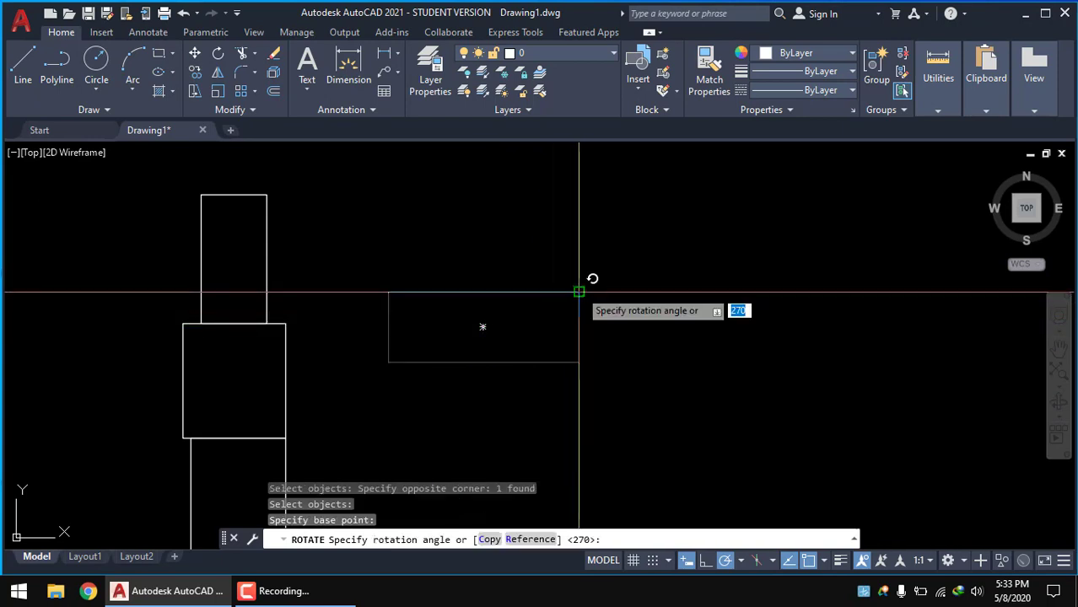
click(578, 396)
middle_drag(554, 291, 525, 403)
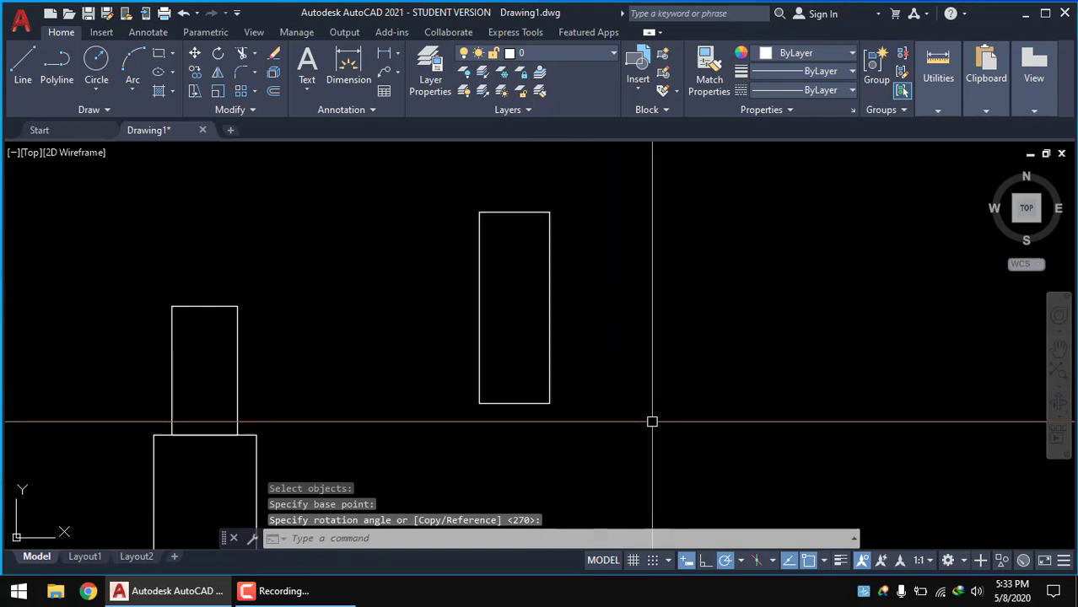
Rotate the tall rectangle about its centre so it lies horizontal
text(ro)
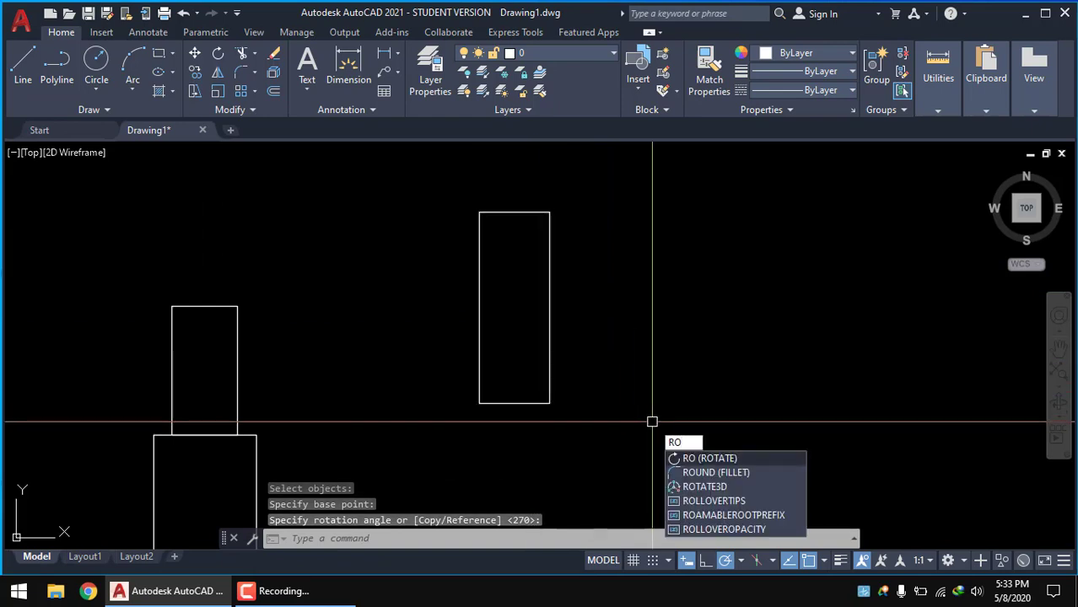
key(Return)
click(631, 412)
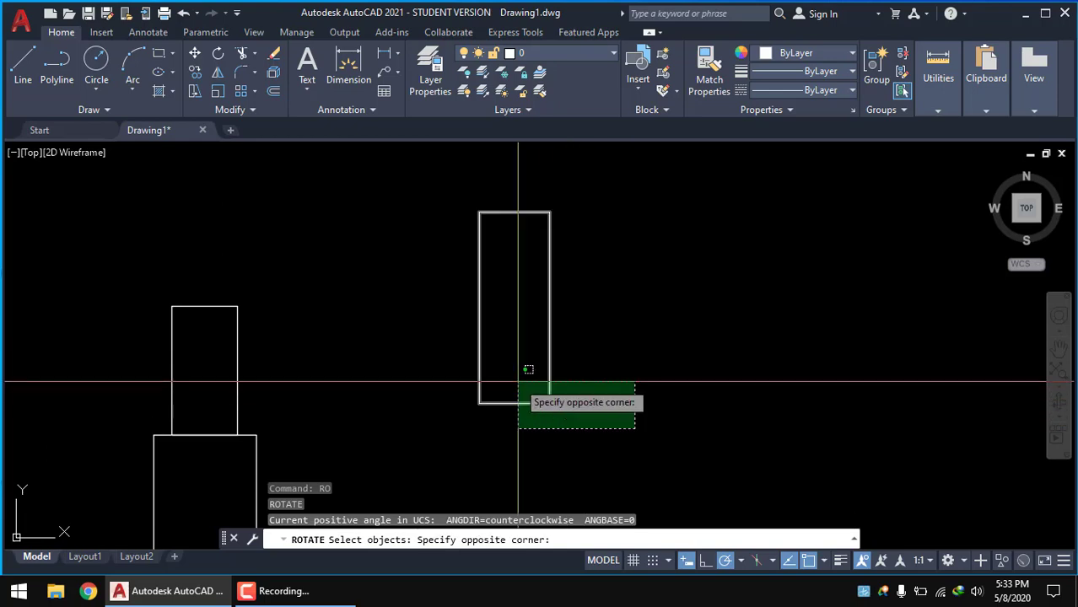
click(516, 381)
key(Return)
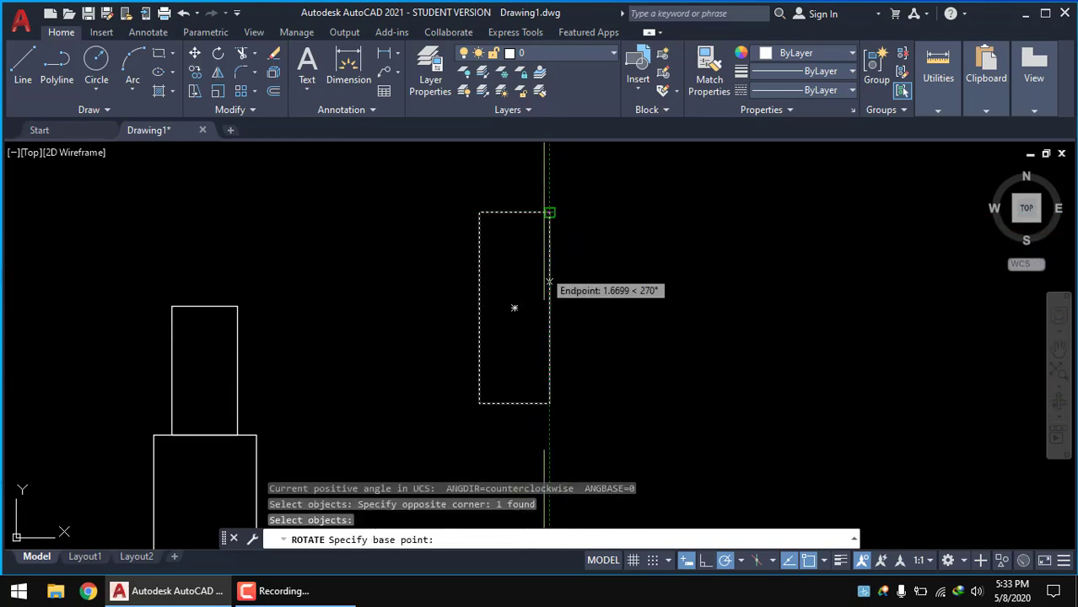
click(514, 308)
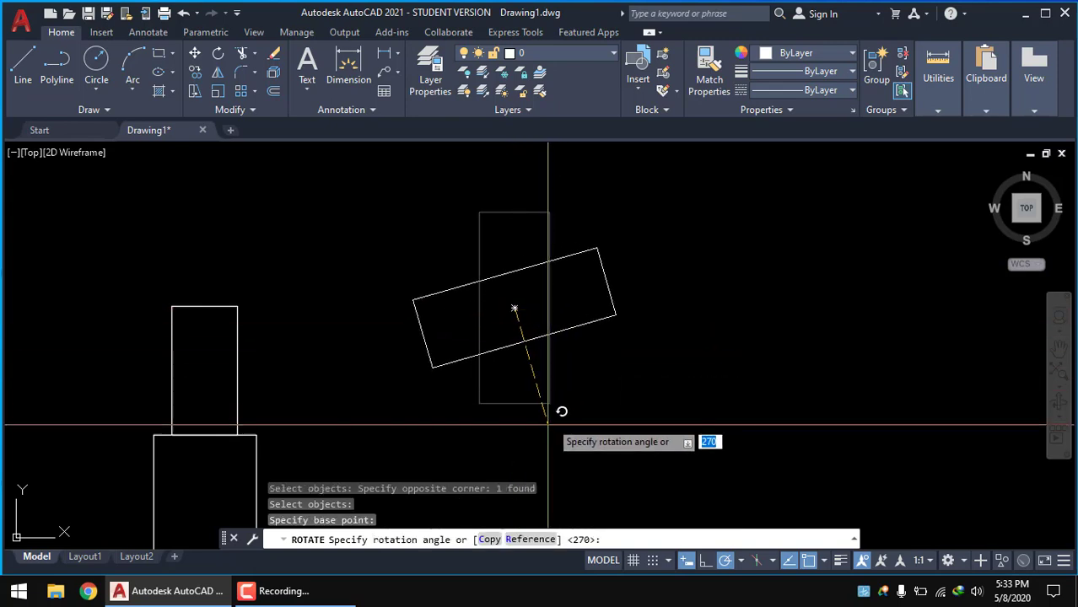
click(517, 429)
scroll(385, 397, down, 3)
mouse_move(385, 397)
middle_down()
mouse_move(530, 258)
mouse_move(431, 278)
middle_up()
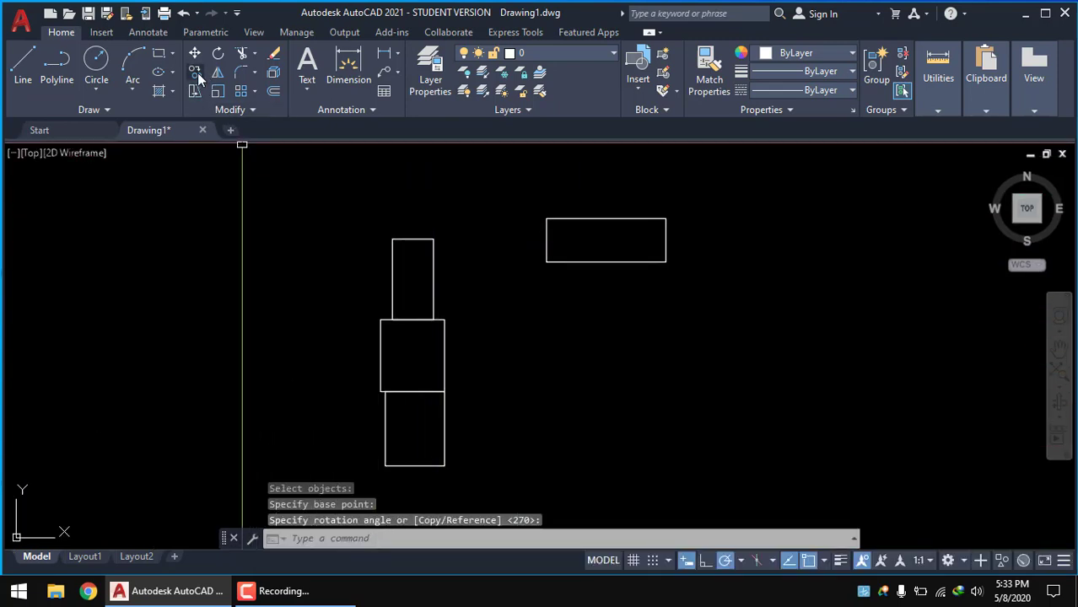
Rotate the three stacked rectangles together so they lie horizontally
click(218, 53)
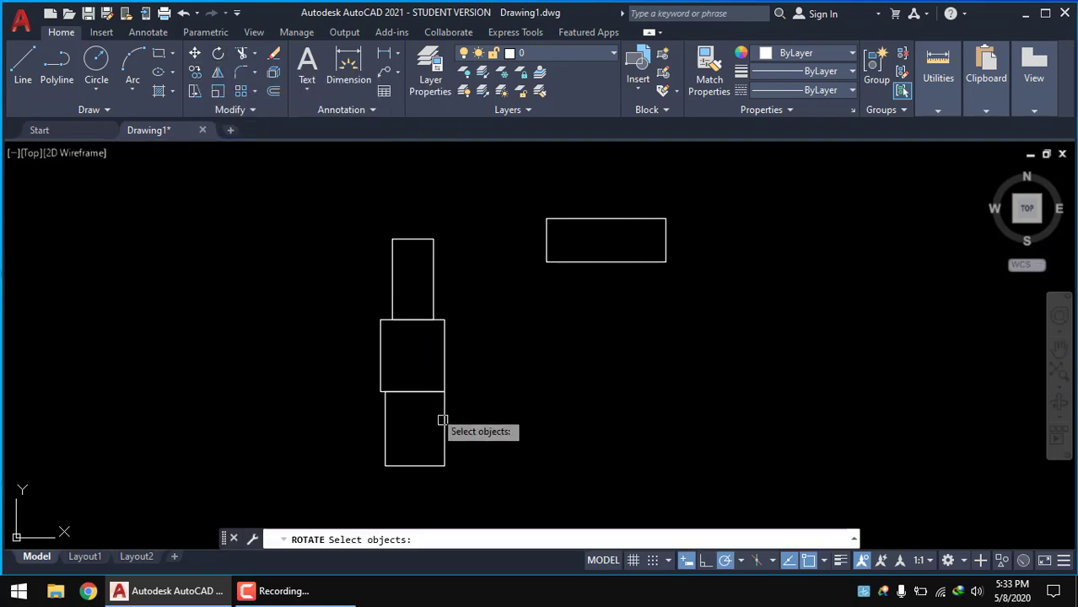
click(392, 267)
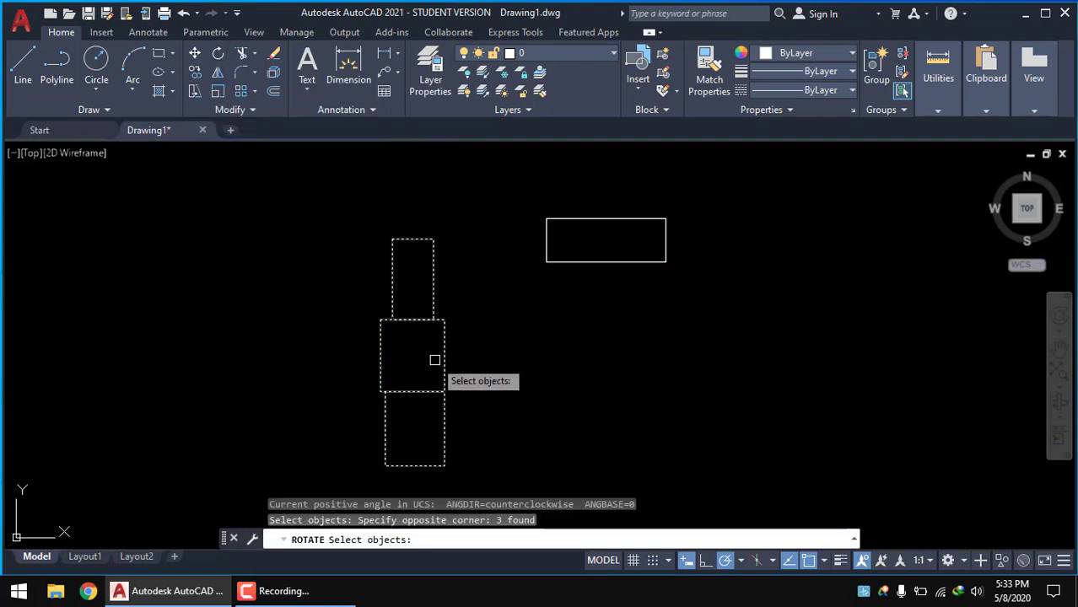
key(Return)
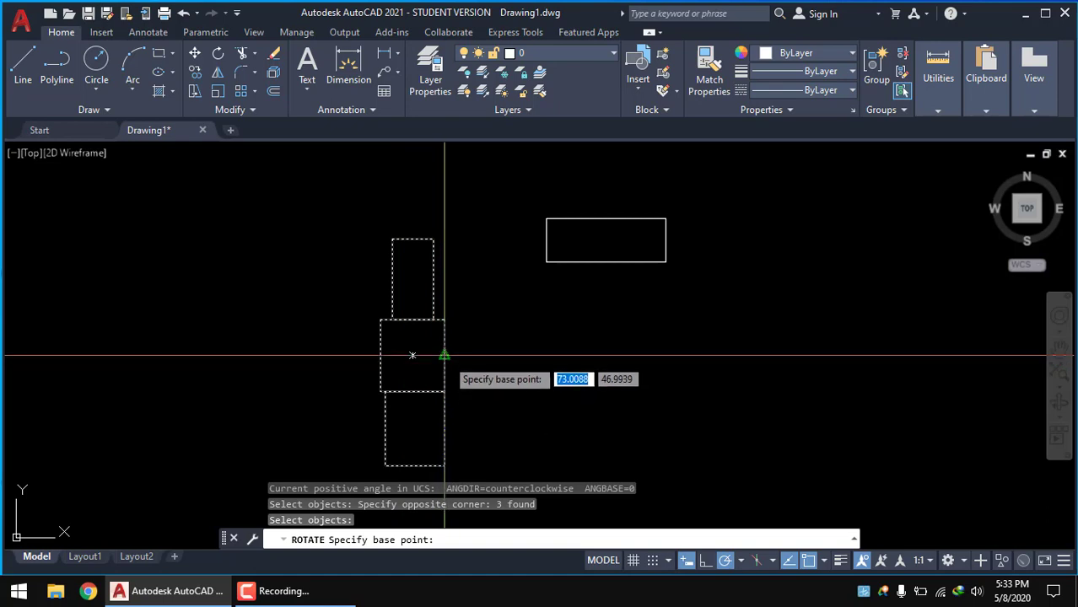
click(444, 355)
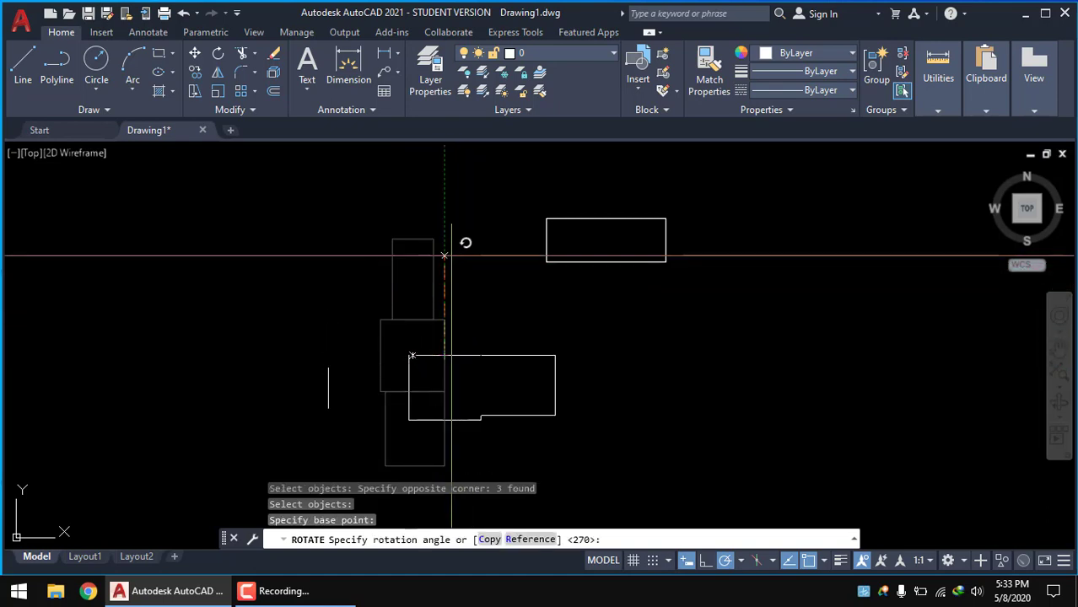
click(445, 251)
mouse_move(468, 324)
middle_down()
mouse_move(469, 272)
mouse_move(372, 240)
middle_up()
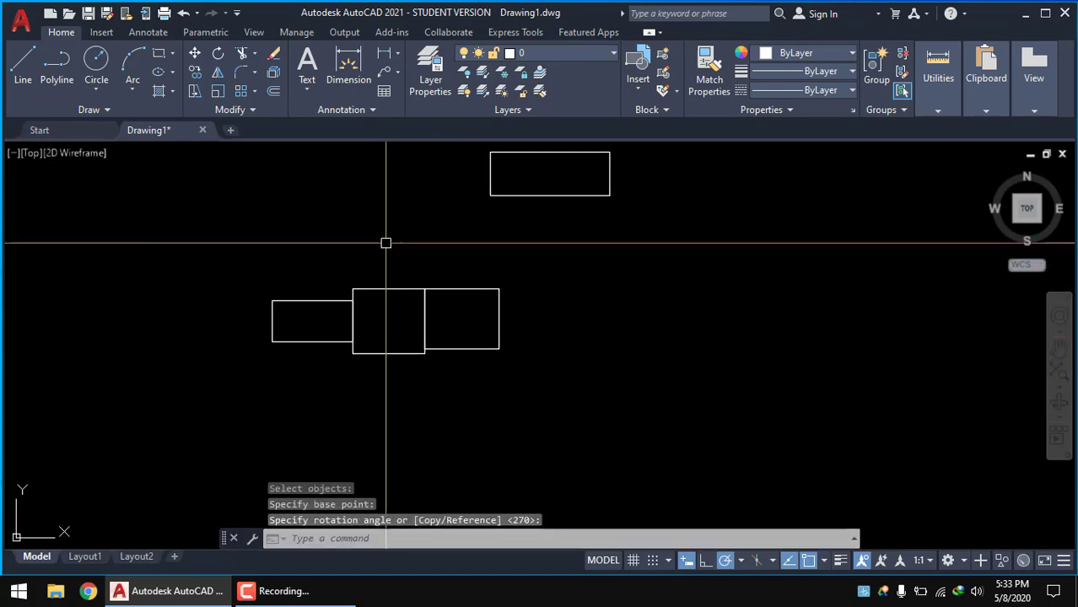
Rotate the three rectangles 90° about the middle rectangle's centre to stand vertically
click(219, 54)
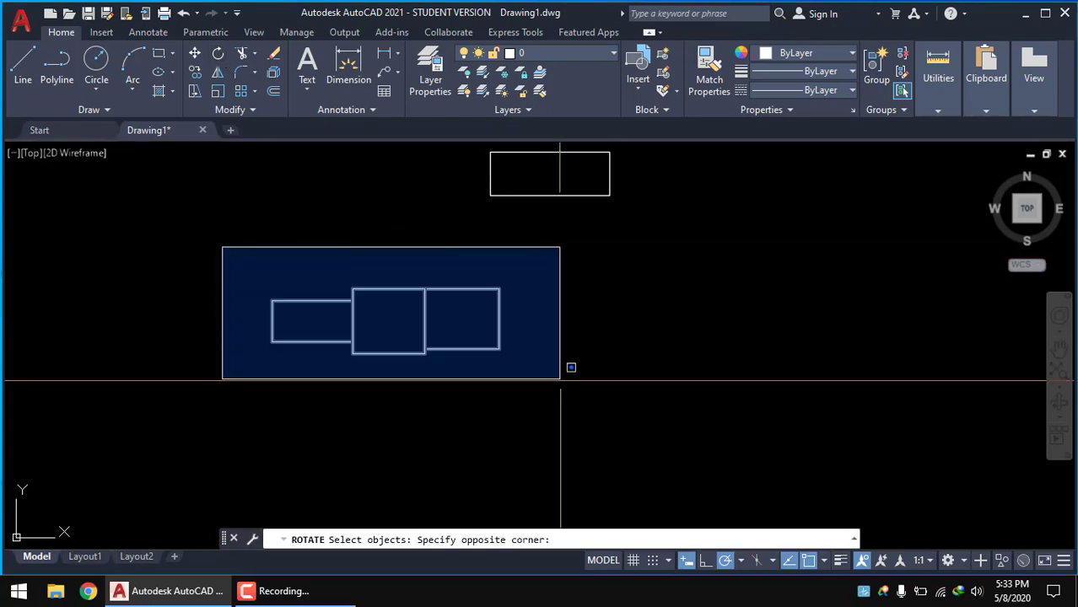
drag(248, 242, 558, 376)
key(Return)
click(387, 321)
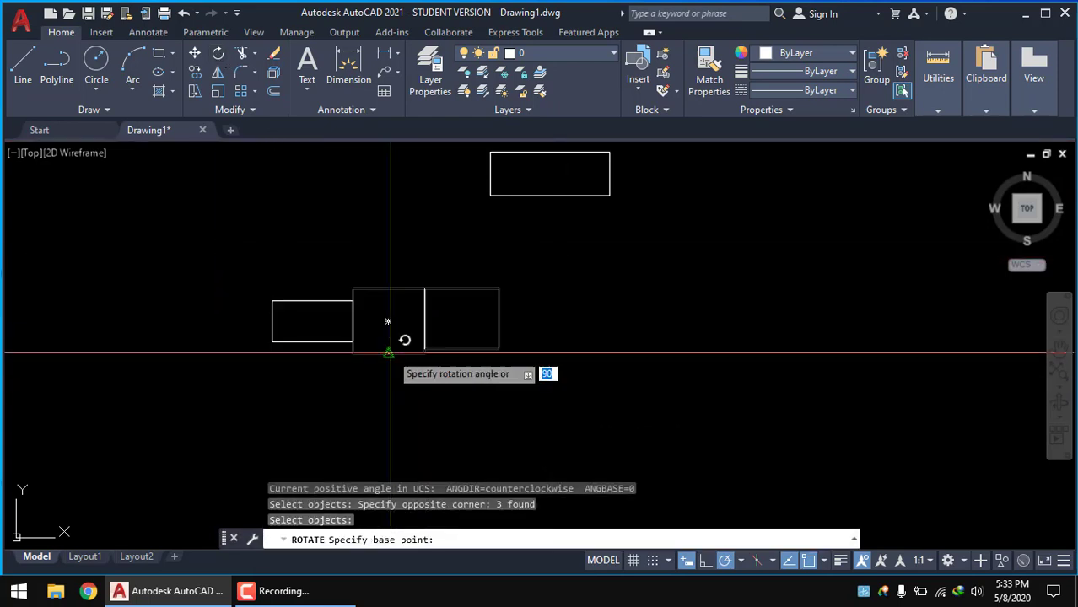
click(387, 195)
middle_drag(526, 308, 528, 347)
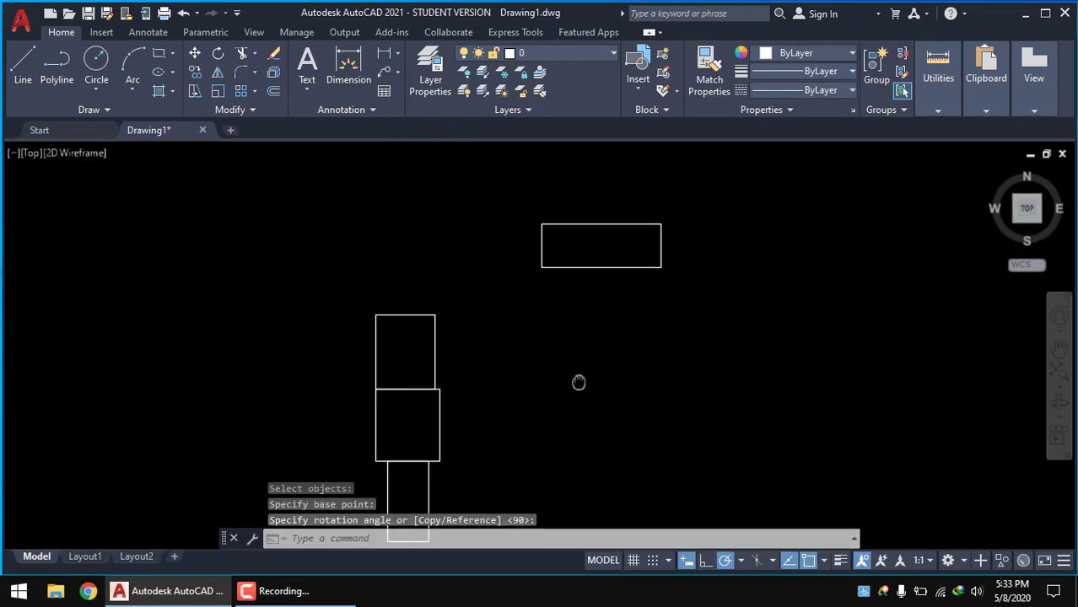
Move the lone rectangle down and to the left beside the stack
click(587, 300)
click(526, 230)
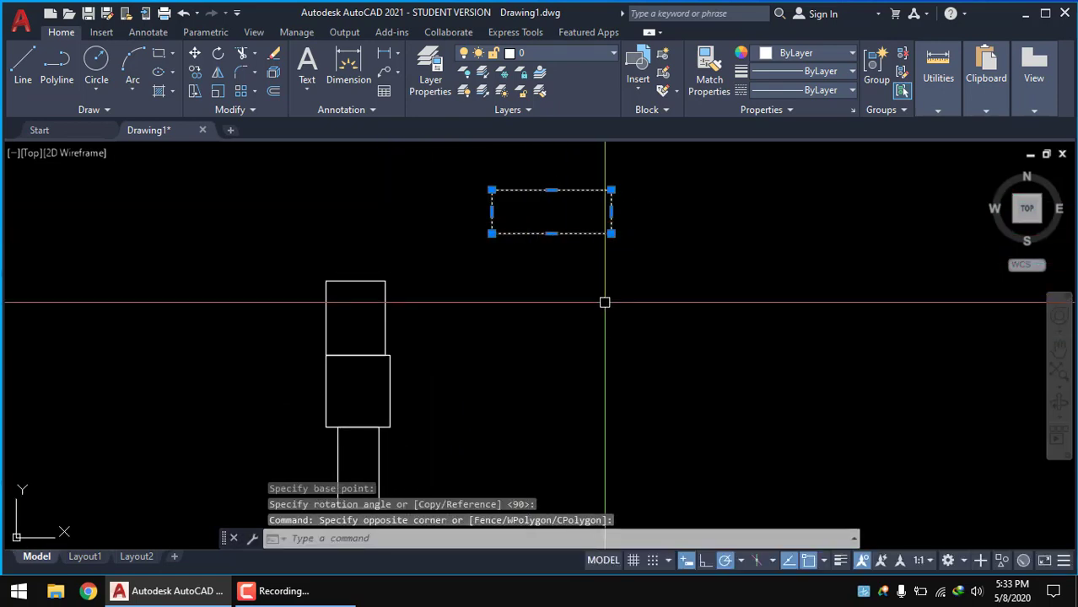
text(M)
key(Return)
click(602, 291)
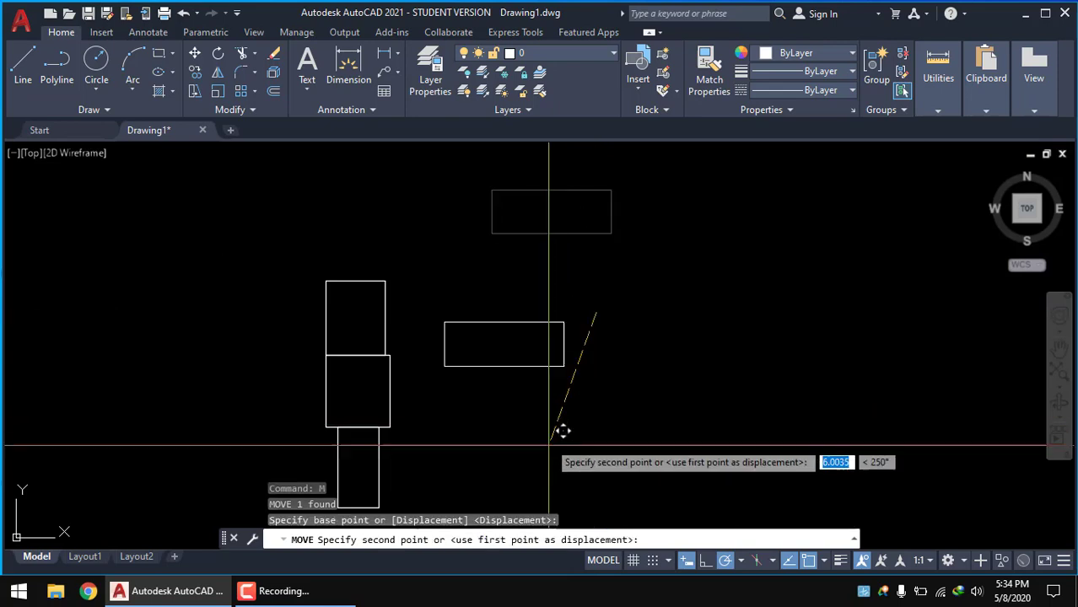
click(522, 403)
scroll(522, 403, up, 5)
scroll(510, 361, down, 1)
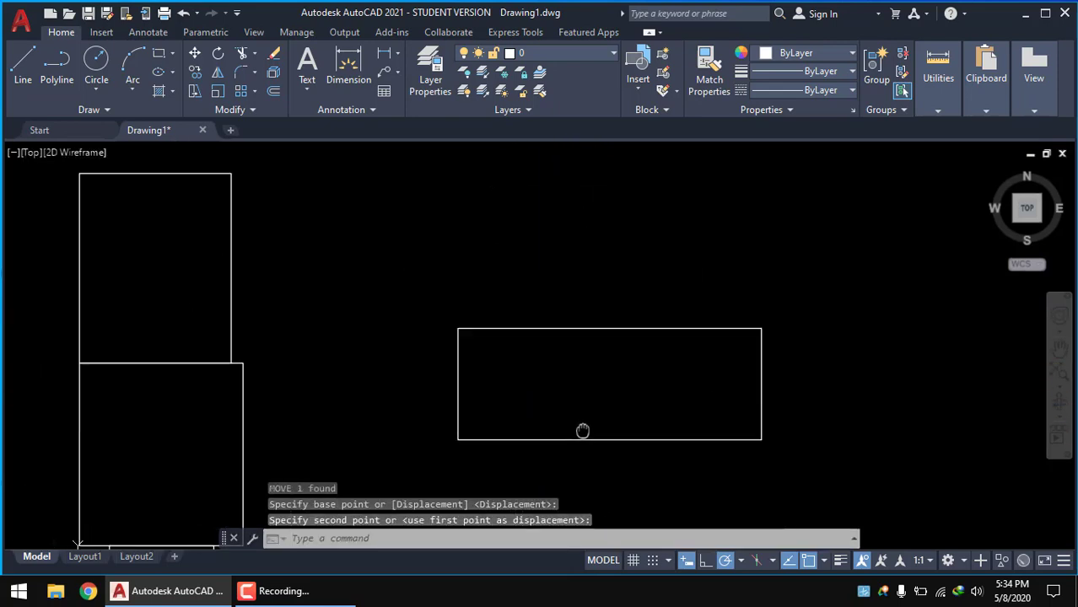
middle_drag(582, 429, 596, 440)
text(RO)
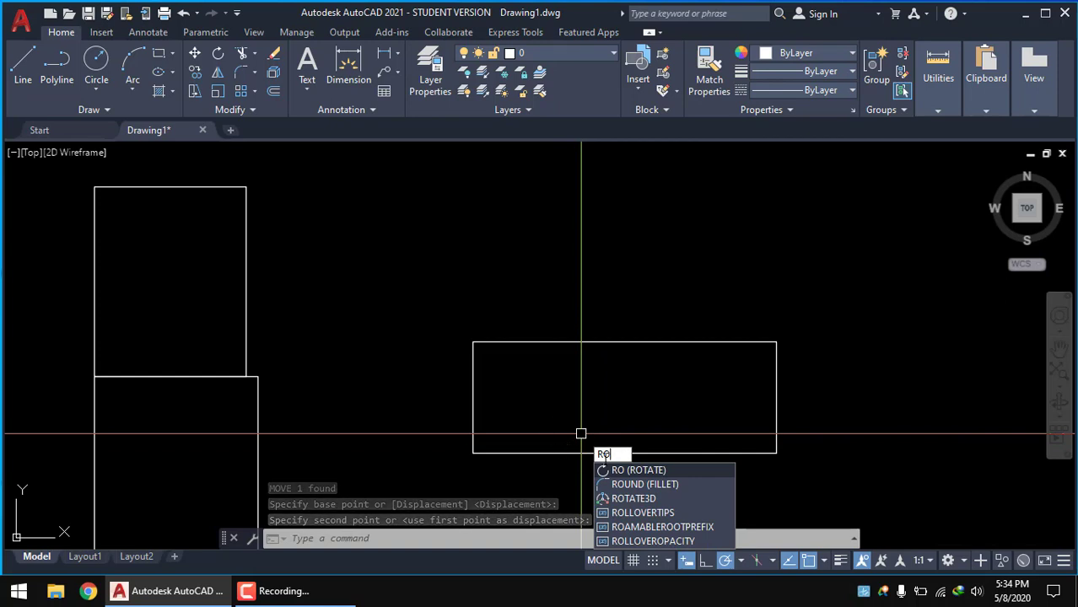
Rotate the lone rectangle 90° about its left-edge midpoint to stand upright
key(Return)
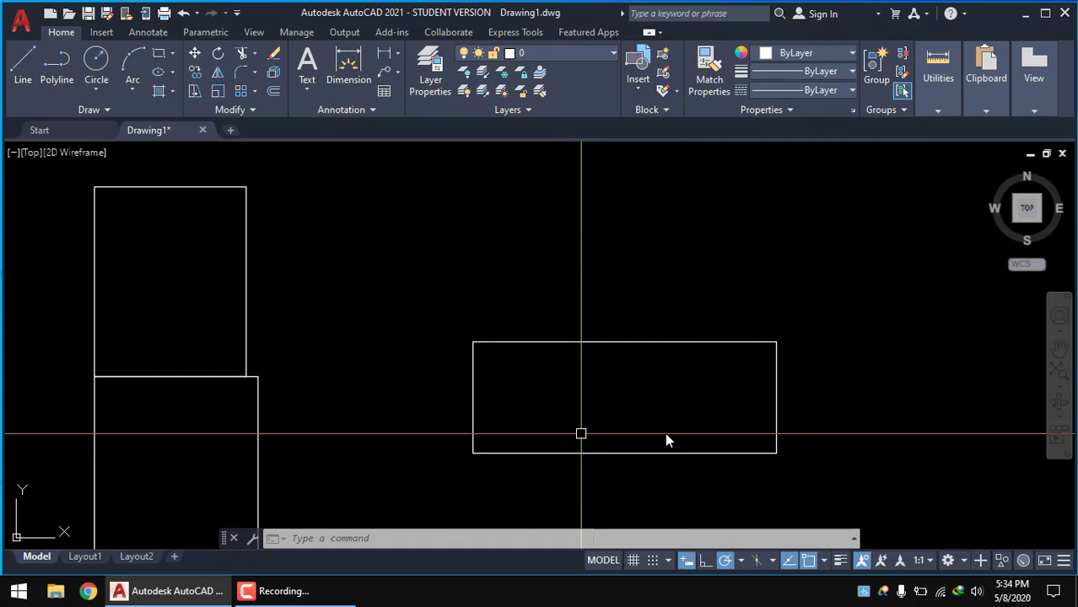
click(669, 453)
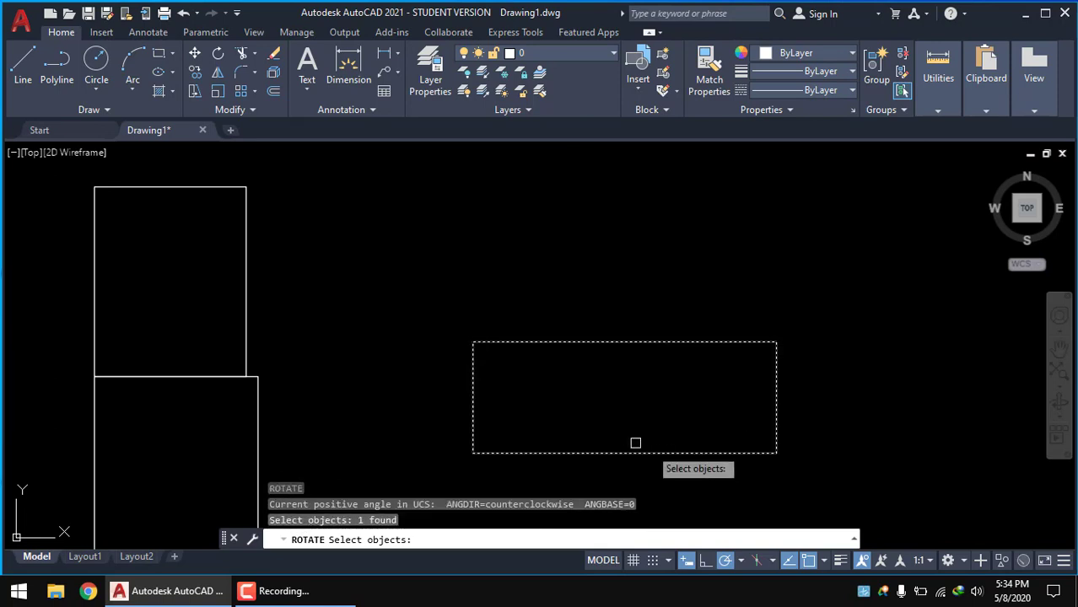
key(Return)
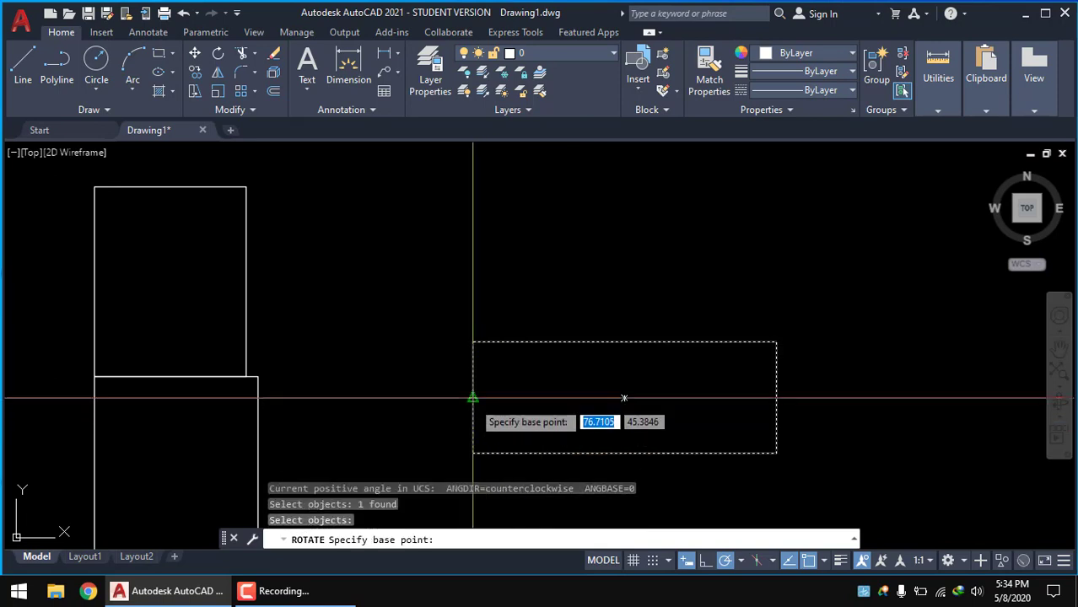
click(473, 402)
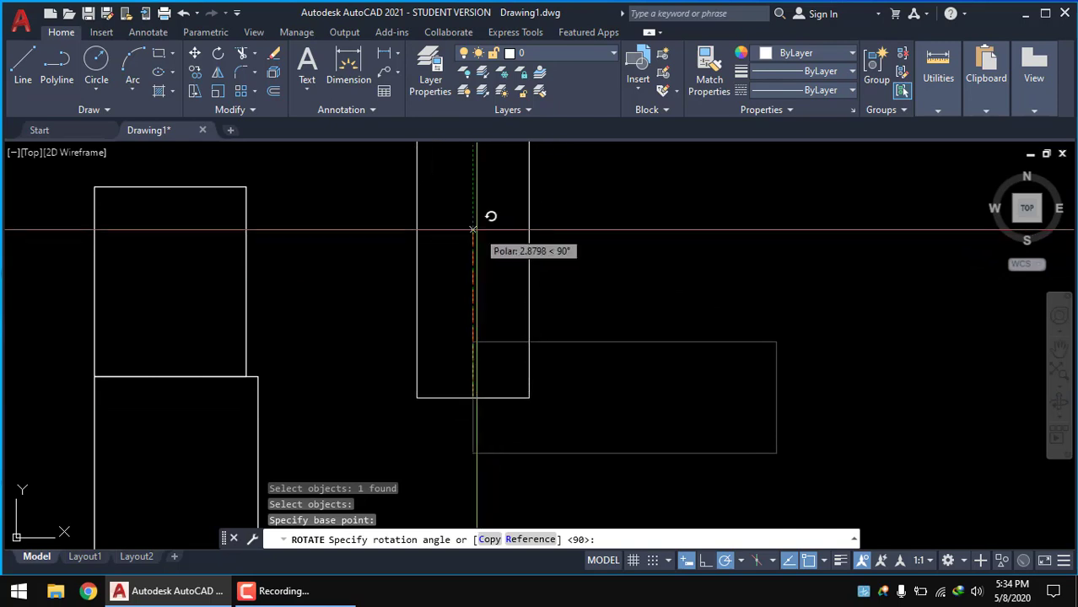
click(473, 228)
scroll(521, 288, down, 2)
scroll(630, 312, down, 2)
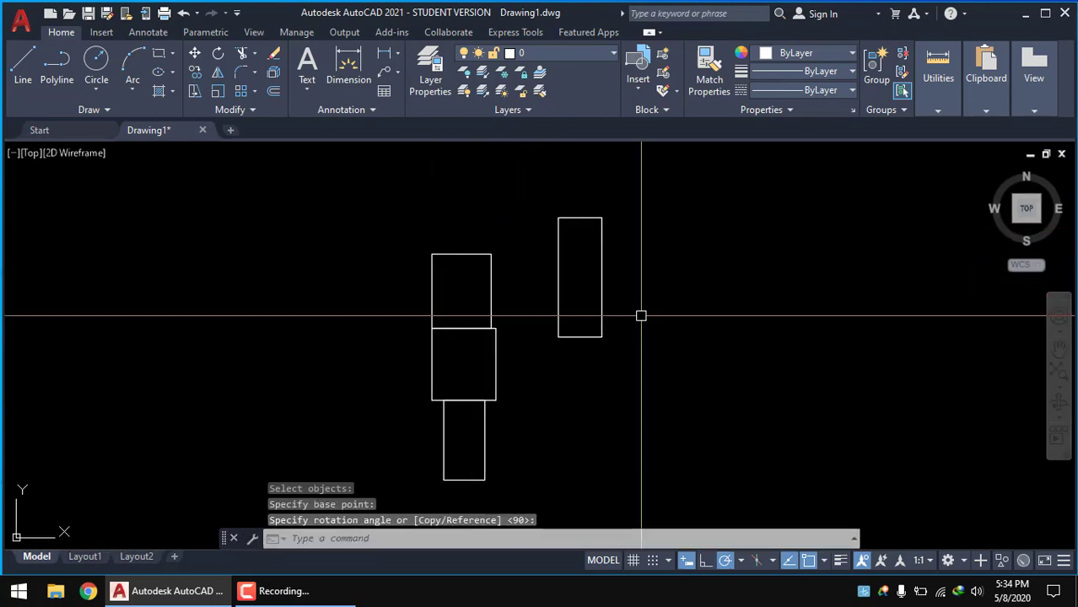
scroll(641, 319, up, 2)
Rotate the upright rectangle about its centre back to horizontal at the stack's upper right
text(r)
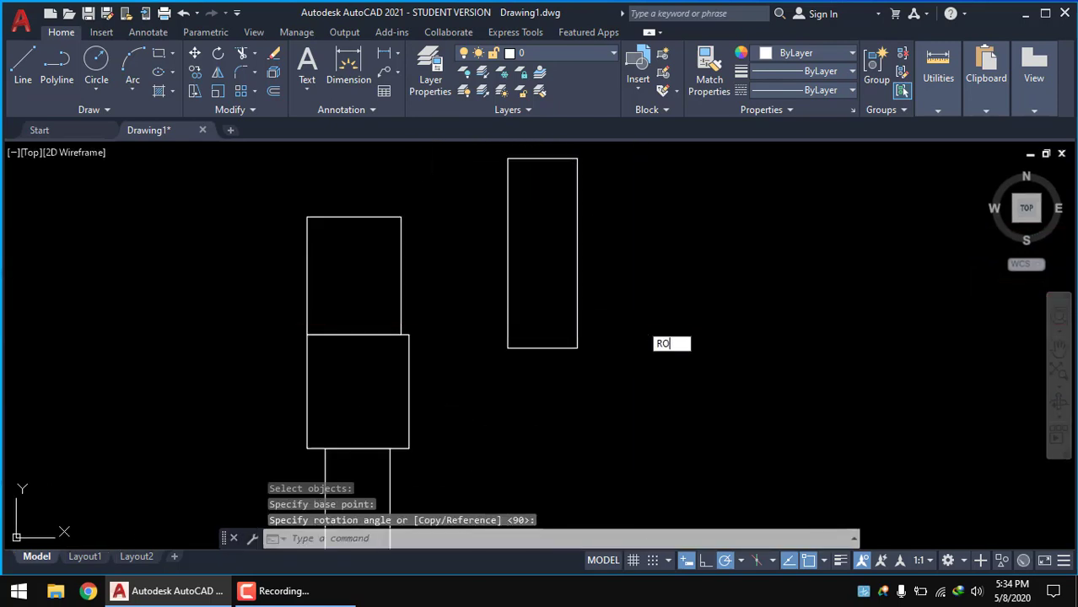
key(Return)
click(632, 342)
click(524, 312)
key(Return)
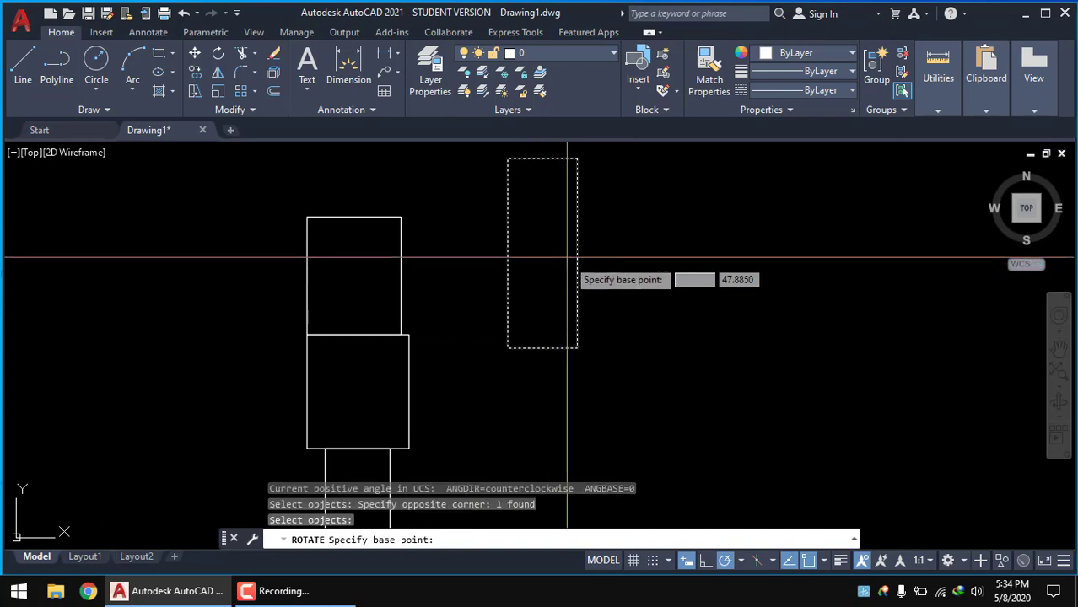
click(543, 253)
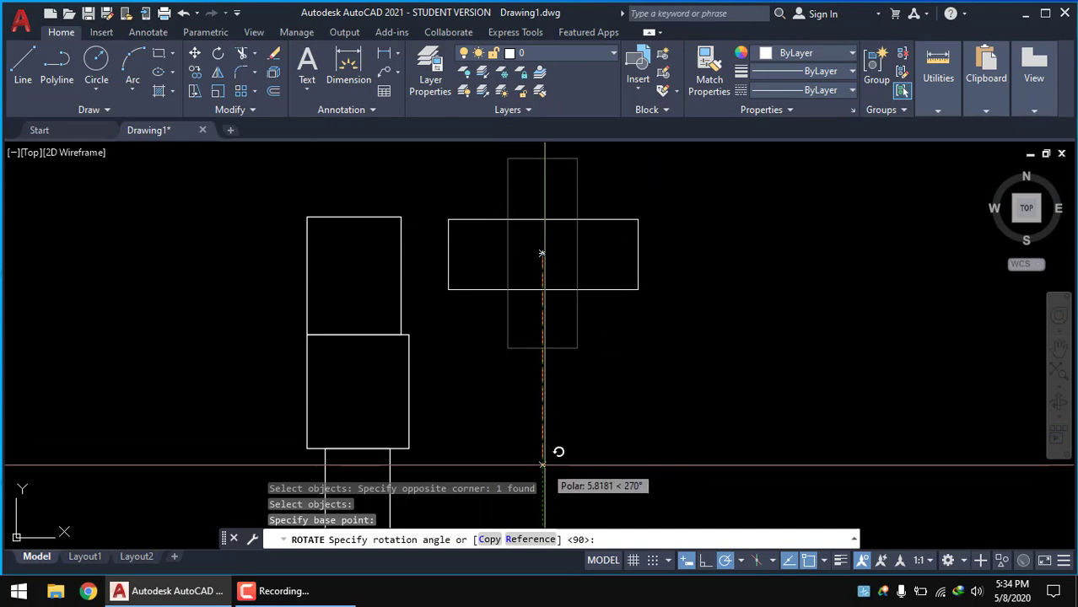
click(557, 435)
scroll(435, 399, down, 4)
scroll(422, 350, up, 4)
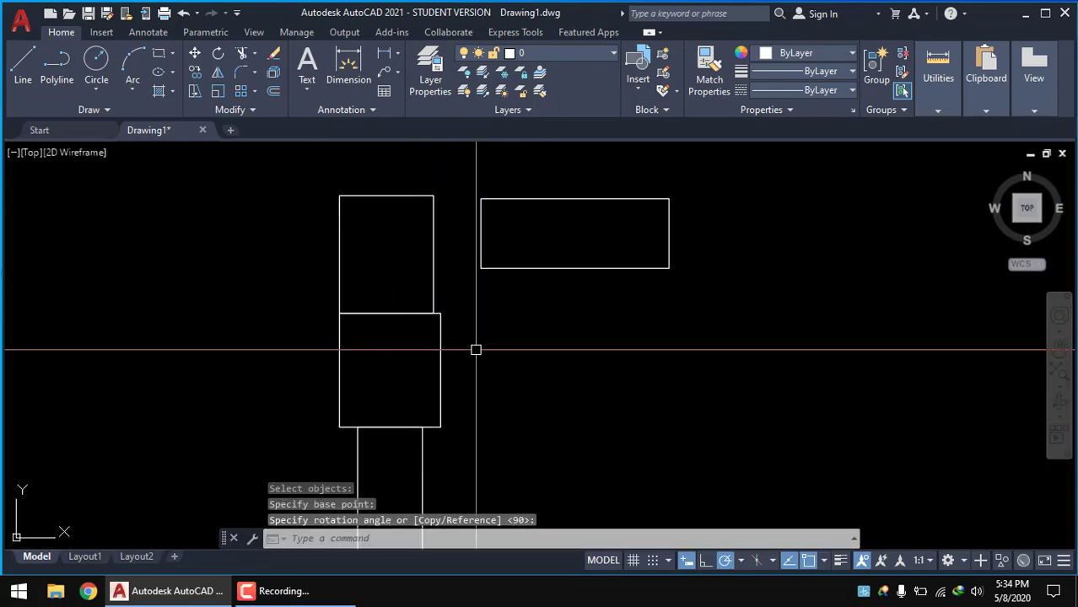
Select the horizontal rectangle for mirroring
mouse_move(473, 362)
middle_down()
mouse_move(404, 356)
mouse_move(489, 349)
middle_up()
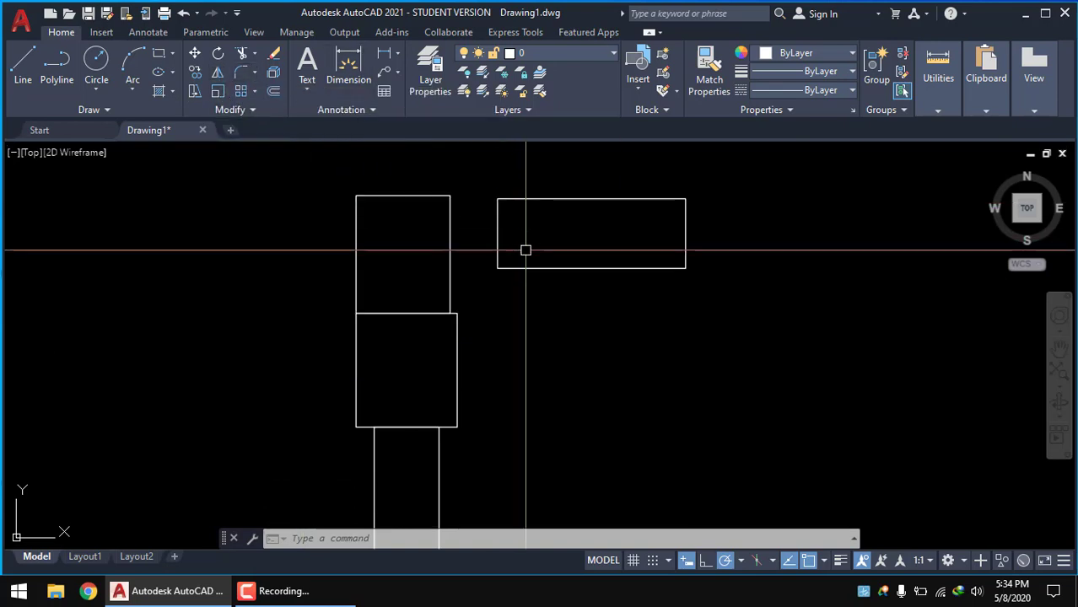
scroll(434, 292, down, 4)
scroll(465, 282, up, 4)
middle_drag(398, 287, 339, 218)
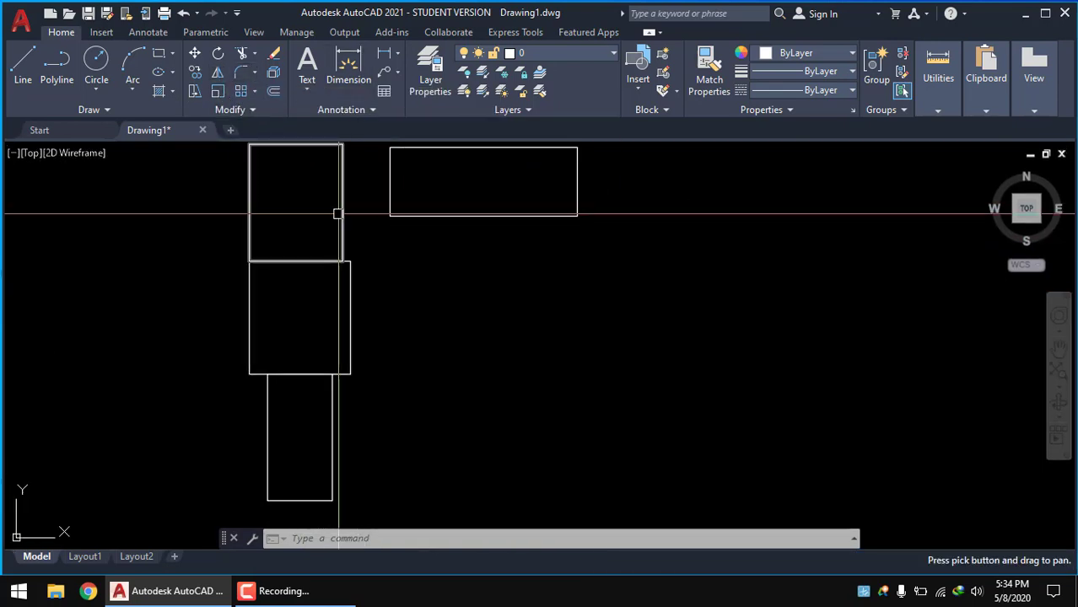
click(216, 74)
mouse_move(568, 265)
middle_down()
mouse_move(575, 325)
mouse_move(543, 370)
middle_up()
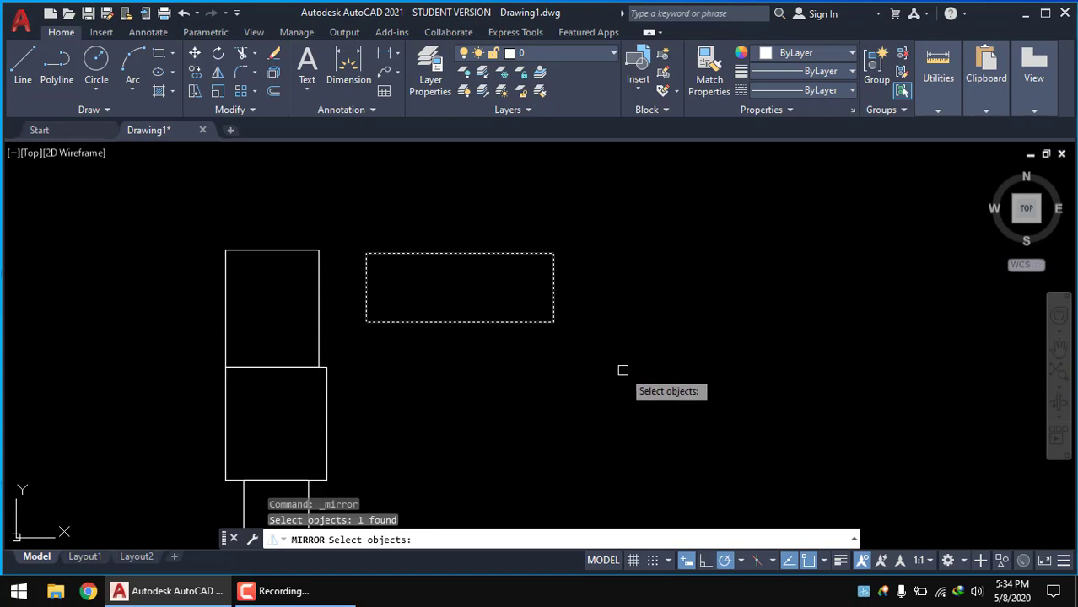
key(Return)
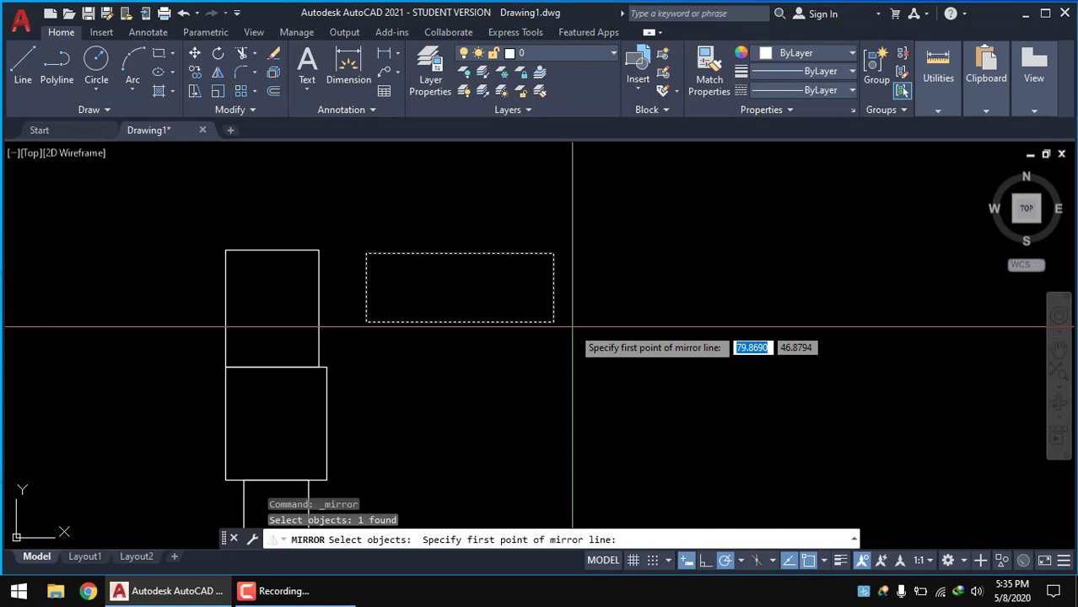
Mirror the rectangle about a vertical line at its right edge, keeping the original
click(573, 327)
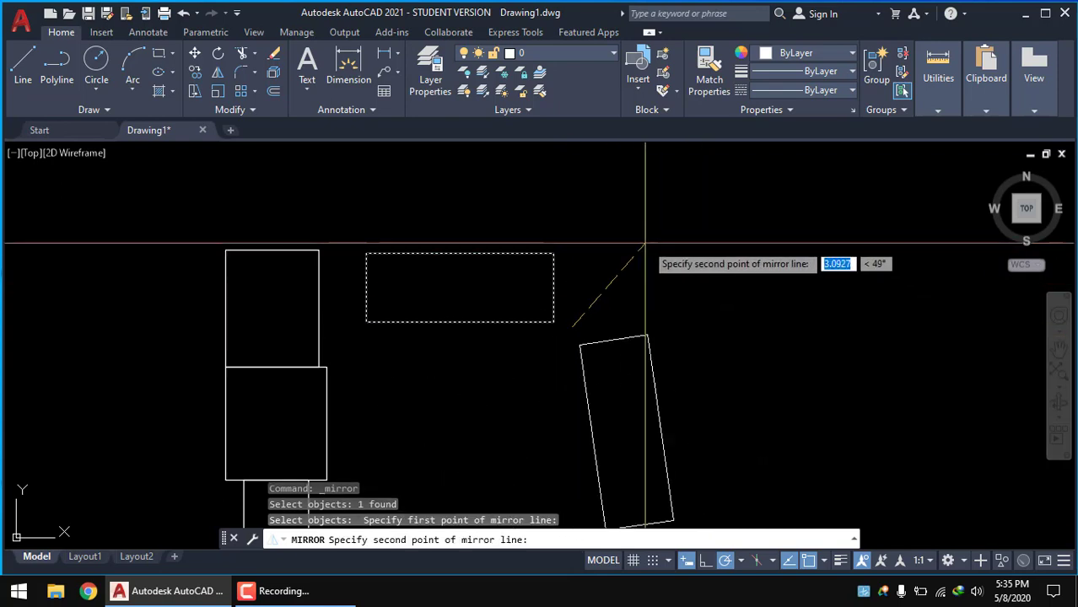
click(573, 246)
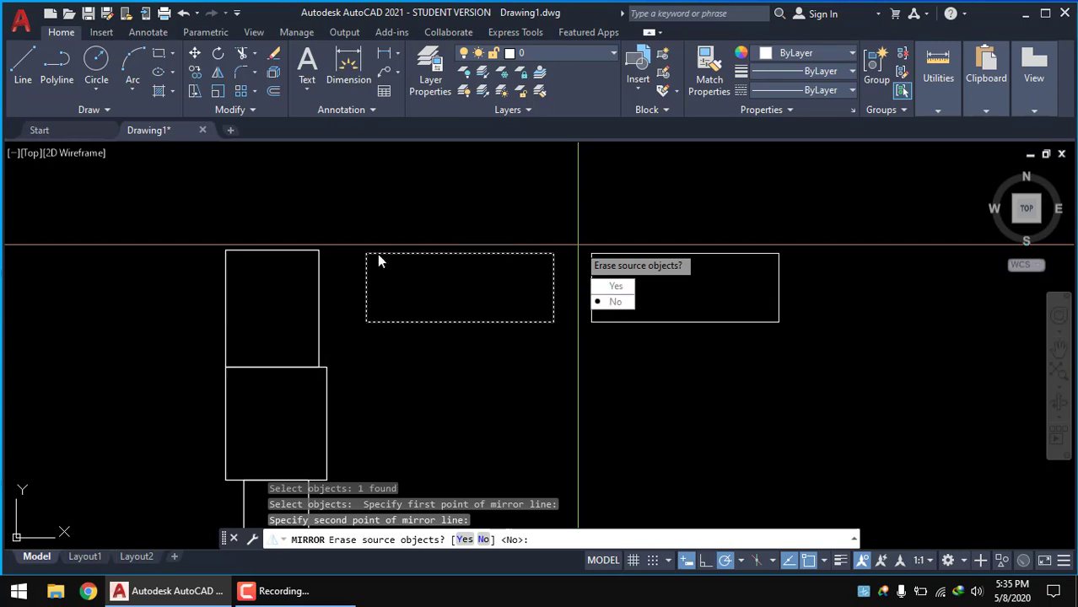
click(615, 302)
scroll(605, 253, down, 4)
scroll(534, 287, up, 2)
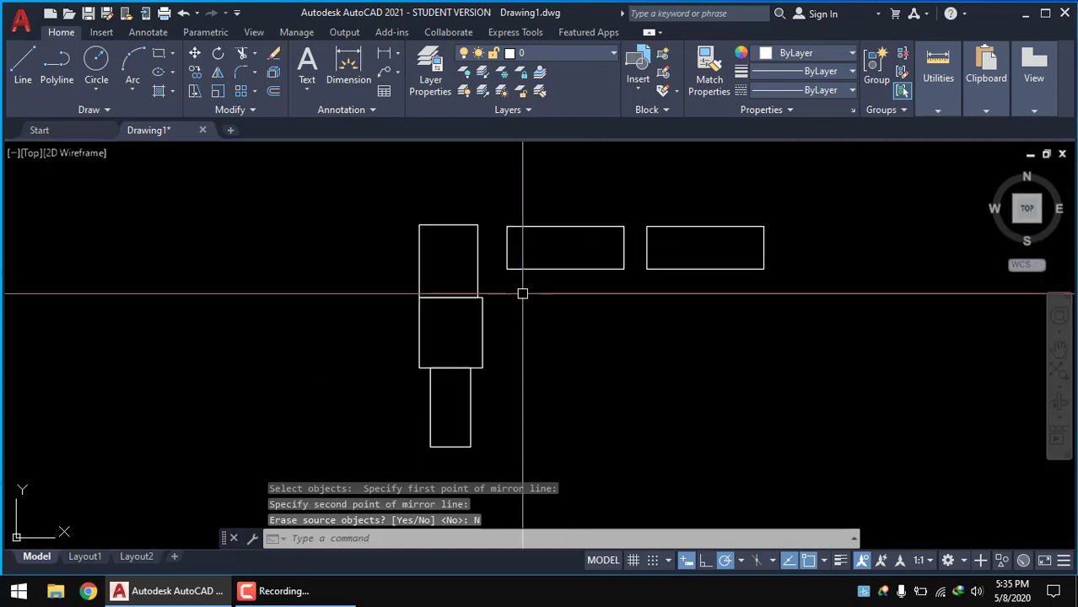
middle_drag(470, 294, 465, 291)
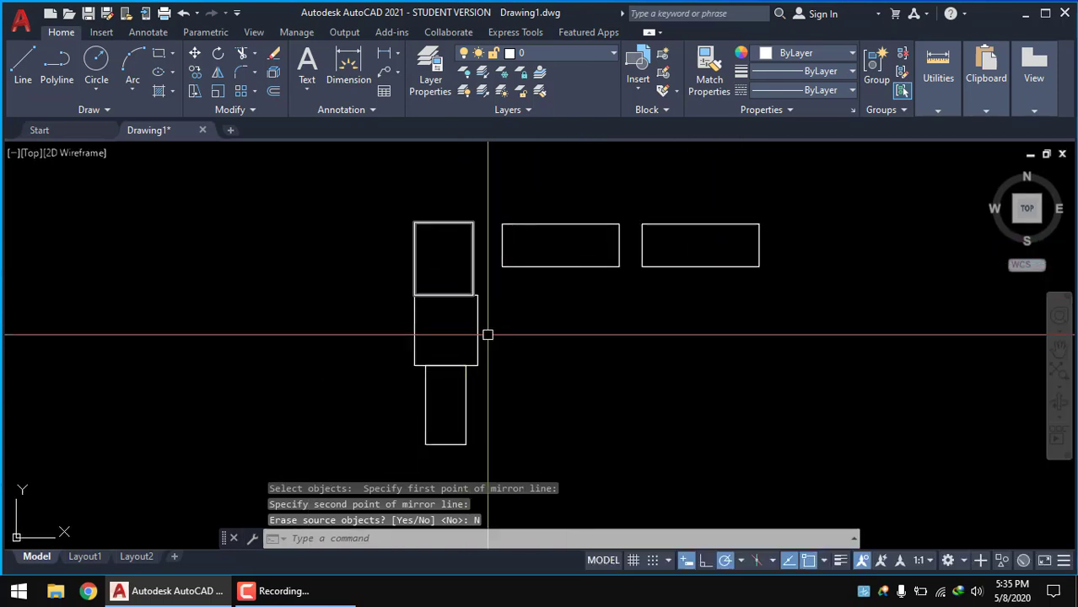
click(488, 409)
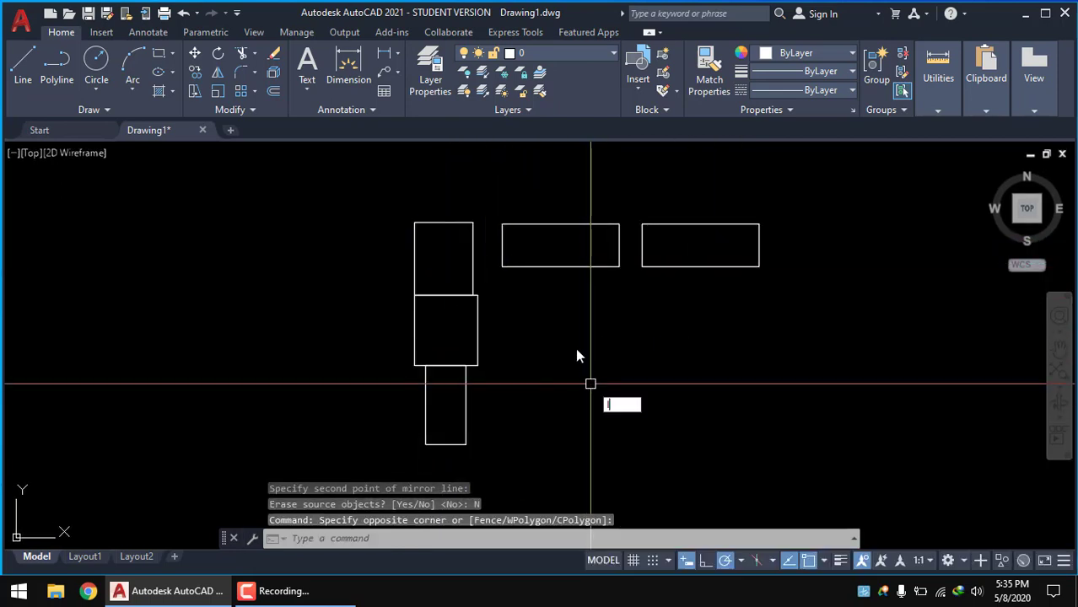
With the L command, draw a closed right triangle: vertical side down, base to the right, back to start
key(Escape)
text(l)
key(Return)
click(564, 318)
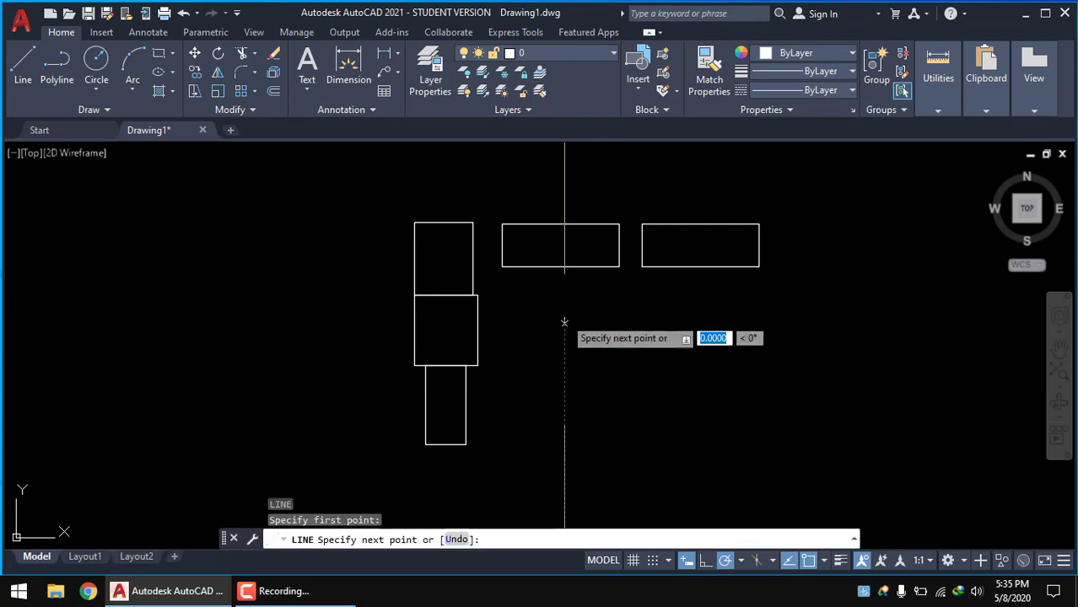
click(564, 430)
click(654, 430)
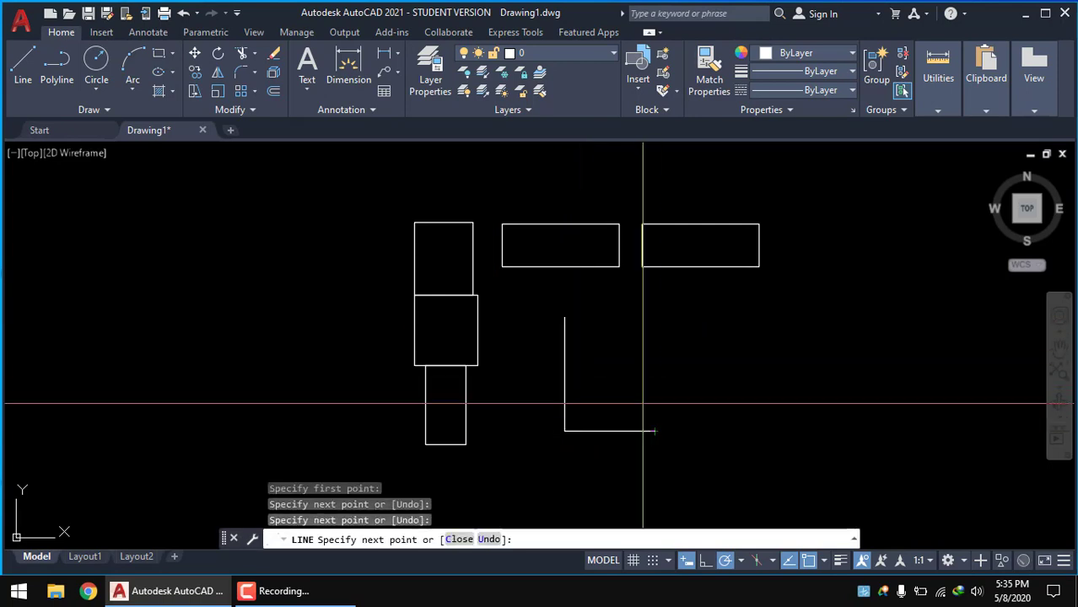
click(564, 318)
key(Return)
mouse_move(635, 335)
middle_down()
mouse_move(471, 306)
mouse_move(494, 416)
mouse_move(482, 407)
middle_up()
scroll(480, 320, up, 2)
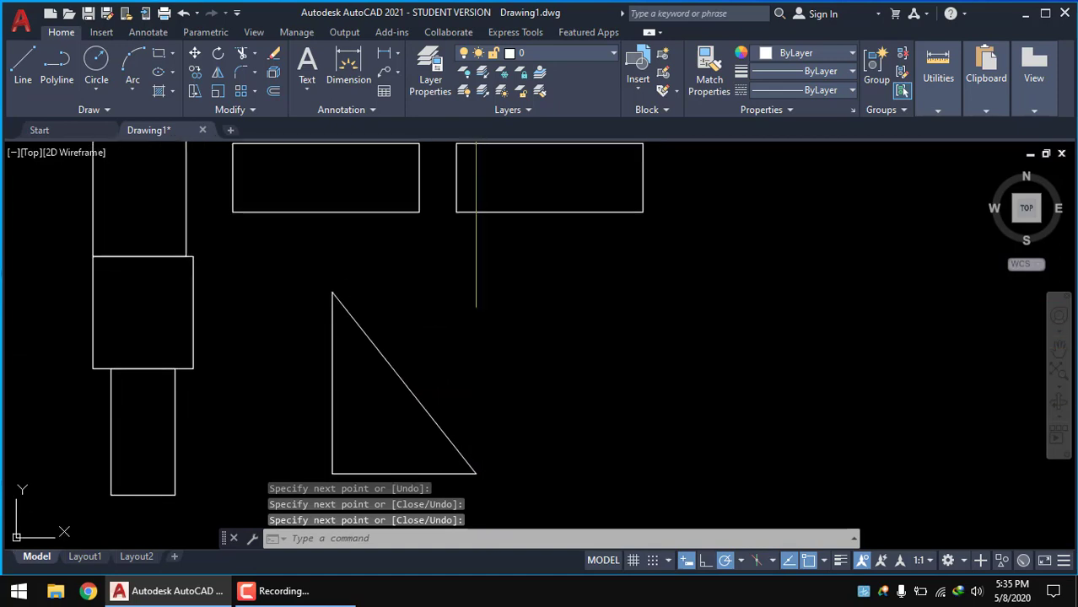
click(219, 72)
click(487, 459)
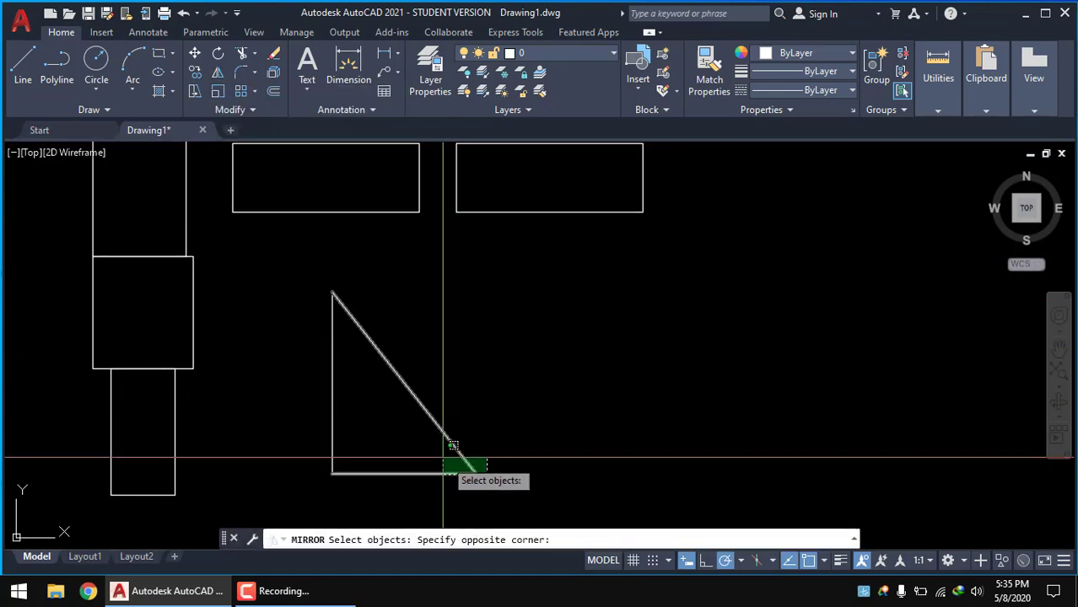
click(453, 478)
click(396, 442)
click(321, 375)
click(512, 476)
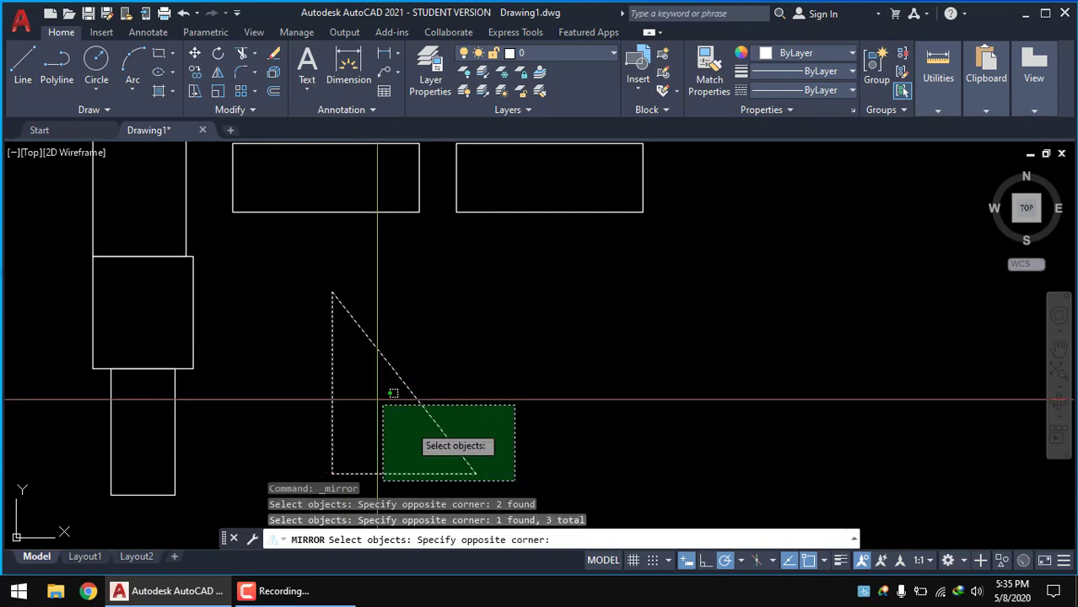
click(383, 401)
key(Return)
middle_drag(504, 419, 482, 361)
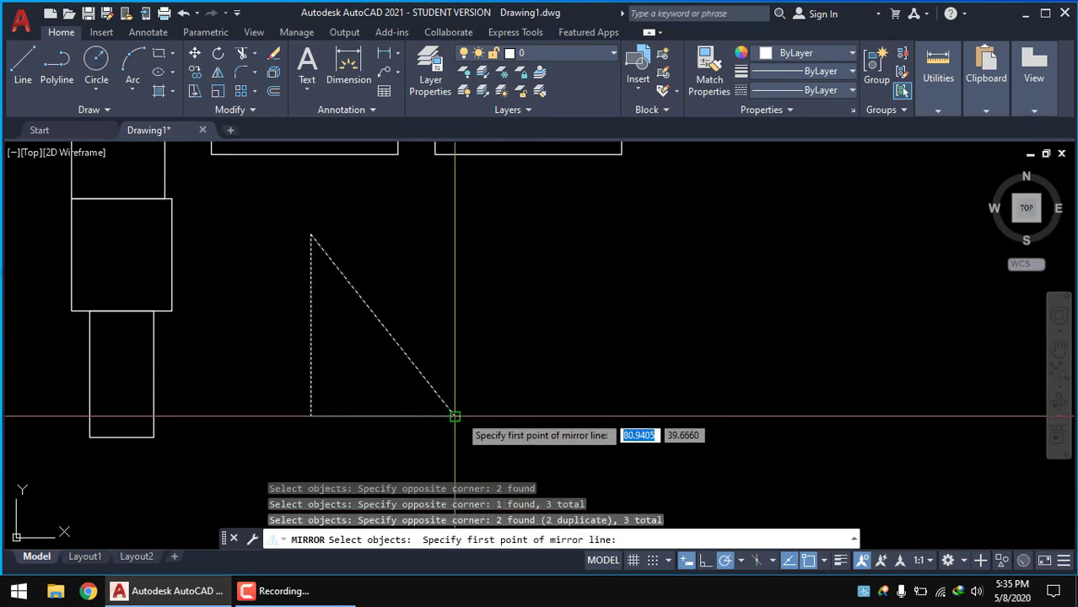
click(455, 416)
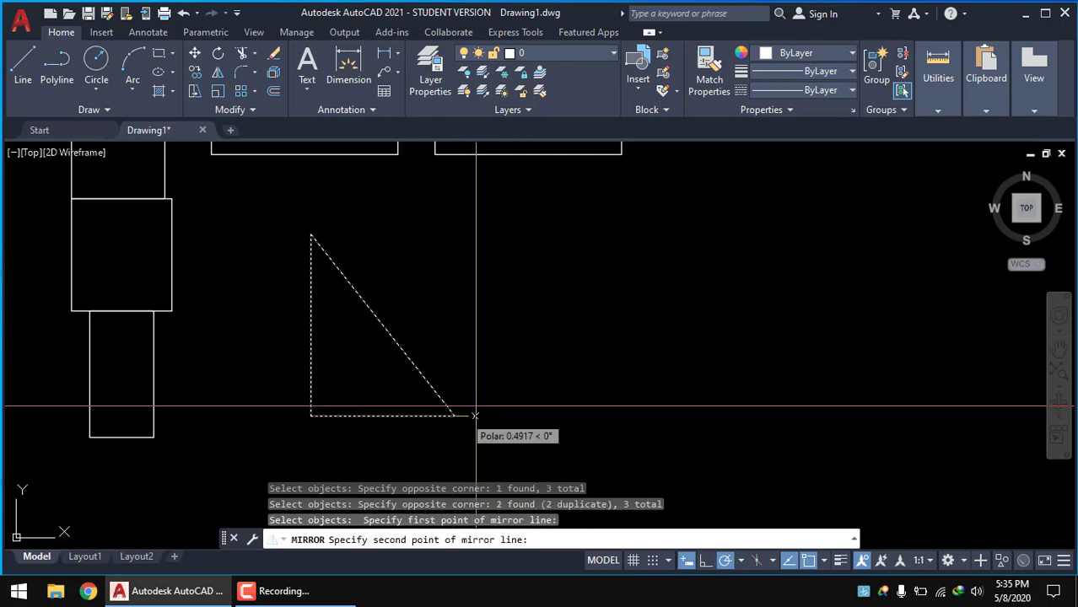
click(454, 224)
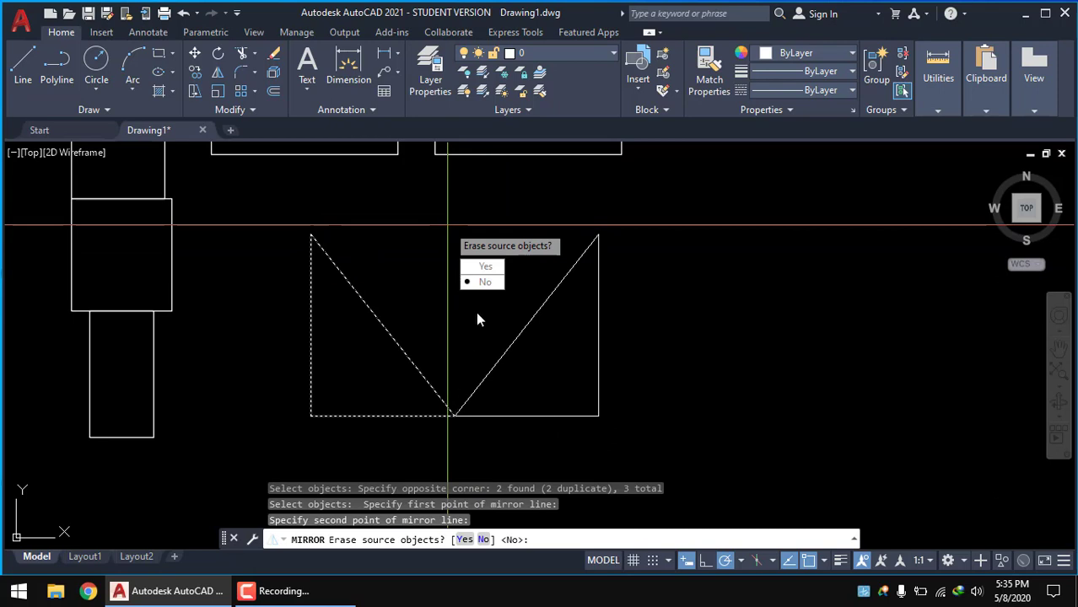
click(484, 267)
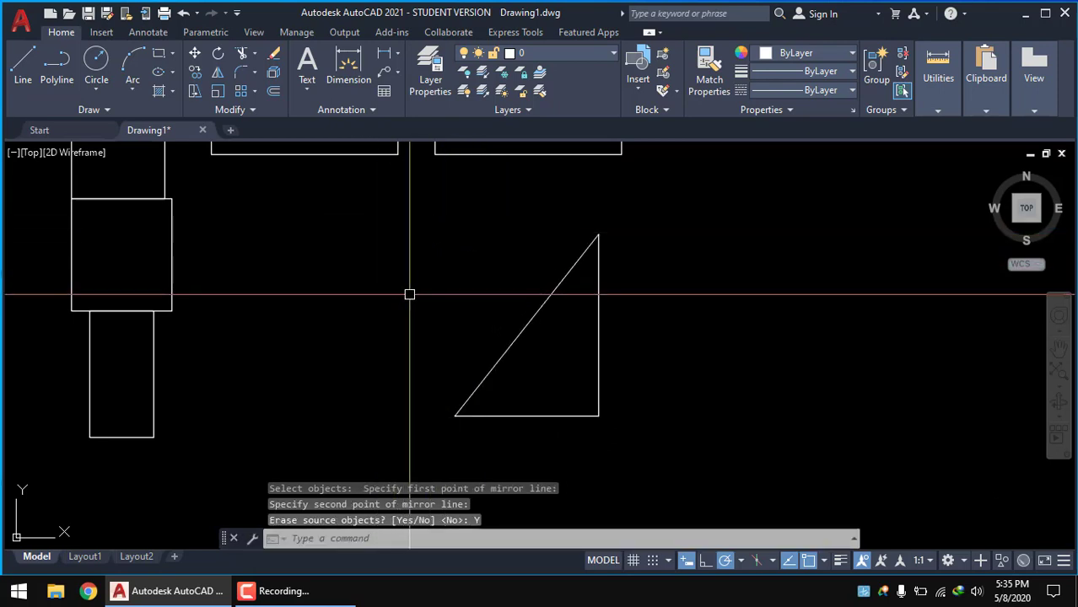
key(ctrl+z)
scroll(464, 305, down, 2)
middle_drag(465, 305, 558, 284)
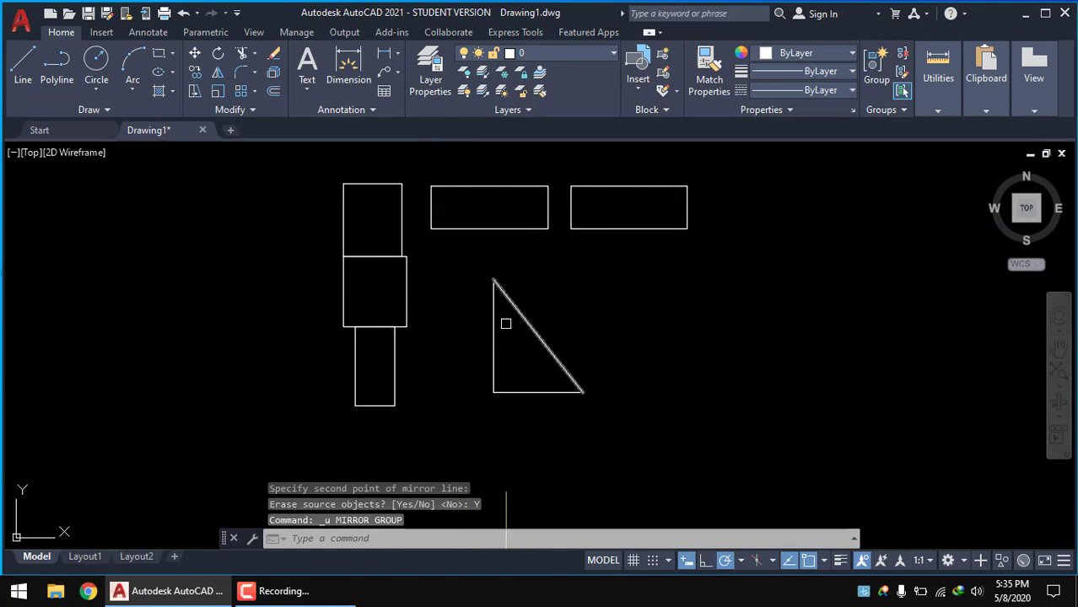
Move the right triangle lower and further to the right
click(478, 267)
click(623, 443)
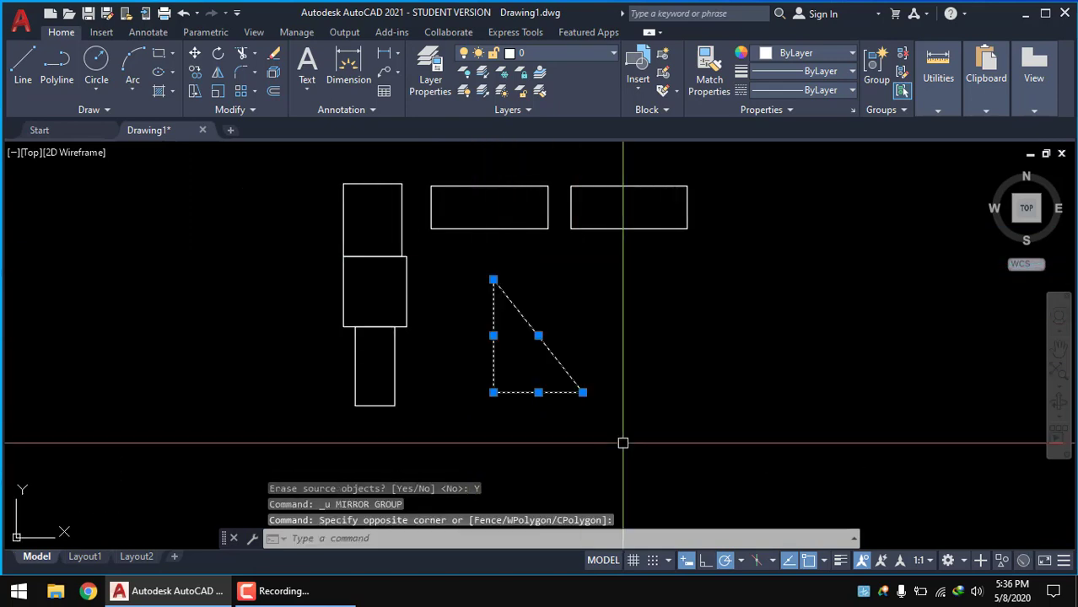
text(m)
key(Return)
click(587, 451)
click(734, 491)
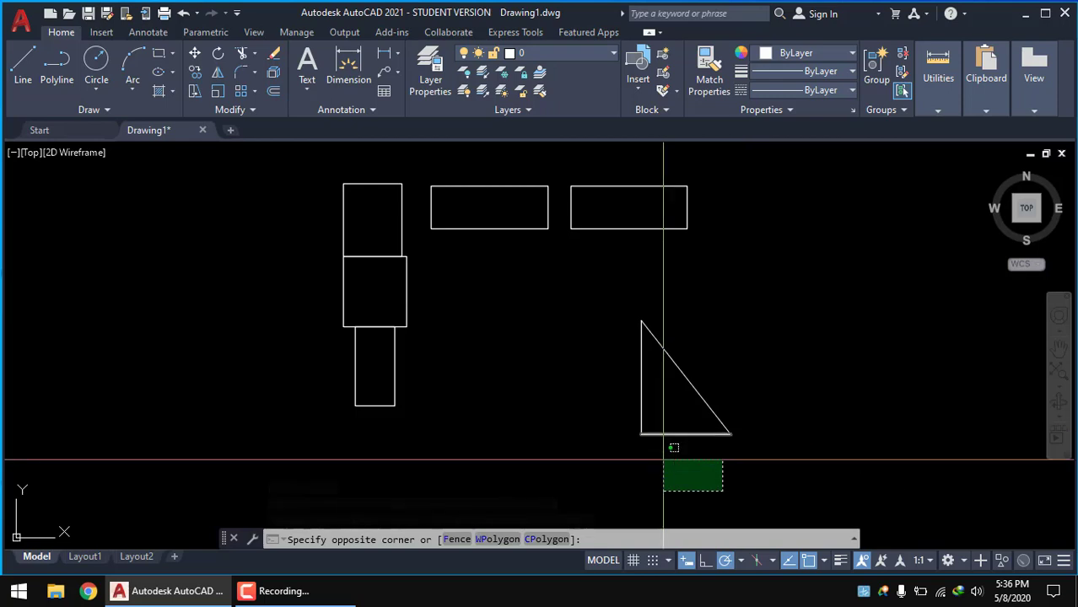
click(683, 486)
scroll(718, 450, up, 2)
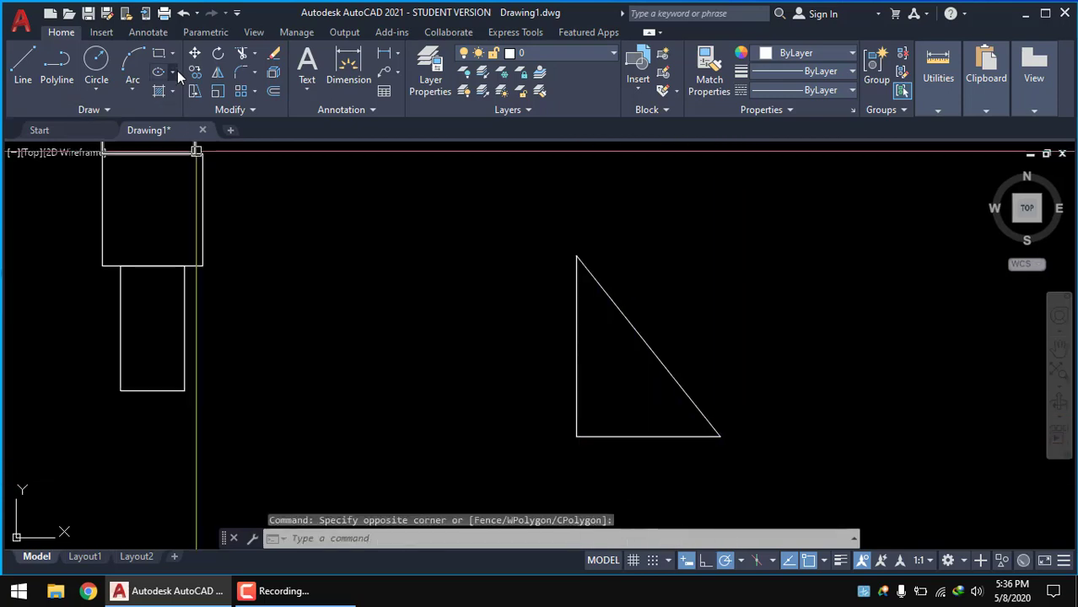
Mirror the triangle about its vertical side, keeping the original
click(217, 72)
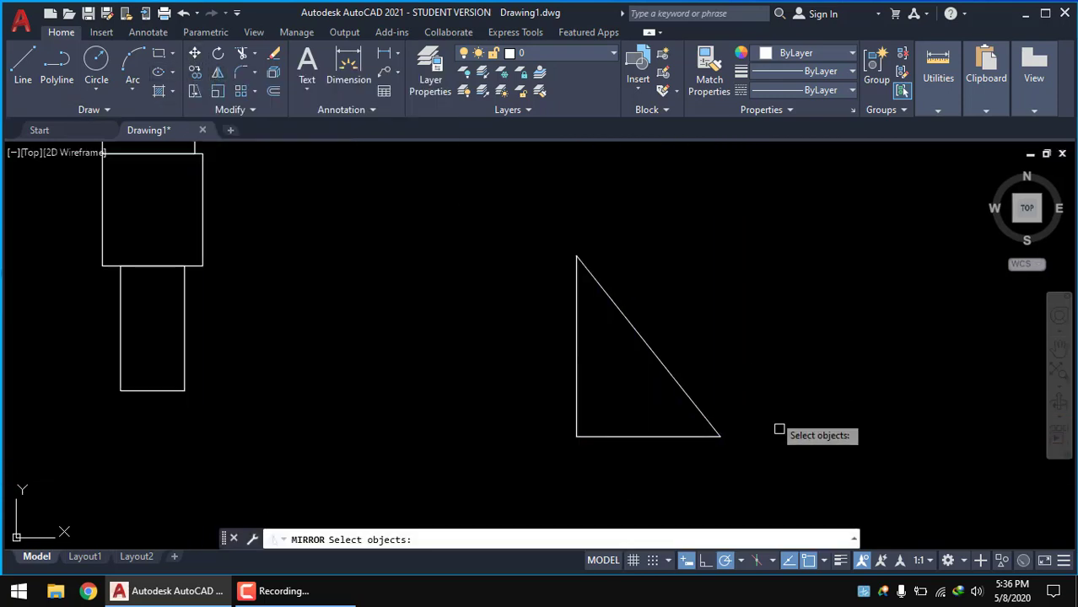
click(775, 452)
click(586, 370)
key(Return)
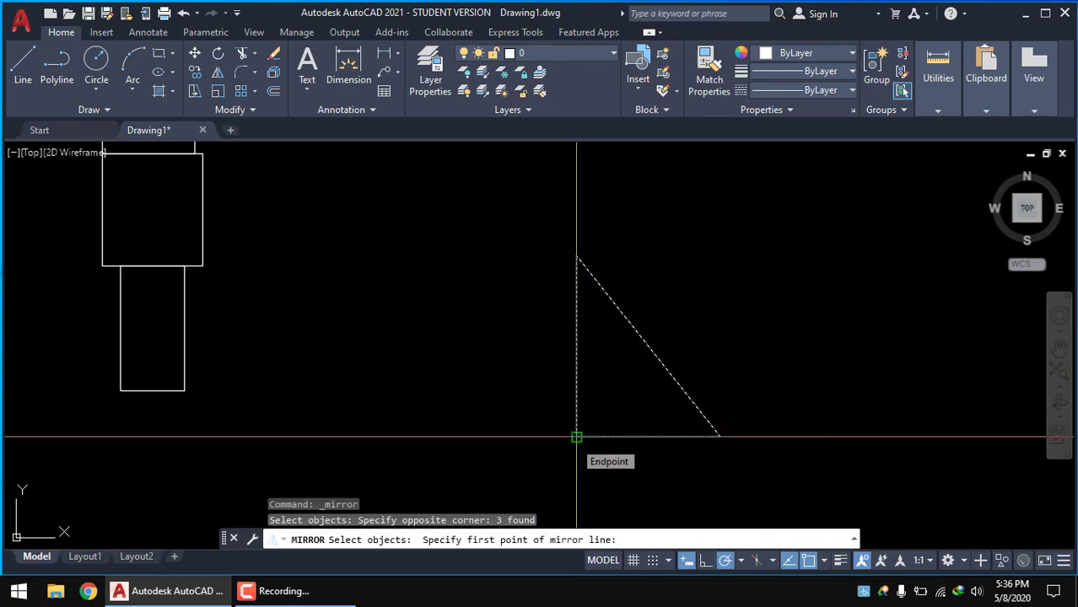
click(576, 437)
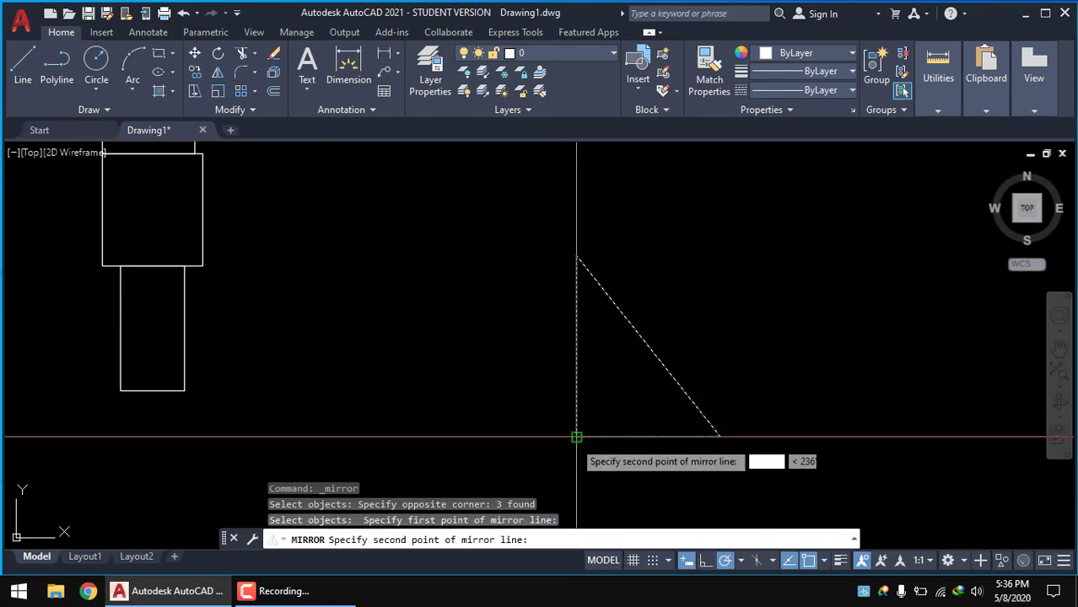
click(576, 255)
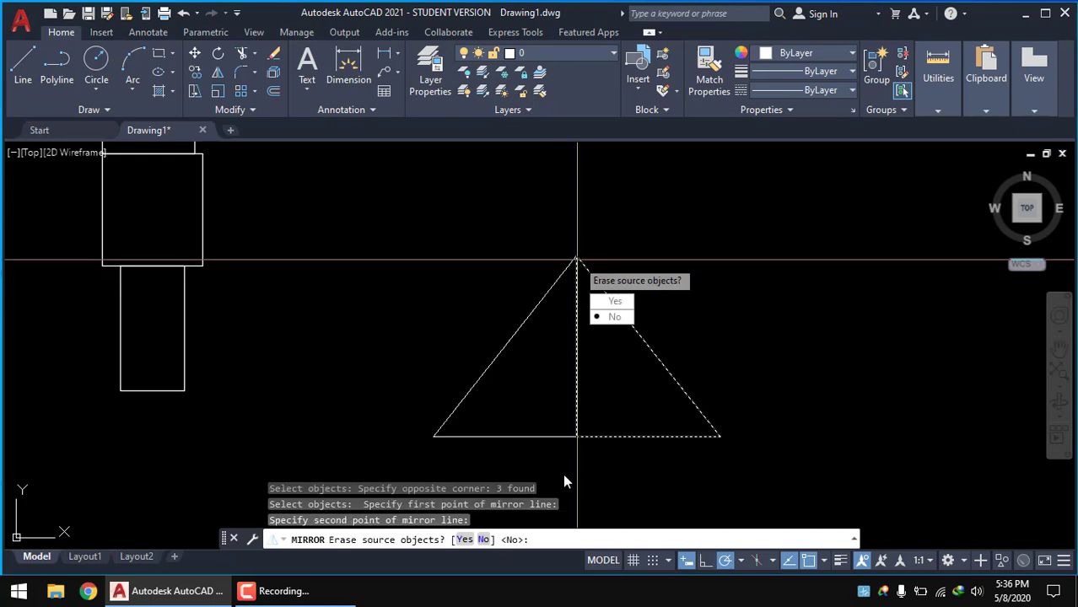
click(604, 319)
scroll(495, 283, down, 2)
middle_drag(452, 291, 344, 234)
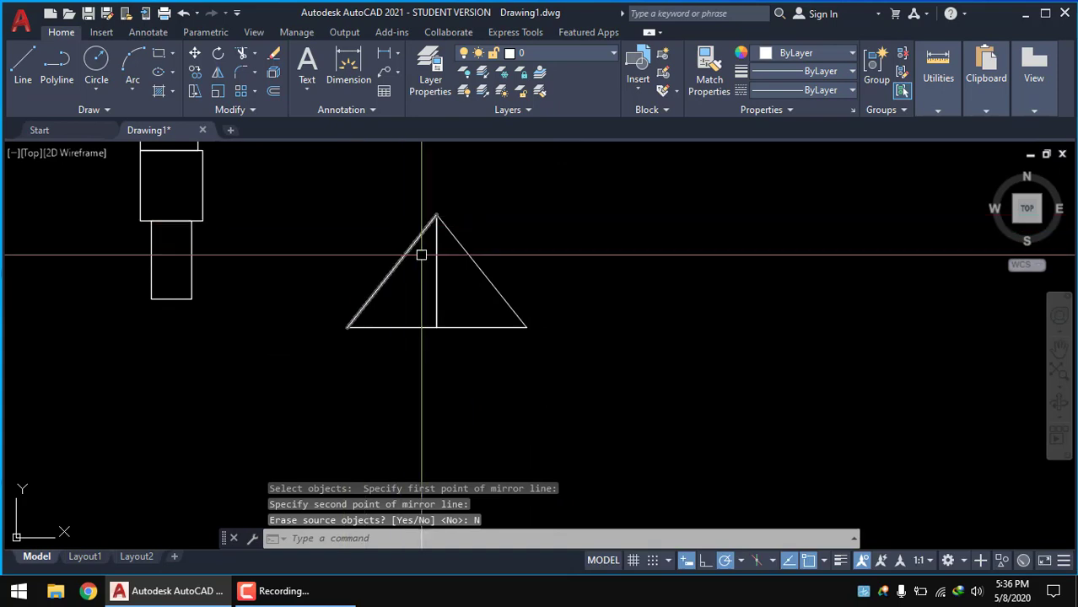
Mirror the isosceles triangle about a horizontal line below it, keeping the original
text(mi)
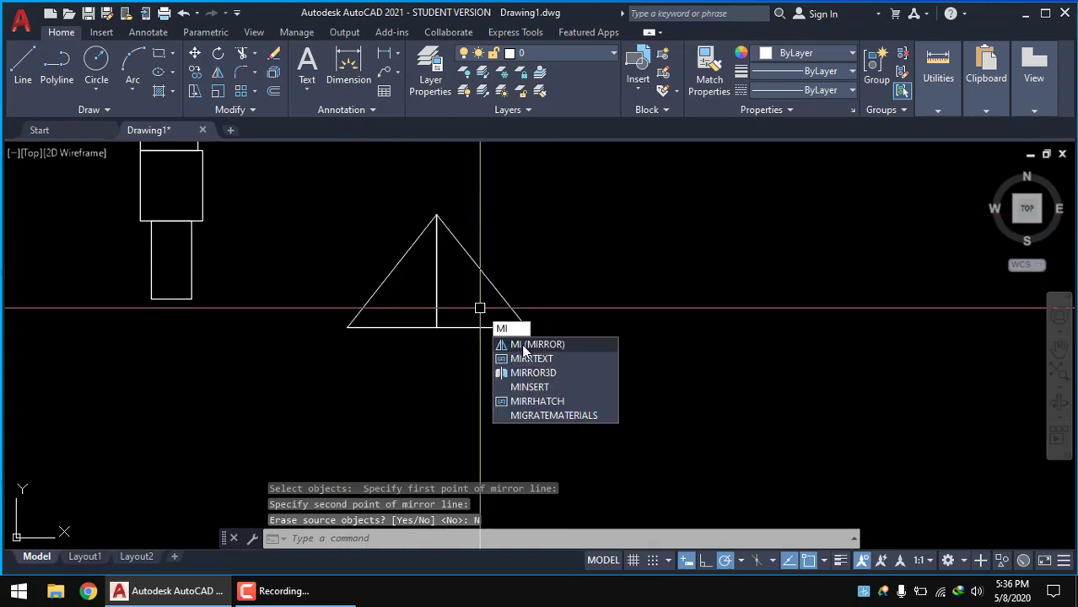
click(524, 346)
click(517, 341)
click(372, 205)
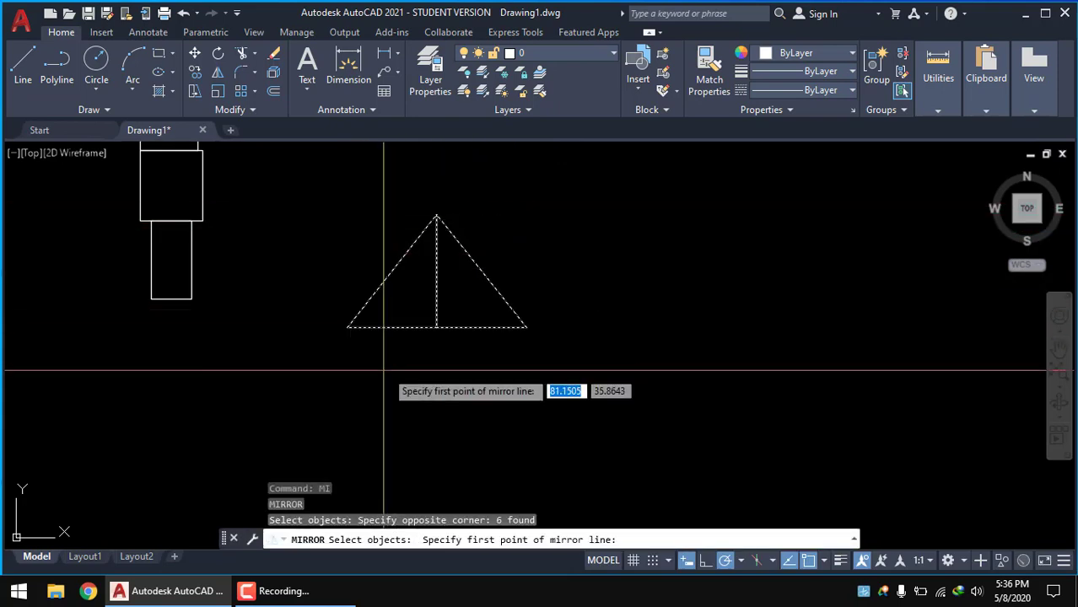
scroll(348, 343, up, 2)
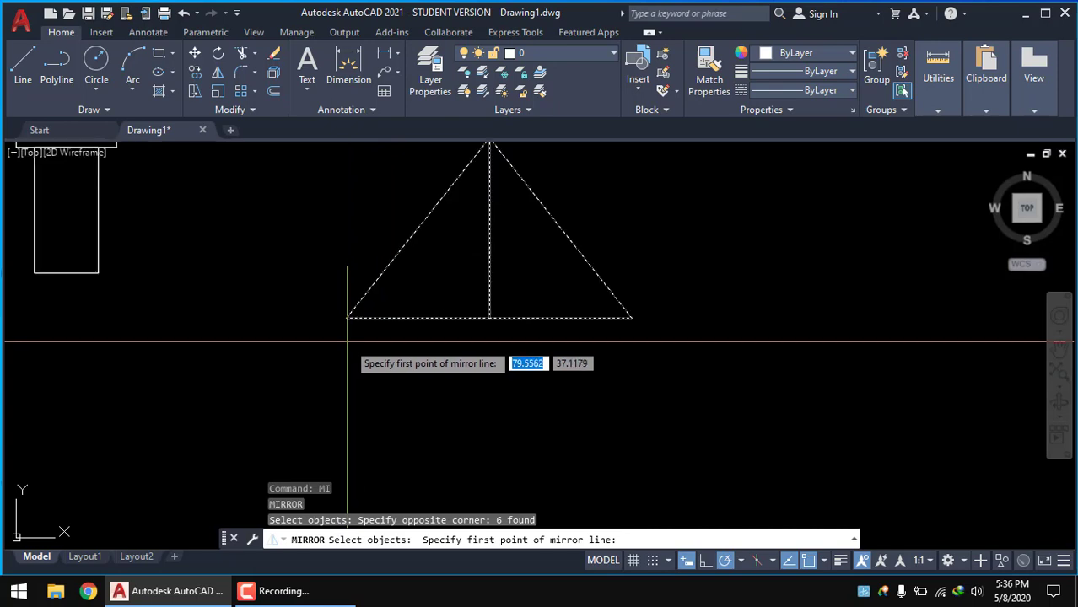
click(328, 342)
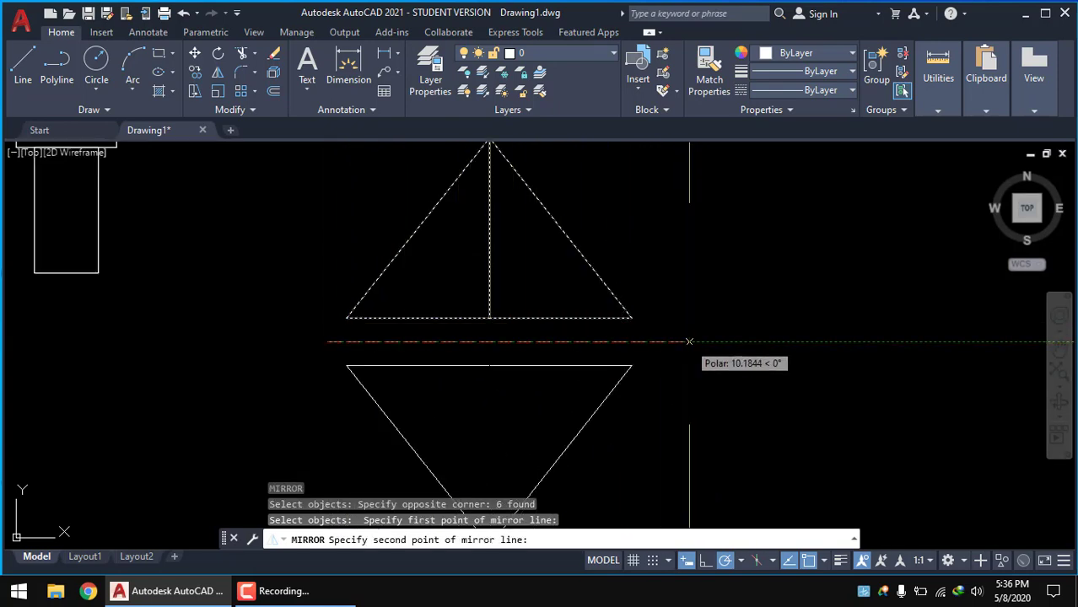
click(689, 342)
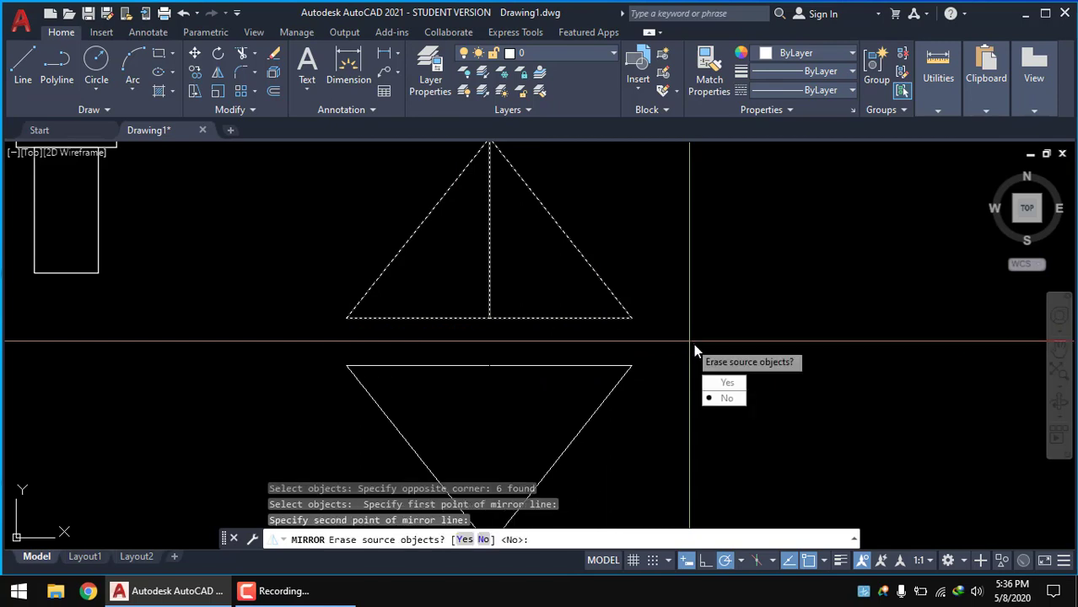
click(727, 398)
Copy the upper triangle to the right of the original
middle_drag(348, 337, 238, 322)
scroll(290, 302, down, 3)
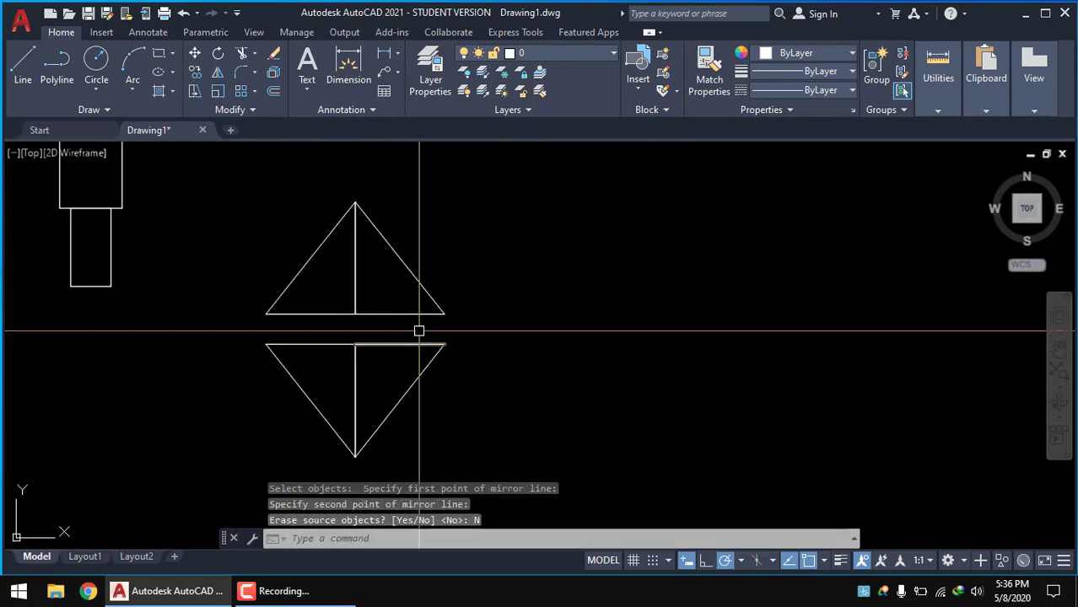
middle_drag(421, 327, 341, 339)
click(182, 163)
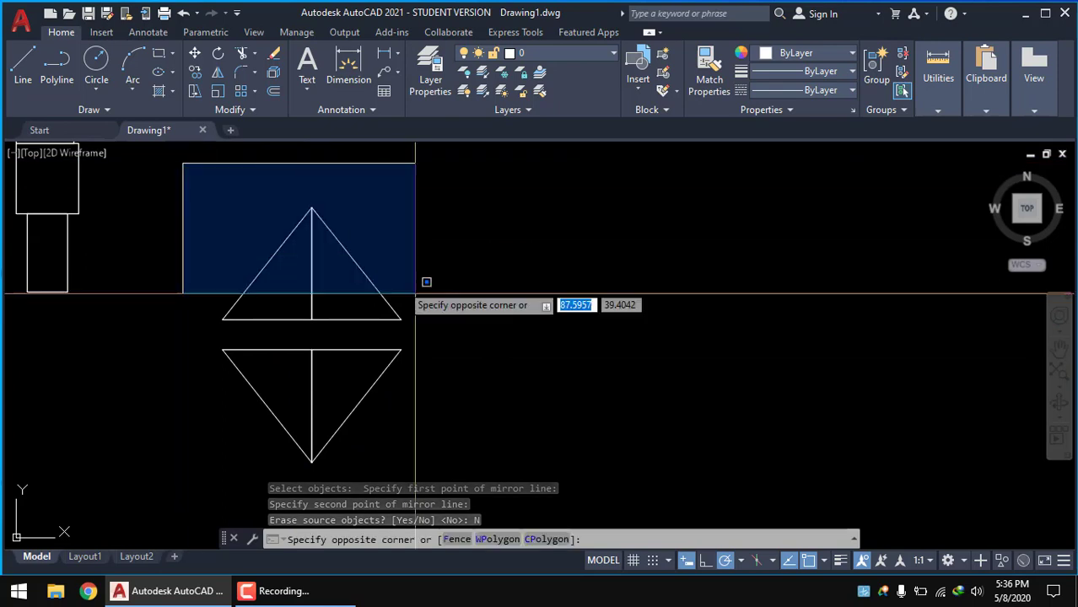
click(426, 333)
click(194, 73)
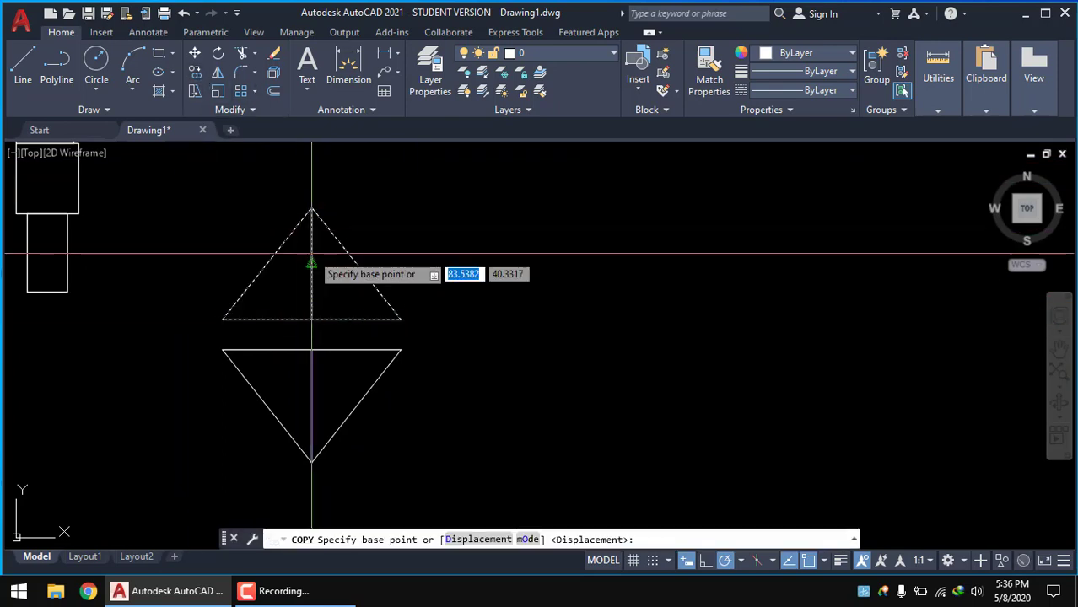
click(312, 263)
click(604, 263)
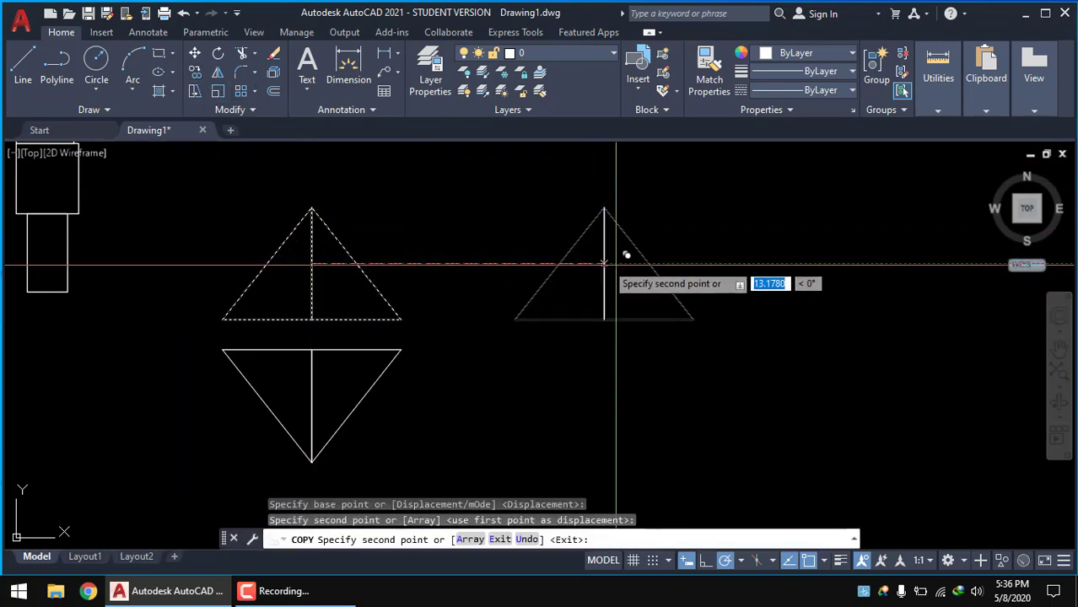
key(Return)
Mirror the copied triangle about its base to form a diamond, keeping both halves
click(726, 347)
click(507, 208)
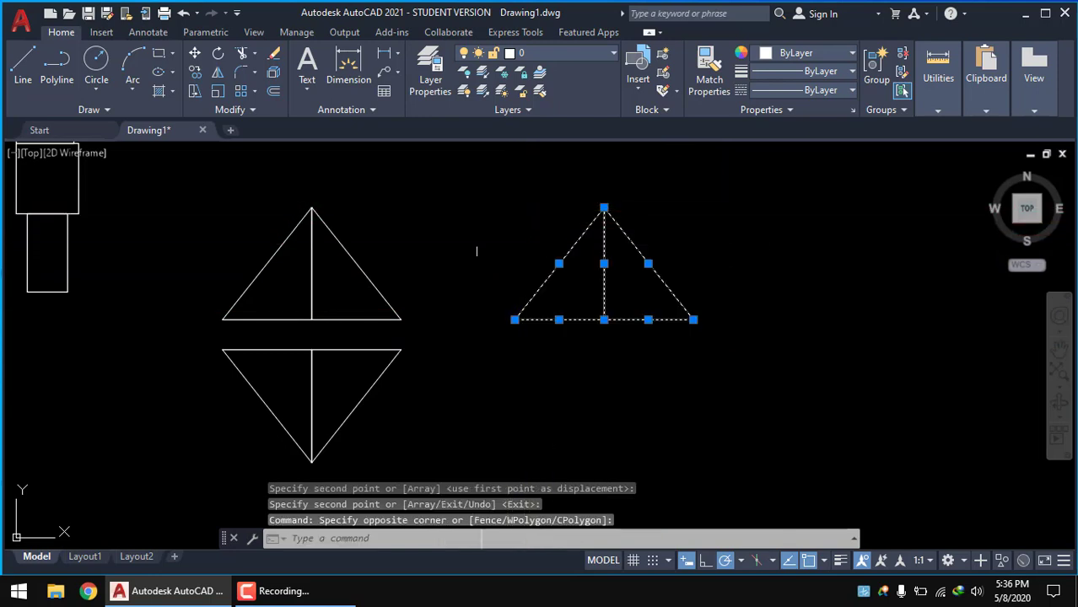
text(MI)
key(Return)
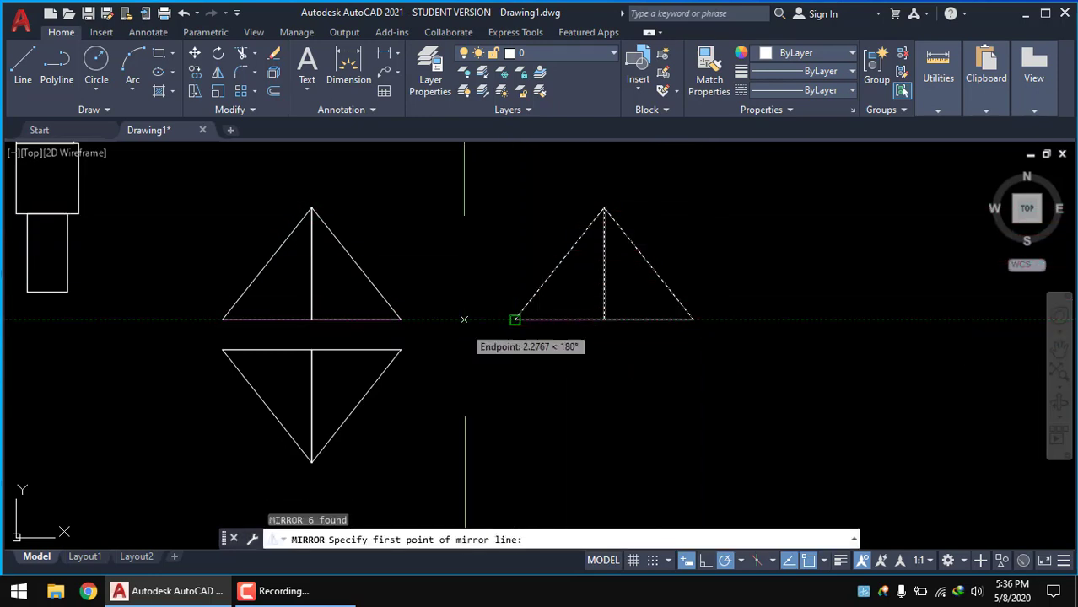
click(516, 319)
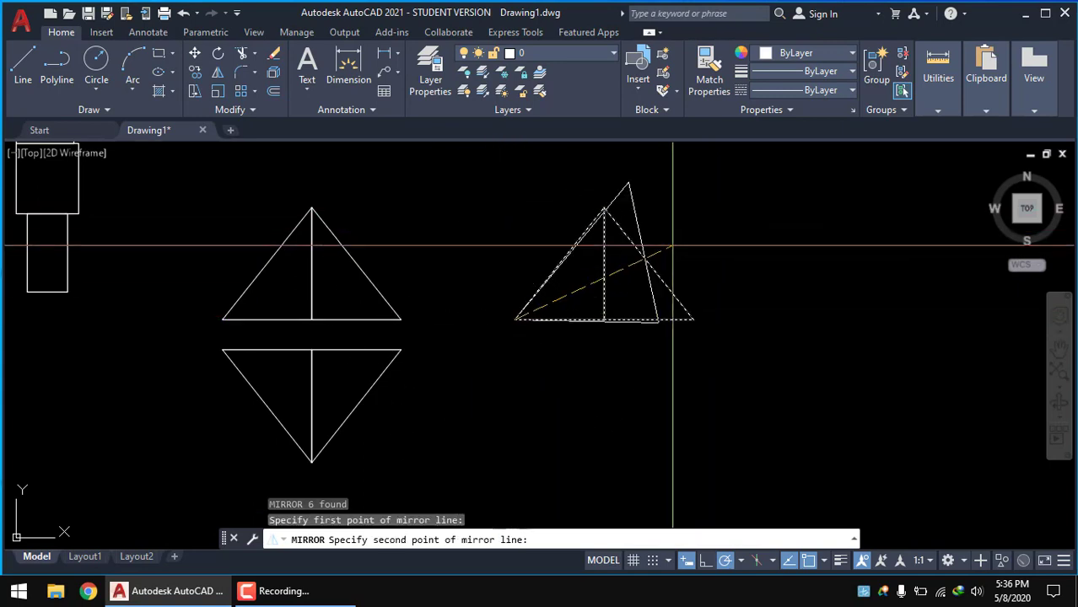
click(693, 319)
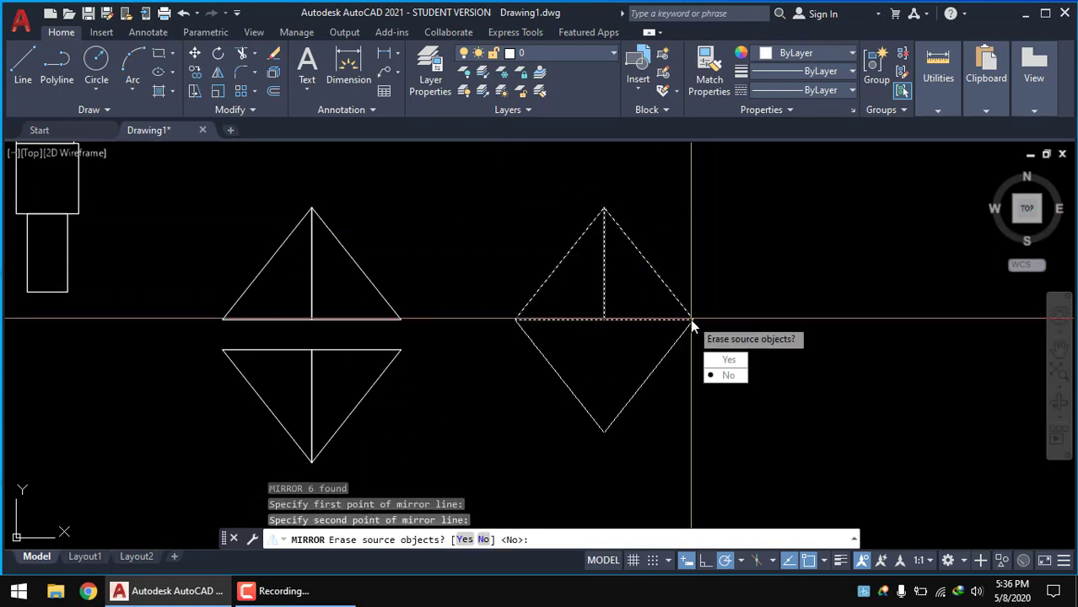
click(722, 376)
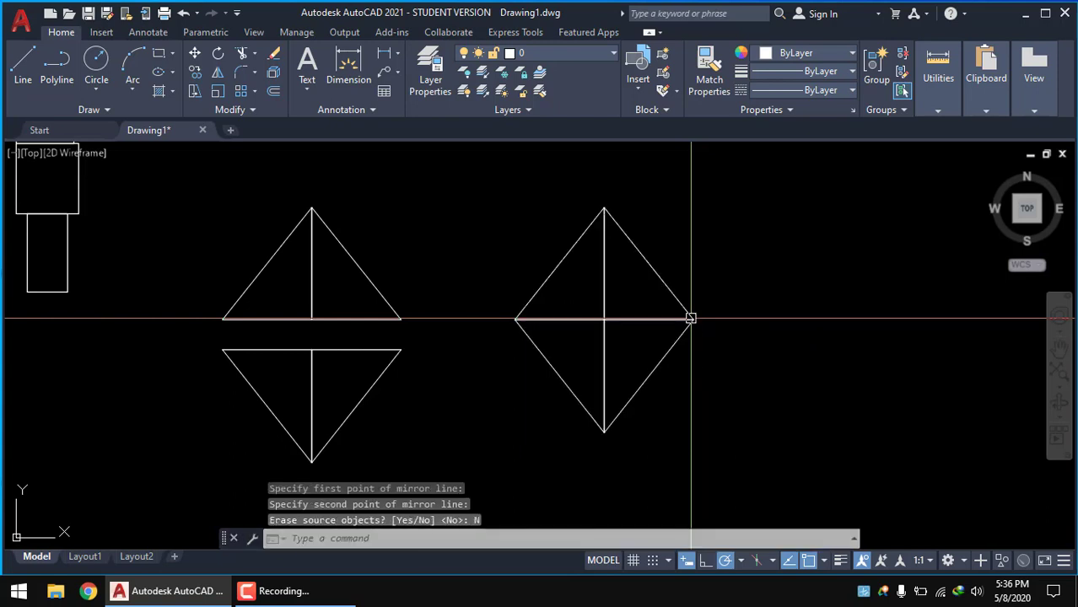
Mirror the diamond about a vertical line through its right vertex, keeping the original
text(mi)
key(Return)
click(700, 386)
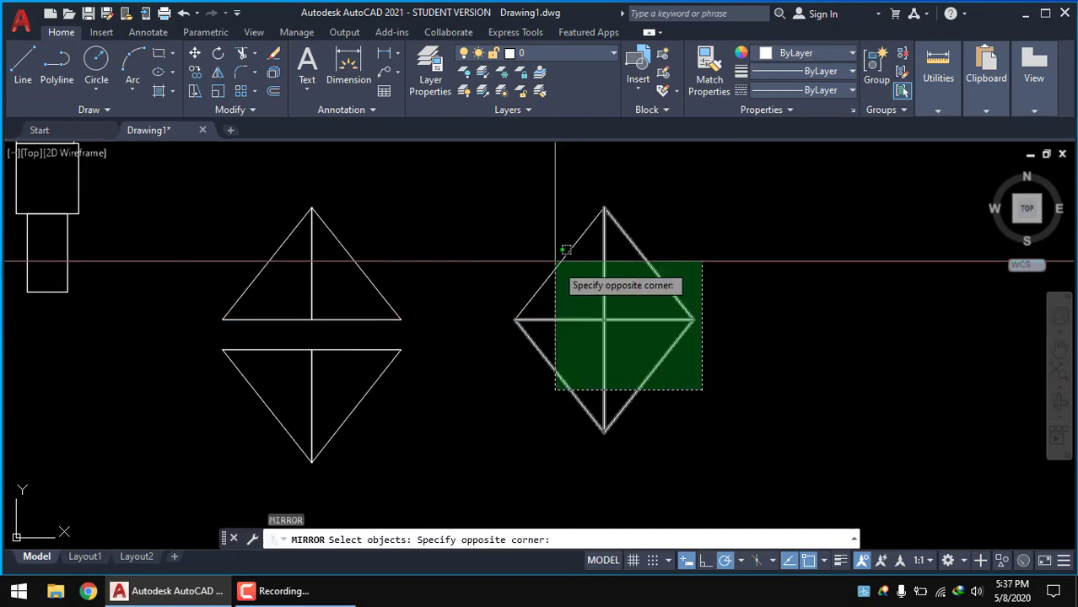
click(561, 261)
key(Return)
click(693, 320)
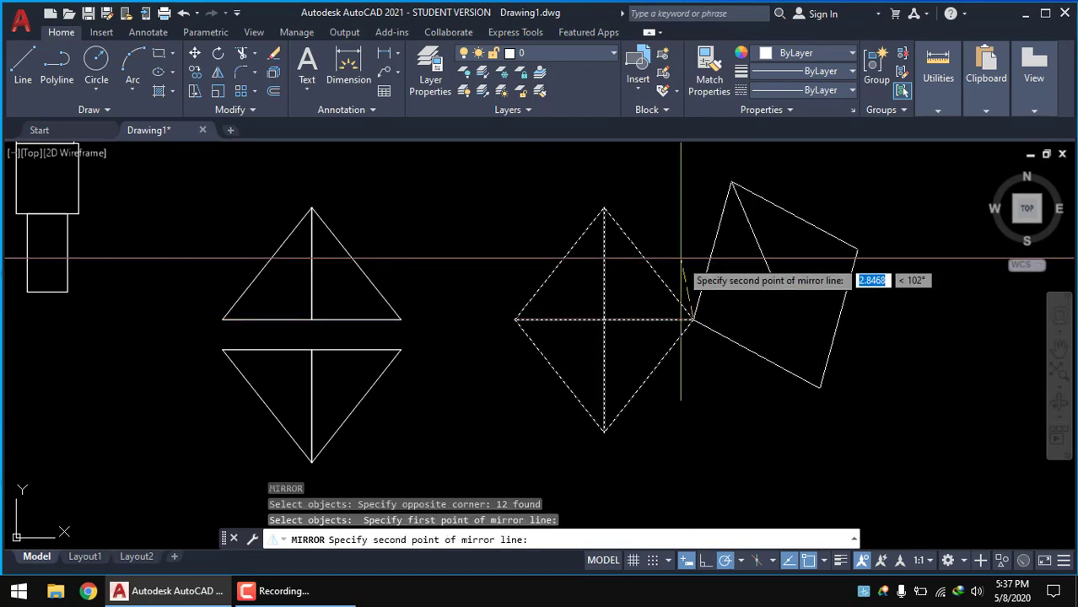
click(689, 231)
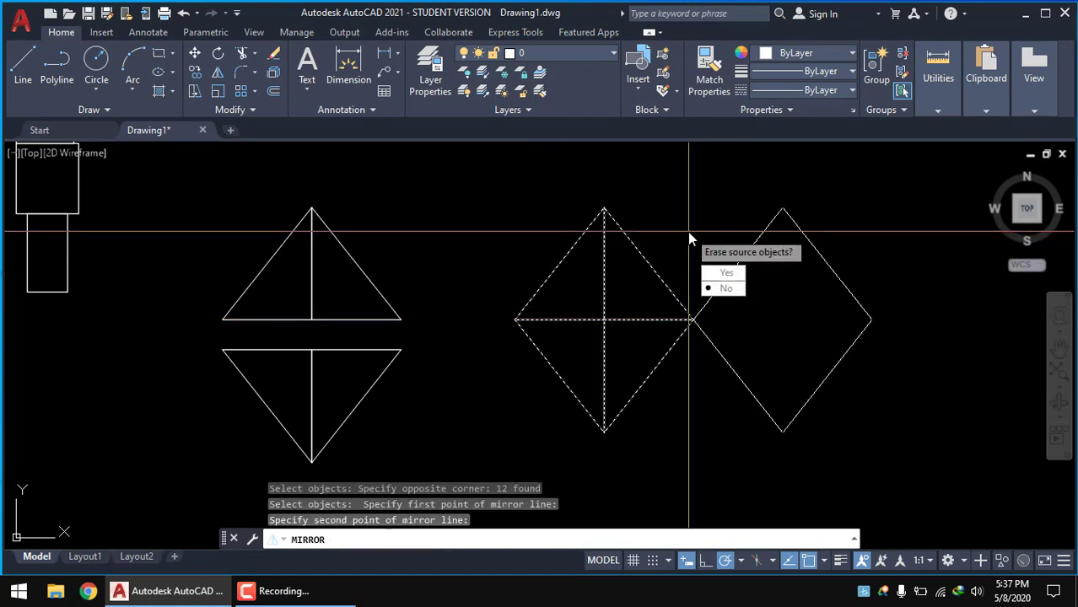
click(725, 289)
Select every shape in the drawing with a crossing window
scroll(697, 248, down, 2)
scroll(726, 299, down, 1)
scroll(726, 349, up, 2)
scroll(710, 331, up, 2)
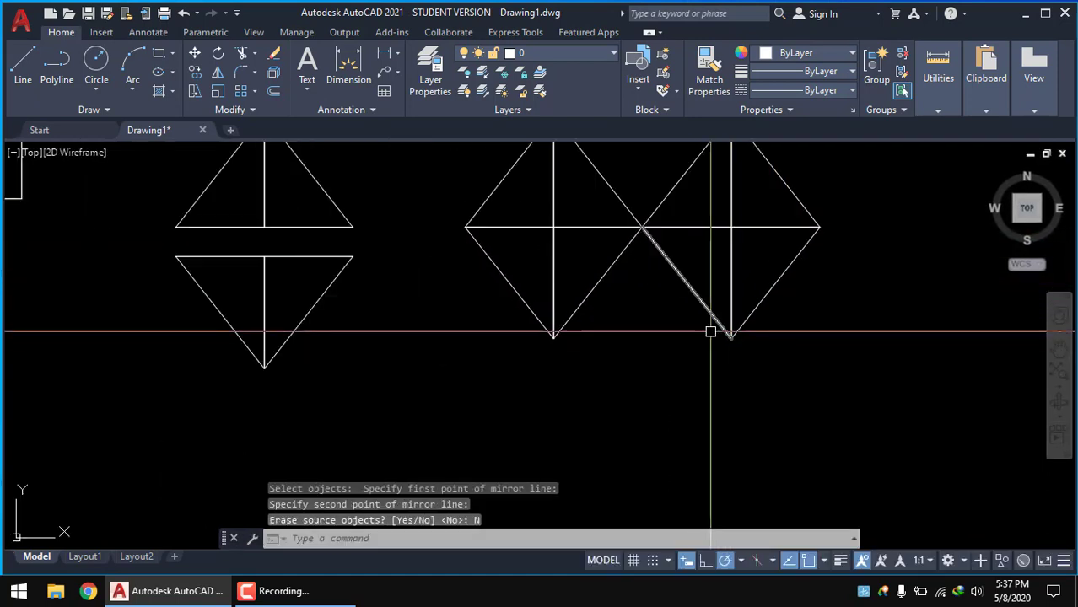
scroll(638, 398, down, 1)
scroll(637, 385, down, 3)
scroll(638, 385, up, 2)
scroll(741, 386, up, 1)
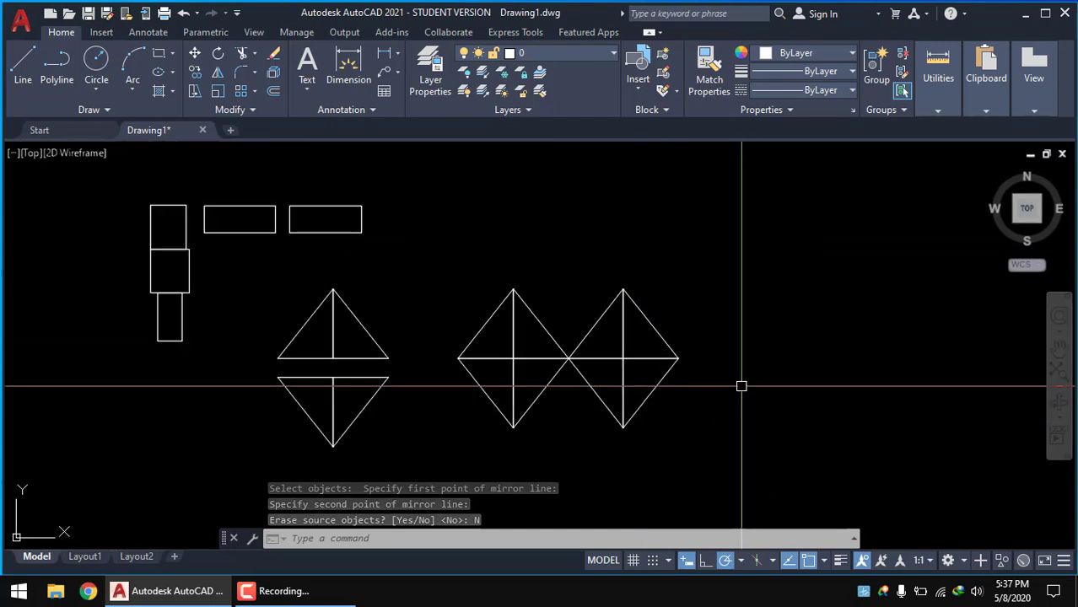
middle_drag(741, 386, 865, 387)
click(835, 435)
click(295, 149)
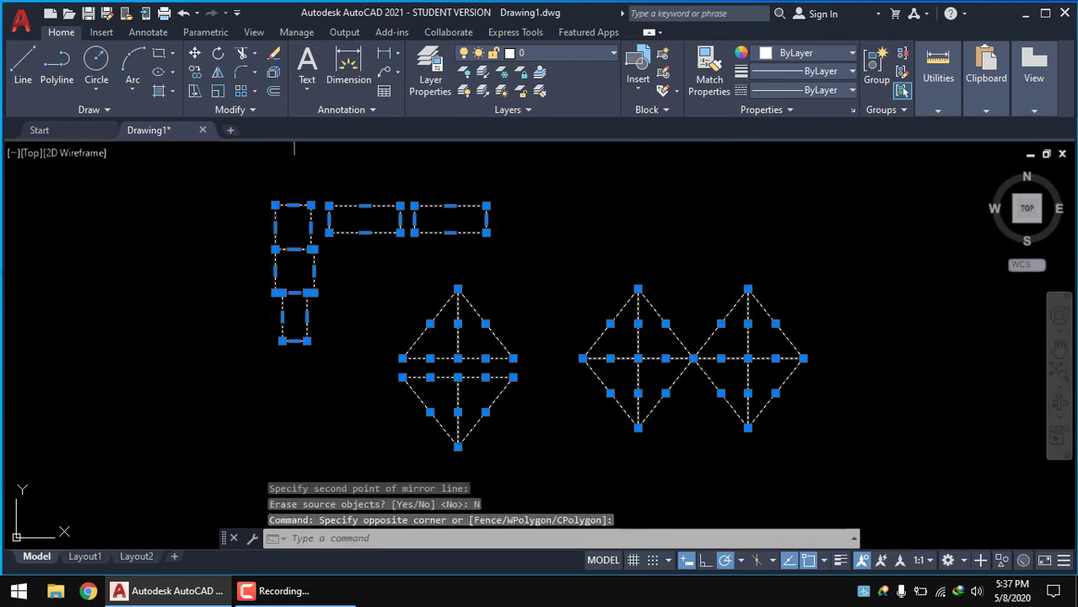
text(E)
Erase all selected shapes and draw a 15×15 square
key(Return)
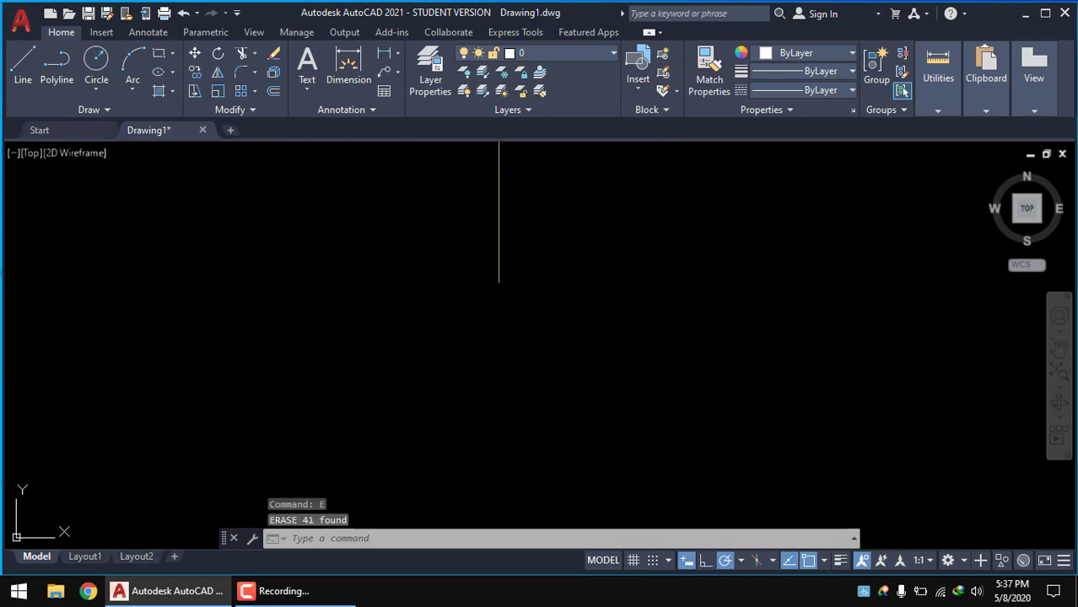
click(355, 278)
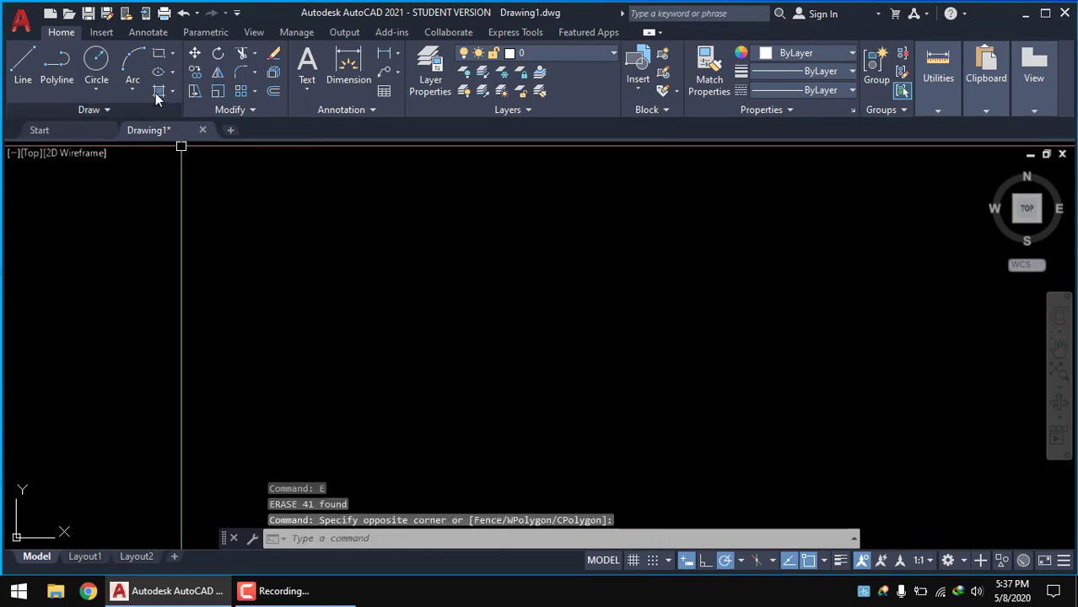
click(157, 52)
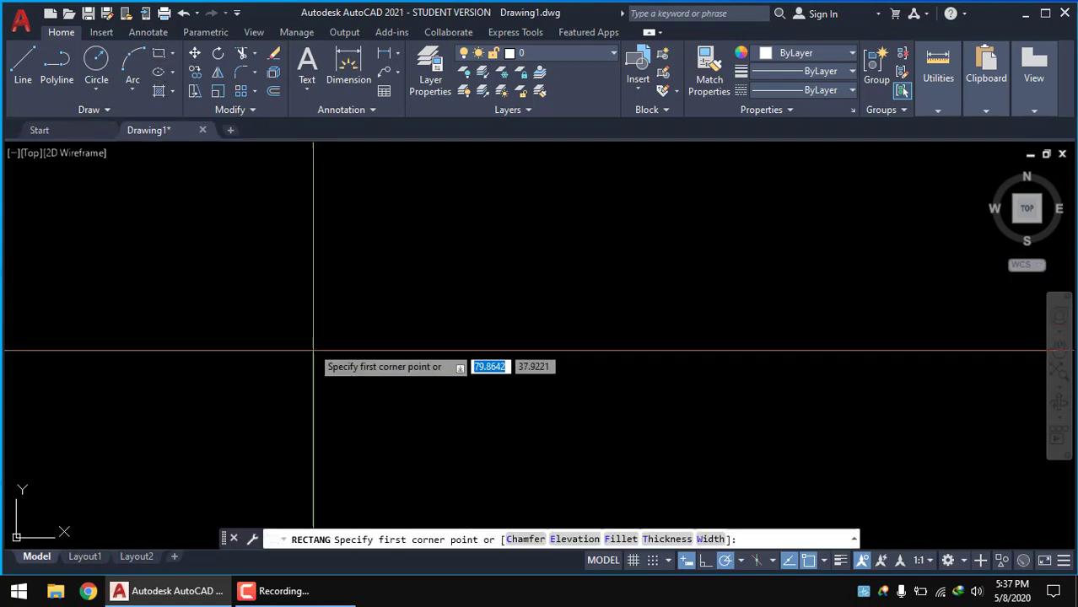
click(354, 378)
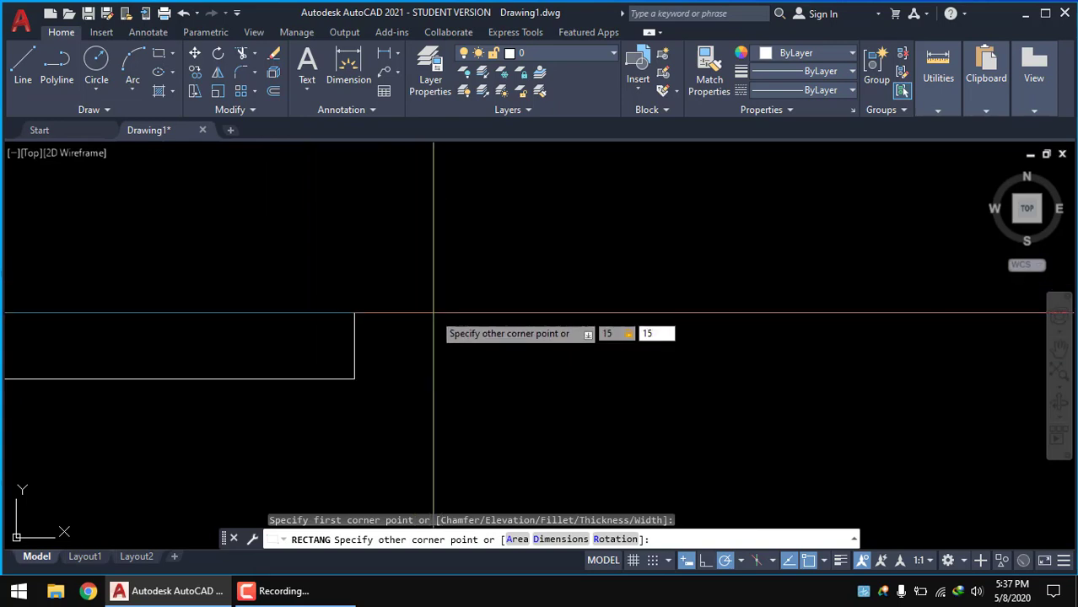
key(Return)
scroll(432, 313, down, 5)
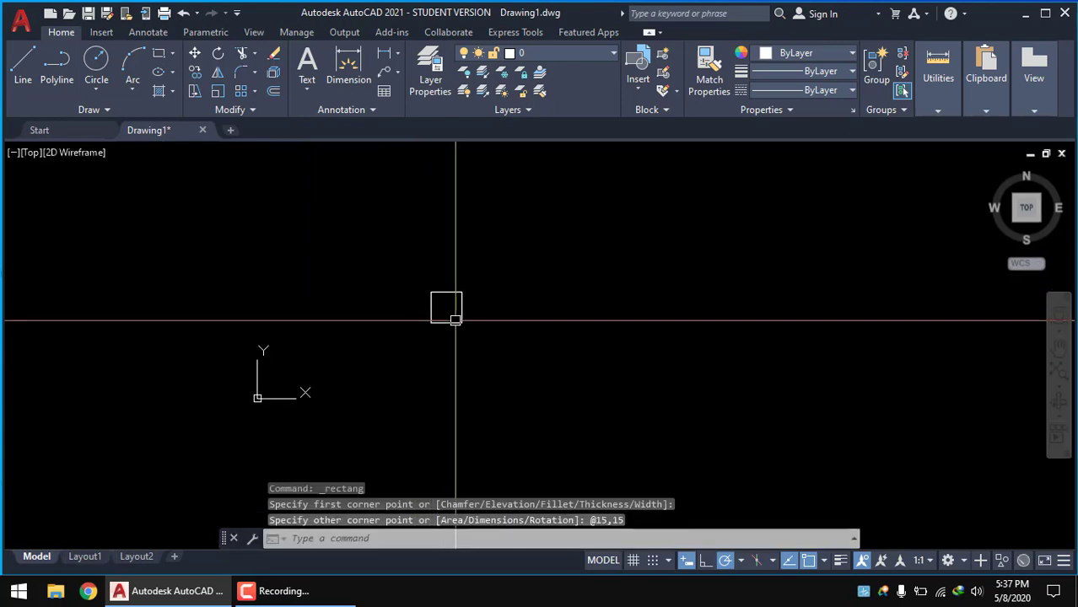
scroll(289, 344, up, 2)
scroll(390, 333, up, 3)
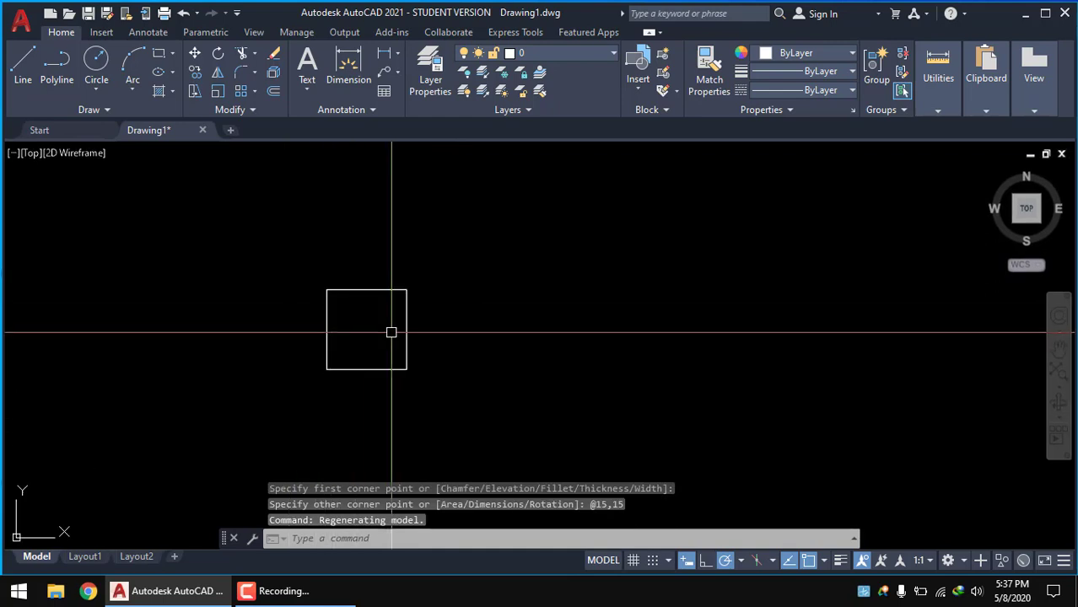
Draw a 6×15 rectangle beside the square
click(173, 52)
click(181, 77)
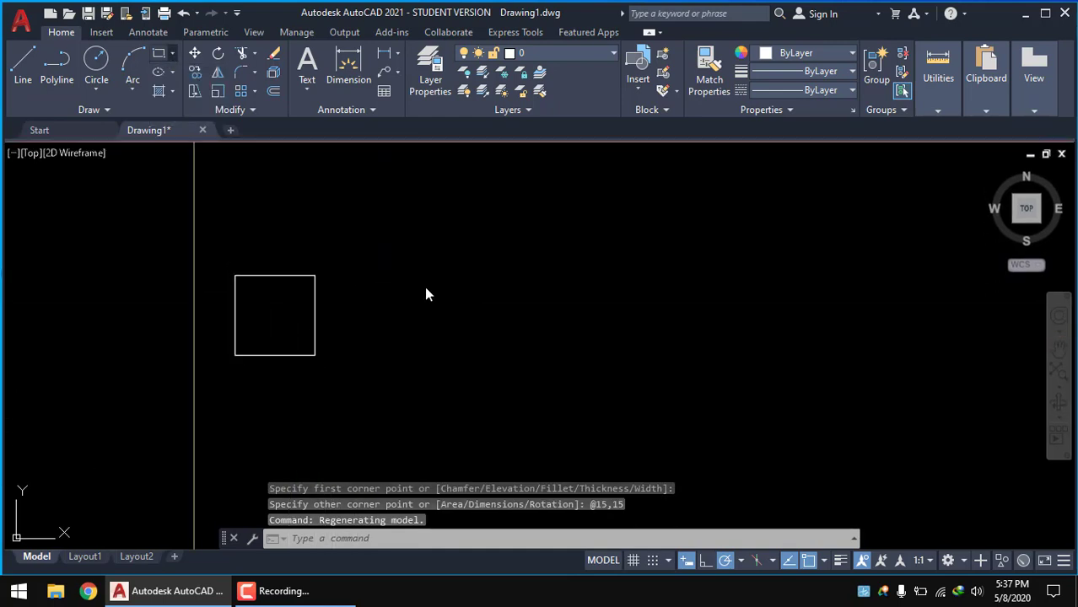
click(426, 363)
text(15)
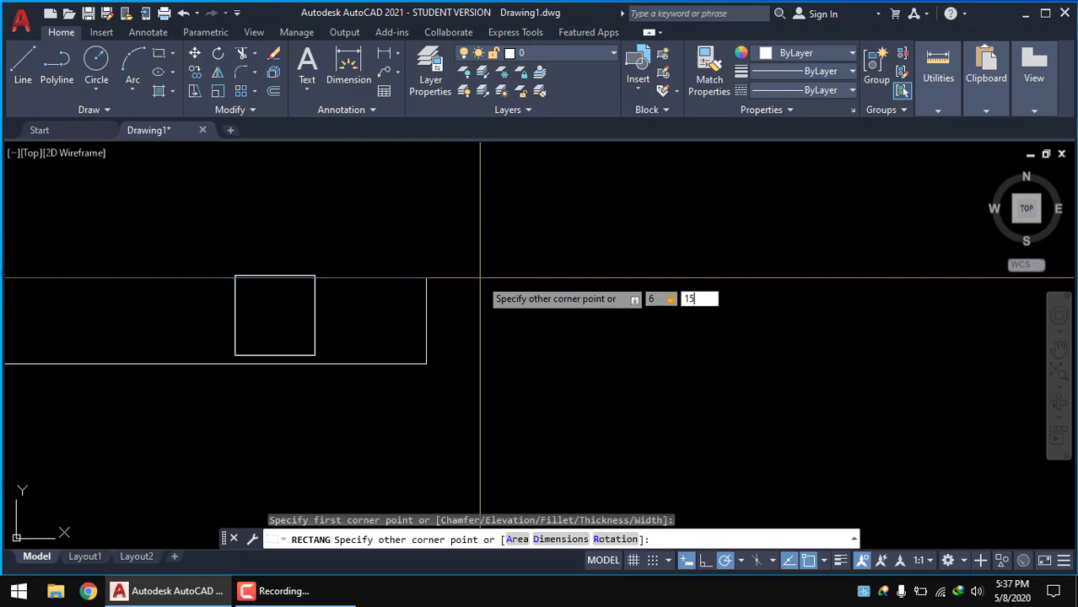
key(Return)
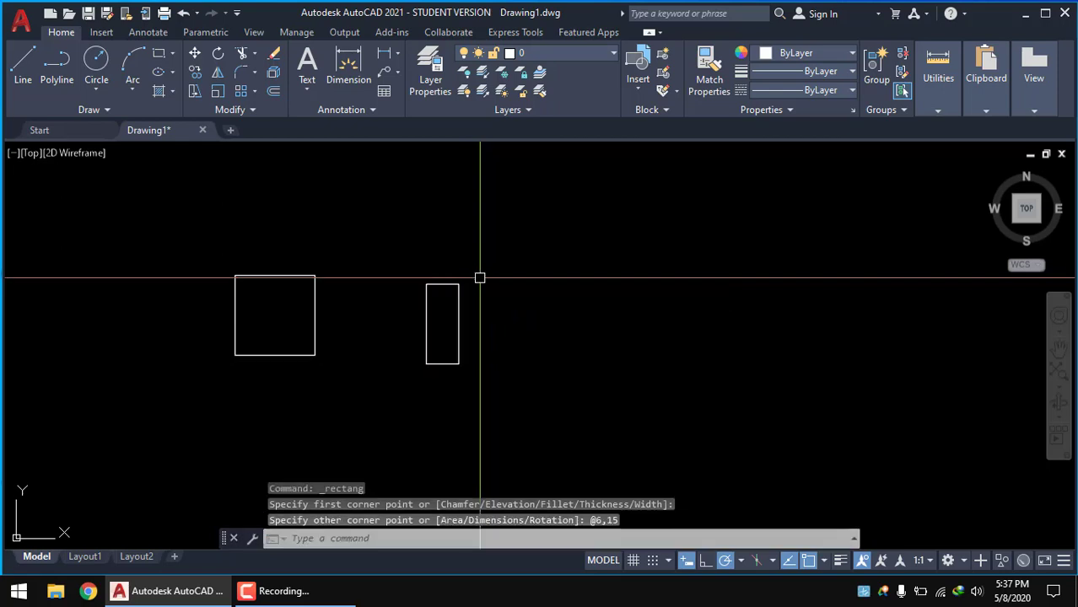
scroll(480, 278, down, 2)
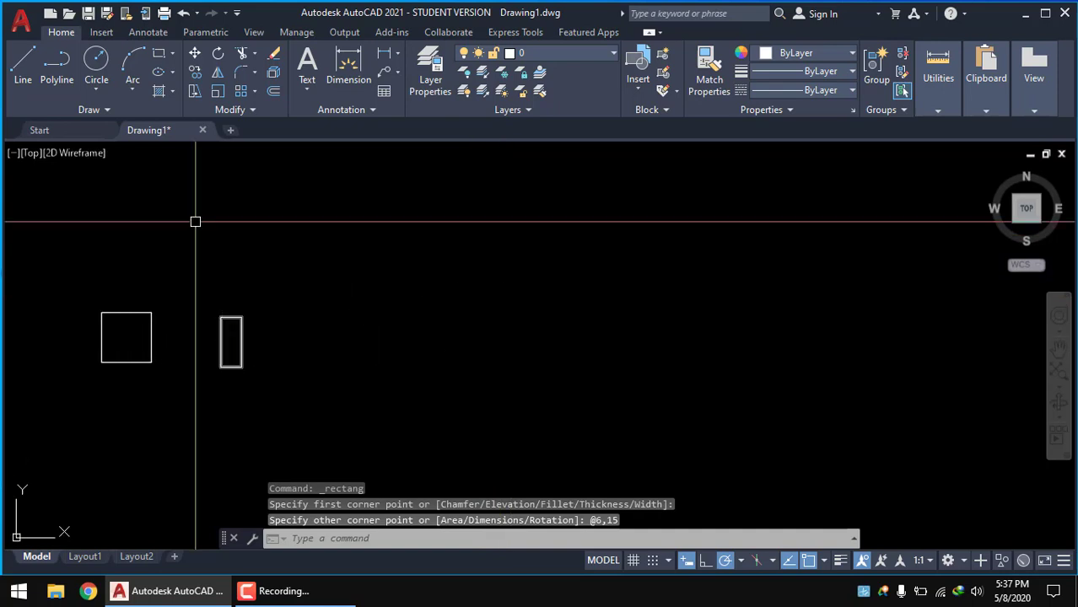
Draw a 3×70 strip rising from the small rectangle's top-right corner
click(160, 54)
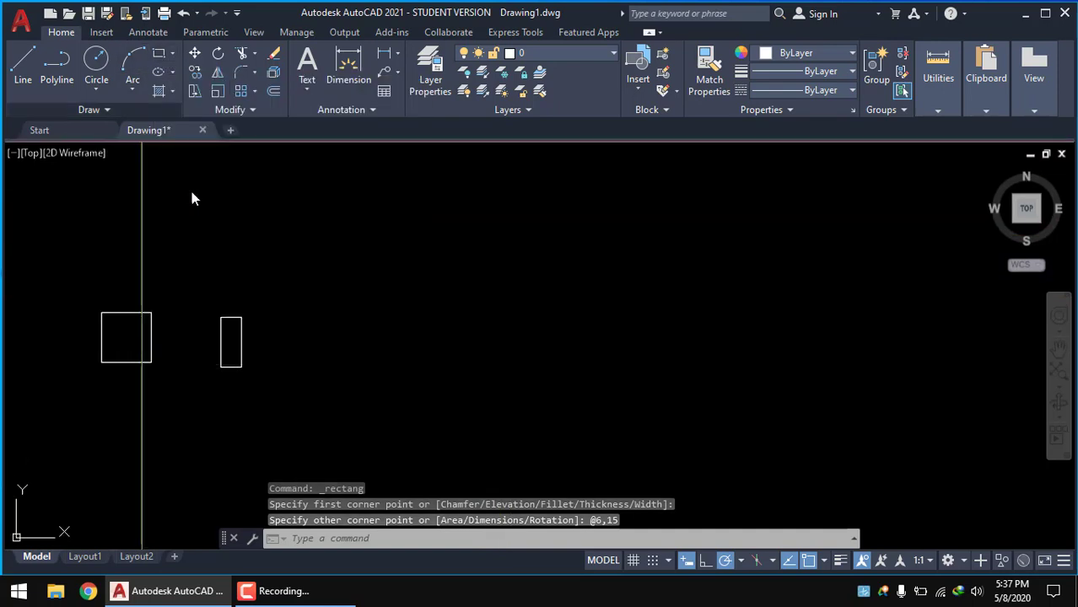
click(242, 318)
middle_drag(284, 248, 368, 344)
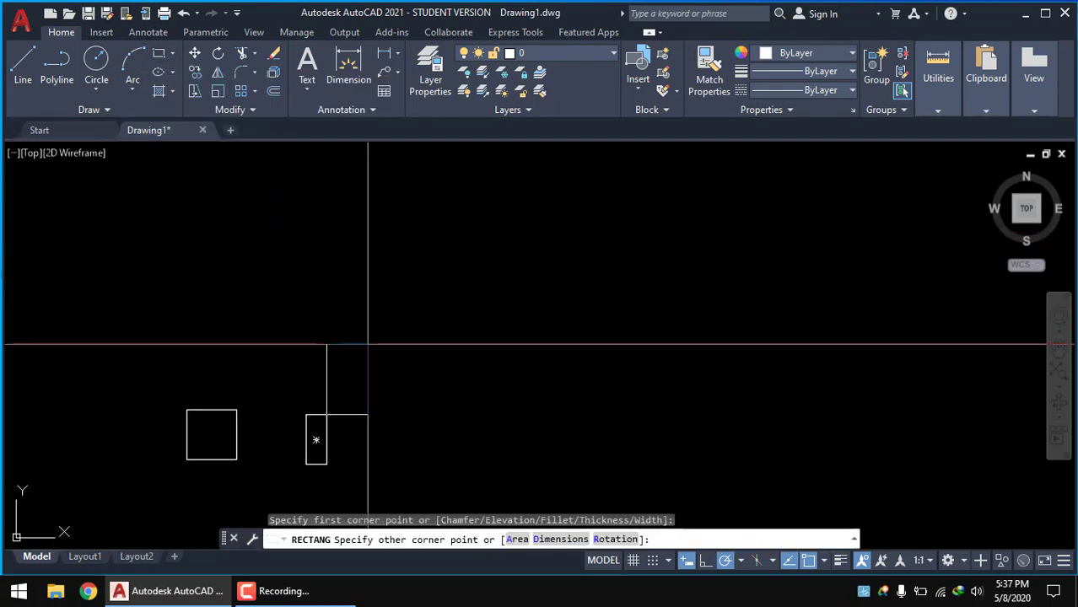
scroll(333, 390, up, 3)
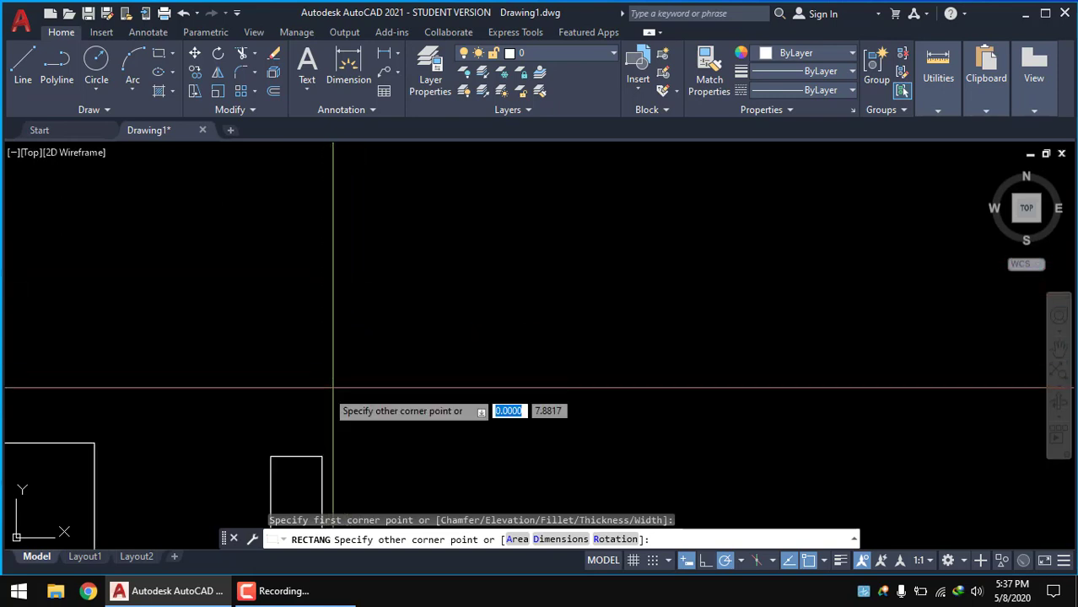
scroll(353, 324, up, 2)
scroll(354, 329, up, 2)
scroll(329, 252, up, 2)
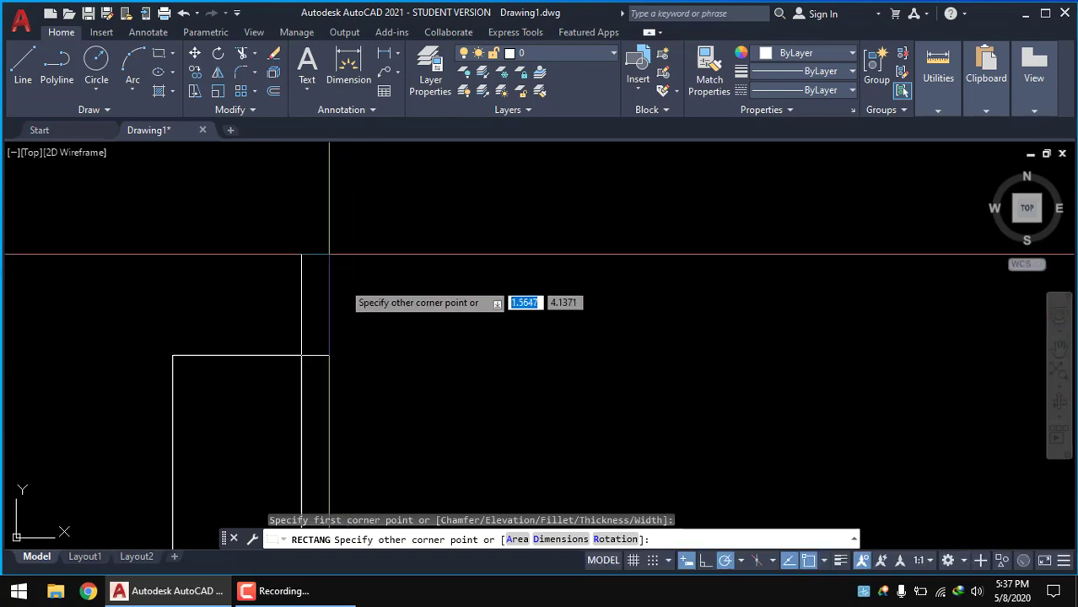
scroll(329, 253, down, 3)
middle_drag(327, 205, 330, 271)
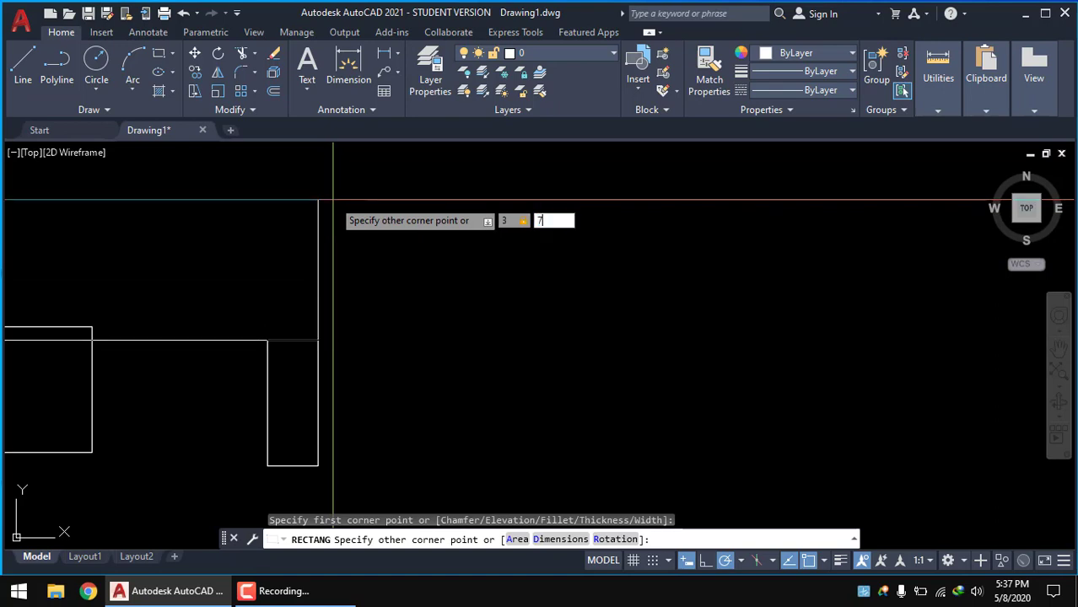
click(553, 220)
text(0)
key(Return)
scroll(252, 255, down, 2)
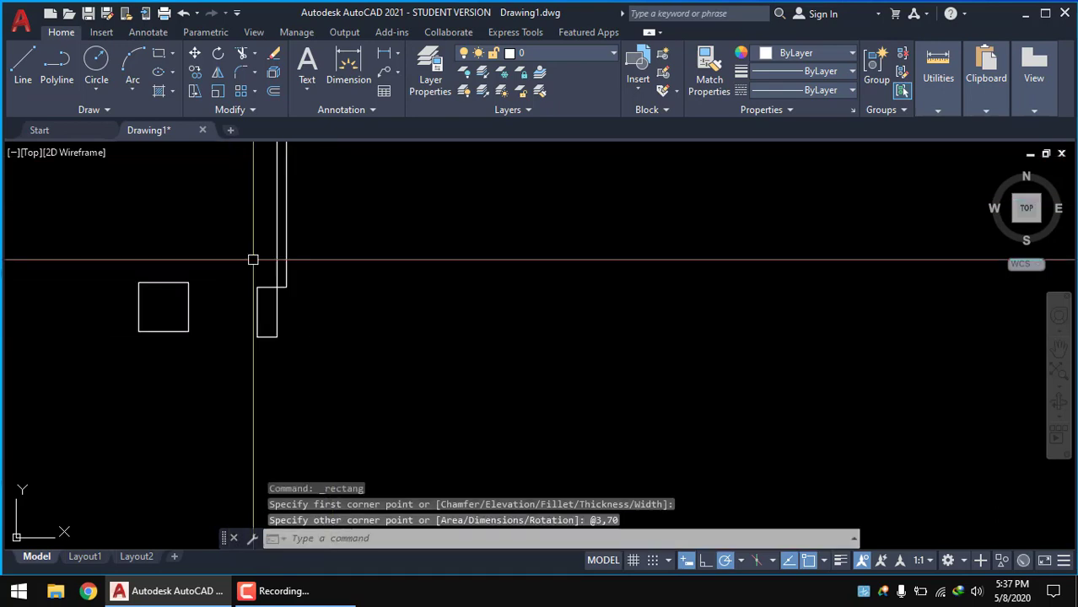
scroll(360, 298, down, 3)
scroll(350, 290, up, 3)
middle_drag(351, 290, 323, 300)
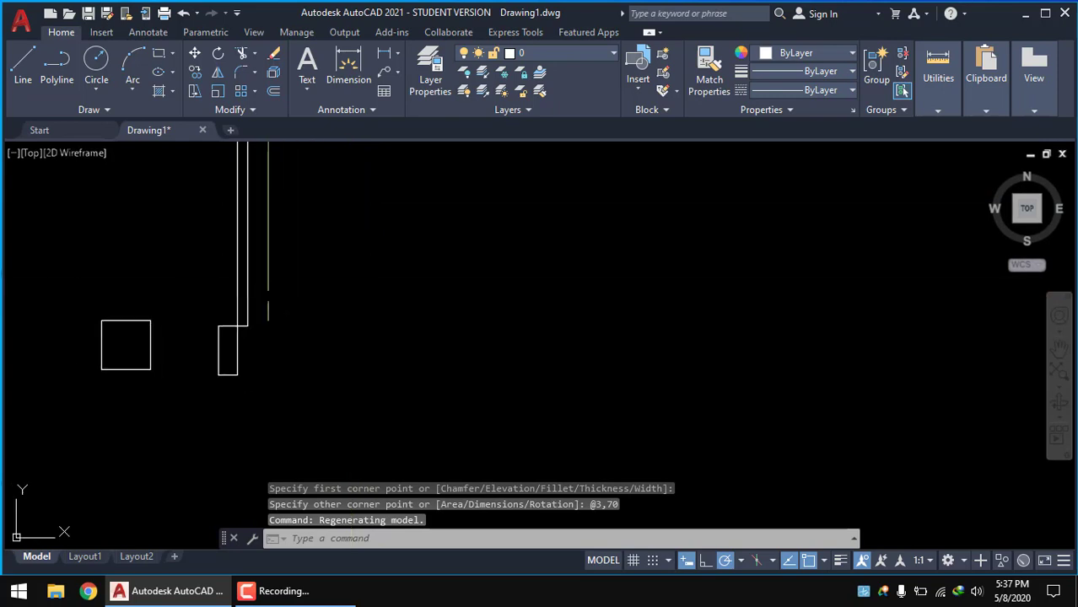
middle_drag(256, 316, 259, 344)
scroll(253, 344, down, 2)
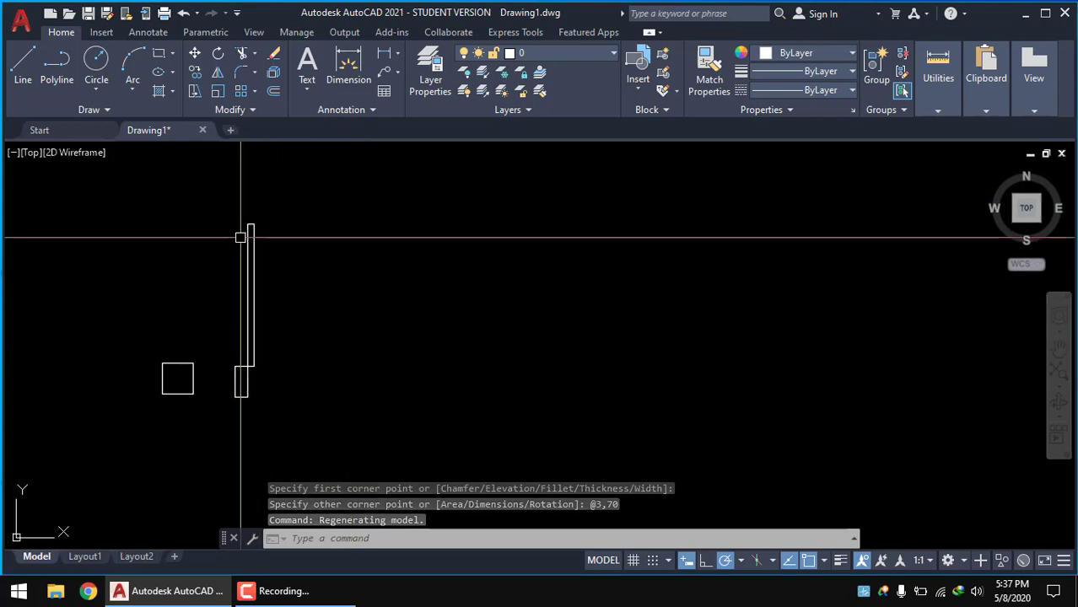
scroll(278, 370, up, 2)
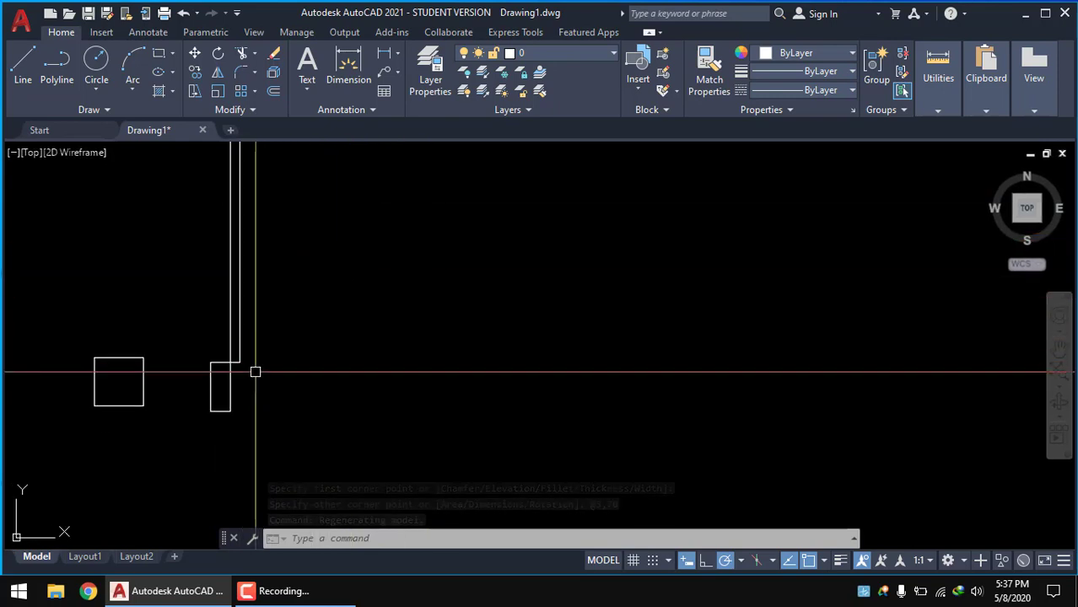
middle_drag(257, 369, 259, 416)
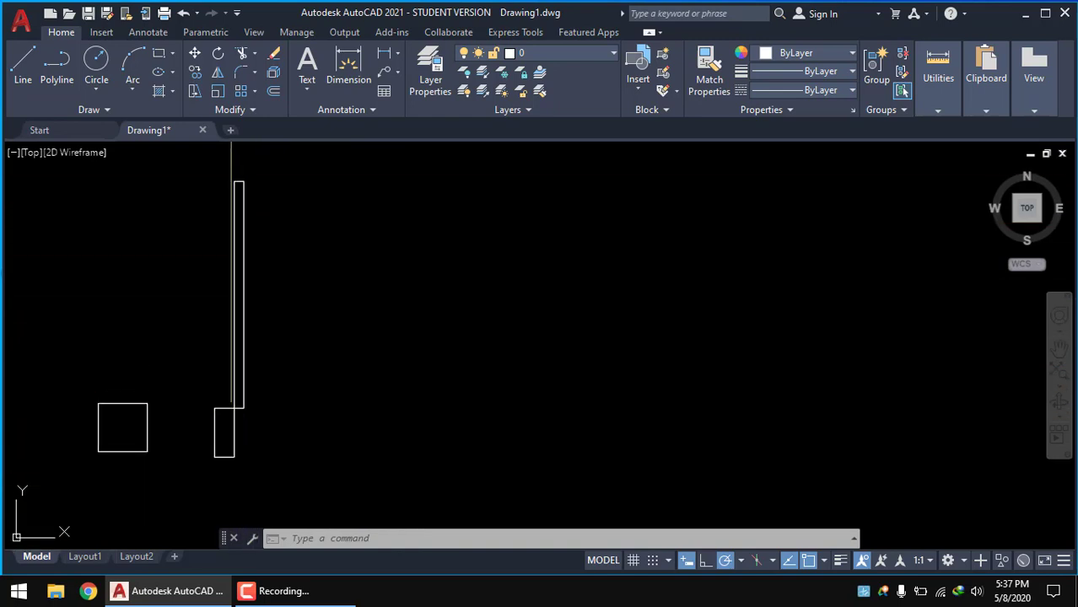
Draw a 70-unit line from the small rectangle's corner and copy the rectangle to its far end
click(23, 74)
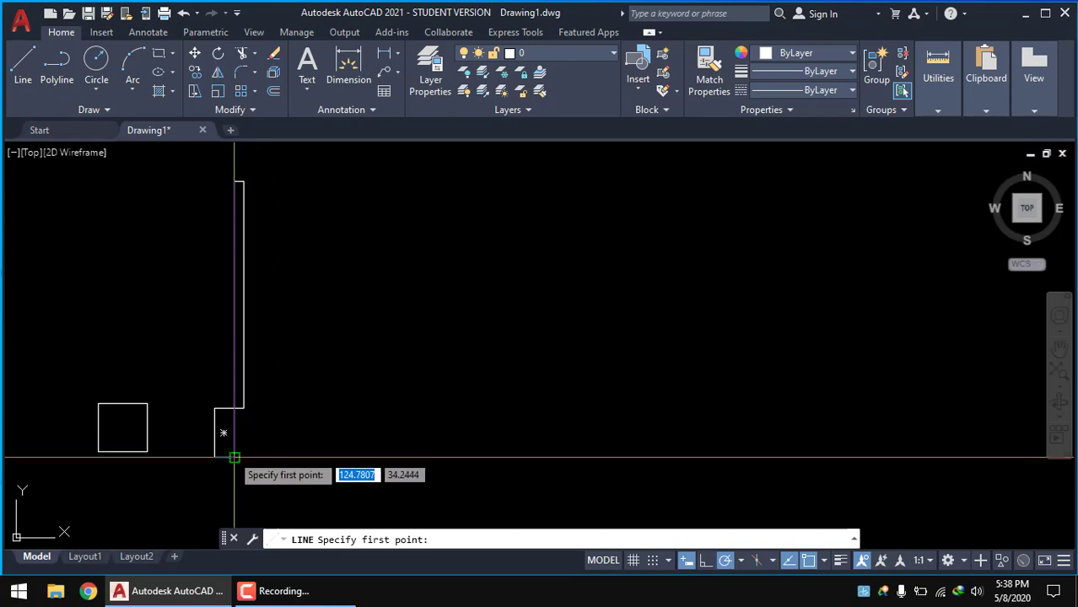
click(234, 457)
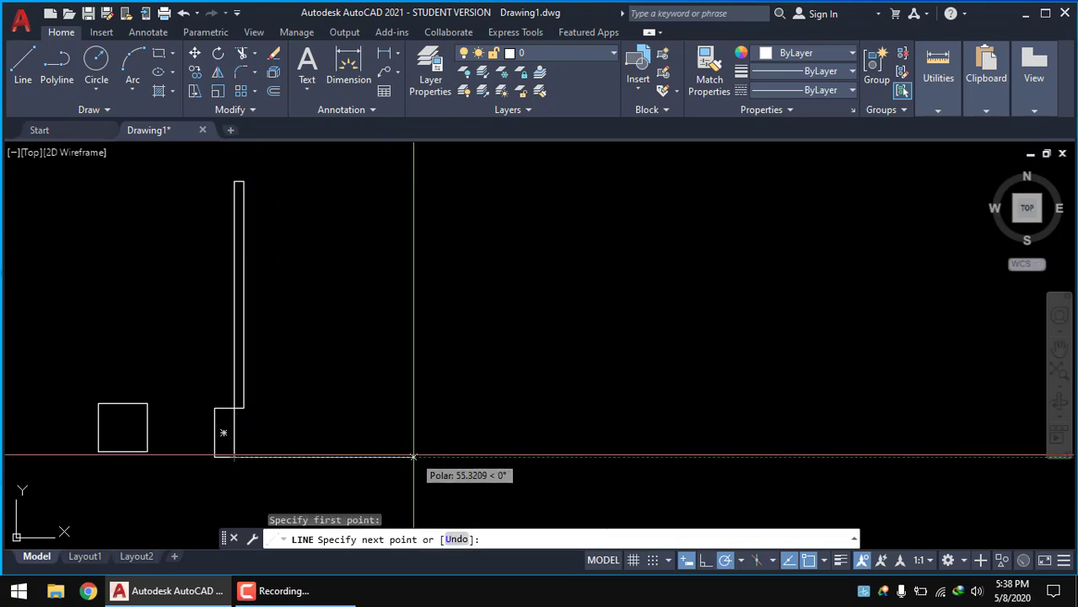
text(70)
key(Return)
key(Return)
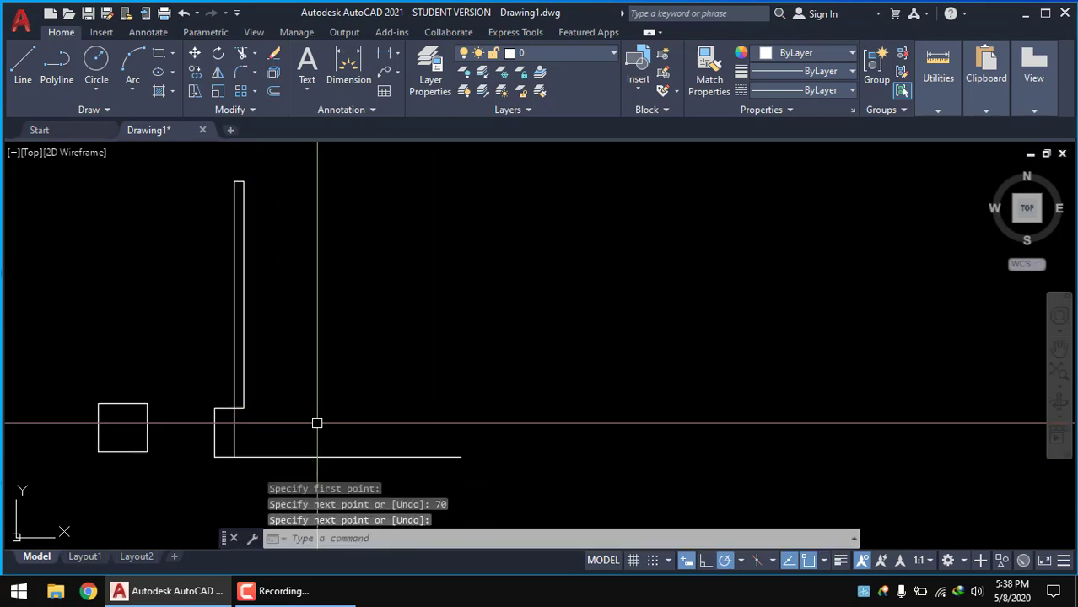
click(195, 73)
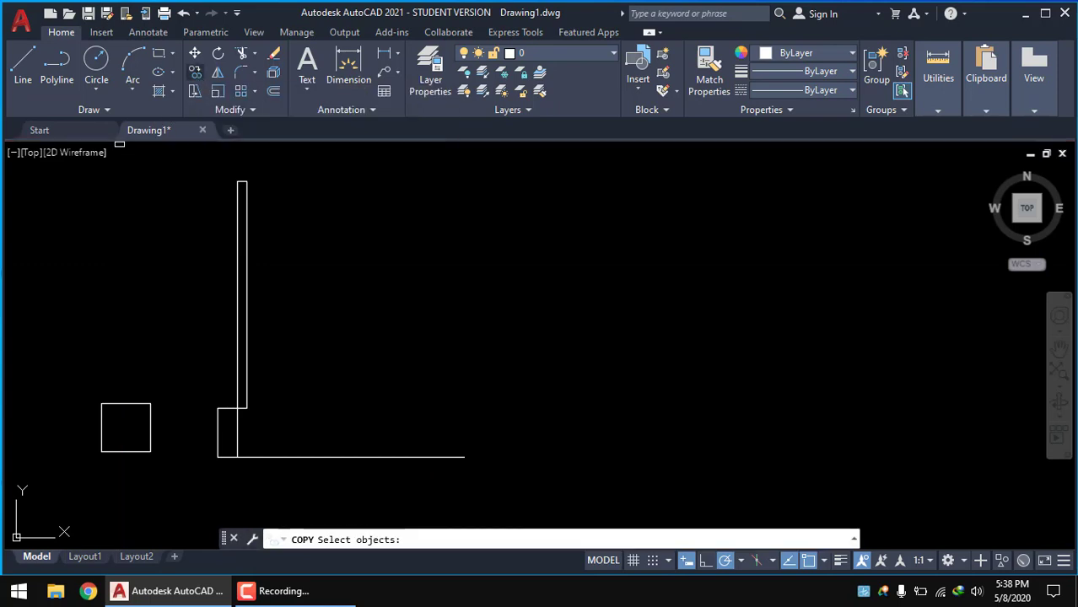
click(237, 431)
key(Return)
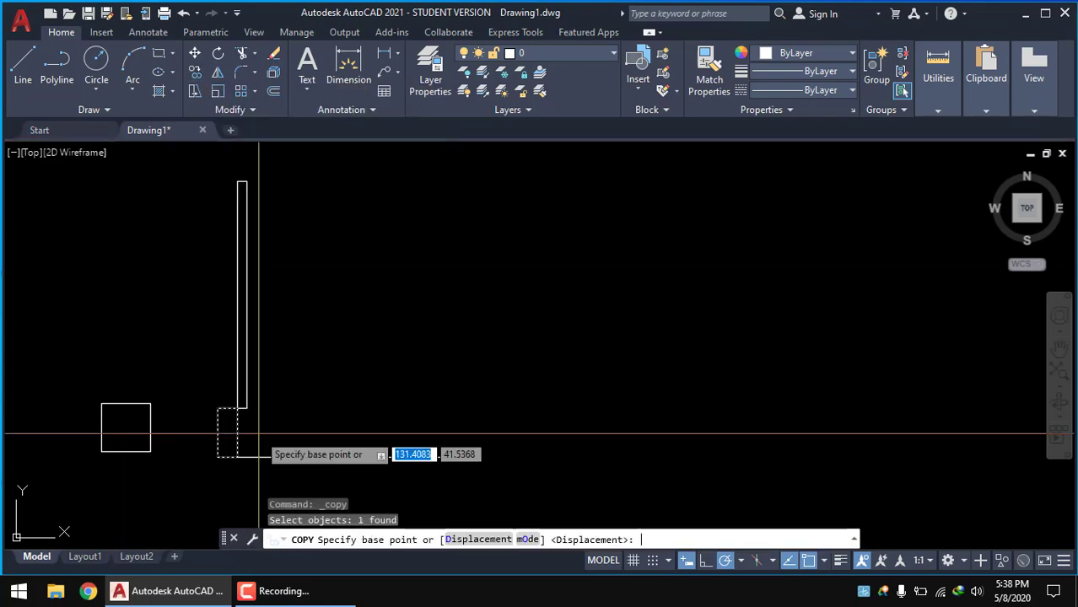
click(217, 457)
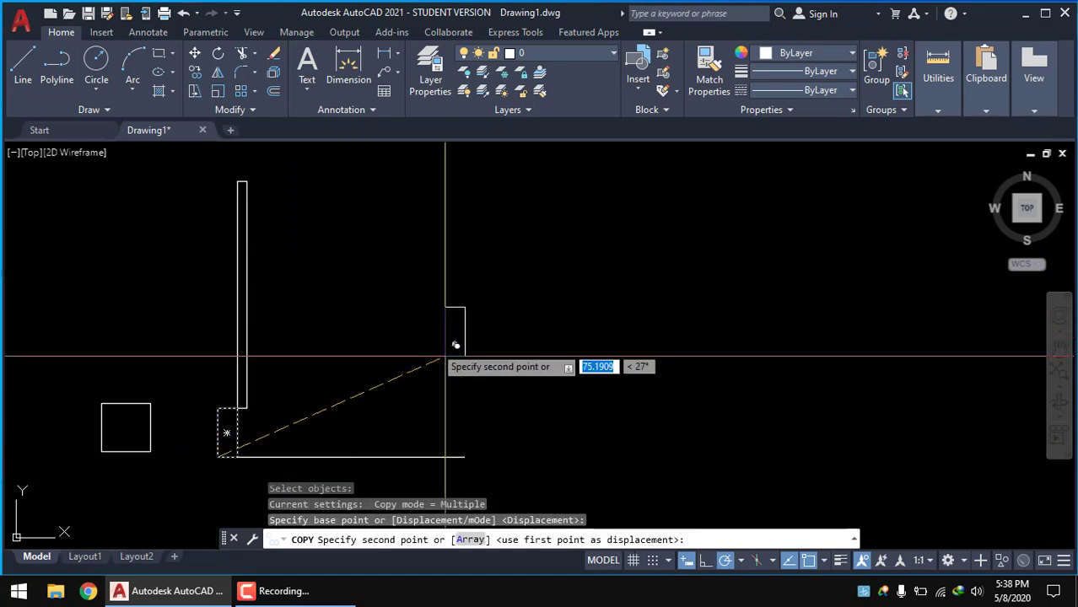
click(463, 457)
key(Return)
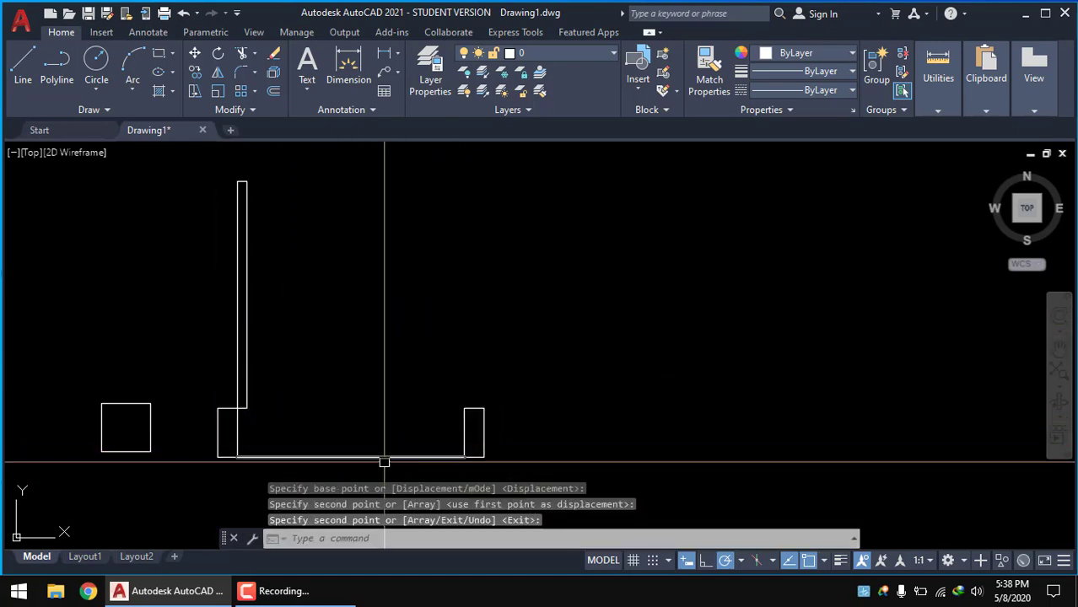
Erase the bottom line between the two door jambs
click(383, 460)
click(371, 436)
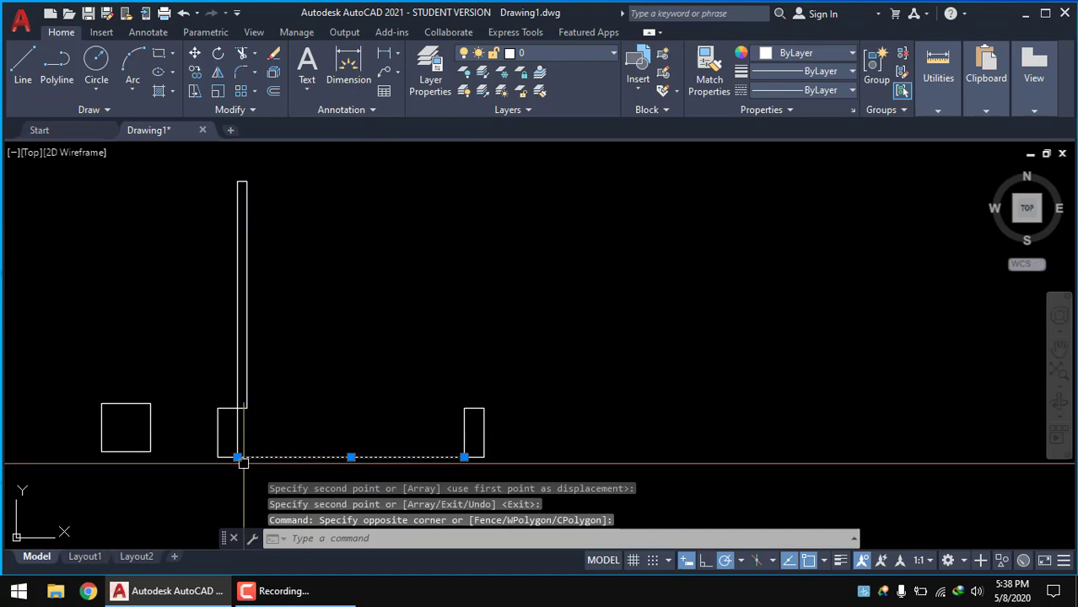
scroll(237, 457, up, 3)
text(e)
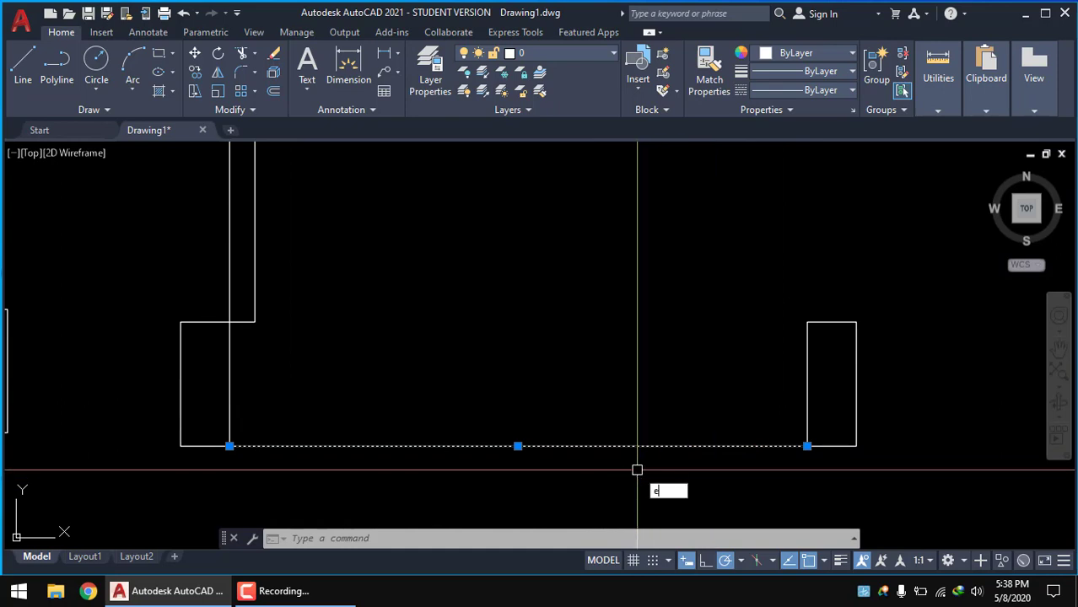
key(Return)
scroll(637, 470, down, 3)
Begin rotating the door leaf about its lower corner, then cancel, leaving it upright
click(477, 312)
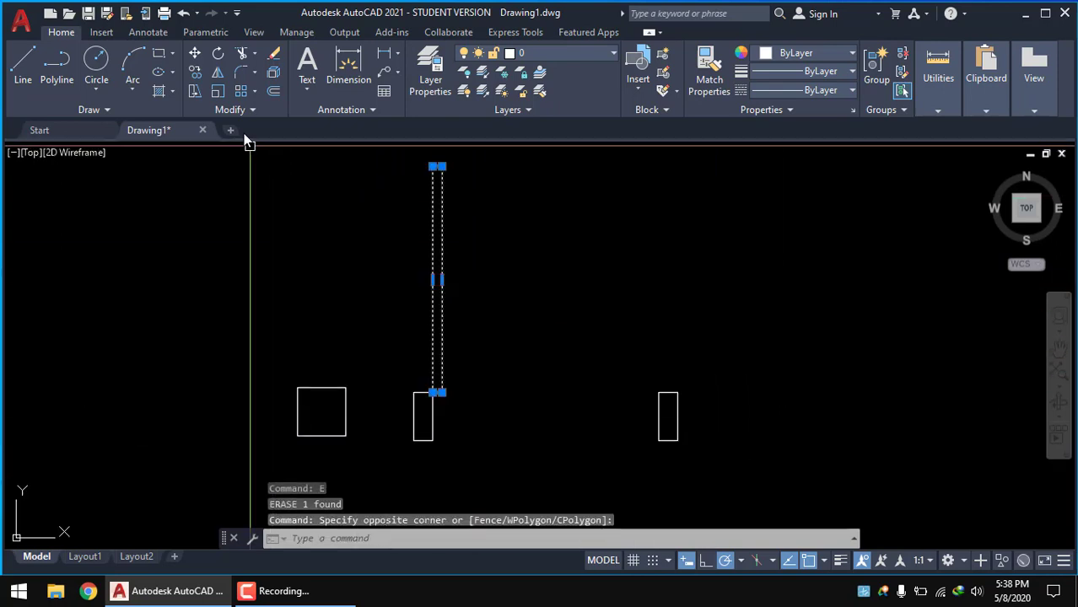
click(219, 55)
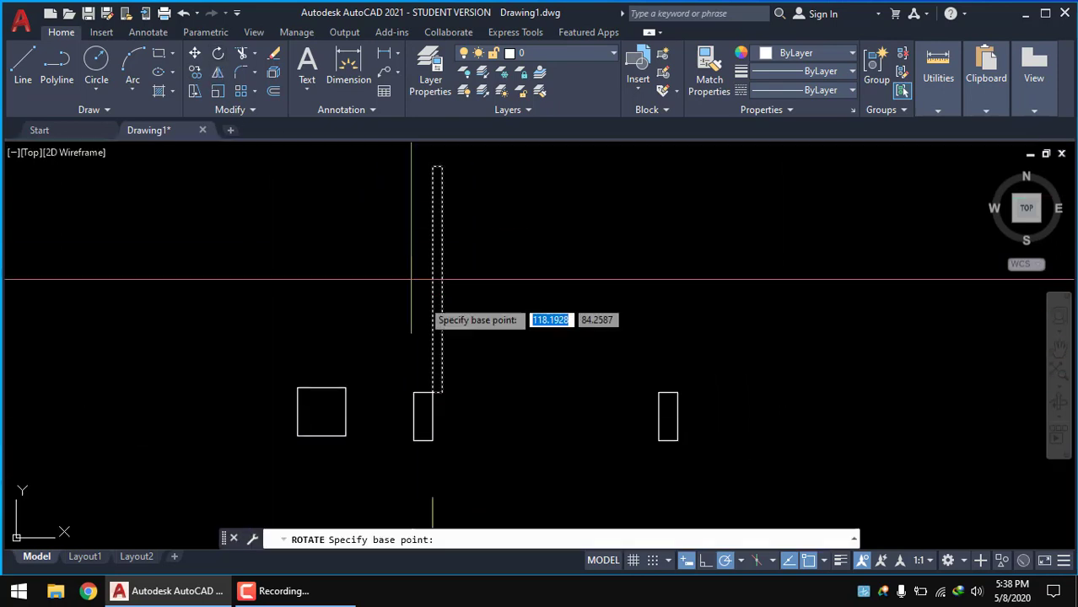
click(432, 393)
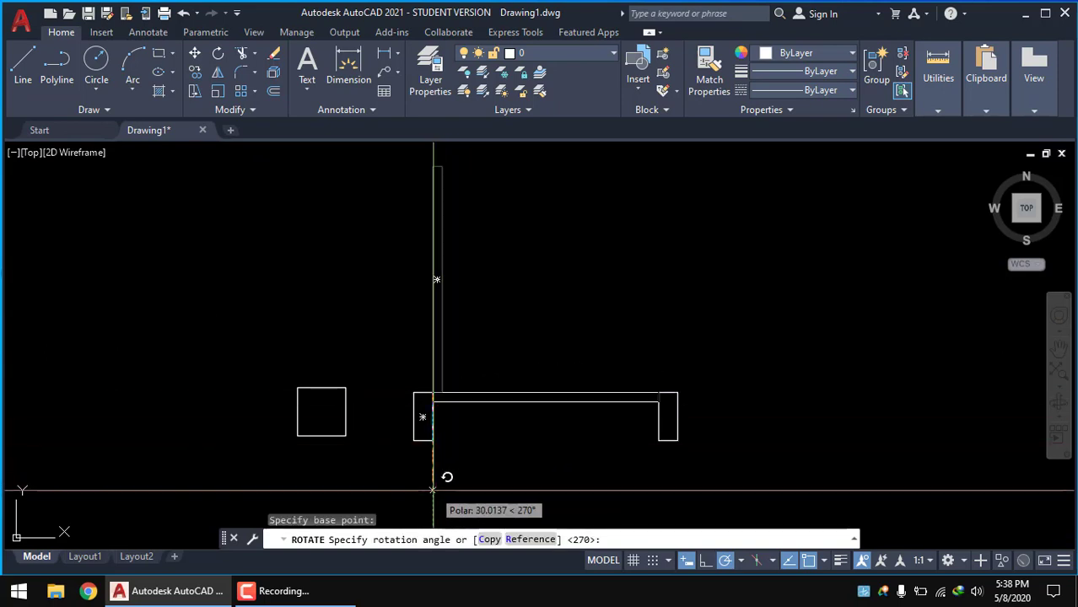
key(Escape)
scroll(359, 339, down, 2)
scroll(360, 234, up, 2)
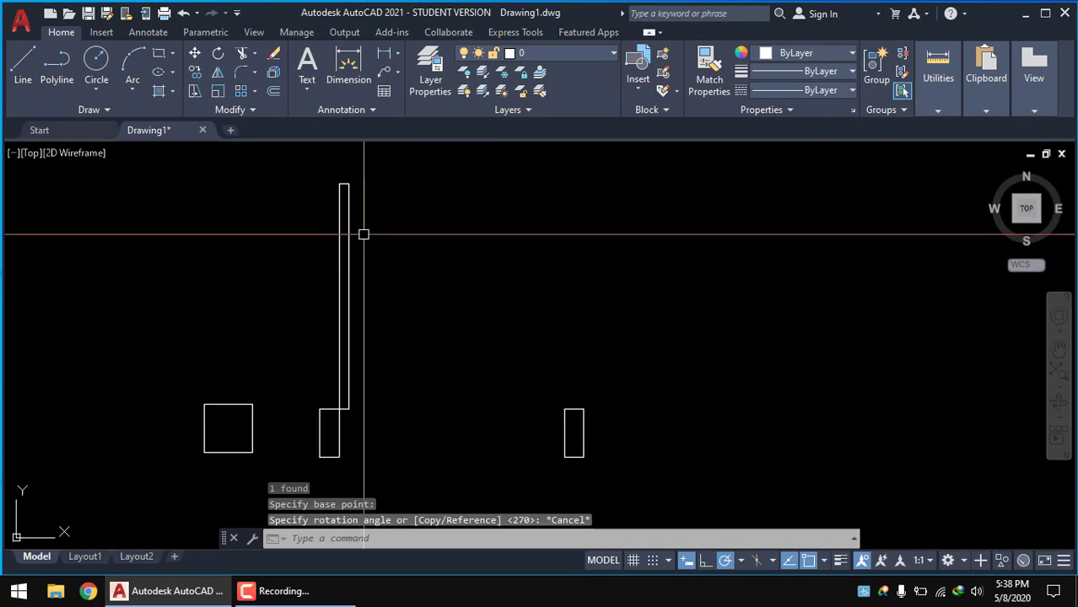
click(133, 90)
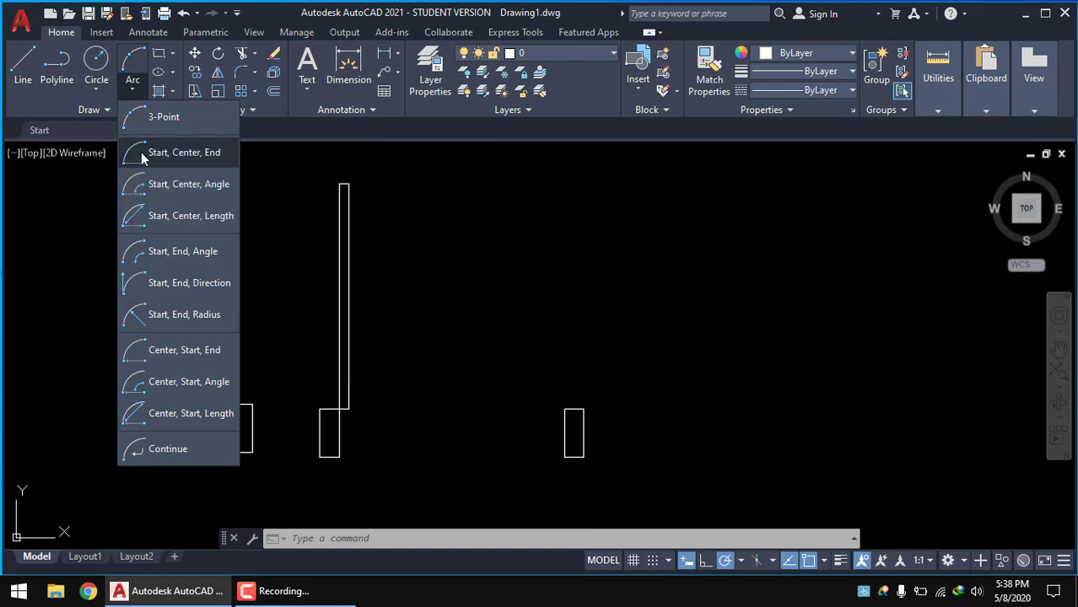
mouse_move(184, 152)
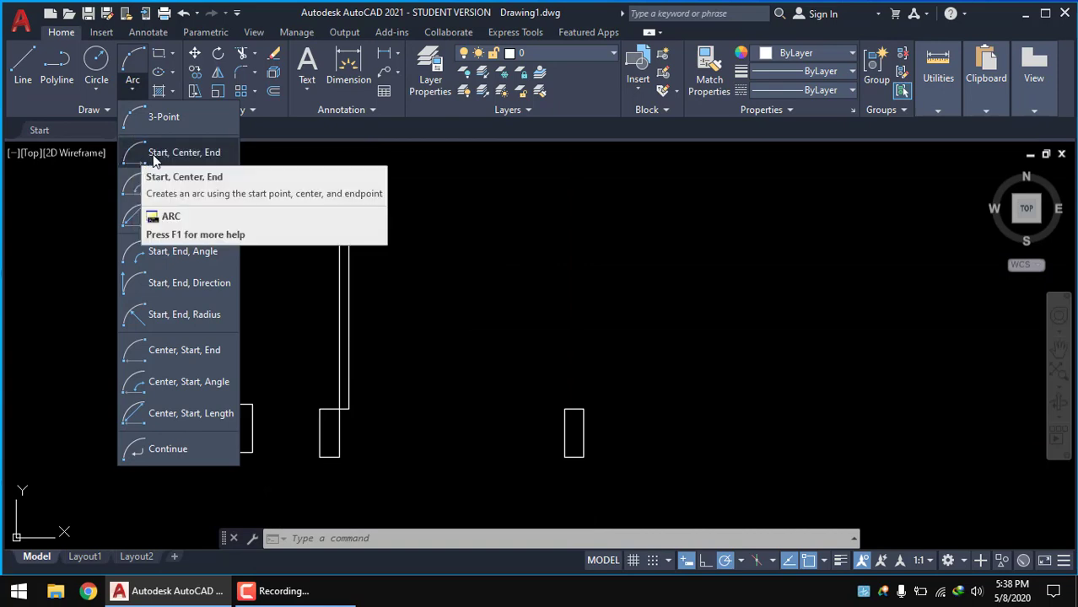
click(168, 154)
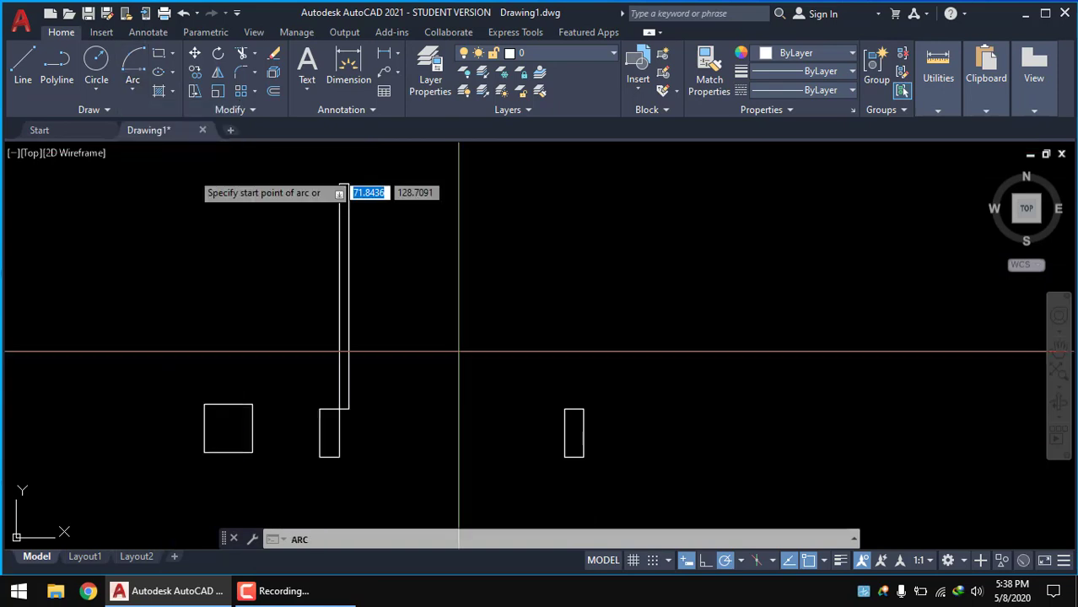
click(565, 411)
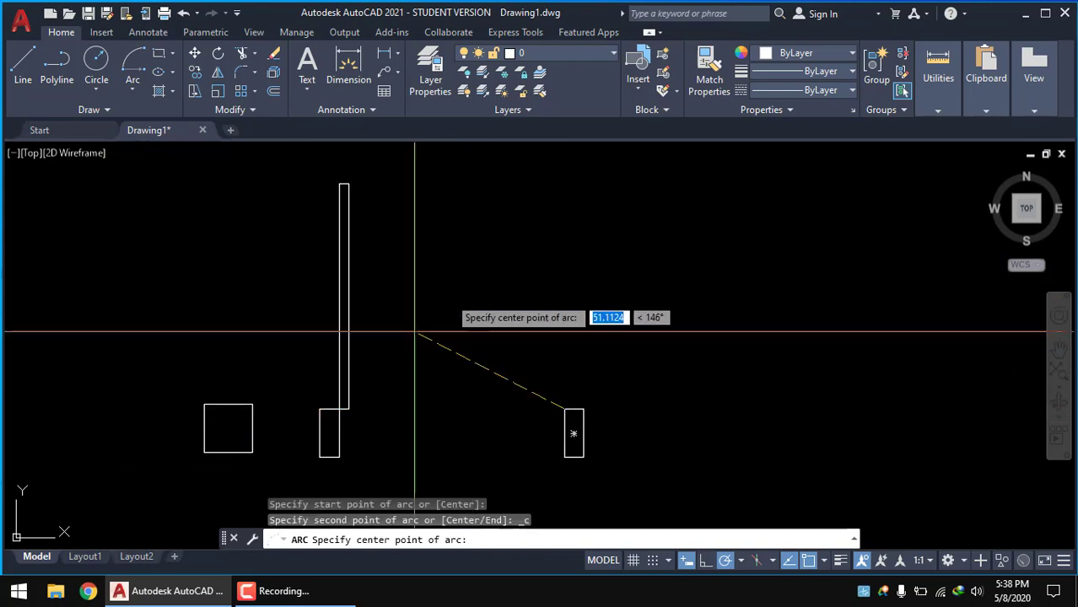
click(329, 433)
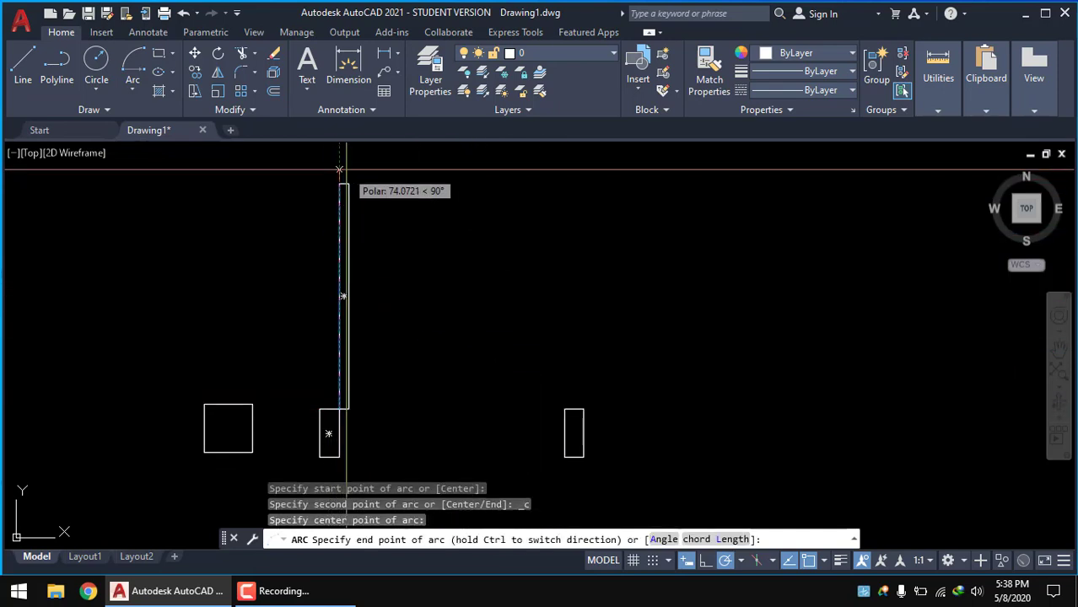
click(343, 184)
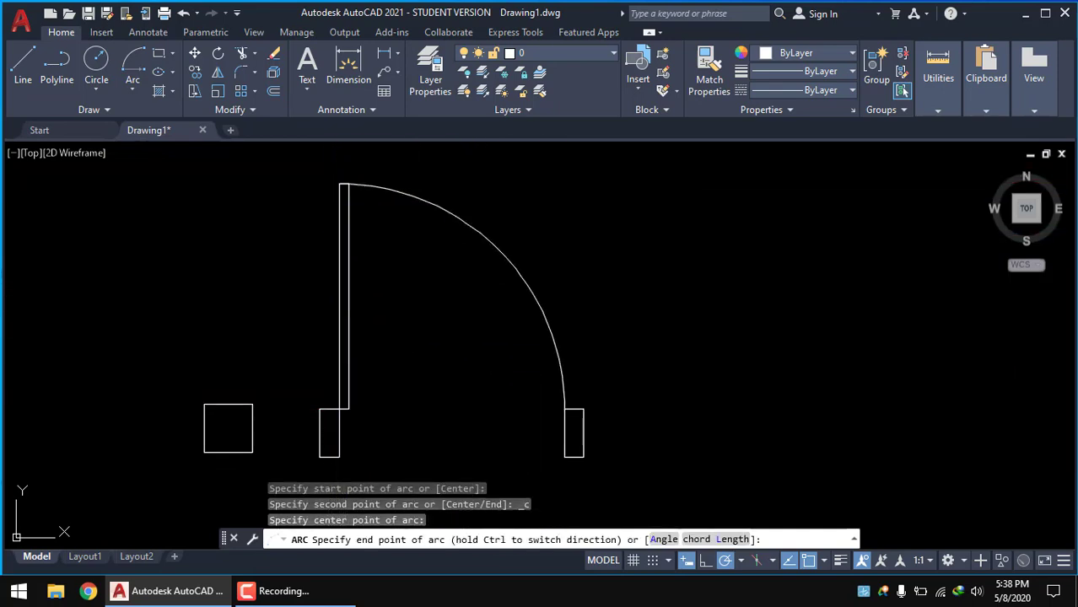
click(539, 244)
click(499, 271)
text(E)
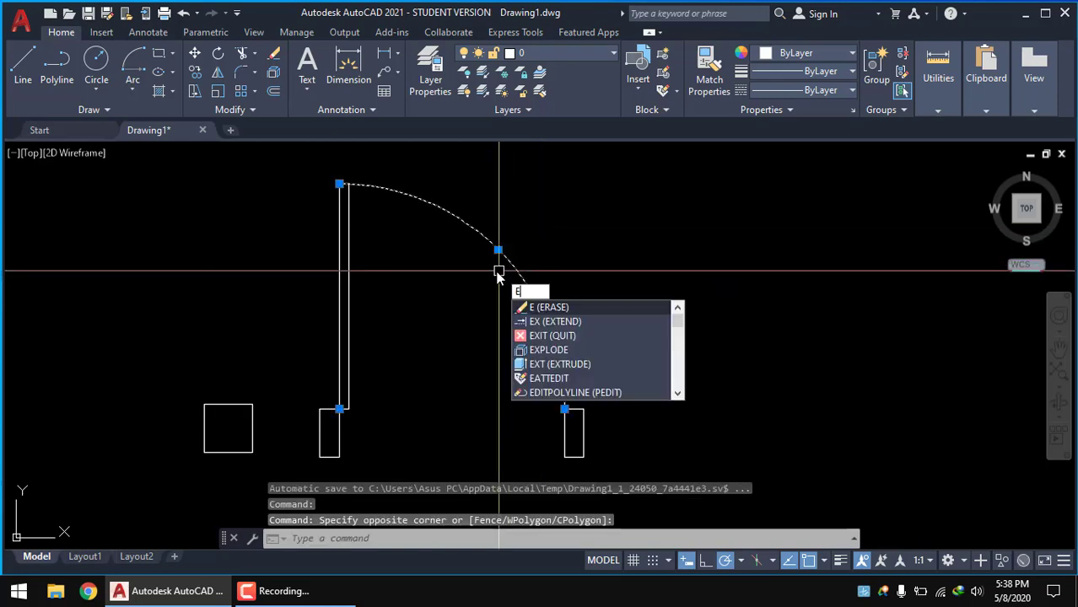
key(Return)
scroll(567, 408, up, 2)
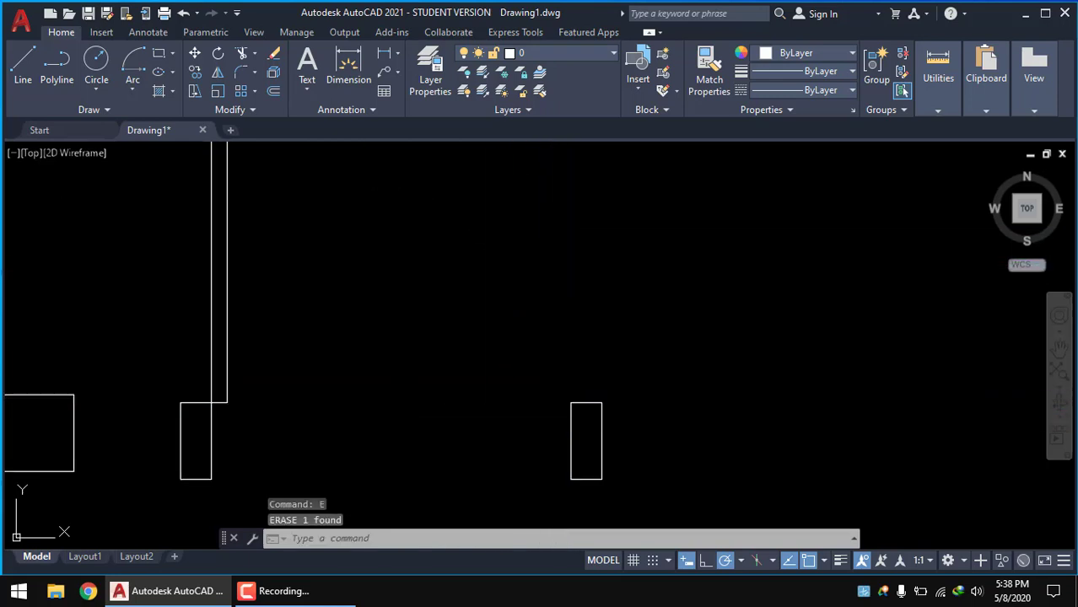
scroll(216, 409, down, 3)
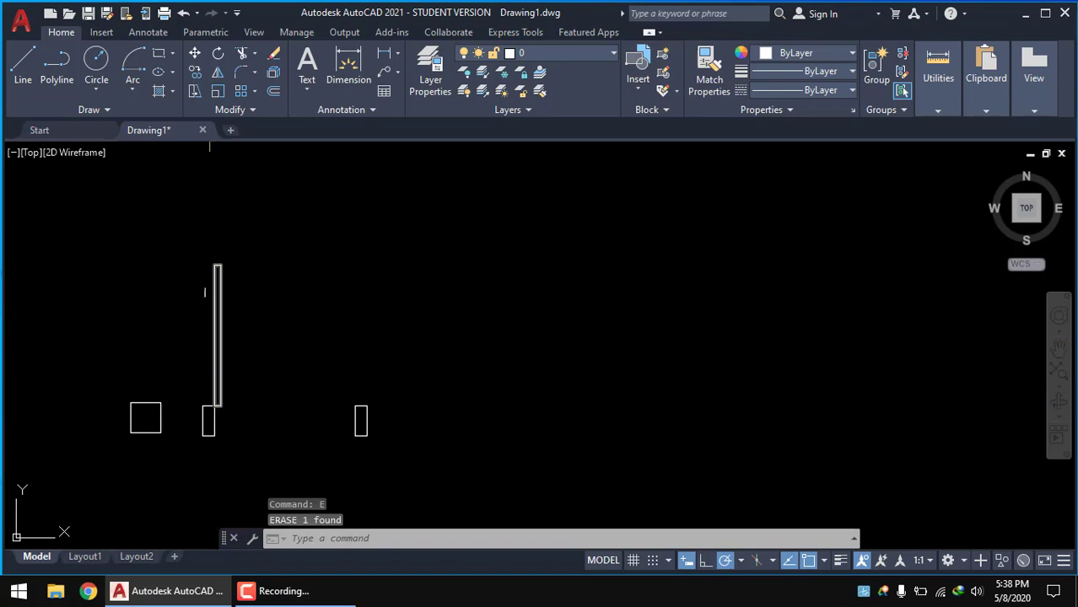
click(131, 88)
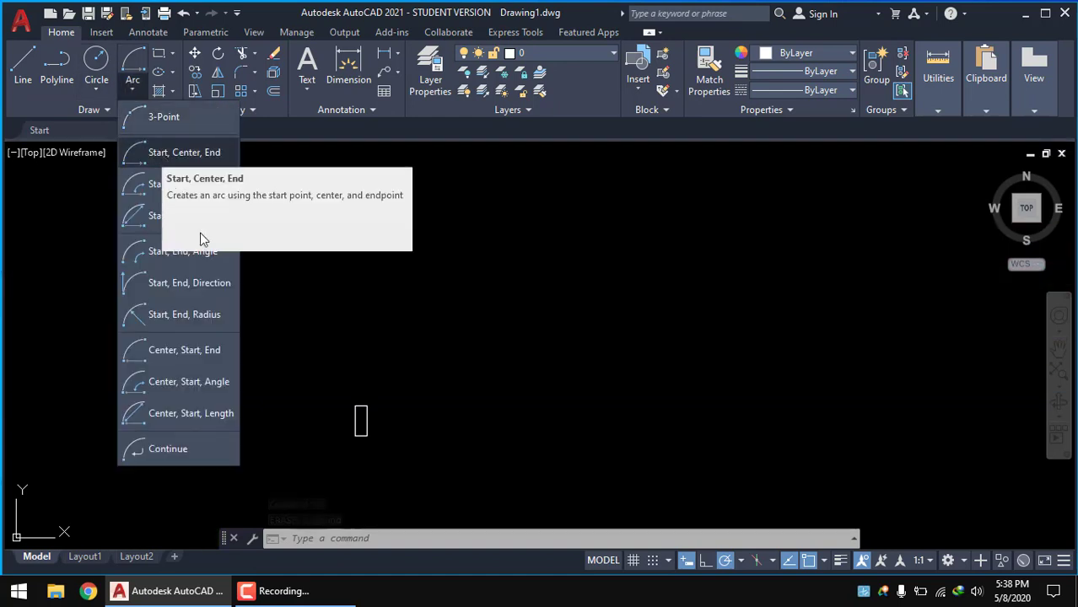
click(161, 153)
click(355, 408)
scroll(206, 436, up, 4)
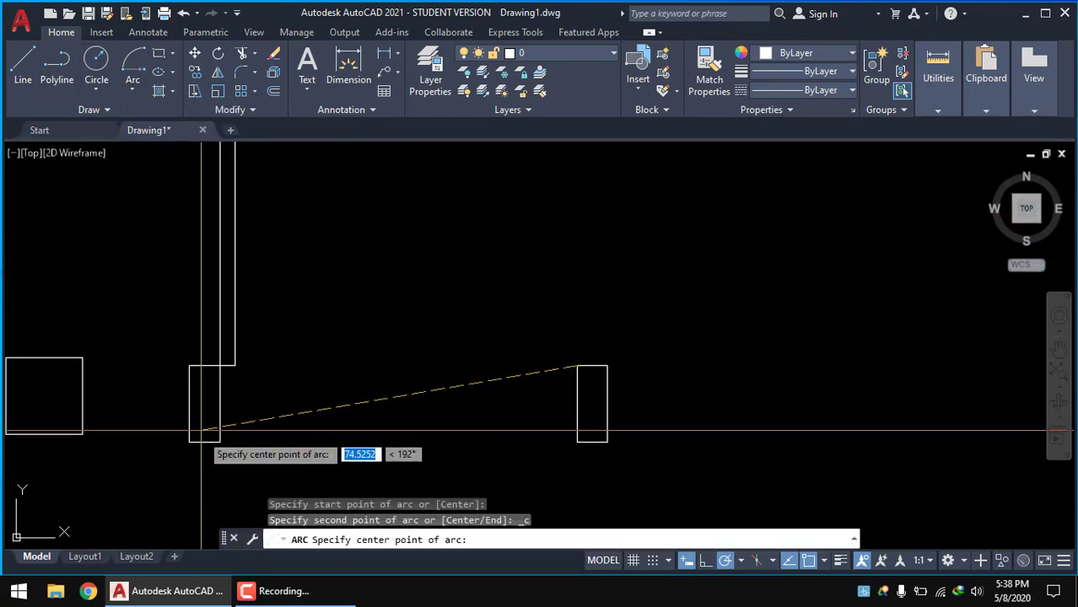
click(220, 366)
scroll(203, 287, down, 2)
middle_drag(205, 193, 219, 320)
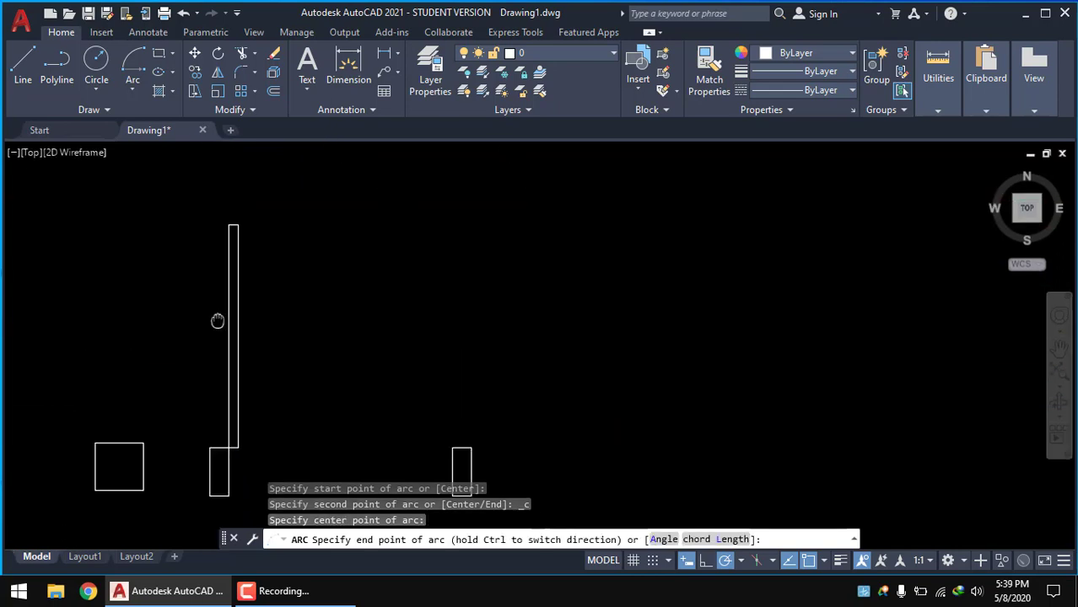
click(228, 242)
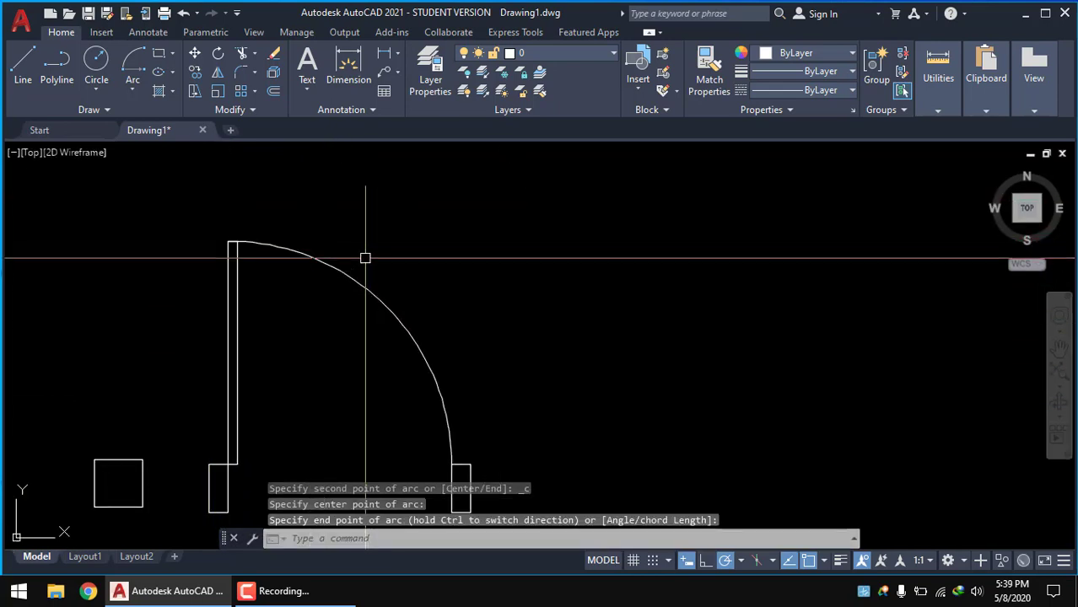
click(351, 279)
click(328, 301)
text(e)
key(Return)
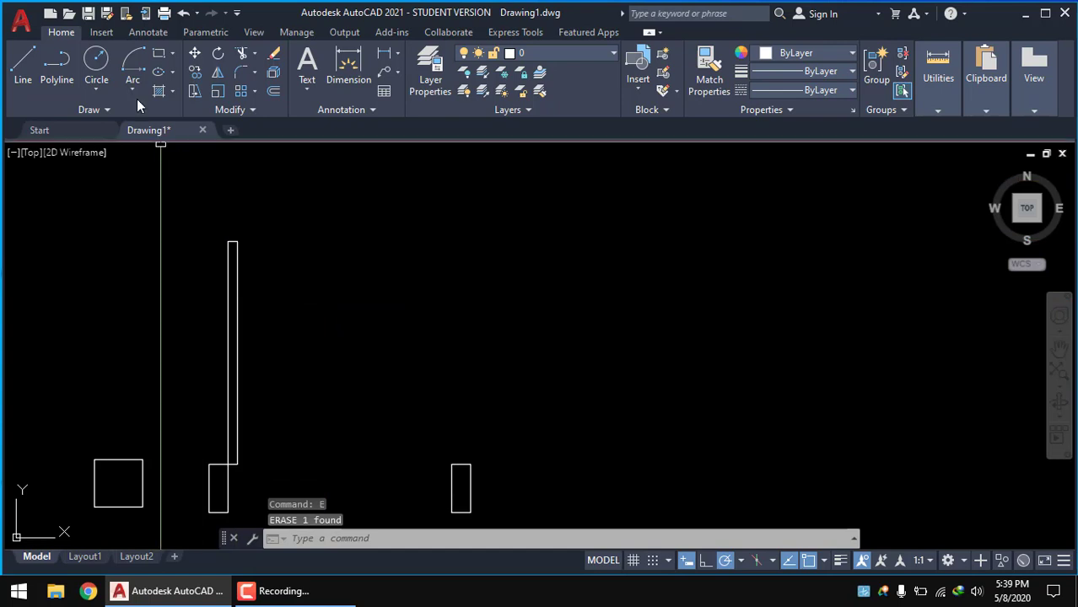
Draw a quarter-circle door swing centred on the left jamb, from the right jamb to the leaf top
click(136, 88)
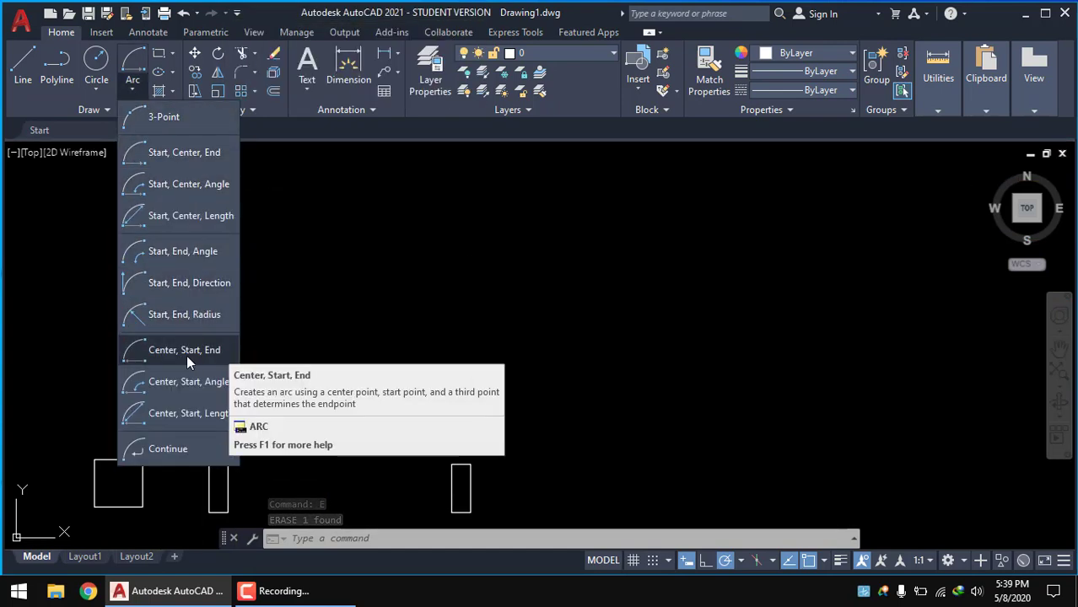
mouse_move(183, 350)
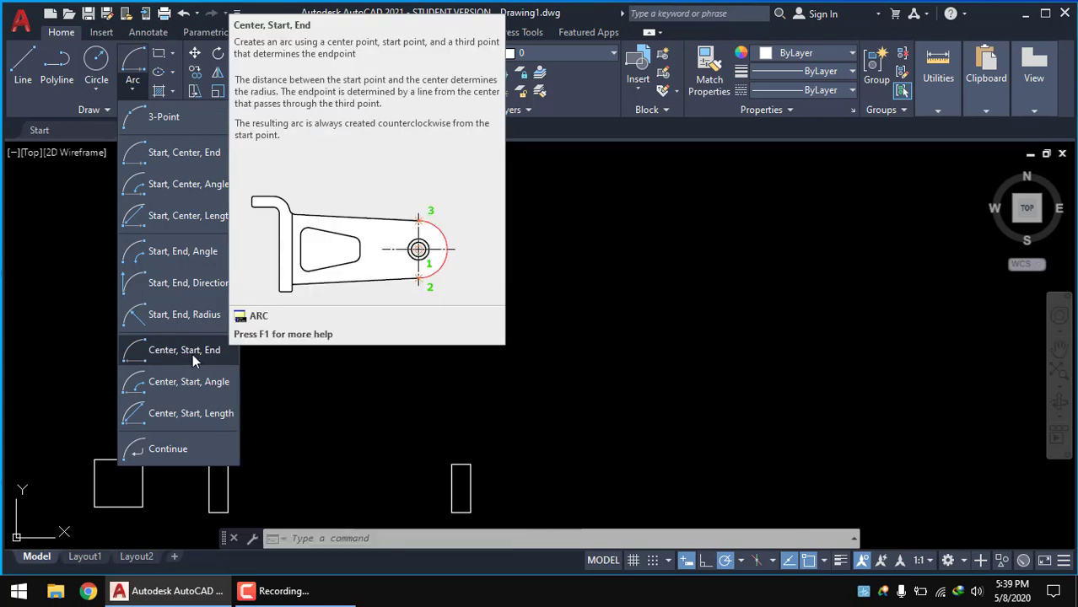
click(164, 352)
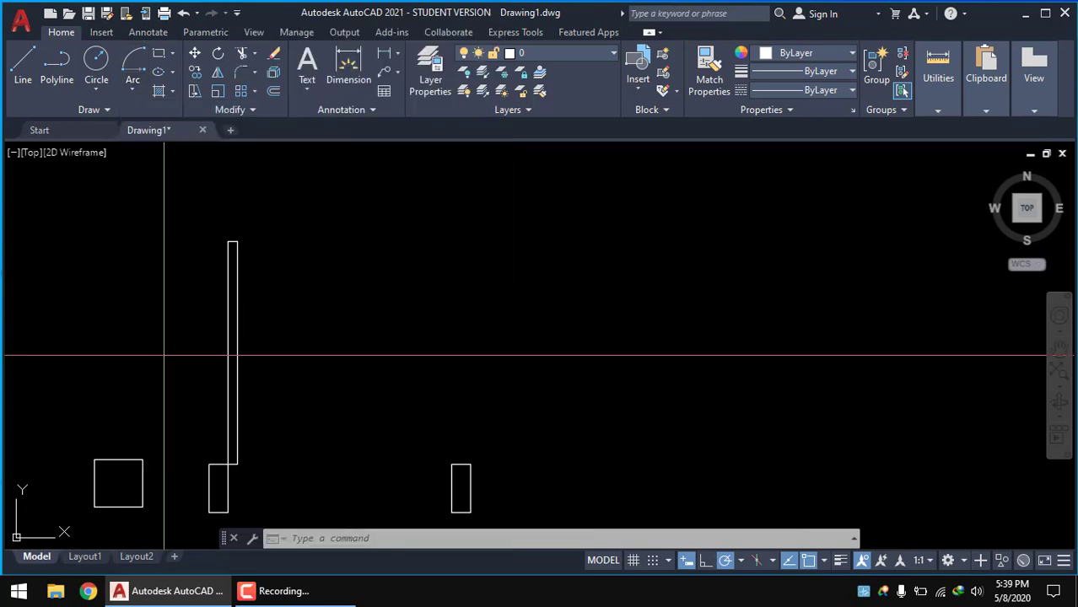
click(227, 464)
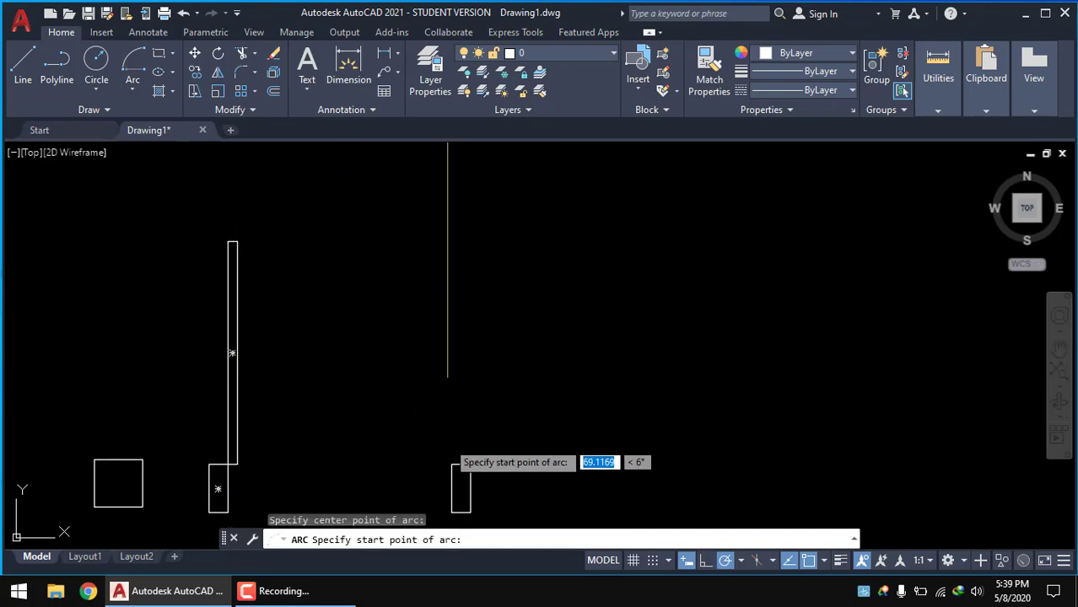
click(452, 464)
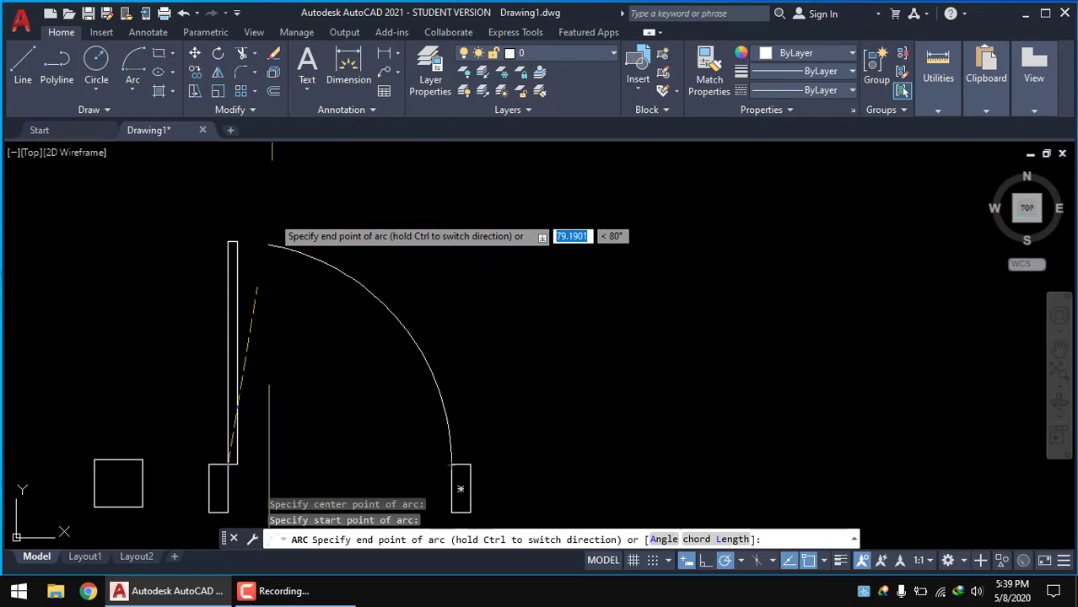
click(233, 243)
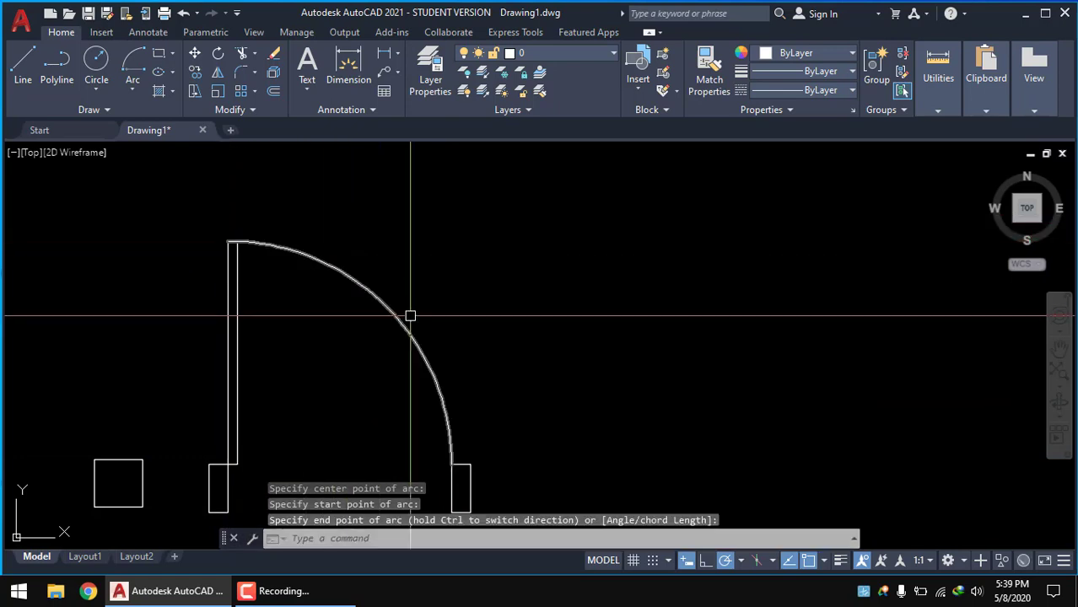
middle_drag(409, 313, 544, 252)
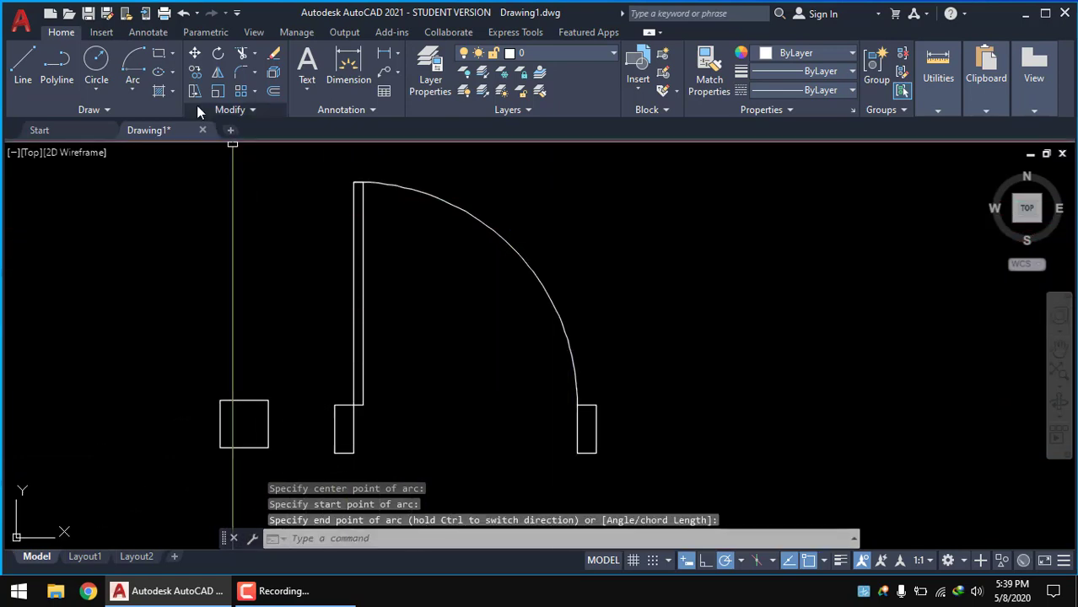
click(136, 90)
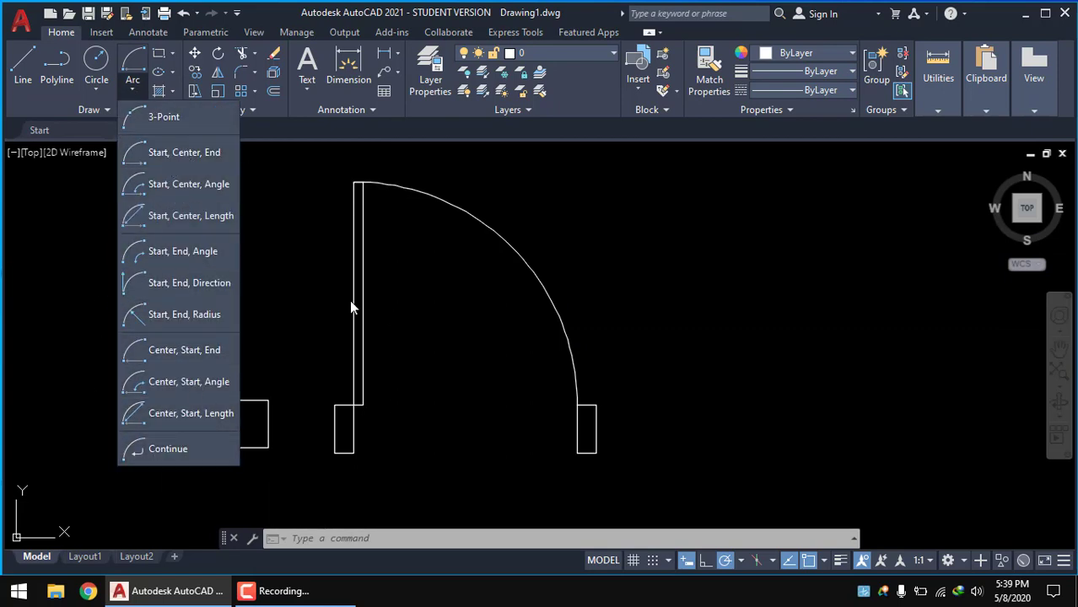
scroll(485, 361, down, 4)
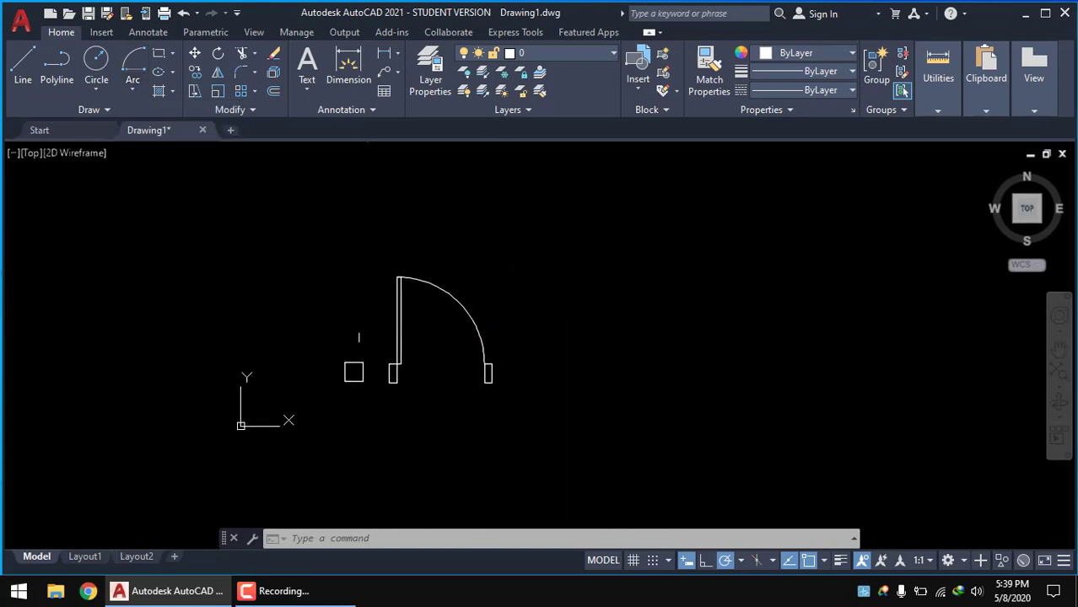
Copy the right jamb rectangle from its midpoint to a spot further right at the same height
scroll(536, 368, up, 2)
scroll(458, 361, up, 2)
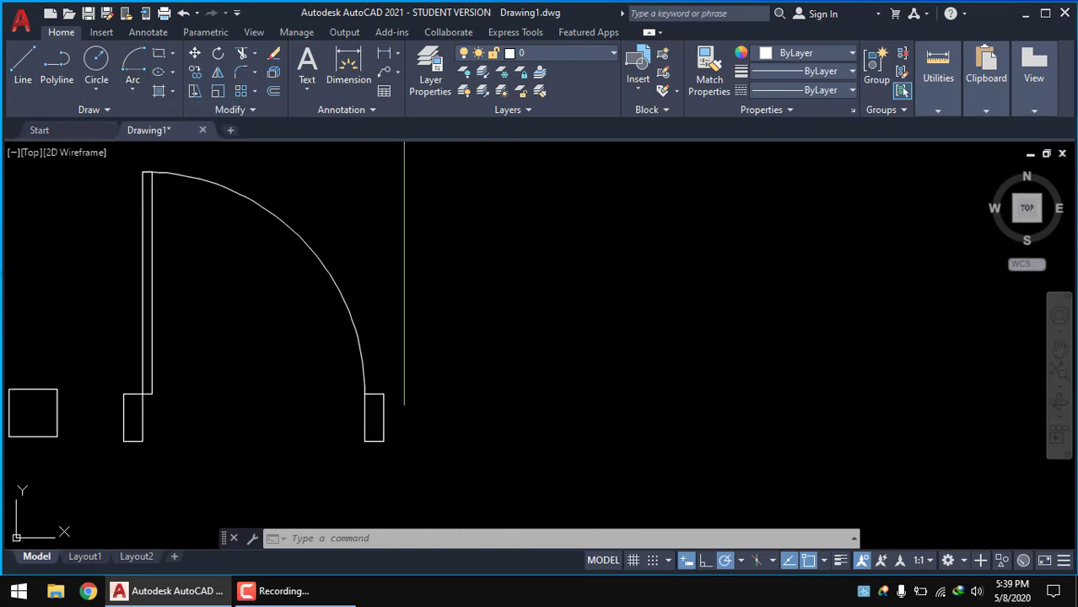
click(404, 404)
click(361, 426)
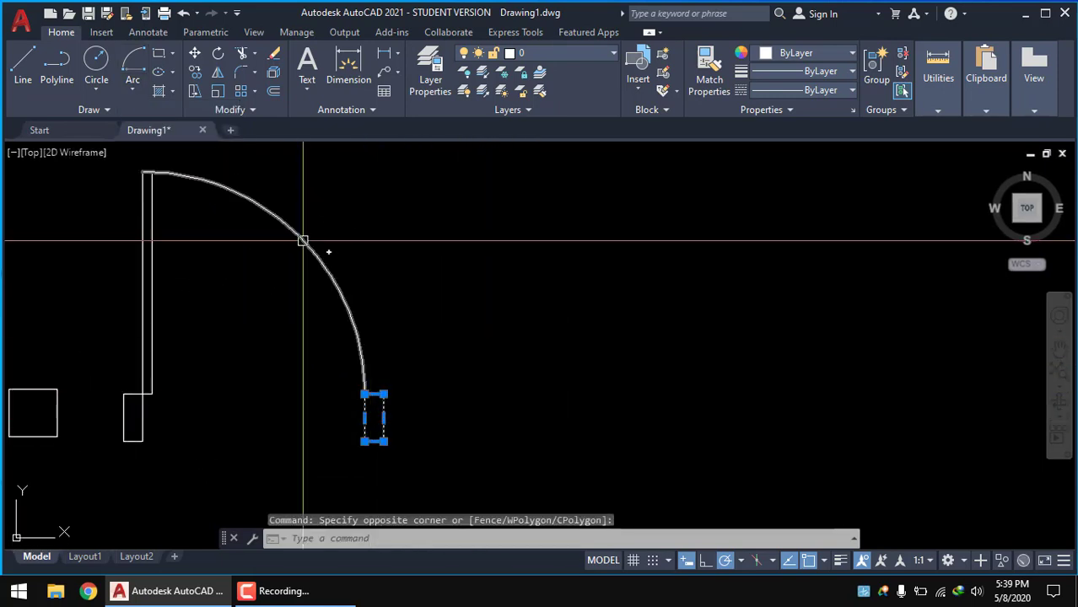
click(195, 74)
click(374, 418)
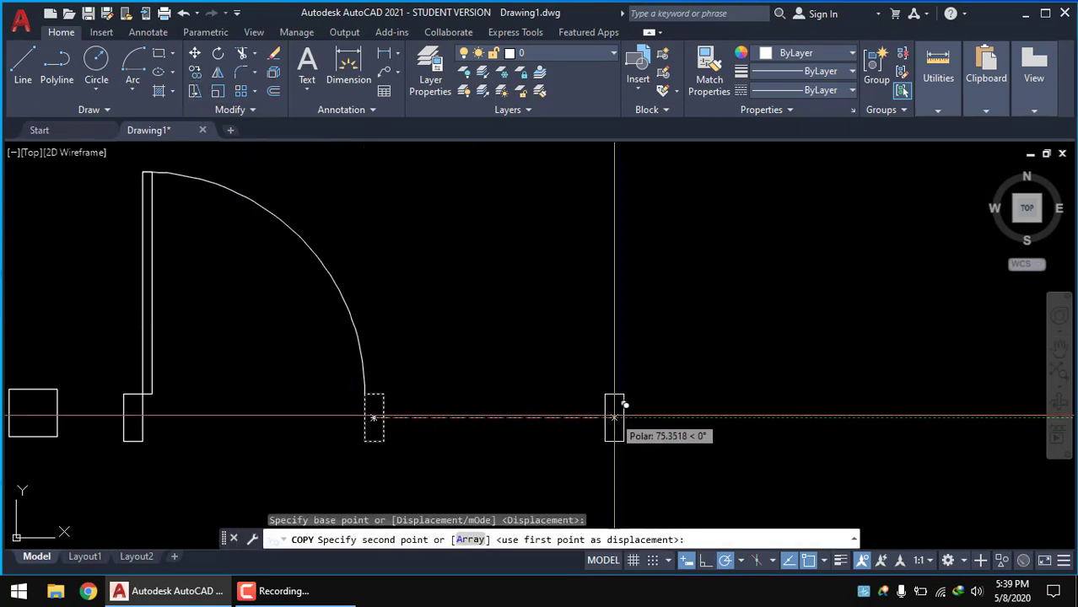
click(614, 417)
key(Escape)
middle_drag(650, 401, 524, 342)
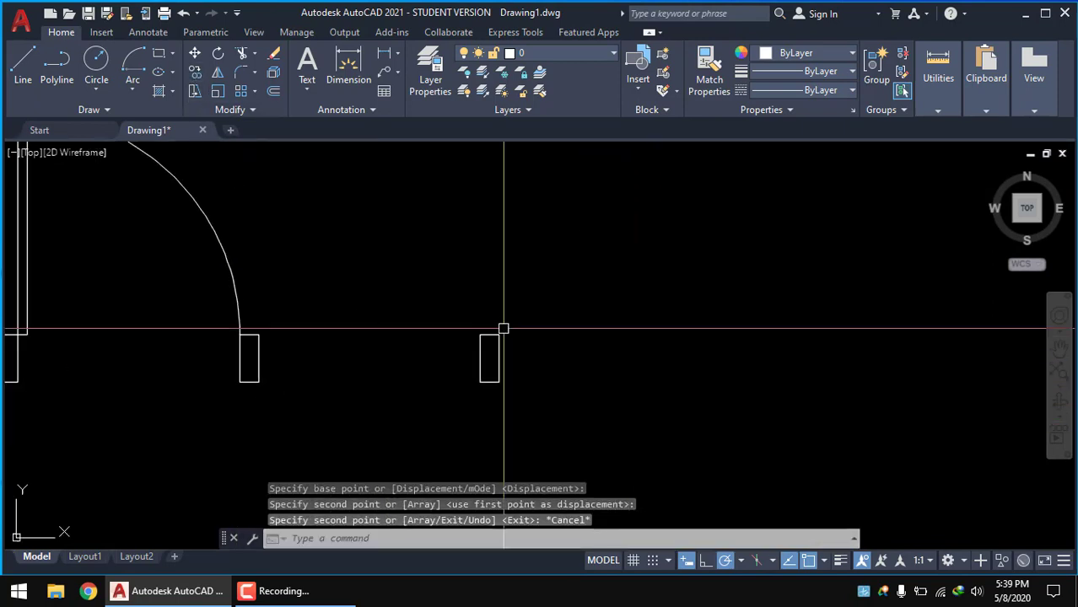
Draw a 55-unit horizontal line right from the copied rectangle's top corner, then select it
click(23, 66)
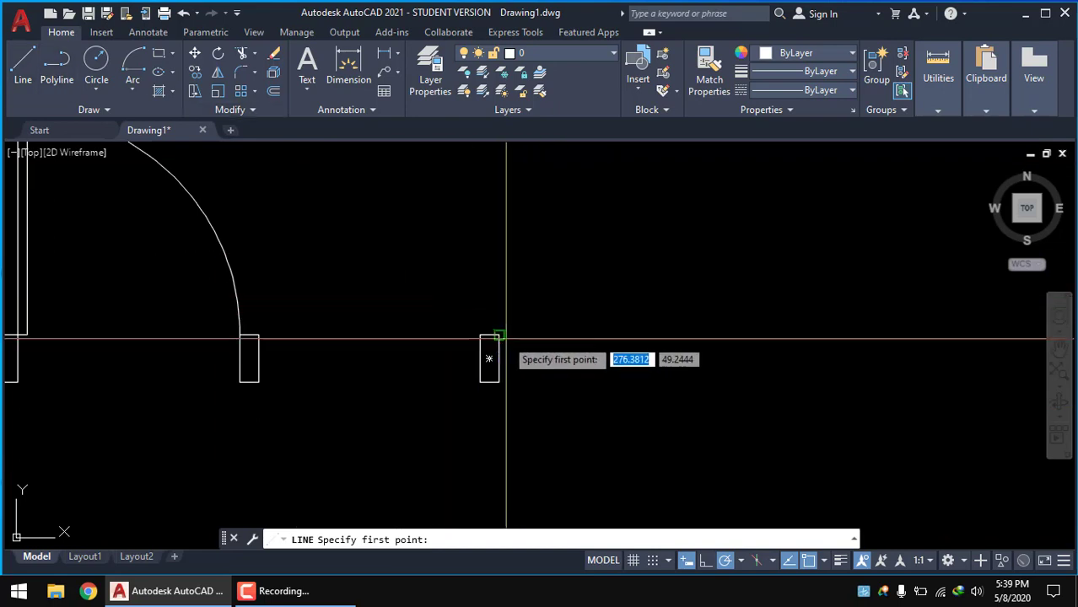
click(501, 336)
text(55)
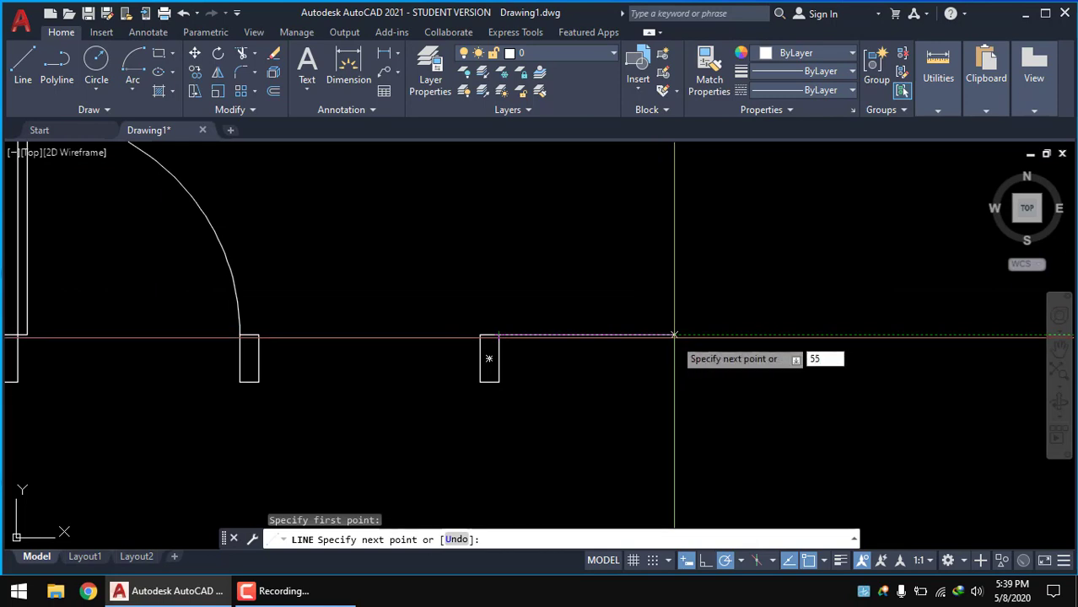
key(Return)
key(Return)
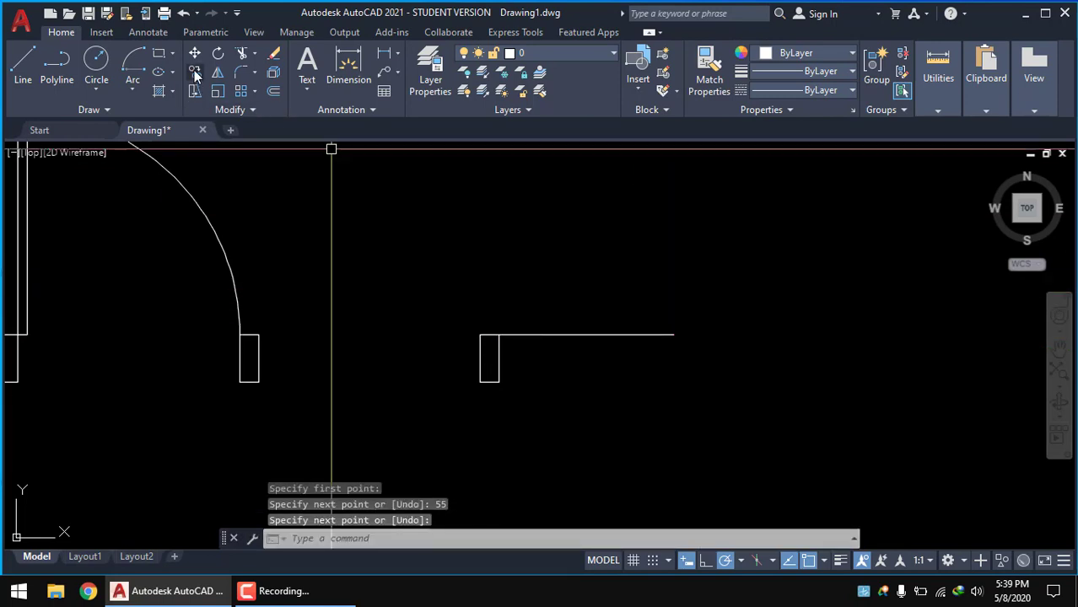
click(195, 74)
click(582, 356)
click(570, 294)
scroll(560, 353, up, 4)
middle_drag(516, 321, 455, 233)
key(Return)
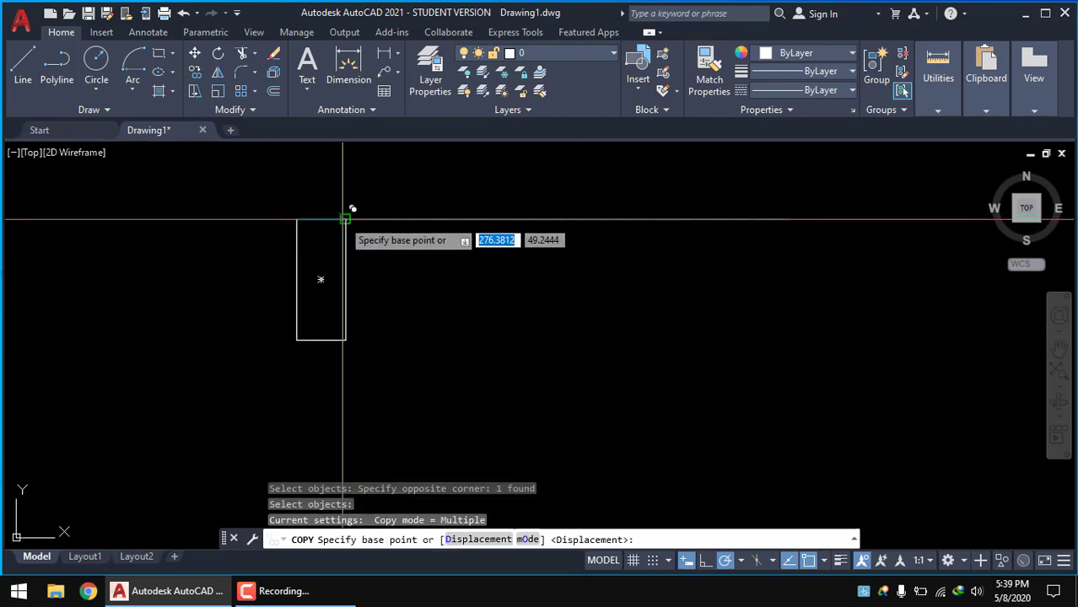
Copy the 55-unit line down to the small rectangle's middle and bottom corners
click(344, 219)
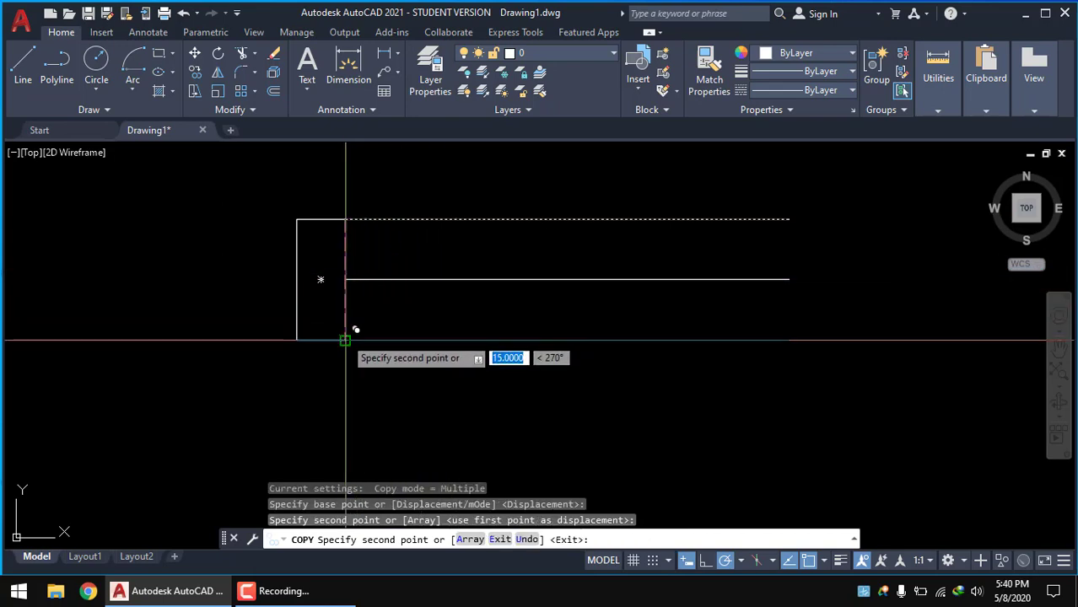
click(345, 340)
key(Return)
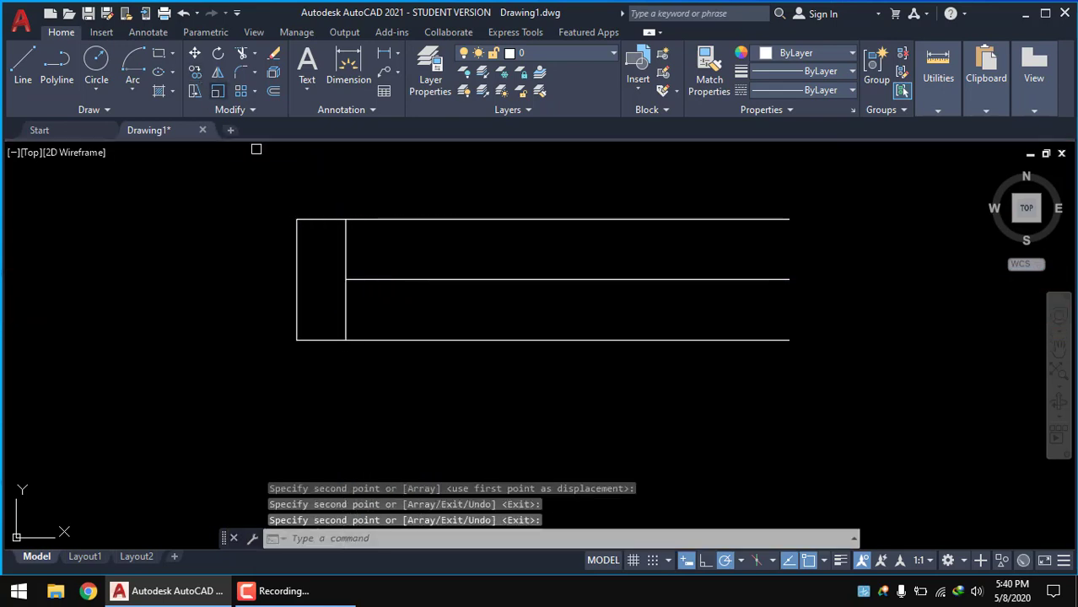
Copy the small rectangle to the right end of the three lines, closing the window frame
key(Return)
key(Return)
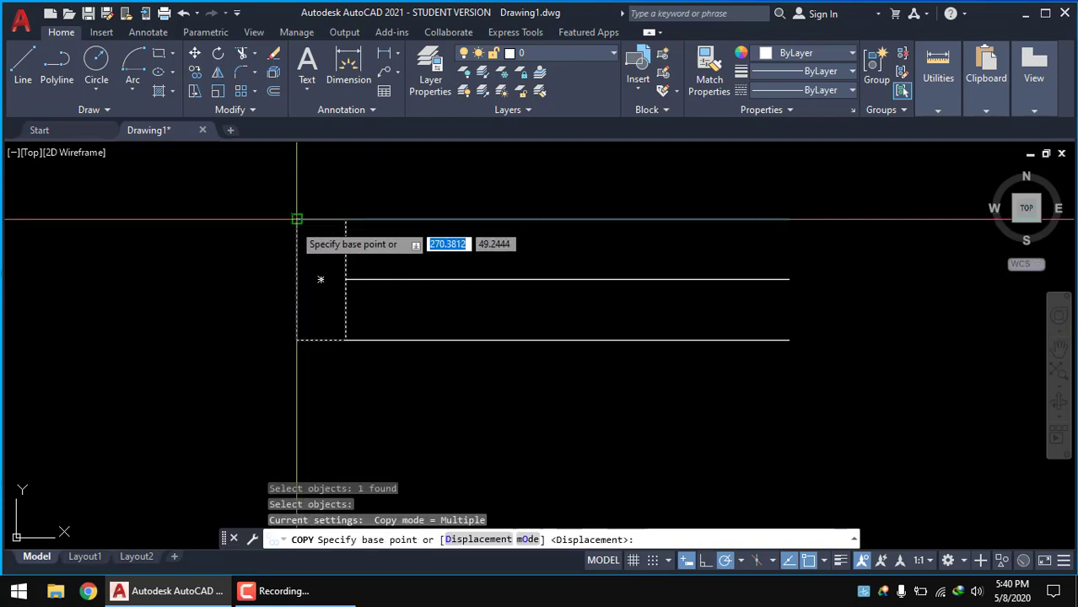
click(297, 219)
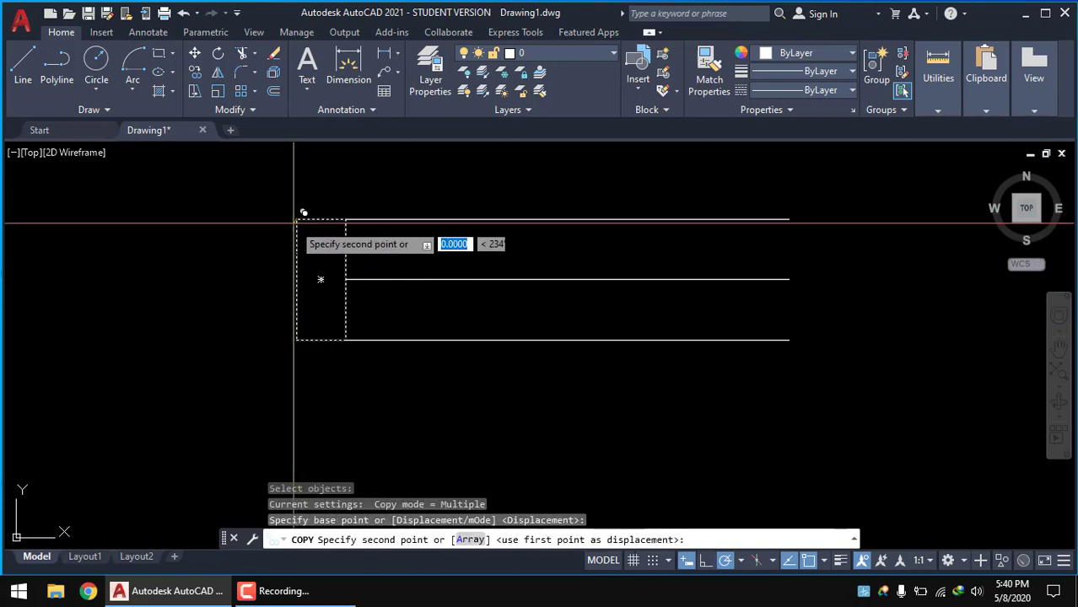
click(789, 220)
middle_drag(823, 203, 662, 226)
key(Return)
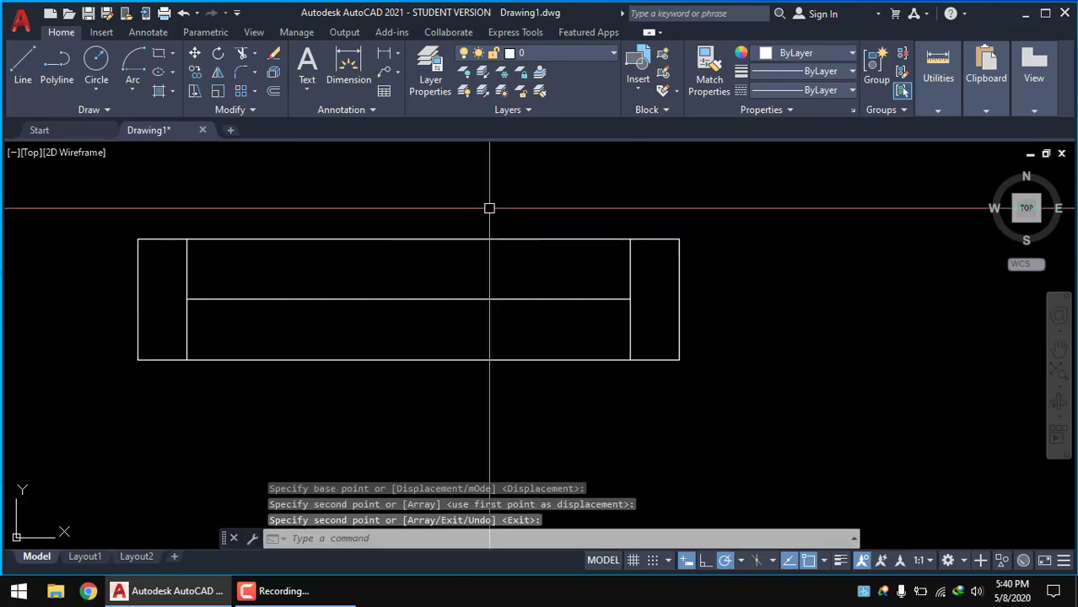
Window-select the three window lines and the right end rectangle for copying
click(198, 73)
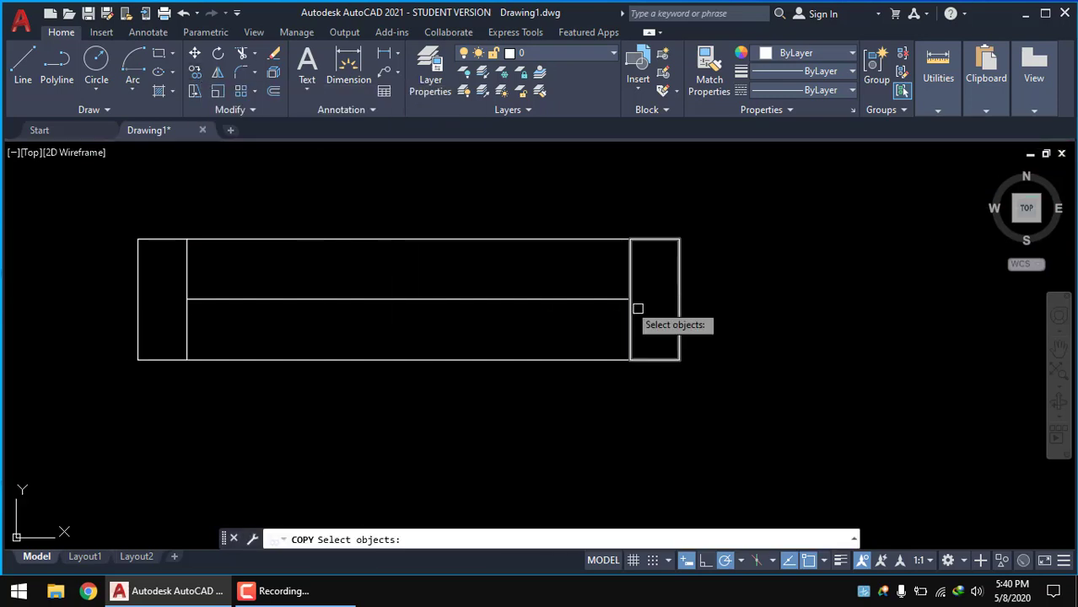
click(706, 366)
click(558, 227)
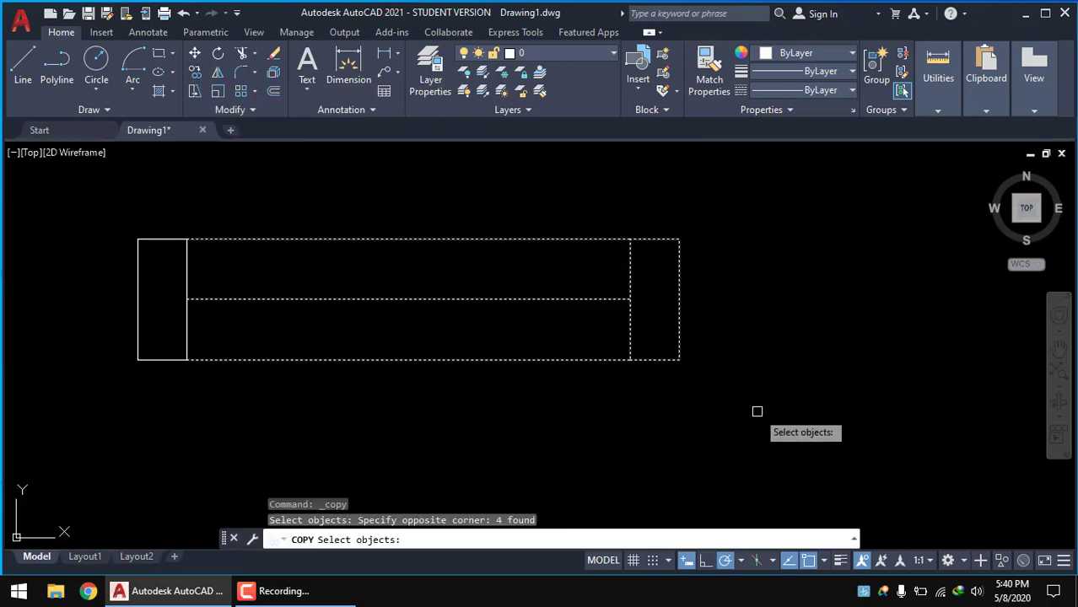
click(694, 366)
click(531, 234)
click(771, 422)
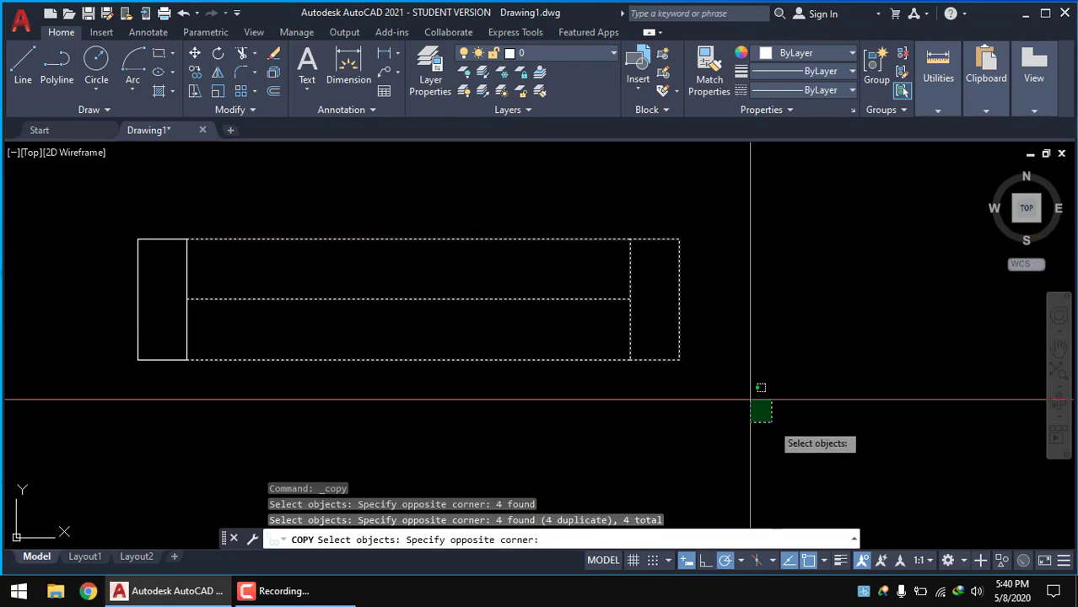
click(433, 241)
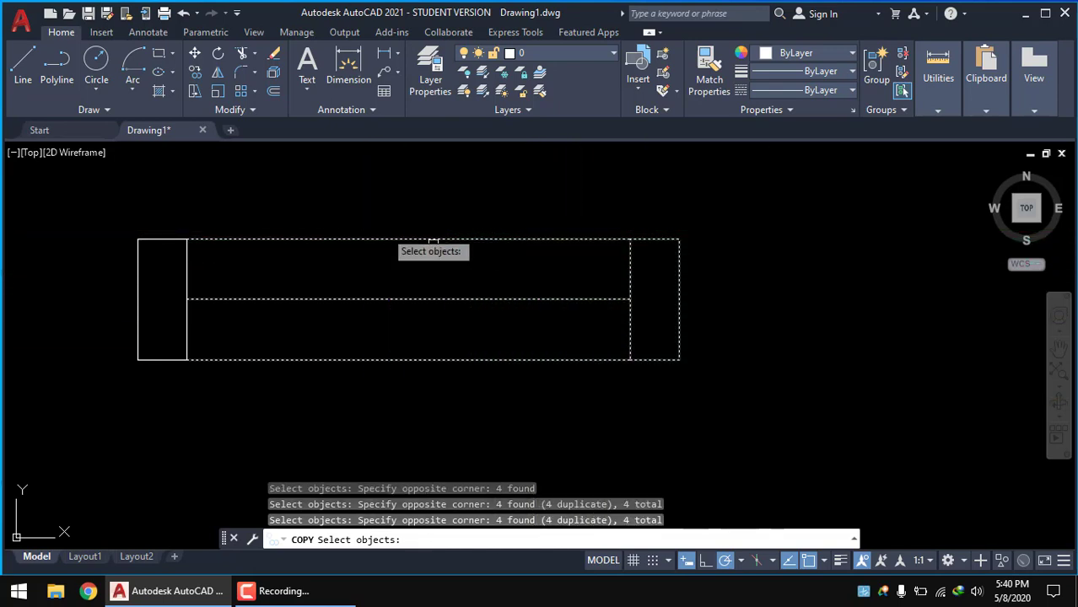
click(552, 223)
click(743, 390)
click(368, 197)
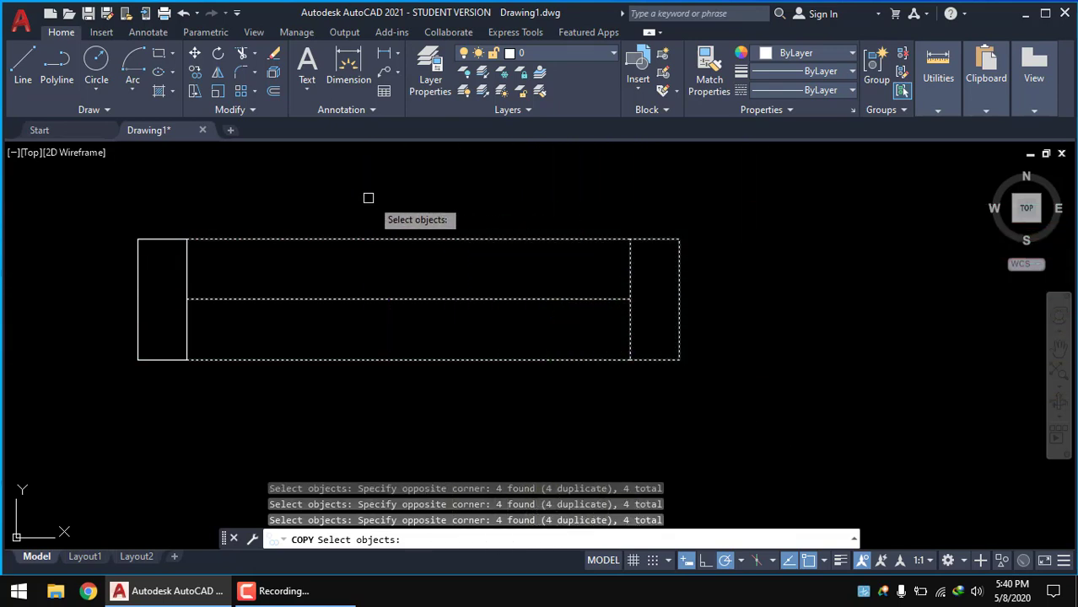
key(Return)
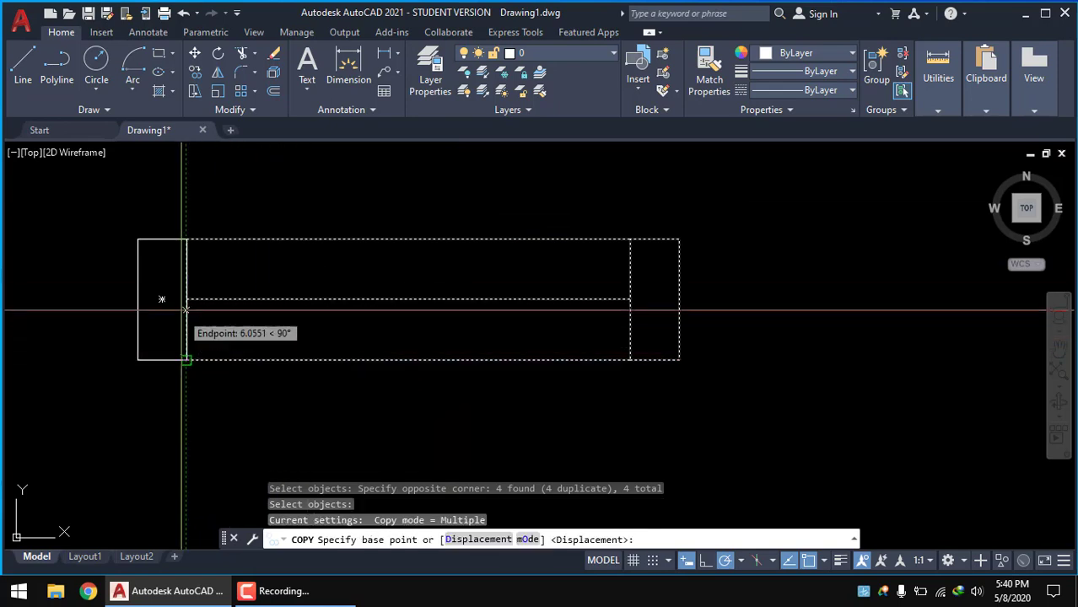
Copy them from the lines' left end to the window's right end, doubling its length
click(187, 239)
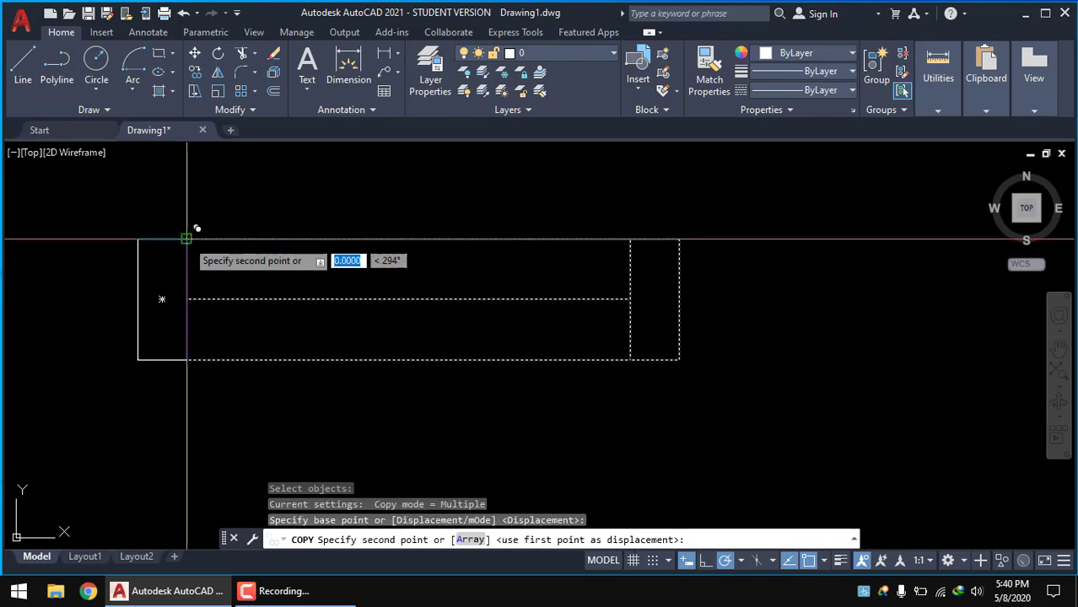
click(679, 240)
key(Return)
scroll(658, 278, down, 5)
scroll(469, 342, down, 3)
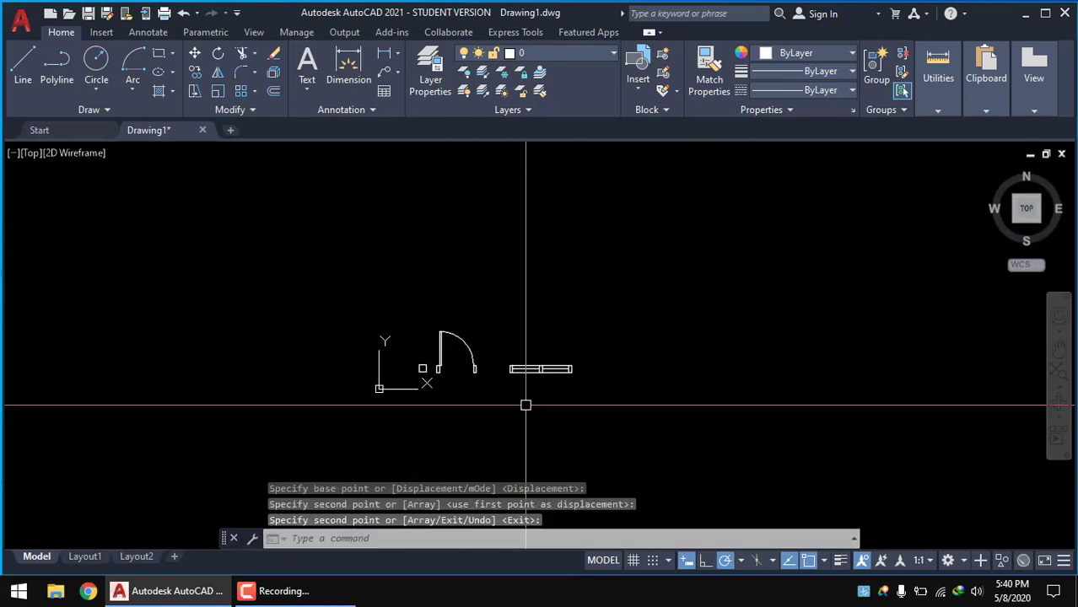
scroll(525, 405, up, 1)
scroll(500, 369, up, 2)
scroll(488, 376, up, 1)
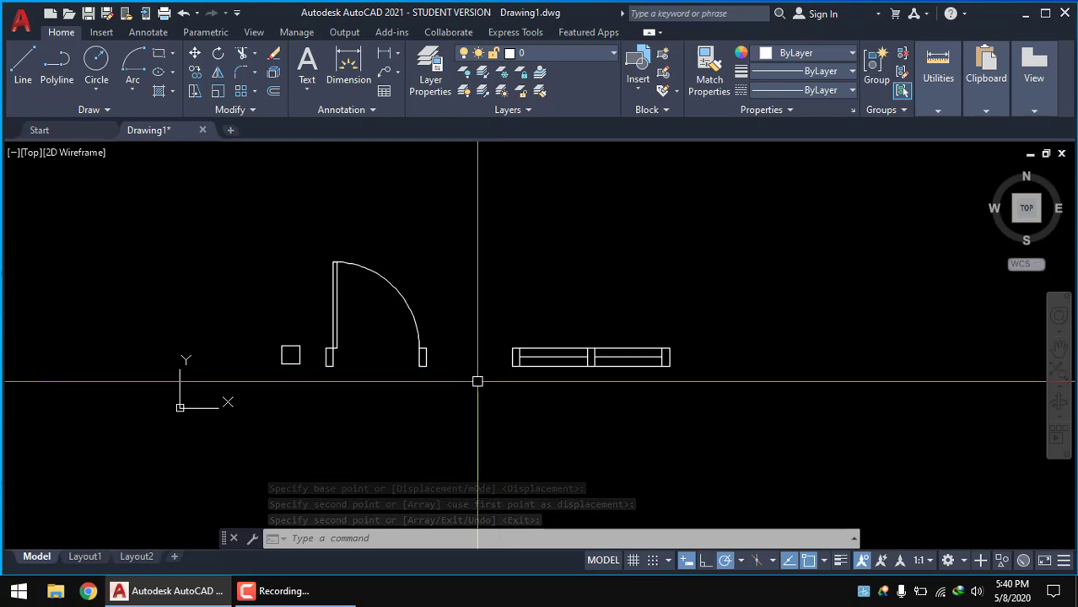
scroll(477, 381, down, 2)
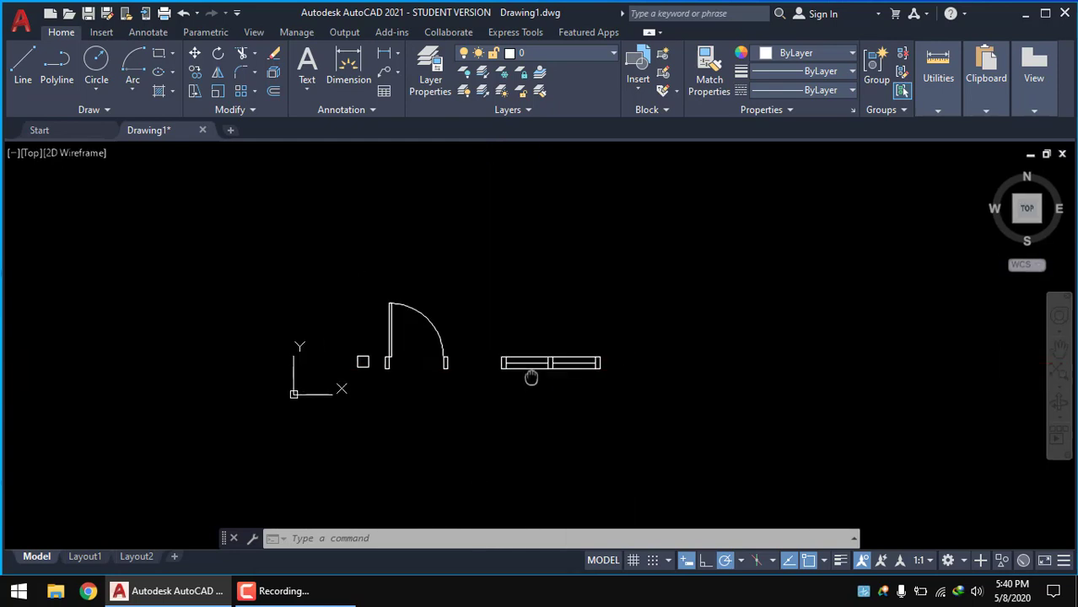
scroll(506, 371, up, 2)
scroll(463, 377, up, 2)
middle_drag(464, 377, 494, 377)
scroll(371, 316, down, 4)
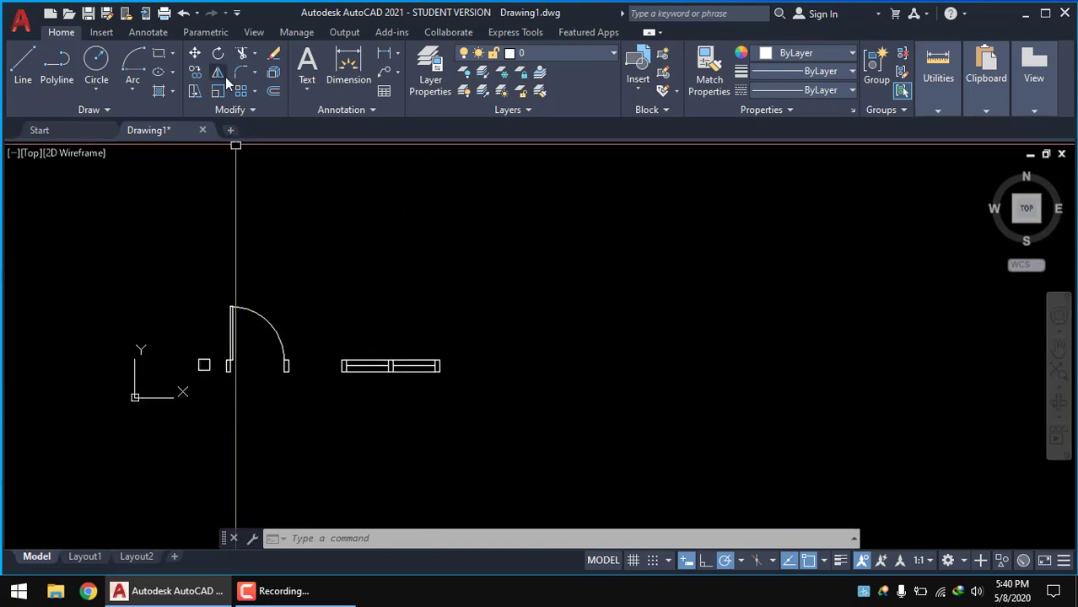
Draw a 600 by 700 rectangle in clear space beside the symbols
click(156, 54)
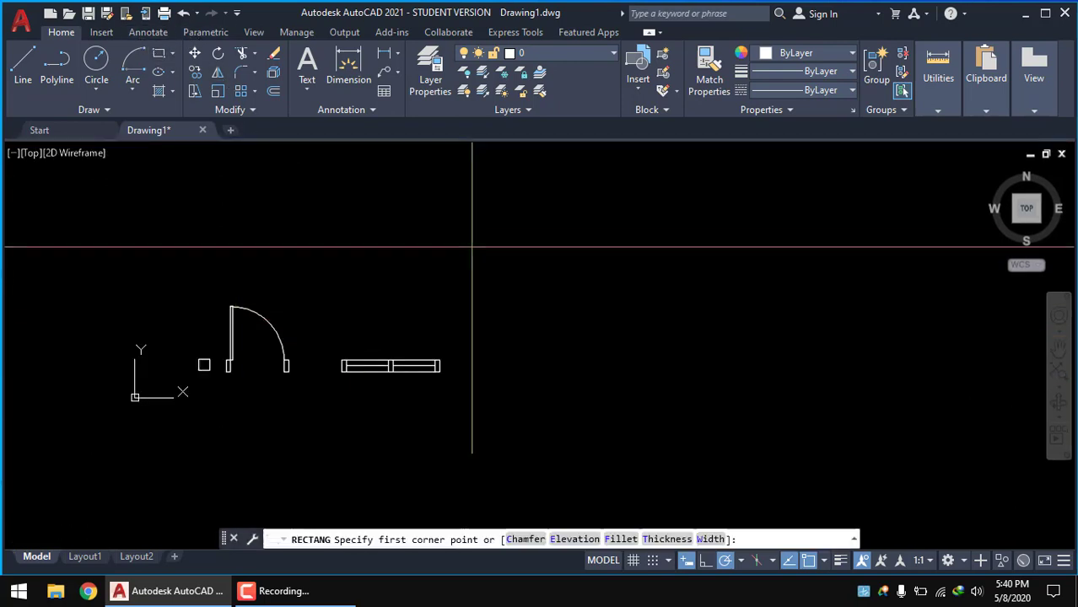
middle_drag(625, 302, 456, 308)
click(493, 398)
text(700)
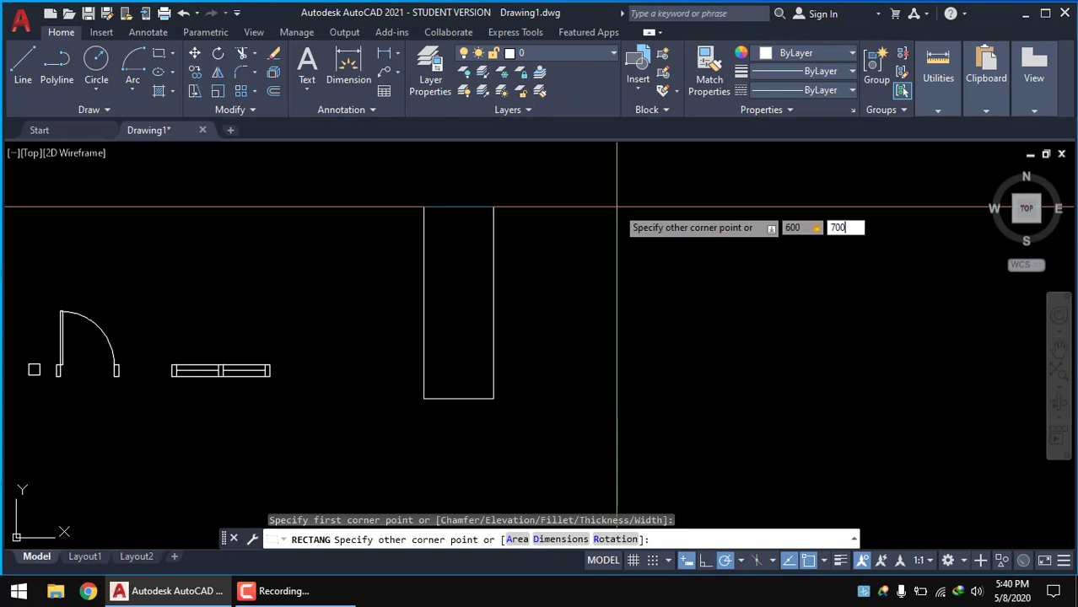
key(Return)
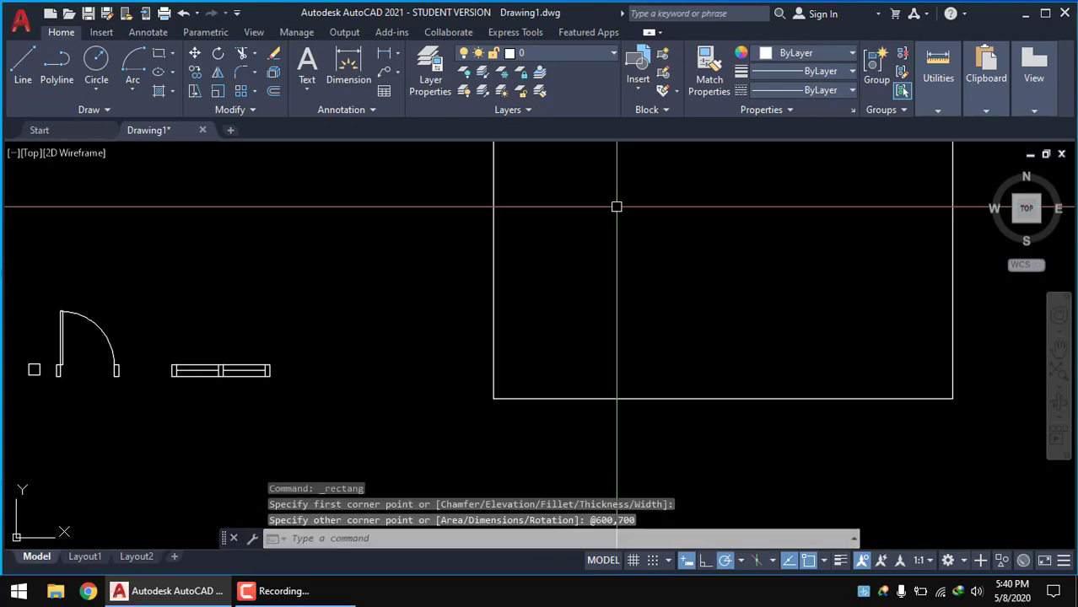
scroll(594, 268, down, 10)
scroll(485, 317, up, 6)
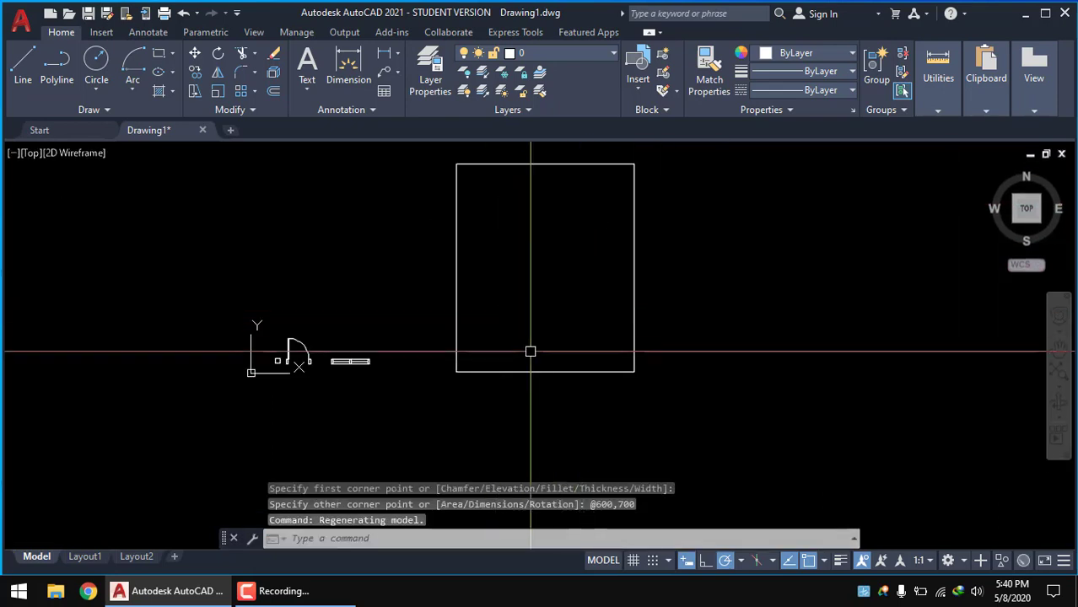
middle_drag(516, 366, 517, 397)
Draw a separate 250 by 250 square to the right of the large rectangle
text(l)
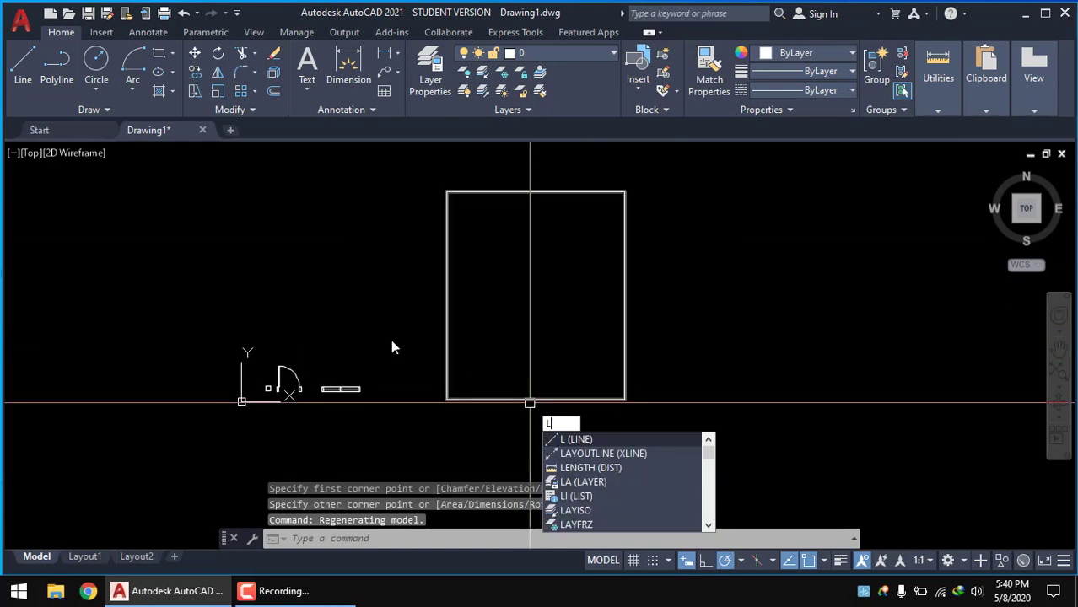
key(Escape)
click(159, 56)
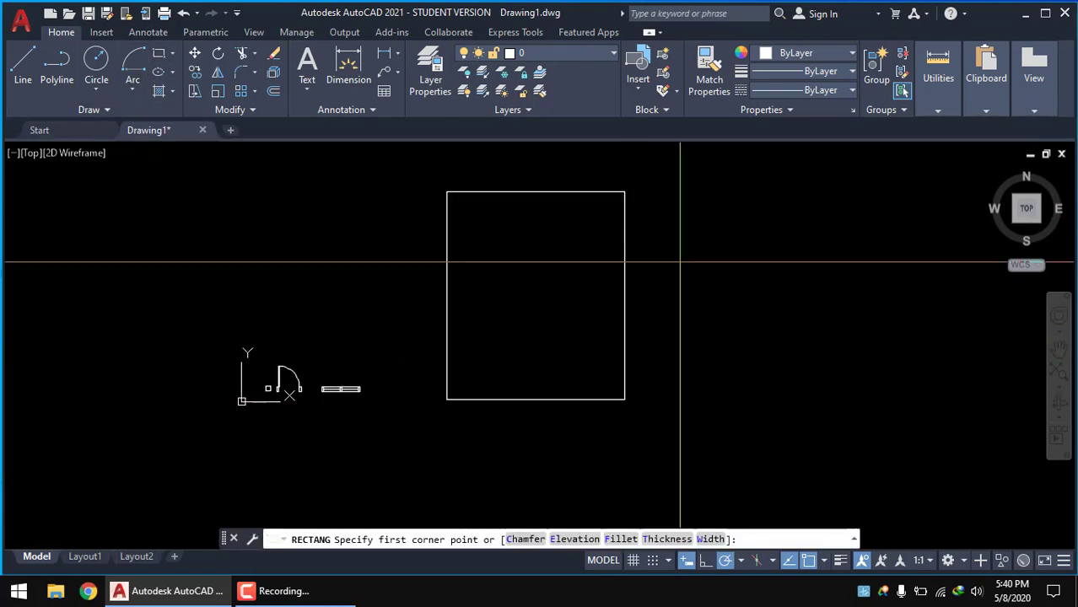
click(737, 425)
text(250)
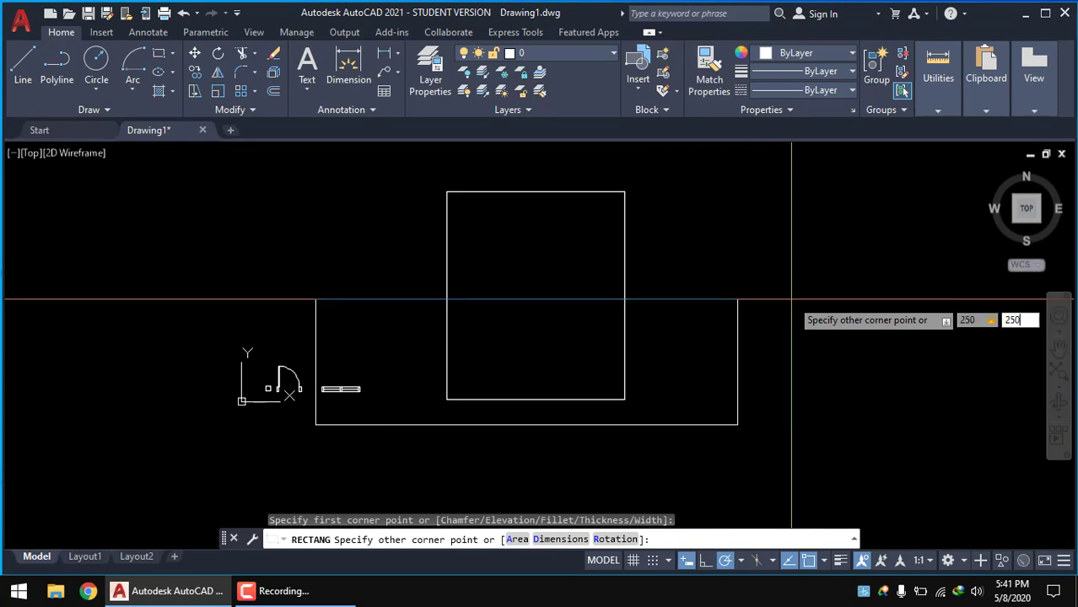
key(Return)
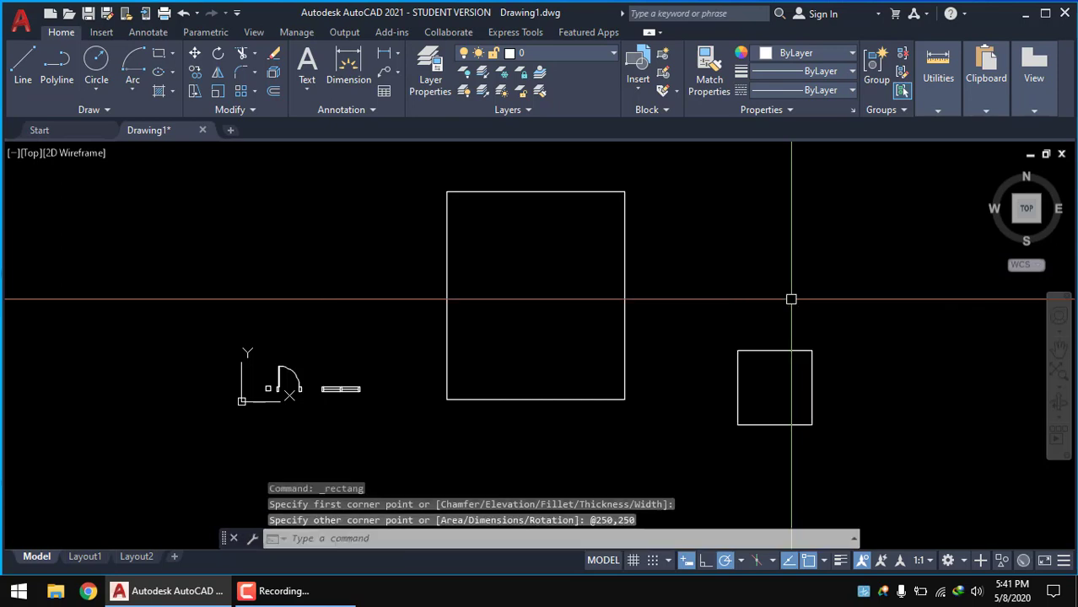
click(194, 53)
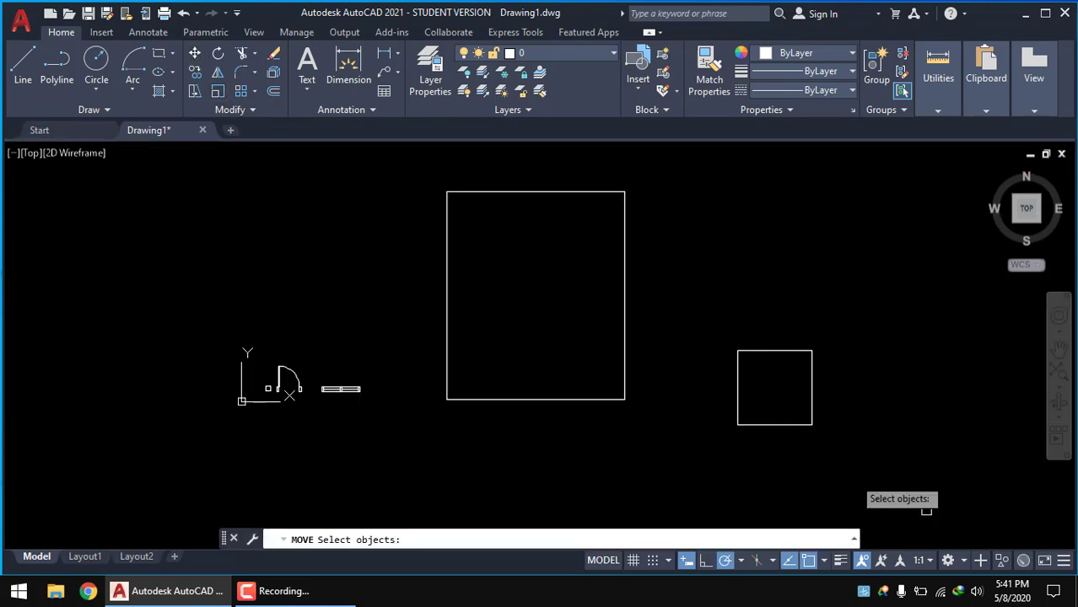
Move the 250 by 250 square into the large rectangle's bottom-right corner
click(878, 459)
click(796, 426)
key(Return)
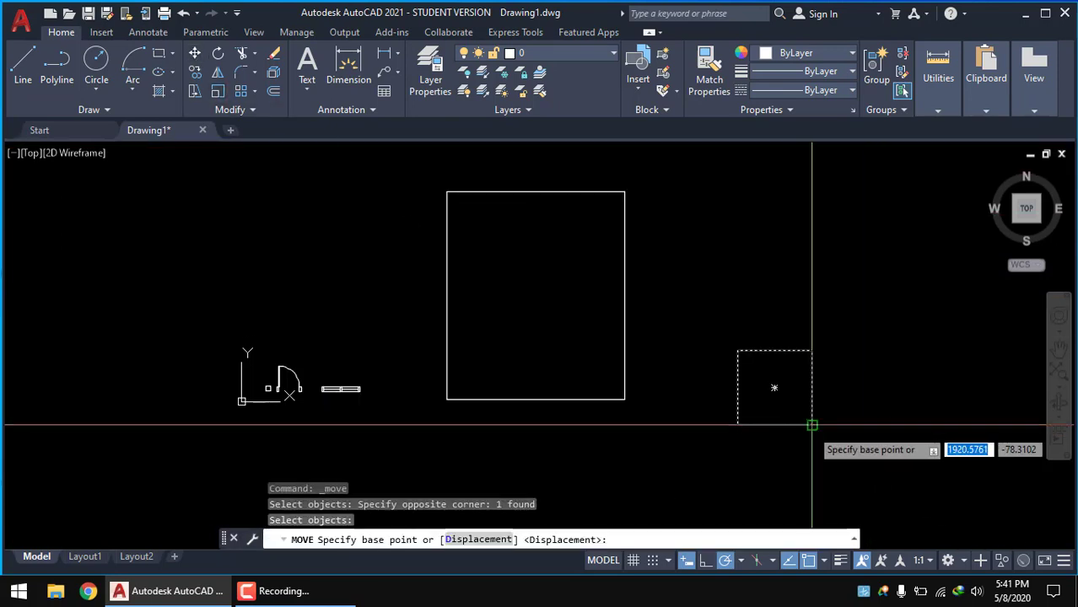
click(812, 424)
click(624, 399)
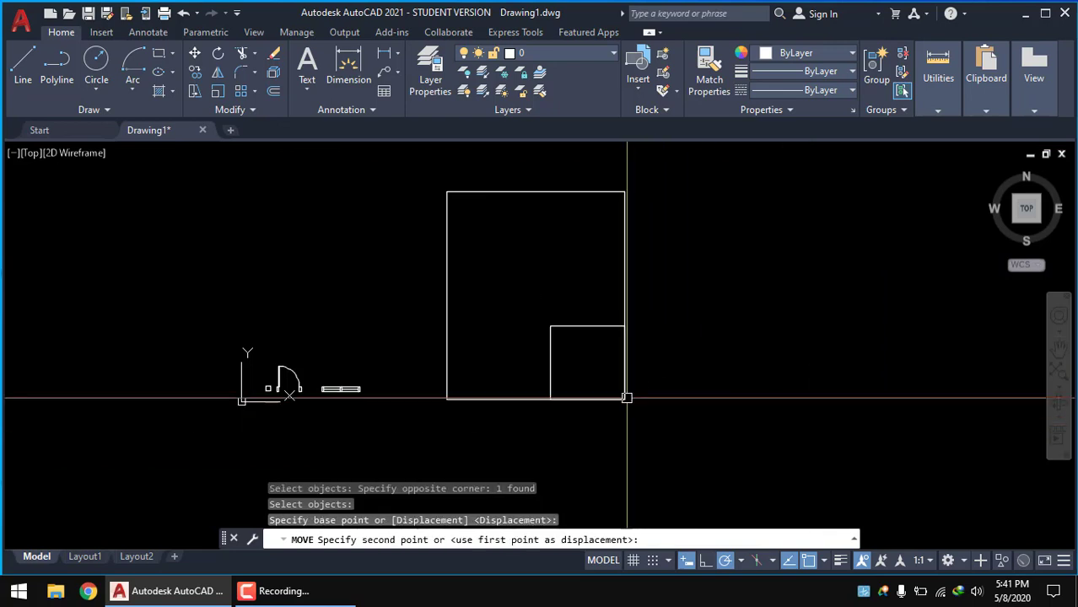
scroll(582, 397, up, 2)
mouse_move(579, 392)
middle_down()
mouse_move(537, 468)
mouse_move(509, 466)
middle_up()
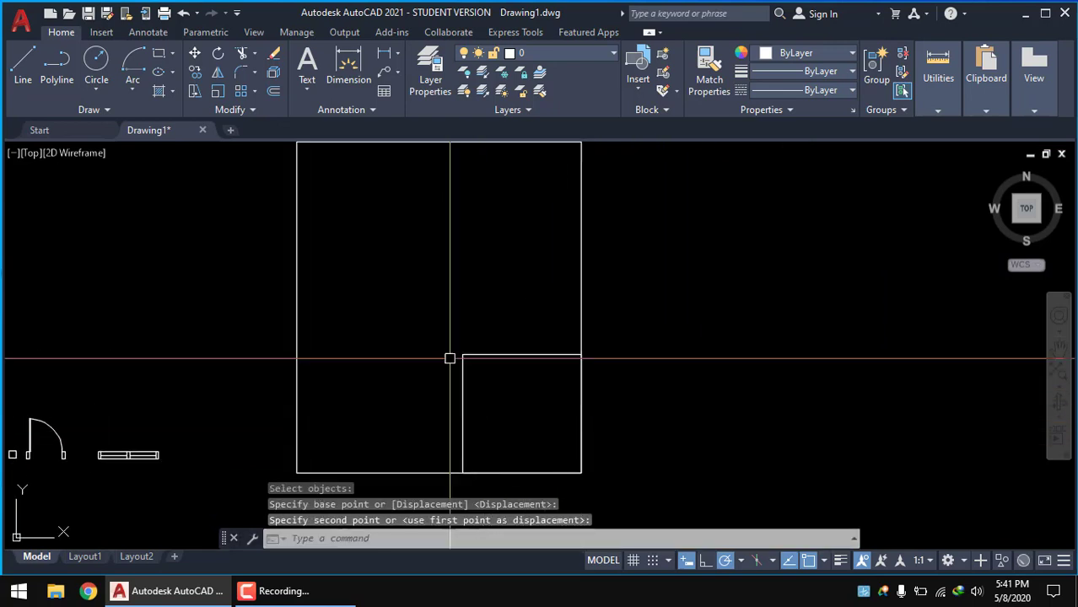
Copy the inner square directly above itself, from its bottom-left to top-left corner
click(194, 71)
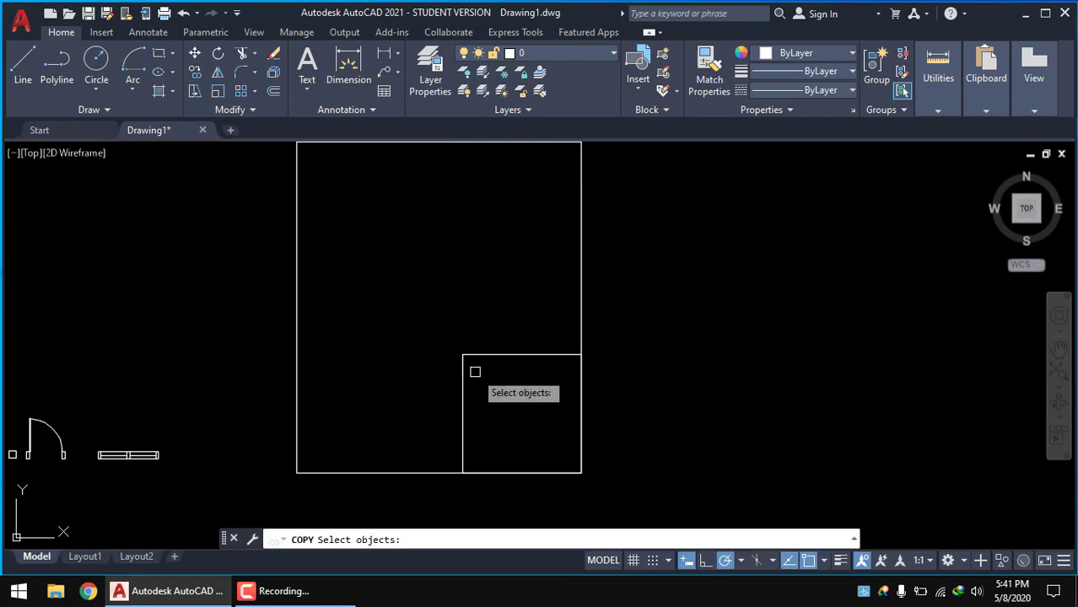
click(473, 376)
click(441, 373)
key(Return)
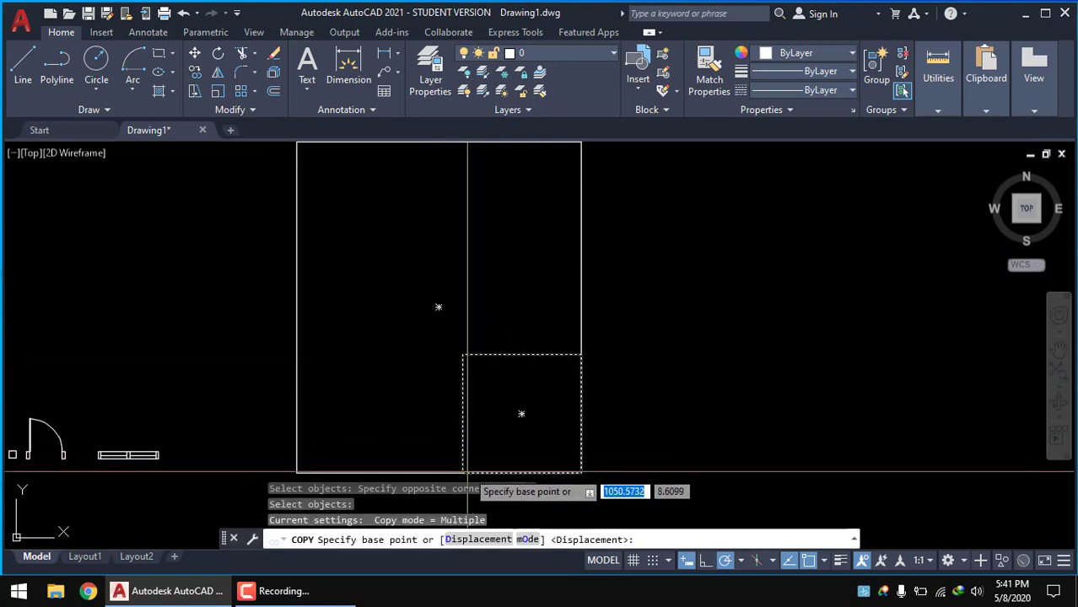
click(462, 474)
click(463, 354)
key(Return)
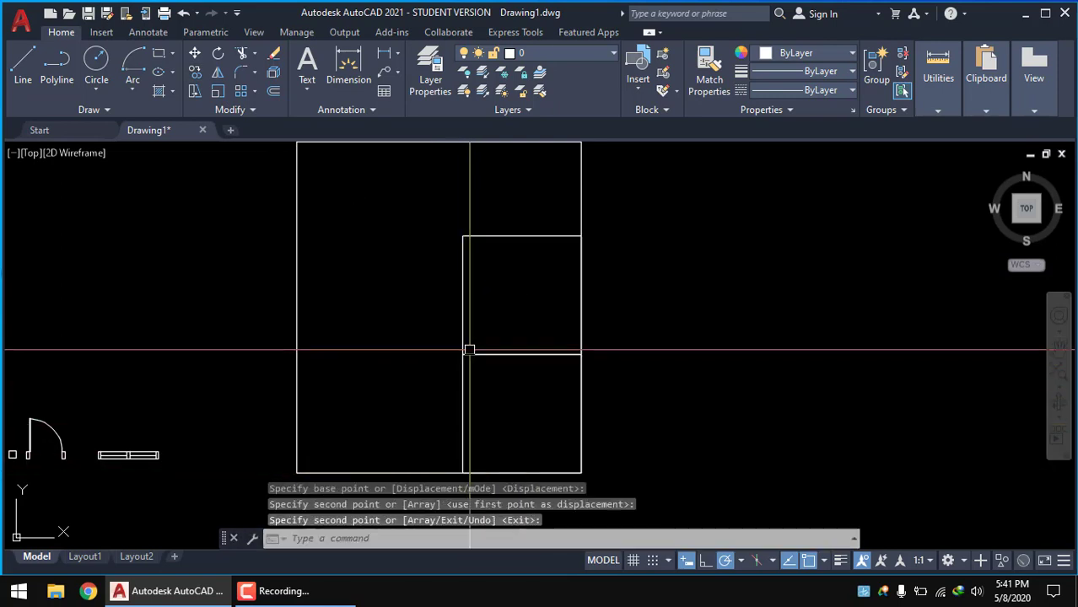
middle_drag(548, 144, 521, 218)
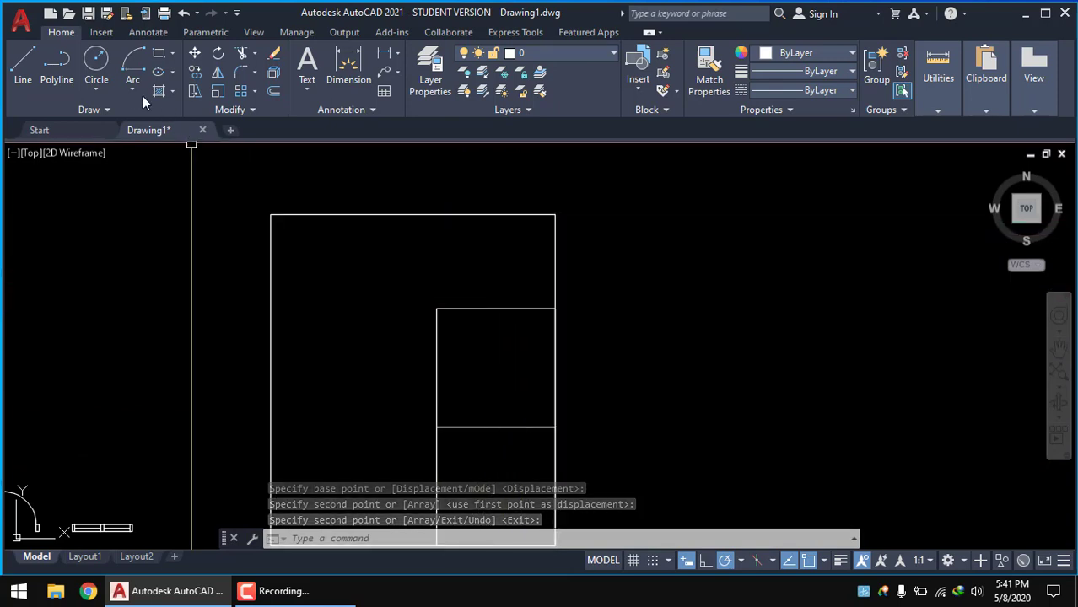
Start a line and turn on Intersection object snap
click(26, 64)
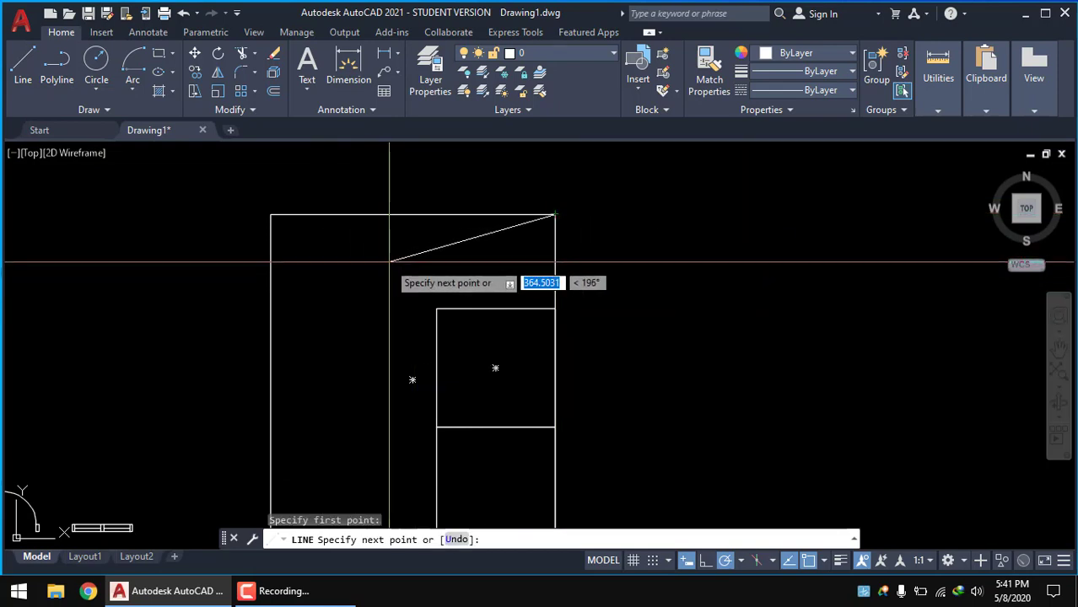
key(Escape)
text(L)
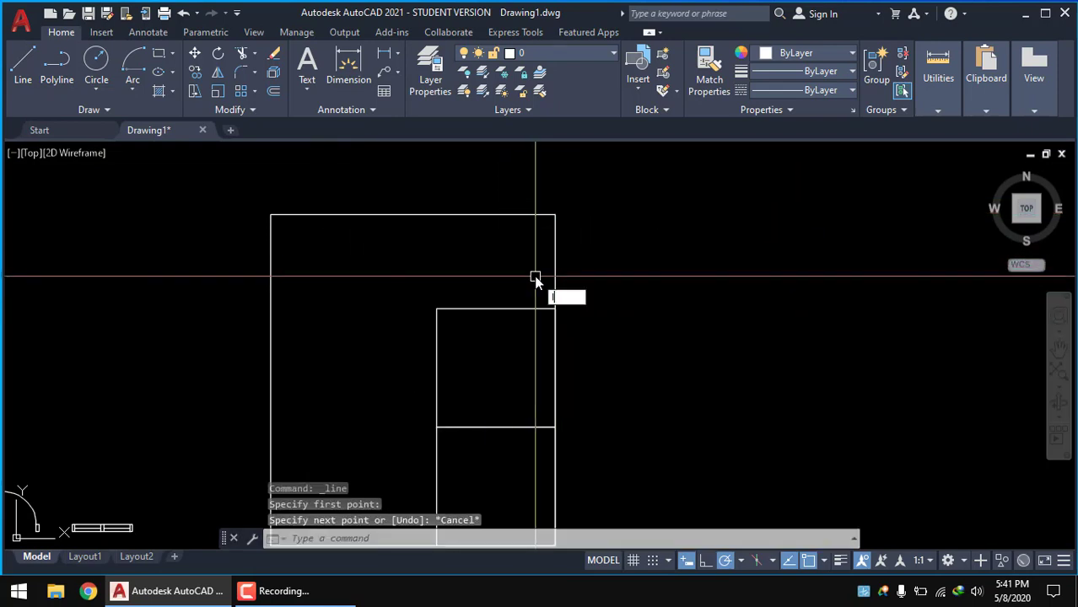
key(Return)
text(150)
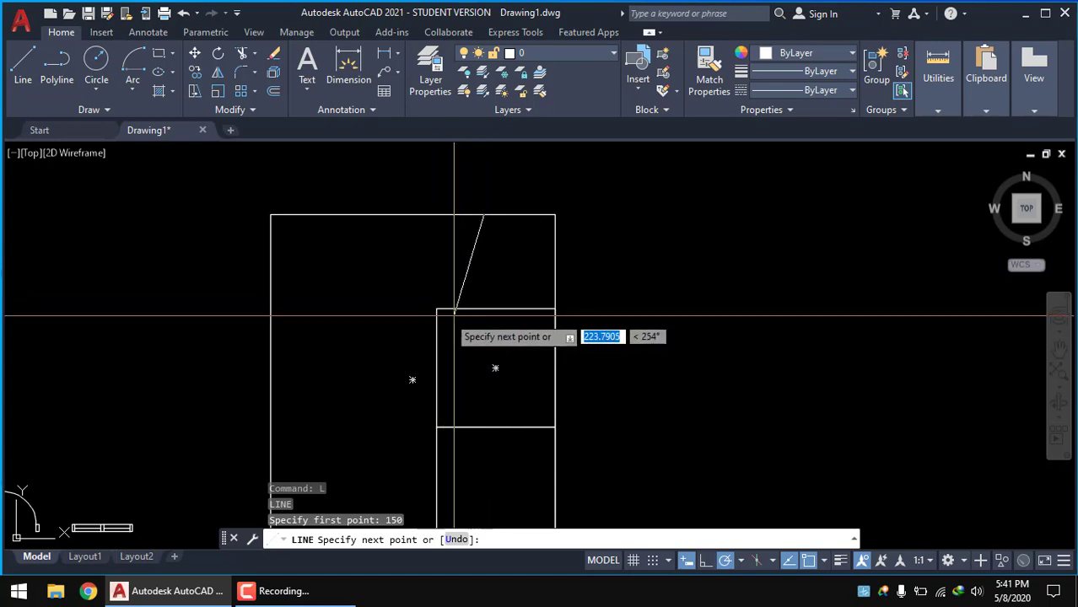
scroll(483, 319, up, 3)
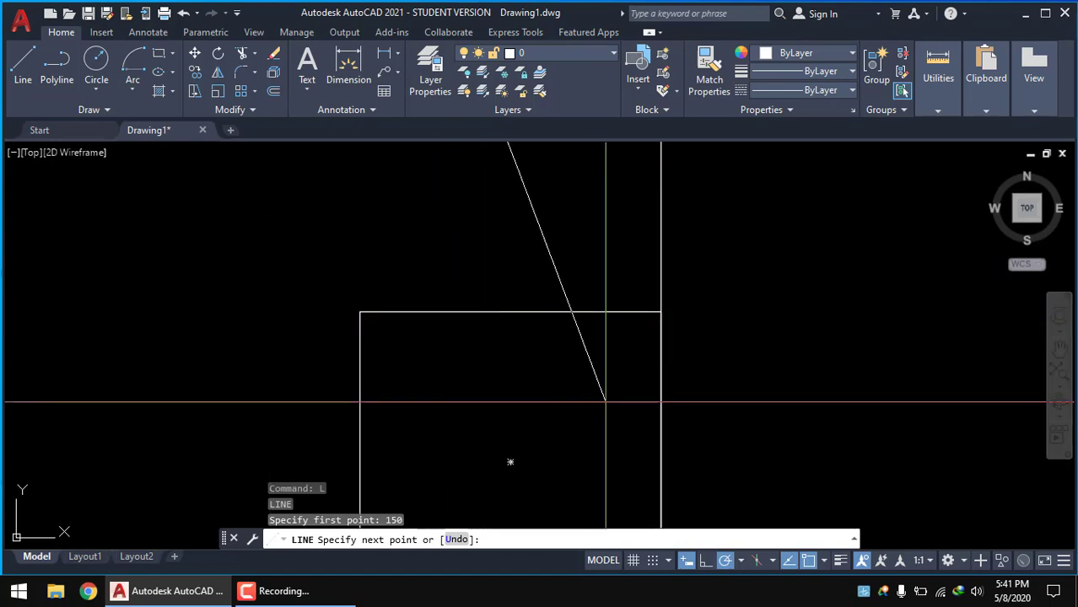
click(824, 561)
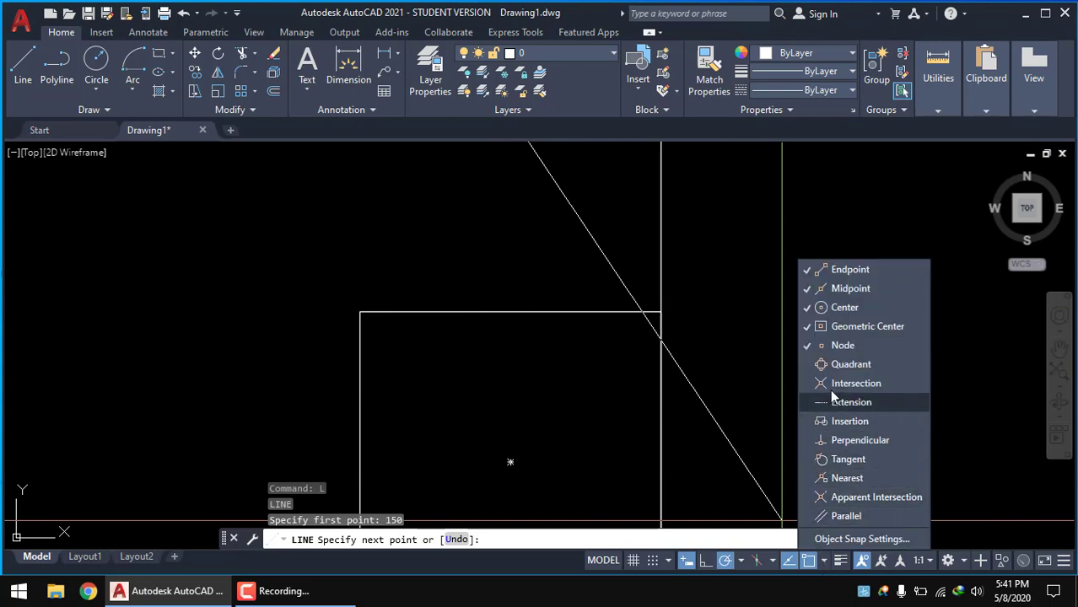
click(759, 388)
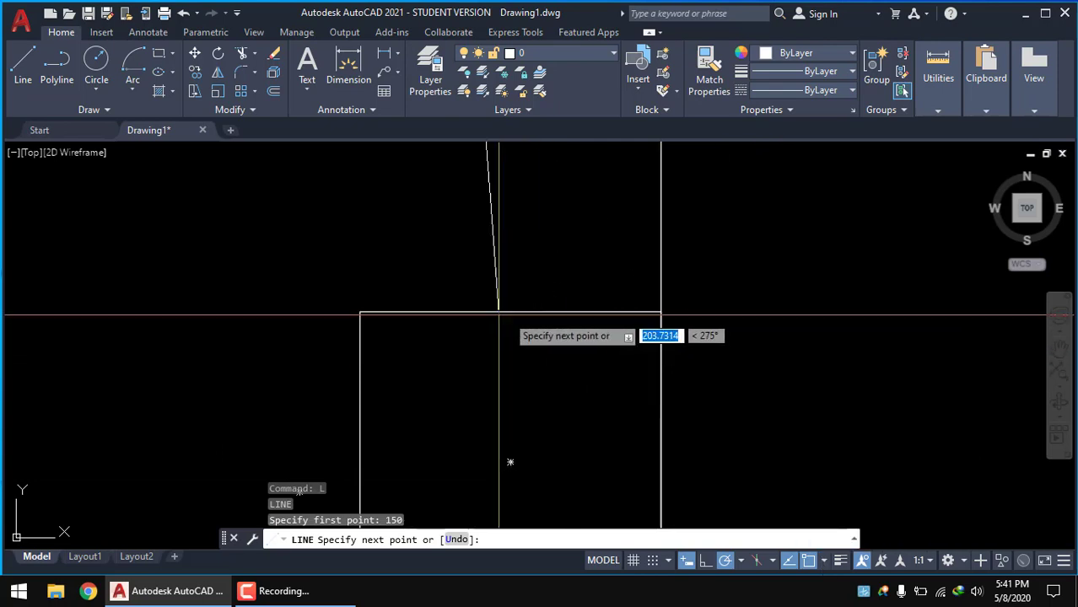
End the vertical line at the outer rectangle's top edge, then select the small column square
click(509, 462)
scroll(412, 393, down, 3)
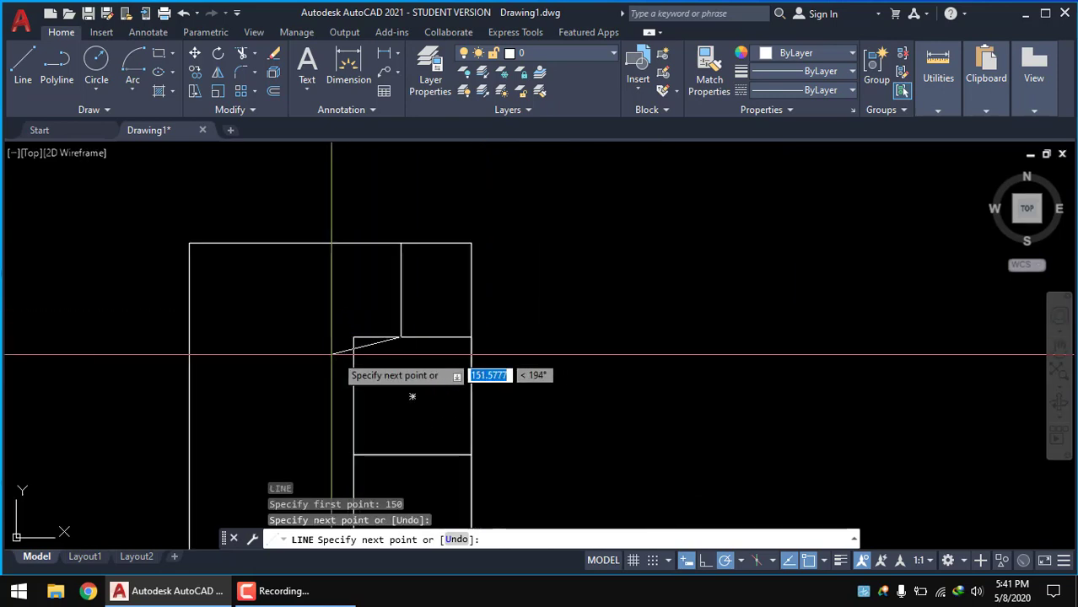
key(Return)
scroll(386, 342, down, 2)
scroll(417, 361, up, 4)
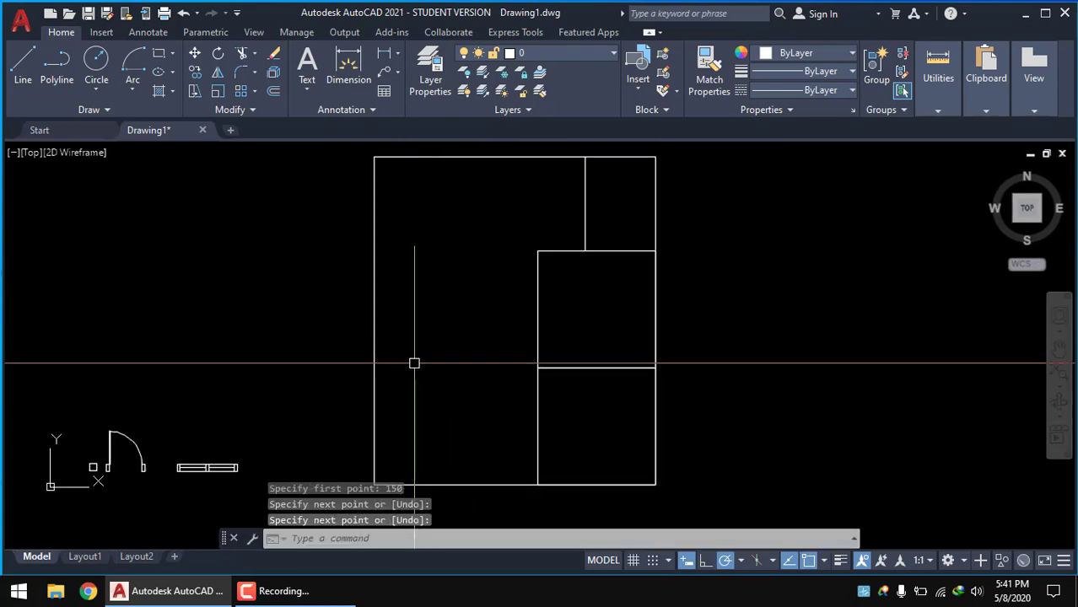
middle_drag(416, 361, 530, 310)
scroll(218, 434, up, 2)
scroll(169, 396, up, 2)
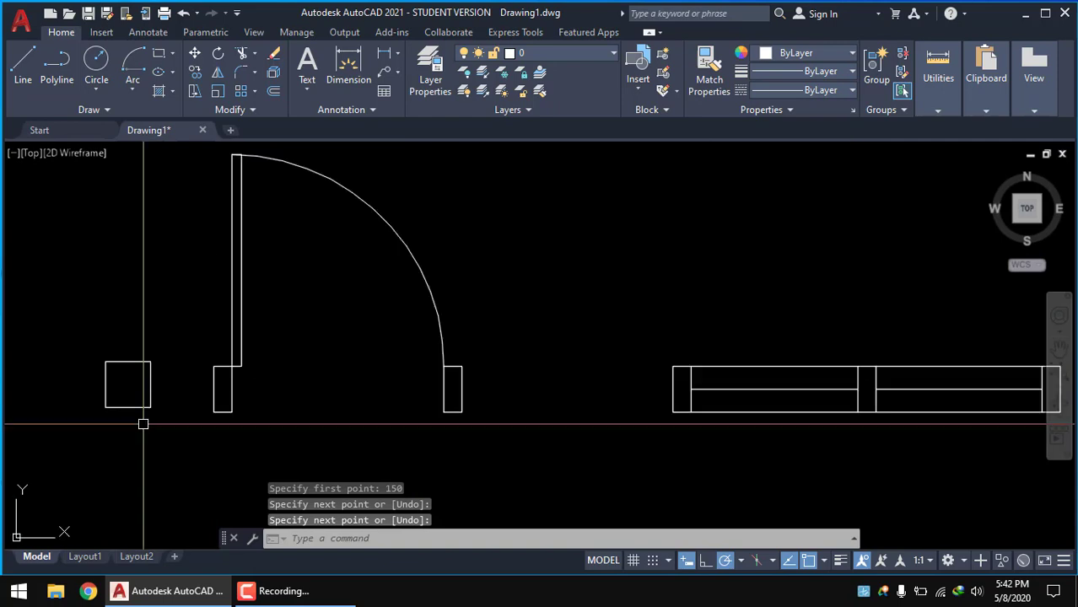
click(150, 393)
click(138, 289)
click(194, 72)
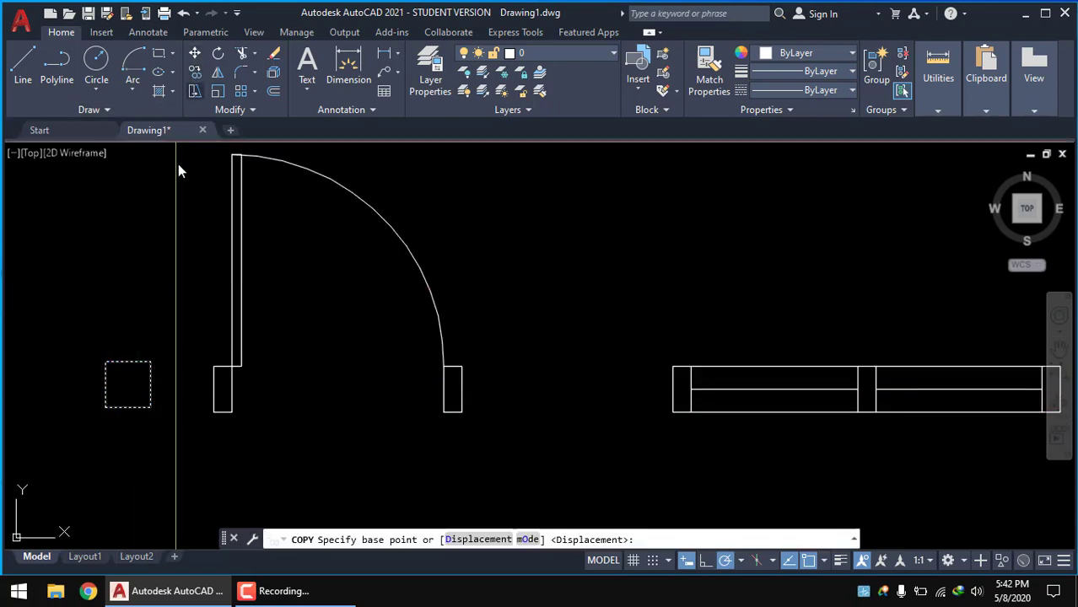
click(128, 386)
scroll(128, 386, down, 5)
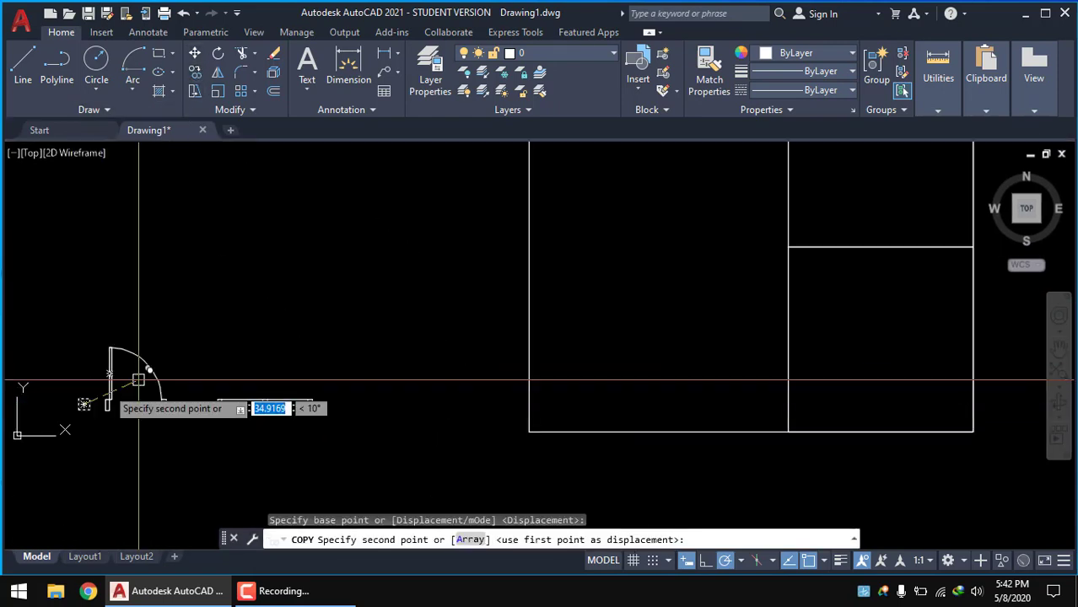
click(528, 432)
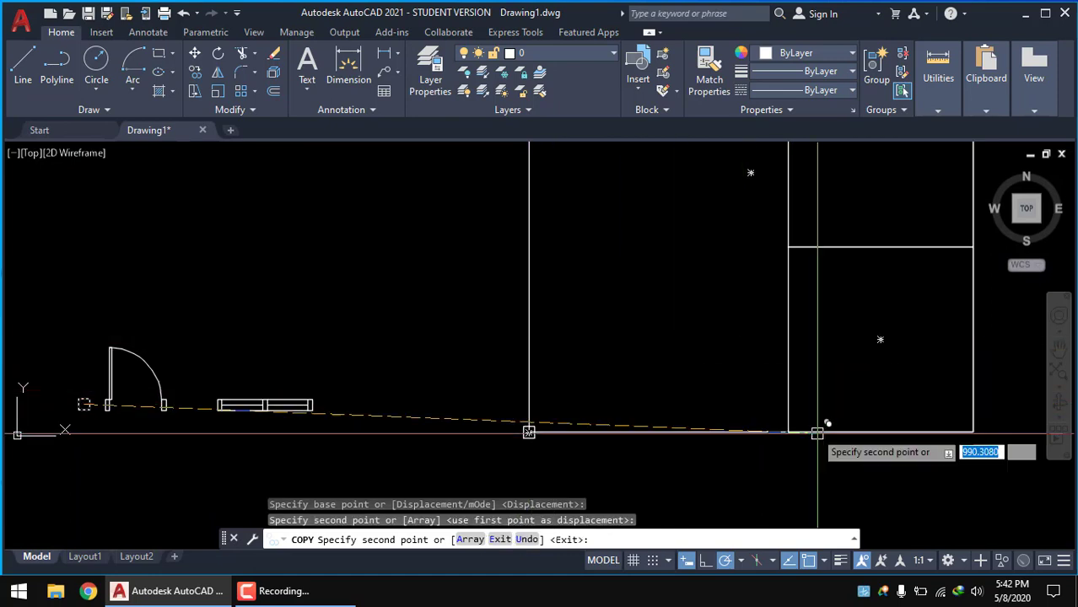
key(Escape)
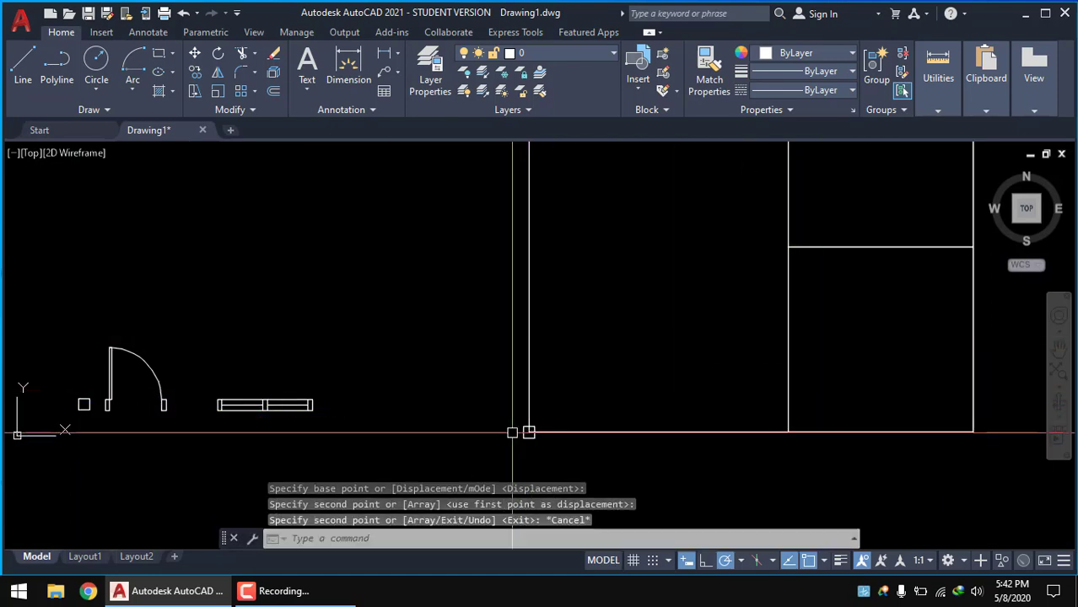
scroll(523, 422, up, 3)
click(510, 403)
scroll(549, 432, up, 2)
click(549, 459)
key(Return)
scroll(414, 433, down, 5)
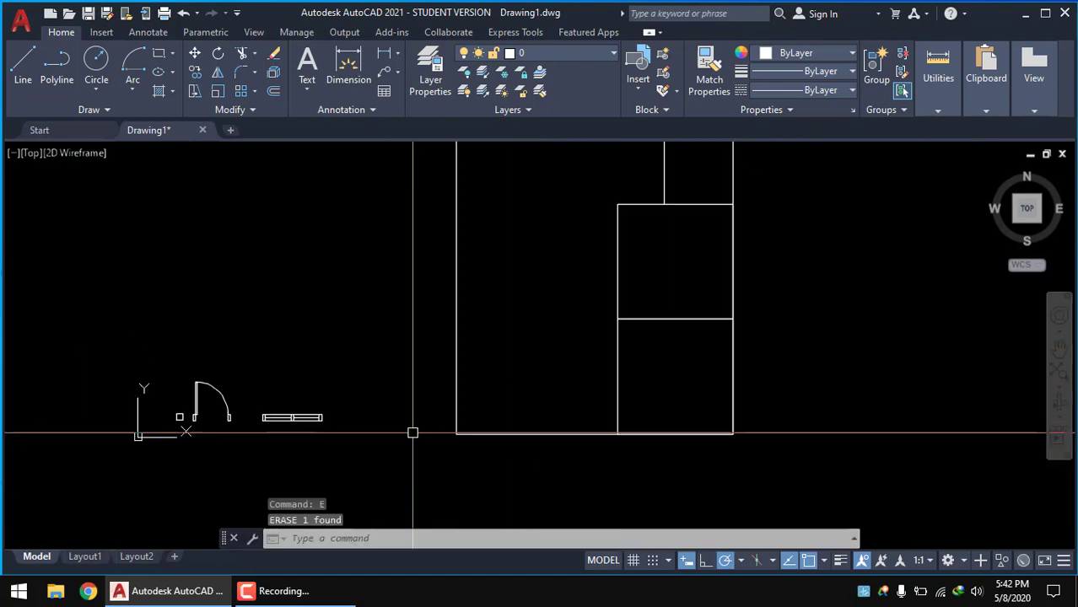
scroll(445, 368, up, 1)
scroll(423, 361, up, 3)
scroll(469, 369, up, 4)
middle_drag(469, 369, 437, 408)
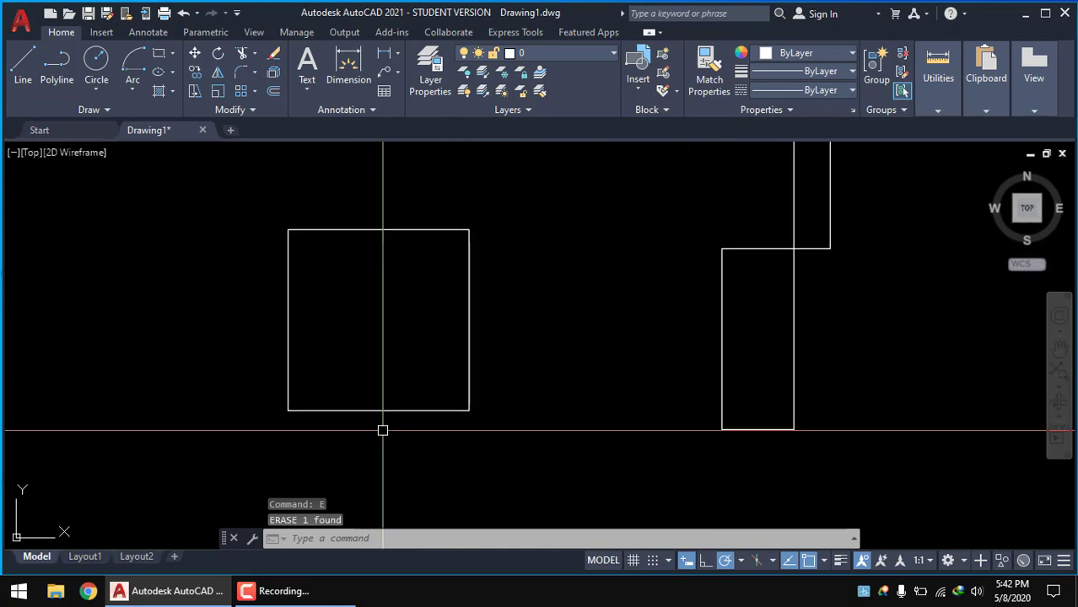
click(195, 74)
click(539, 334)
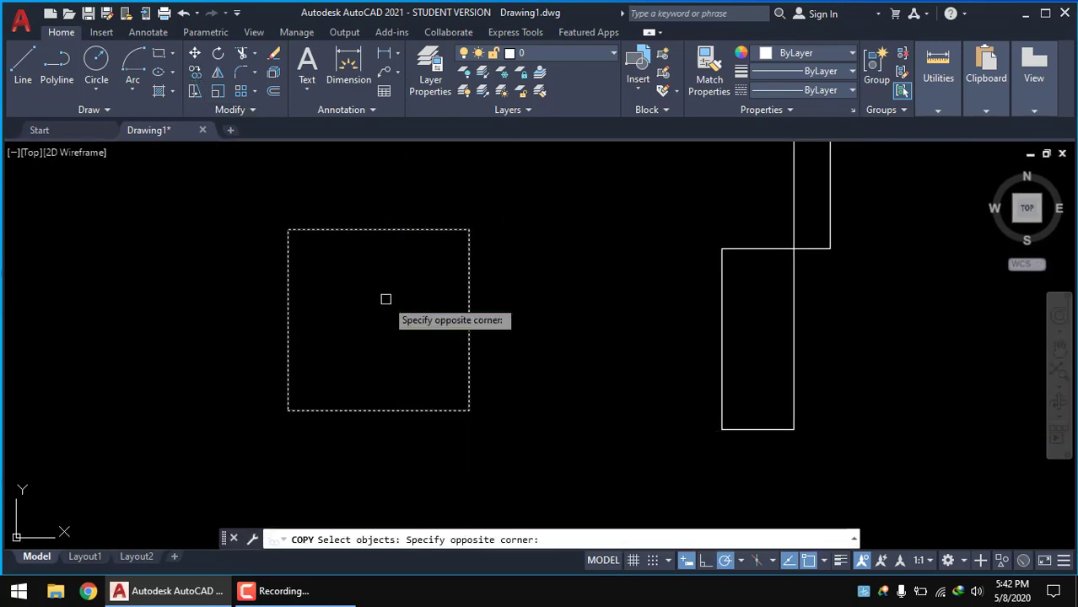
click(393, 310)
key(Return)
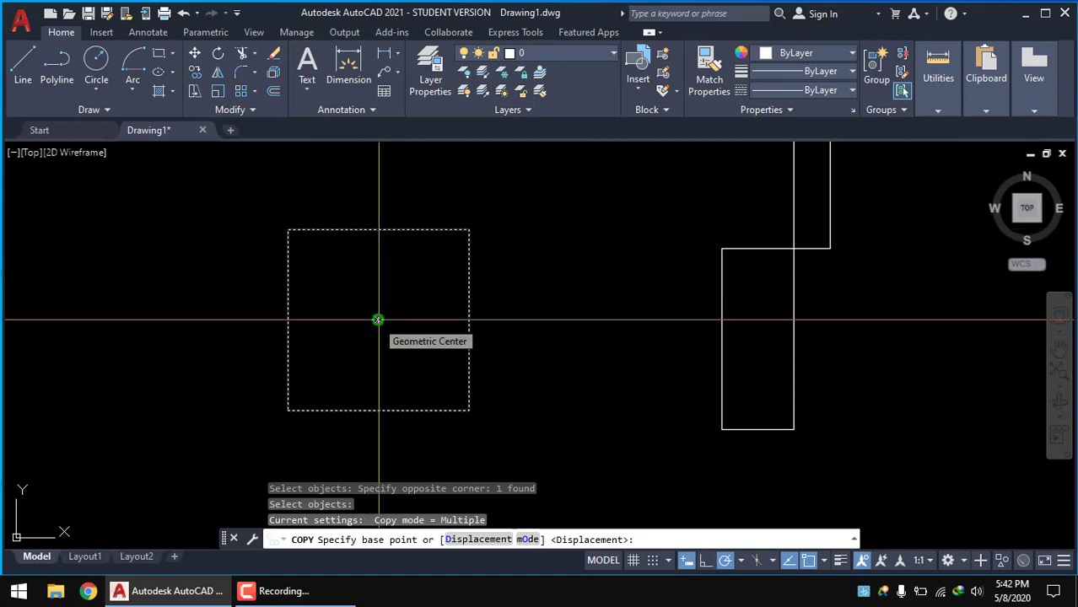
click(824, 562)
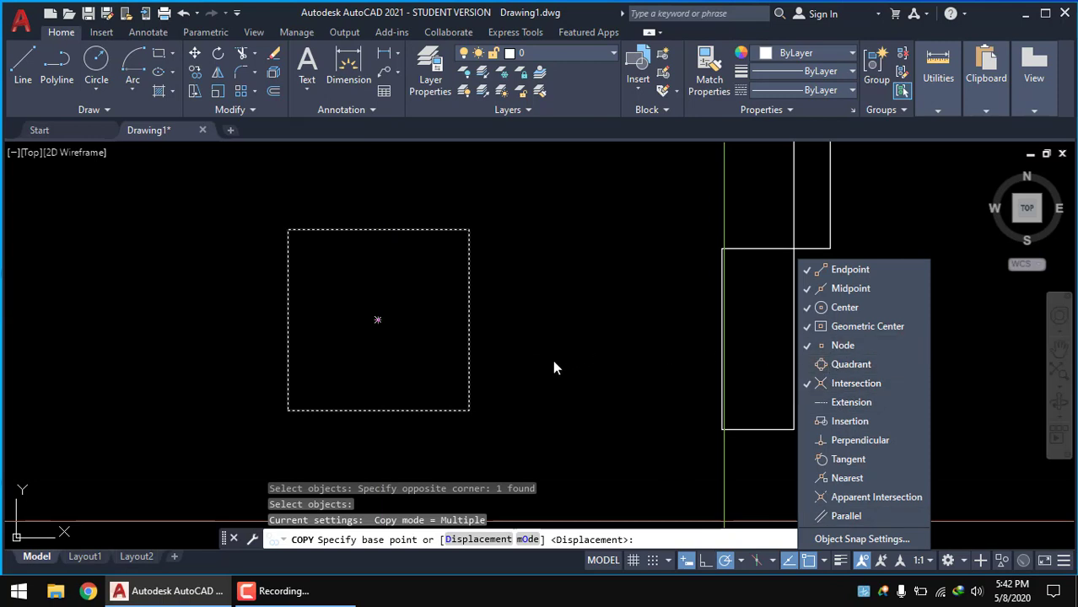
click(482, 366)
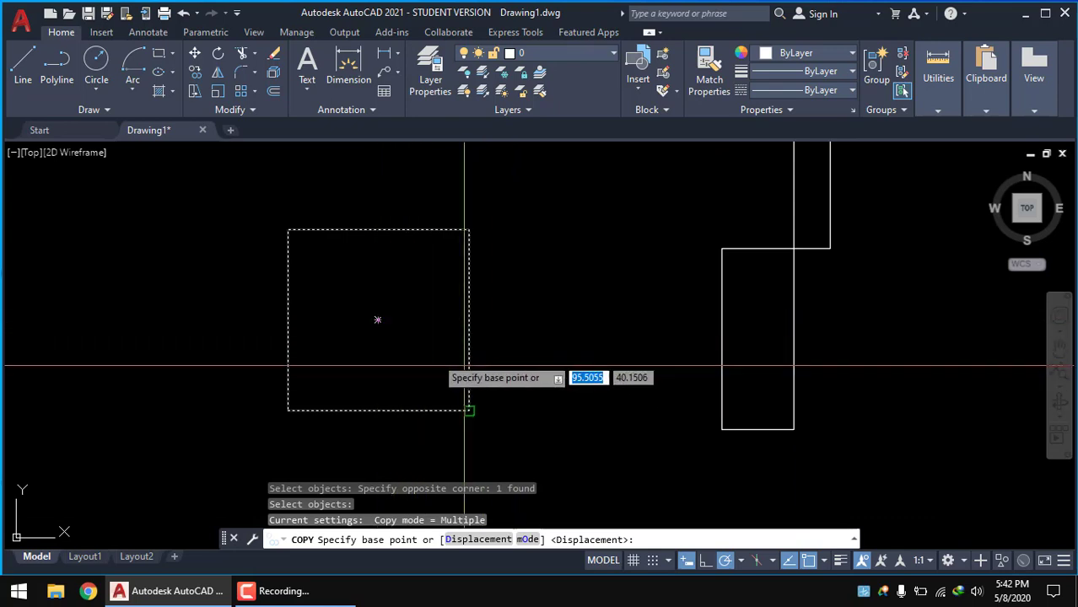
key(Escape)
click(418, 328)
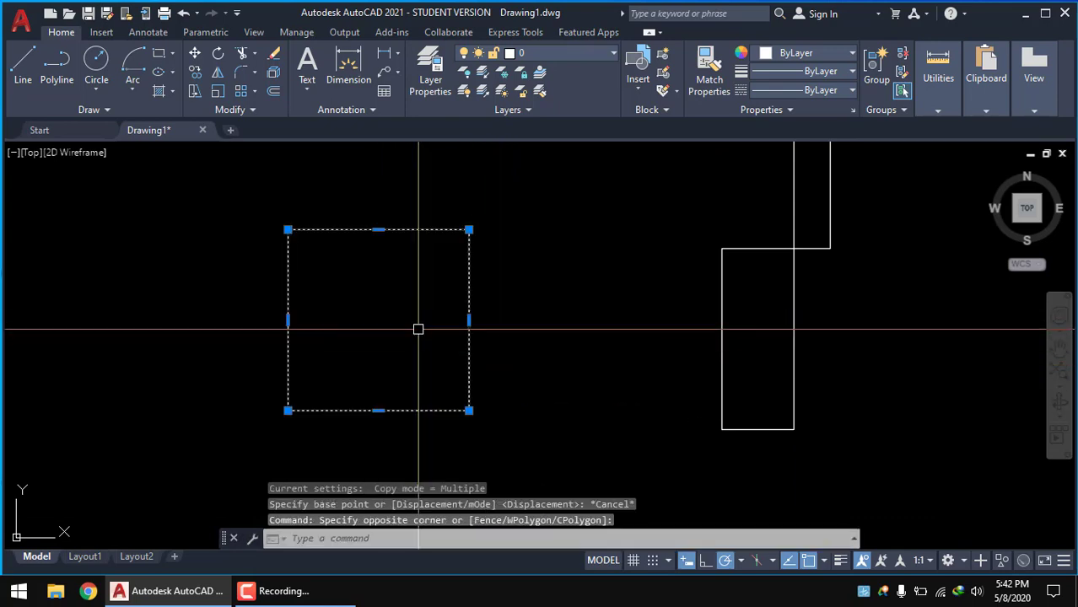
click(194, 74)
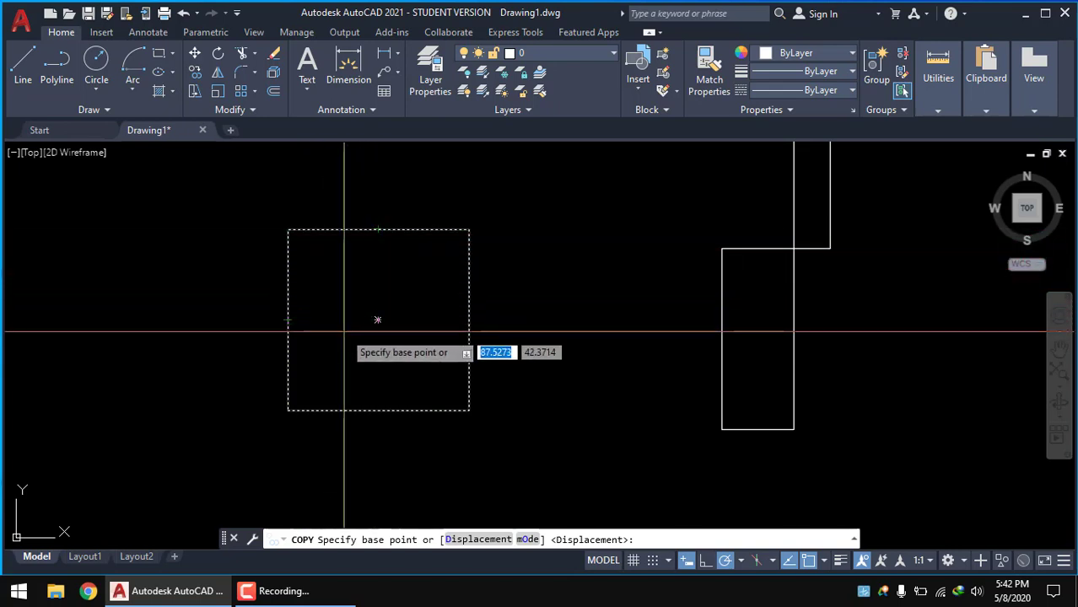
key(Escape)
scroll(387, 324, down, 5)
scroll(387, 324, up, 3)
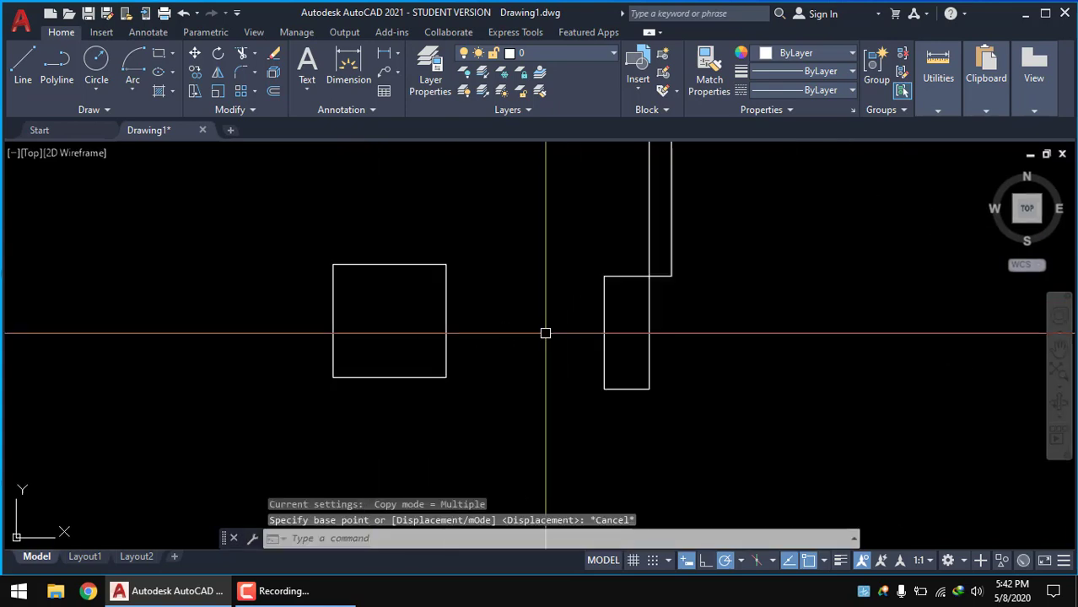
scroll(544, 332, up, 2)
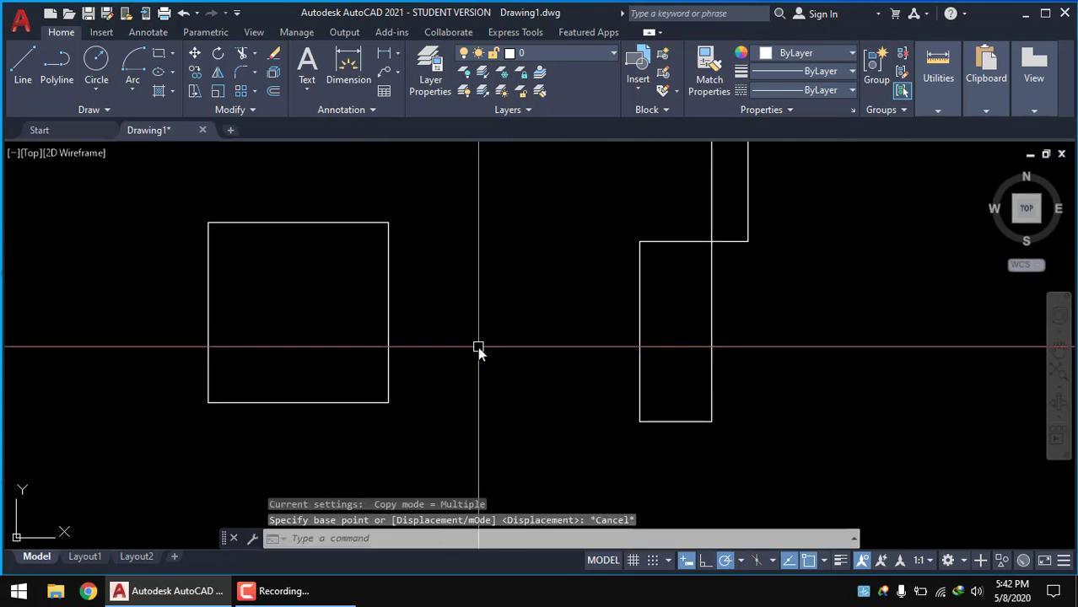
Draw a diagonal across the column square from its top-left to bottom-right corner
text(l)
key(Return)
click(209, 224)
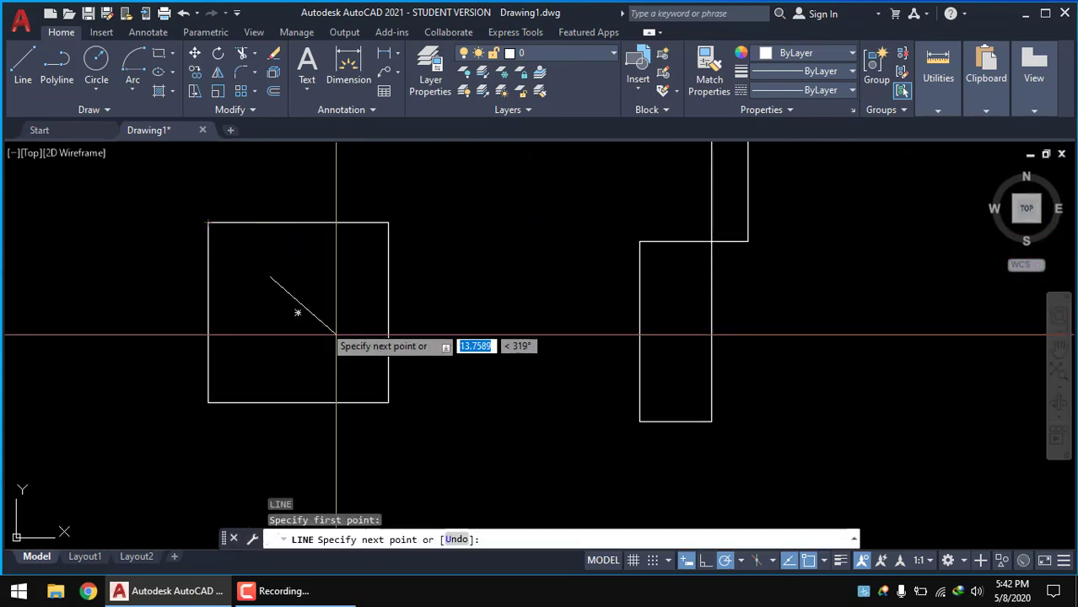
click(389, 403)
key(Return)
Copy the crossed square once from its centre to a nearby point
click(393, 320)
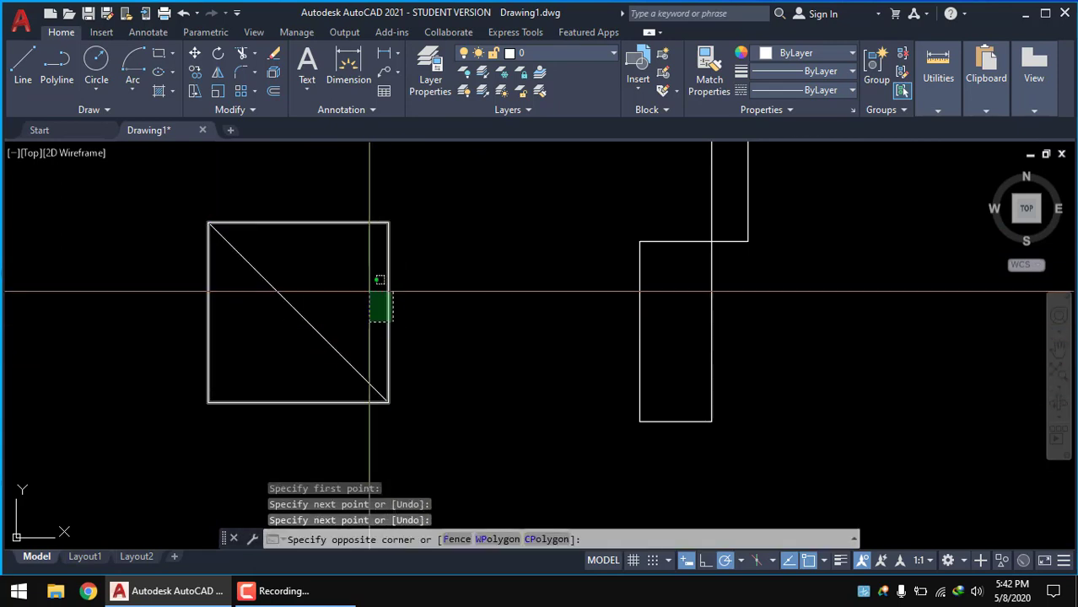
click(233, 146)
click(195, 73)
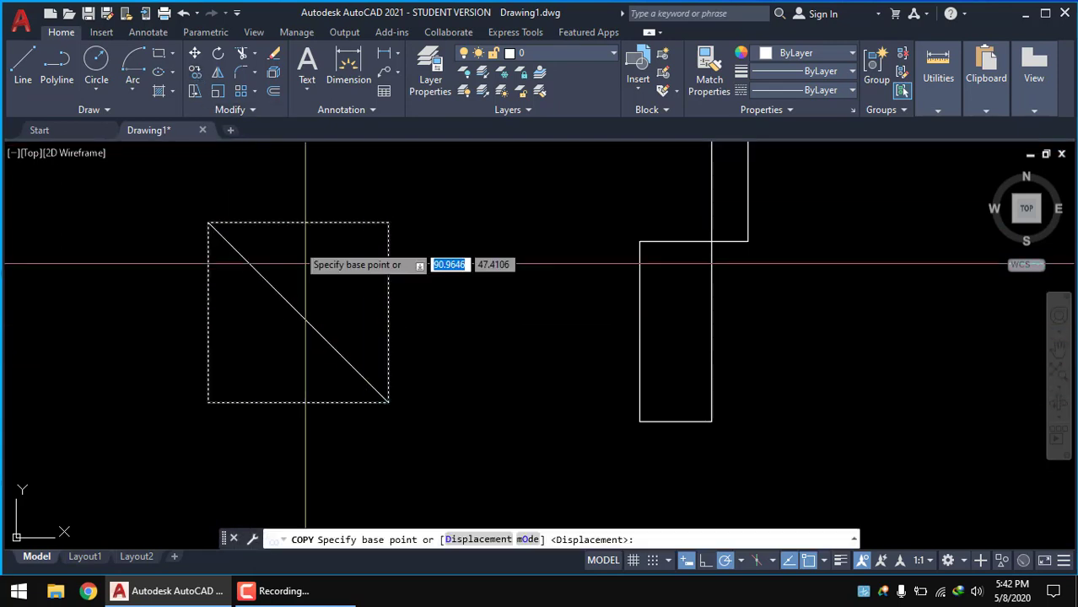
click(297, 312)
scroll(278, 354, down, 5)
click(283, 219)
key(Escape)
scroll(296, 248, up, 2)
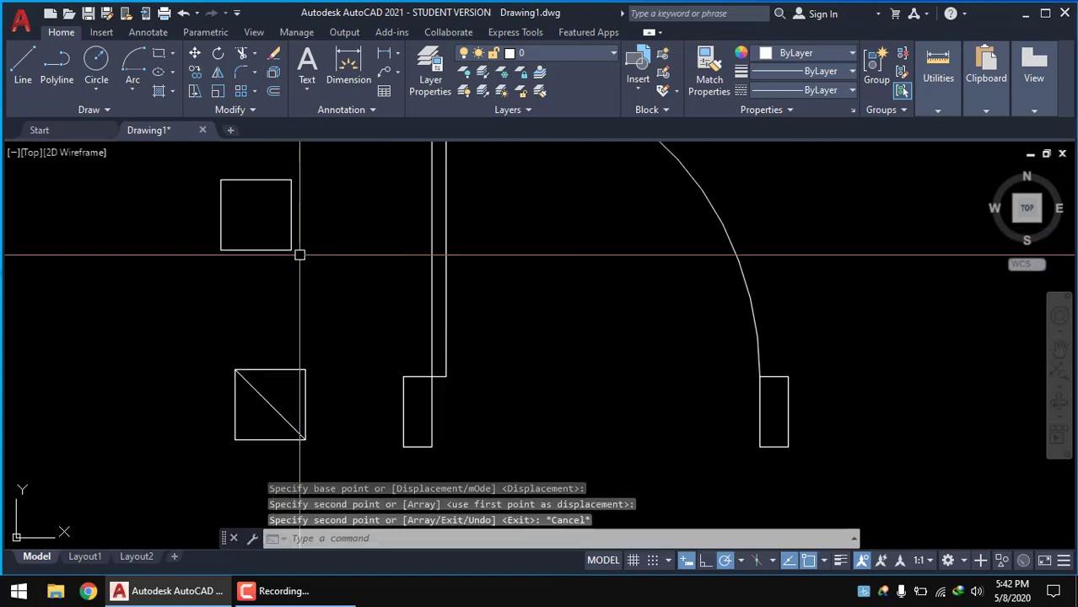
scroll(373, 349, up, 2)
click(377, 352)
key(Escape)
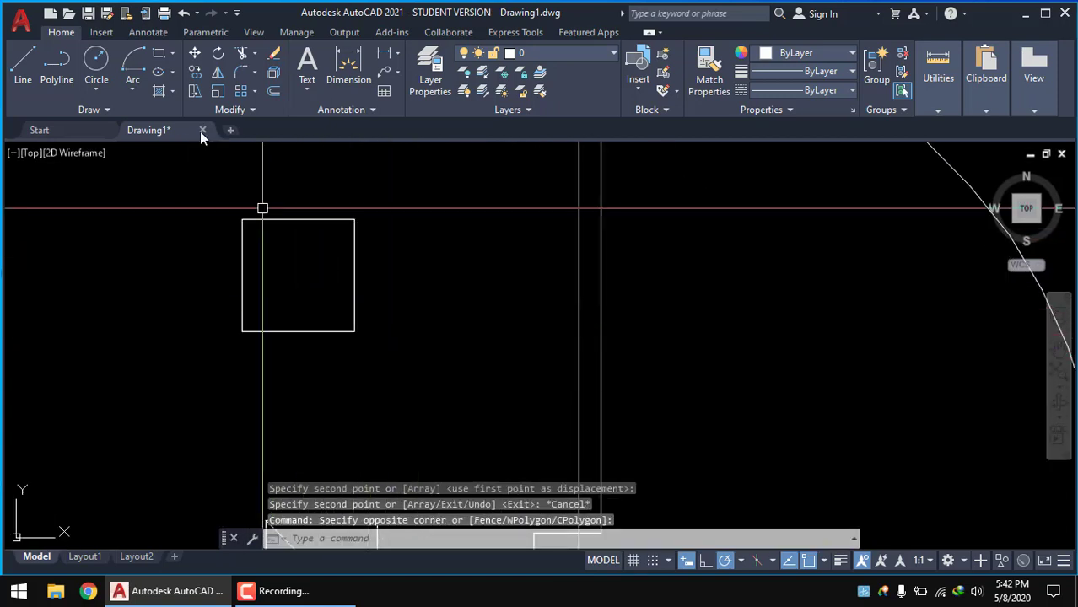
Copy the column square from its centre to the layout's first corner
click(195, 75)
click(414, 338)
click(295, 268)
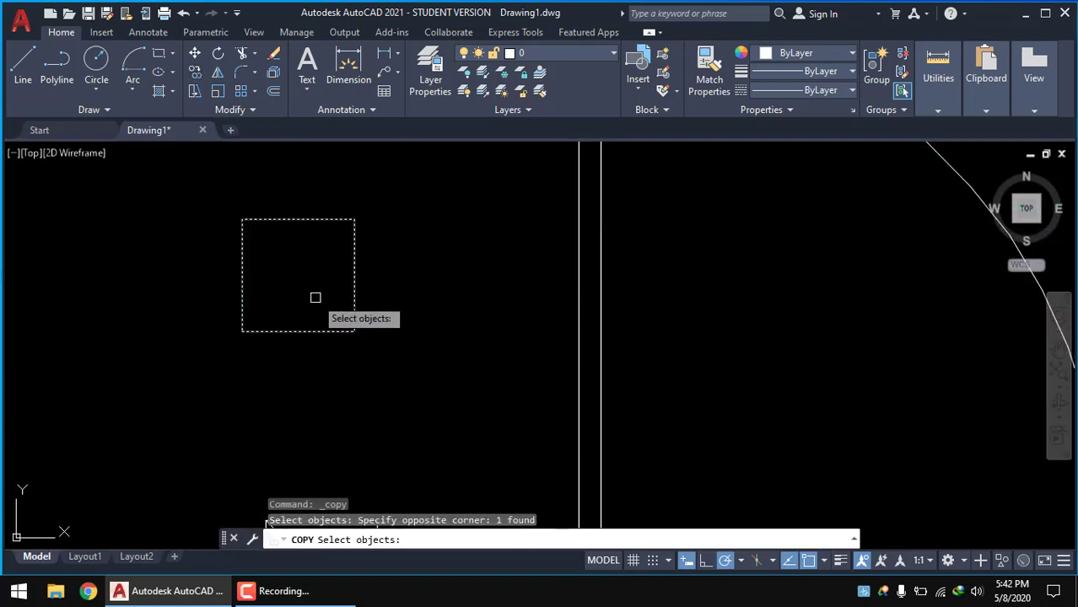
key(Return)
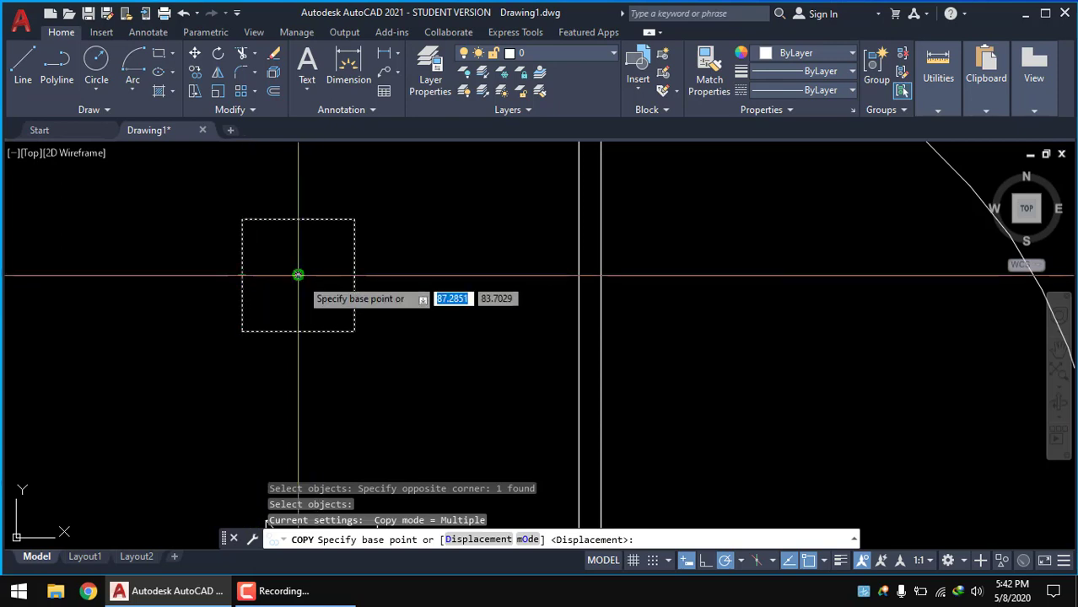
click(297, 275)
scroll(298, 275, down, 3)
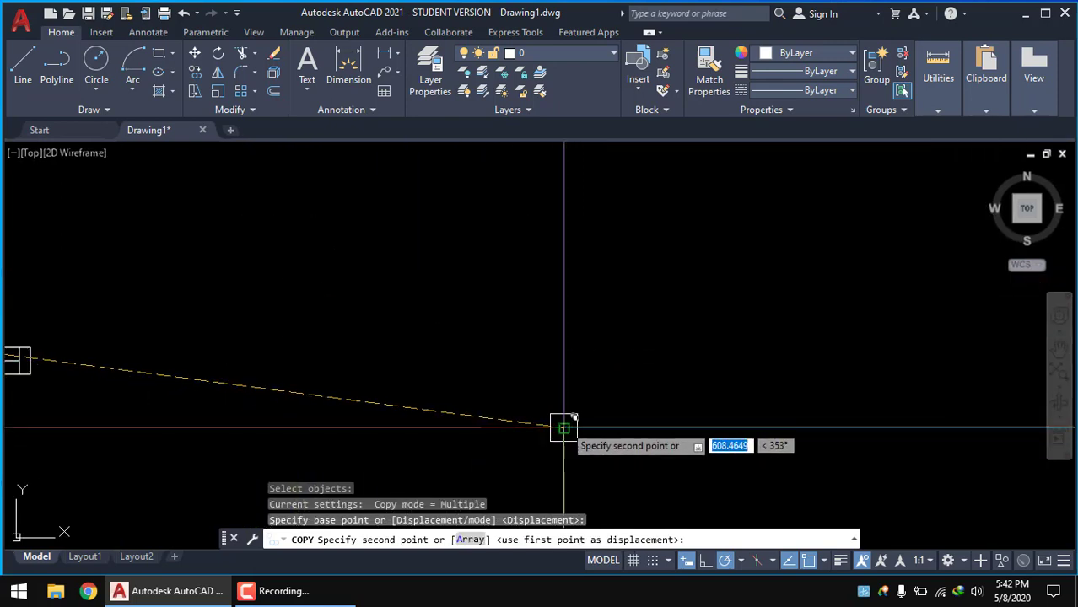
click(558, 430)
Place more column copies at a wall junction and the lower-right corner, then finish copying
scroll(514, 429, down, 2)
middle_drag(576, 369, 281, 381)
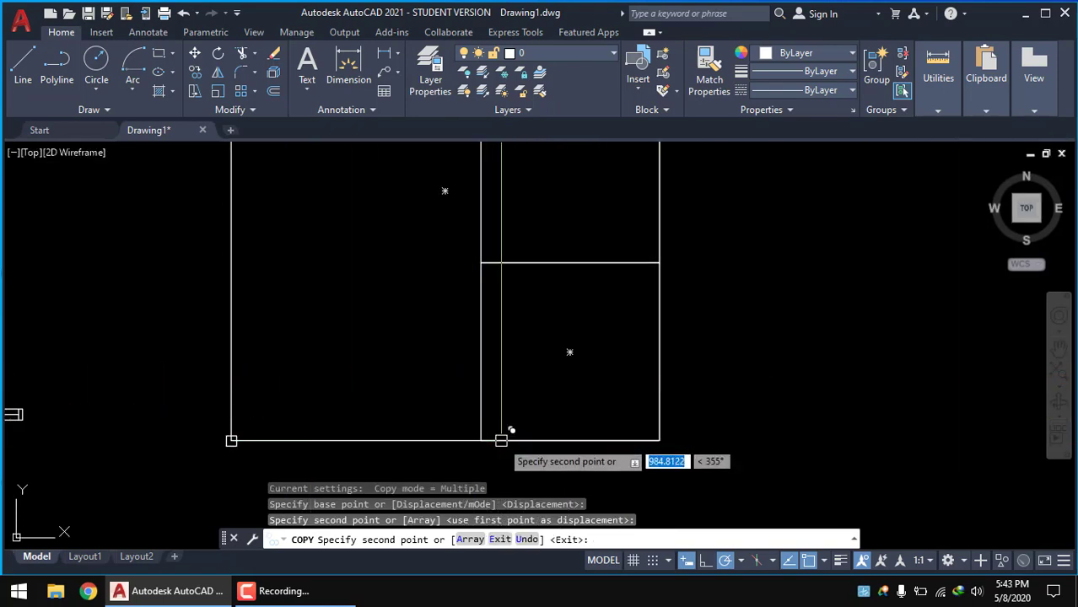
click(481, 263)
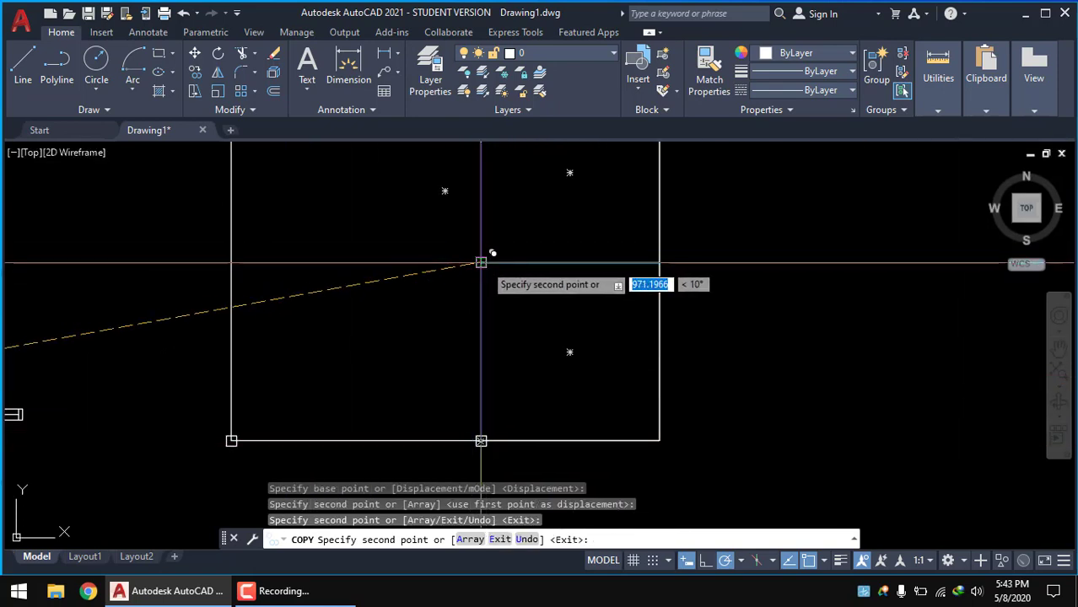
click(658, 439)
scroll(588, 240, down, 3)
scroll(543, 305, up, 2)
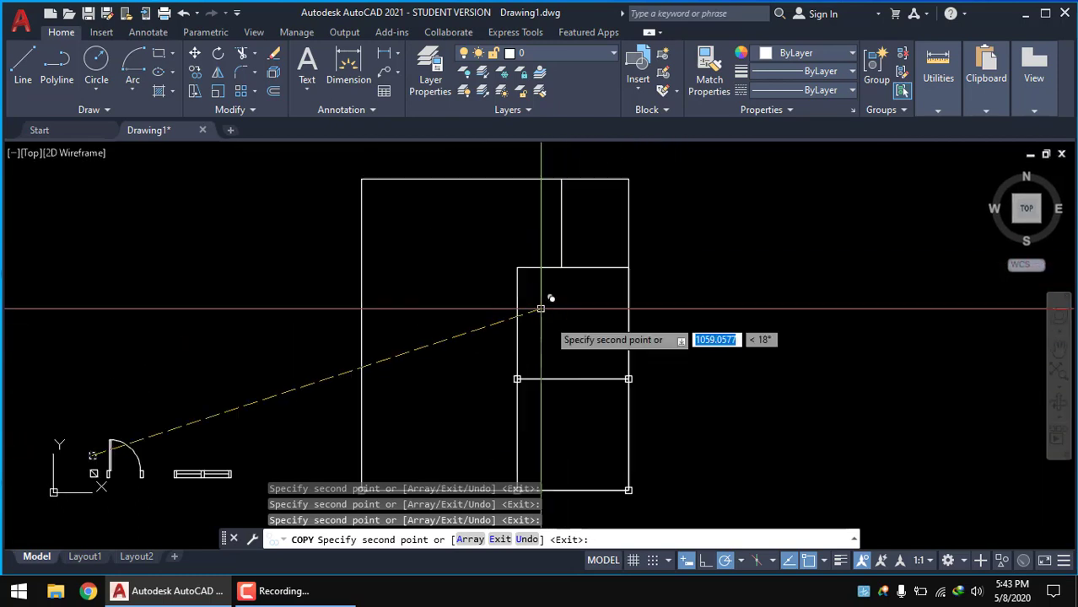
scroll(520, 245, up, 1)
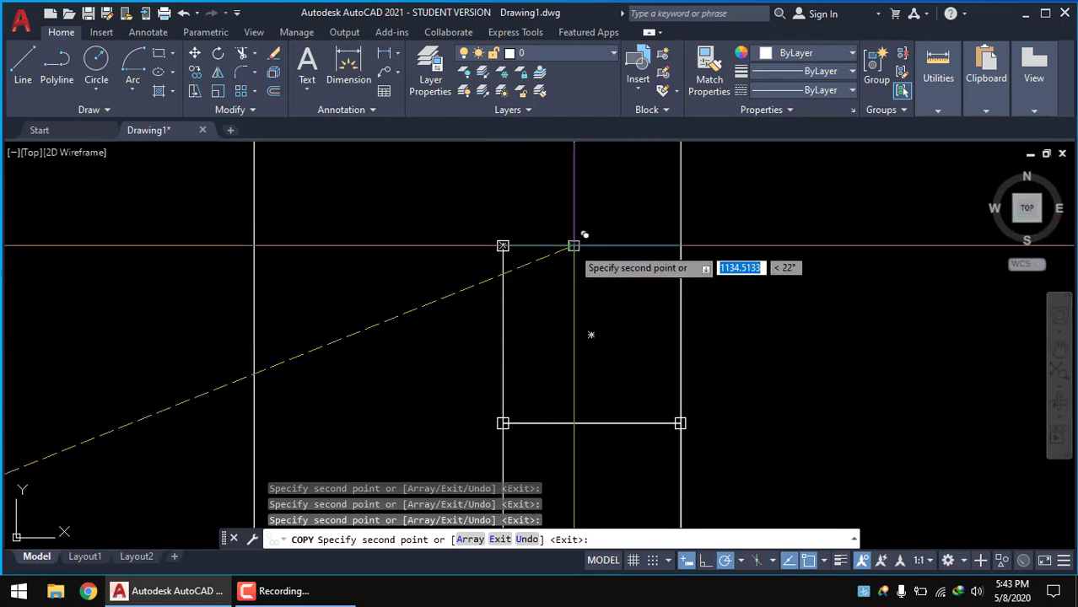
mouse_move(588, 207)
middle_down()
mouse_move(589, 248)
mouse_move(560, 326)
middle_up()
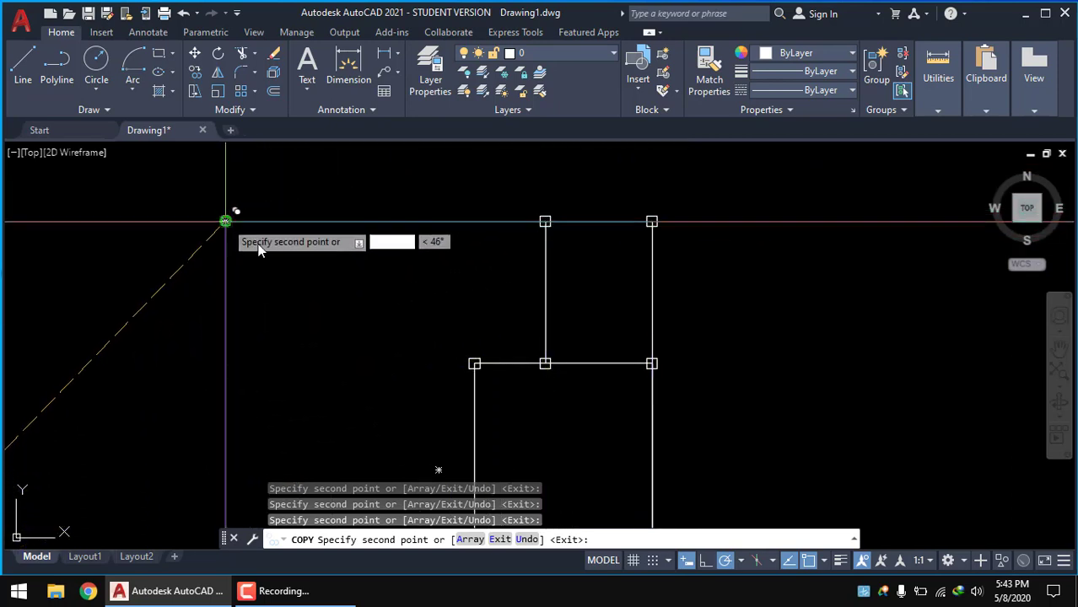
scroll(286, 278, down, 5)
scroll(319, 271, up, 4)
right_click(279, 276)
click(313, 284)
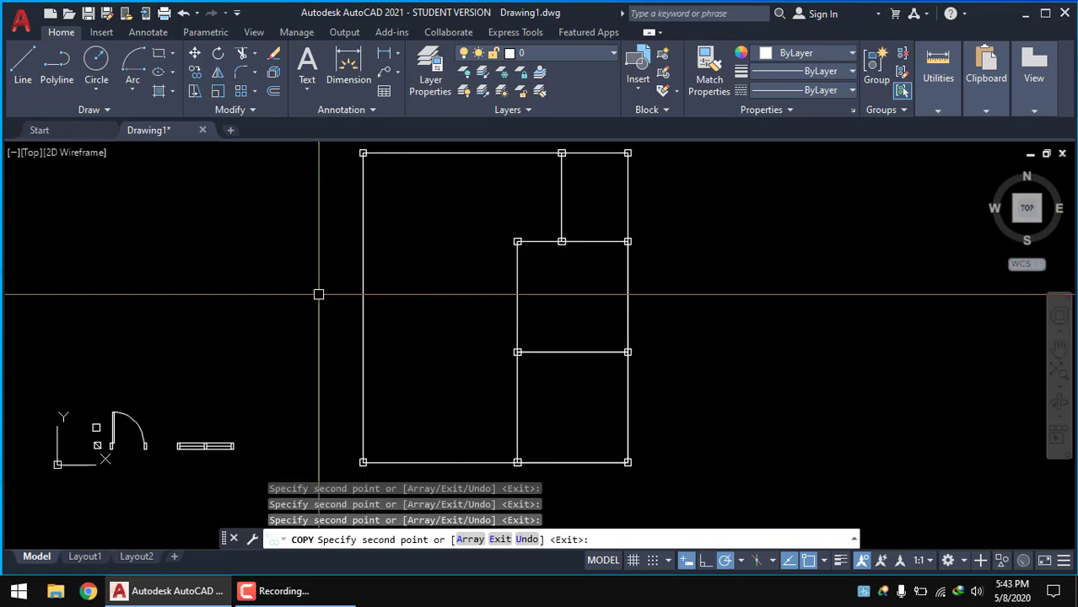
scroll(292, 310, up, 2)
scroll(293, 311, up, 4)
key(Escape)
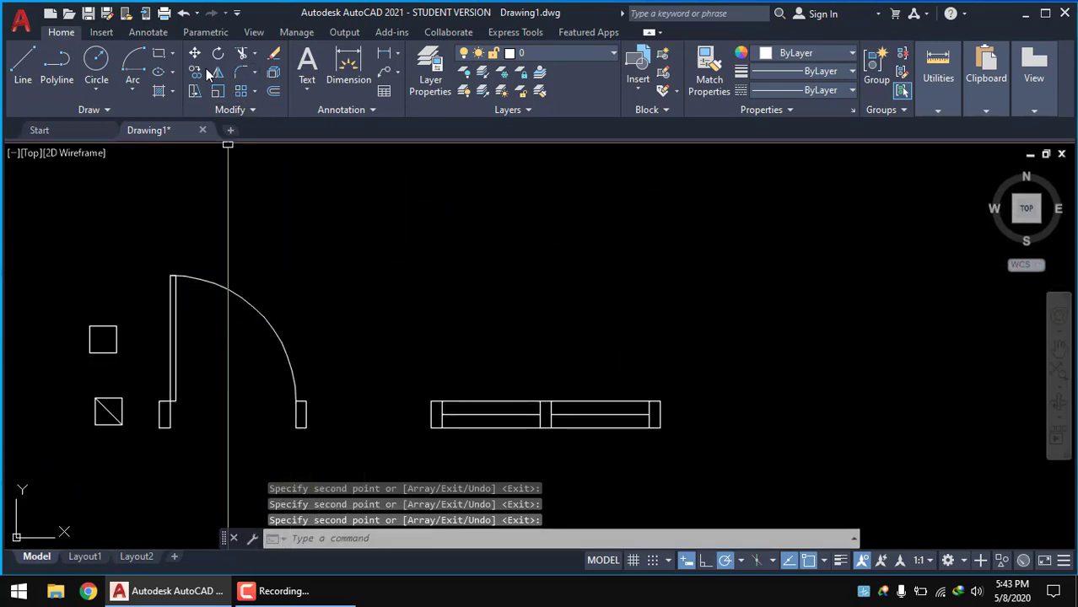
Start copying the door symbol, window-selecting its four parts and using the jamb corner as base point
click(194, 73)
click(344, 498)
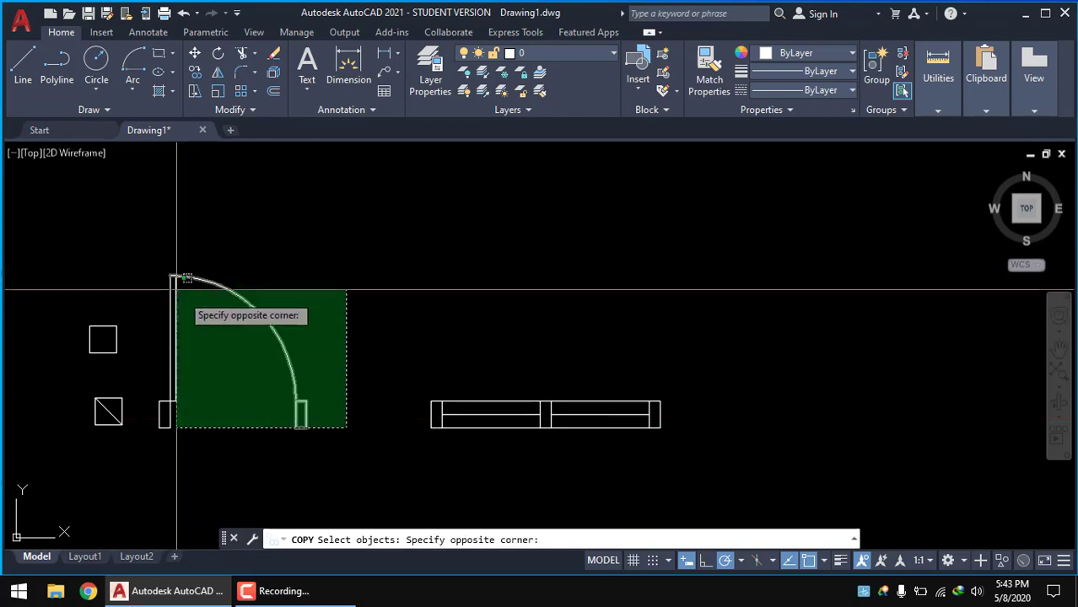
click(177, 291)
key(Return)
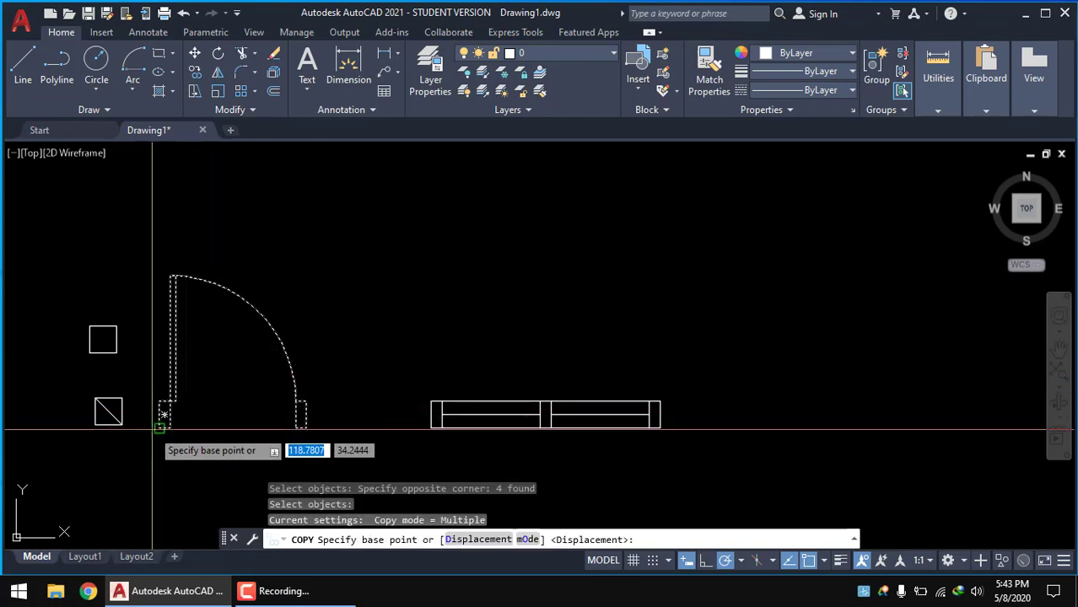
click(160, 426)
Place three door copies inside the layout, one in the upper room, then finish copying
scroll(164, 427, down, 4)
scroll(377, 384, up, 4)
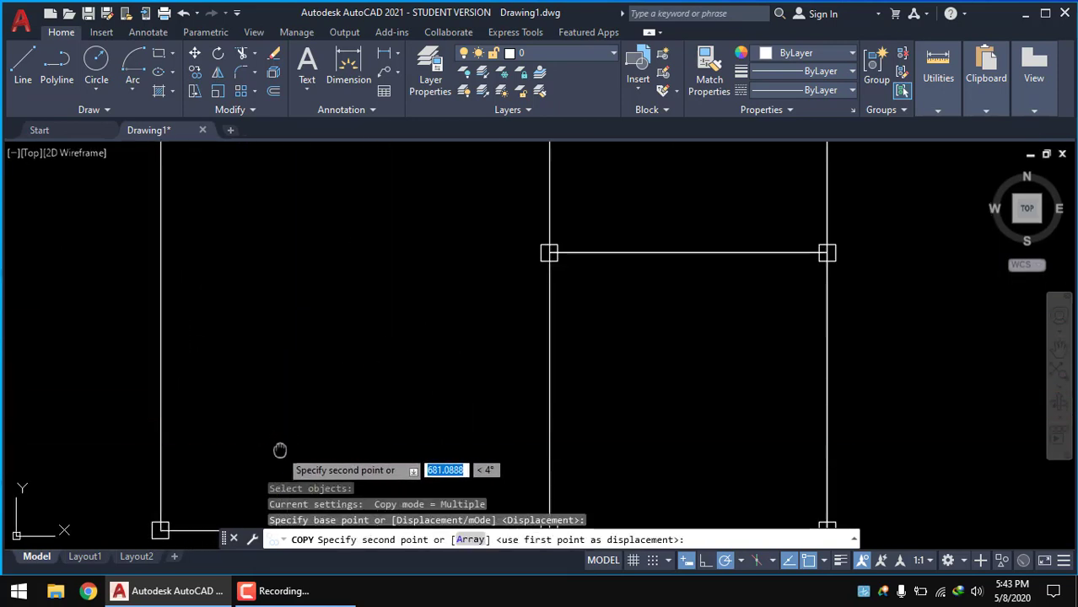
middle_drag(282, 451, 329, 349)
click(253, 397)
middle_drag(683, 253, 552, 359)
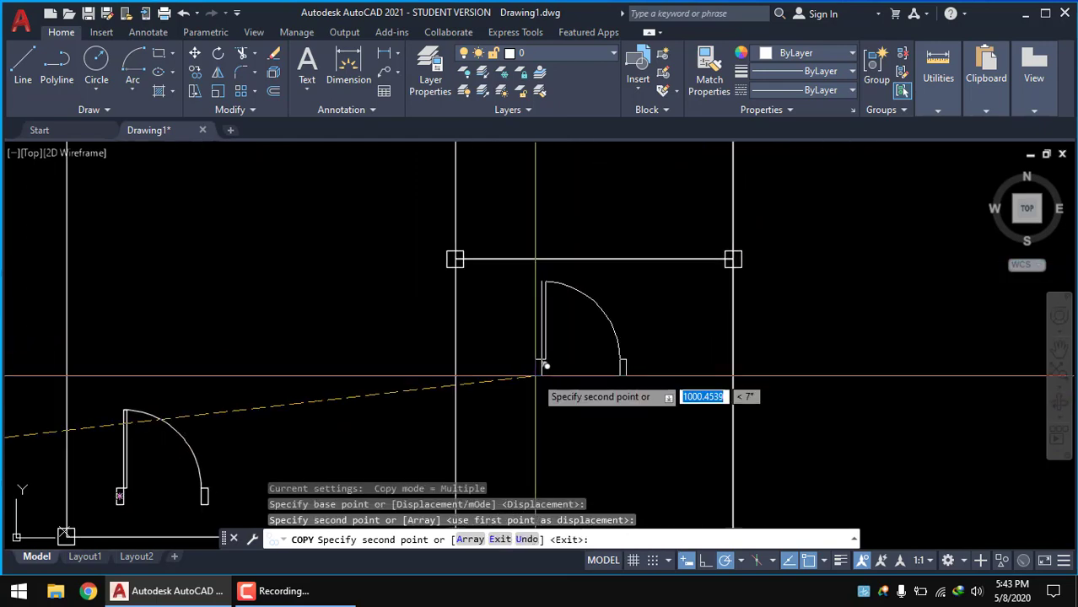
click(516, 374)
scroll(527, 371, down, 4)
scroll(557, 310, up, 2)
middle_drag(524, 241, 513, 349)
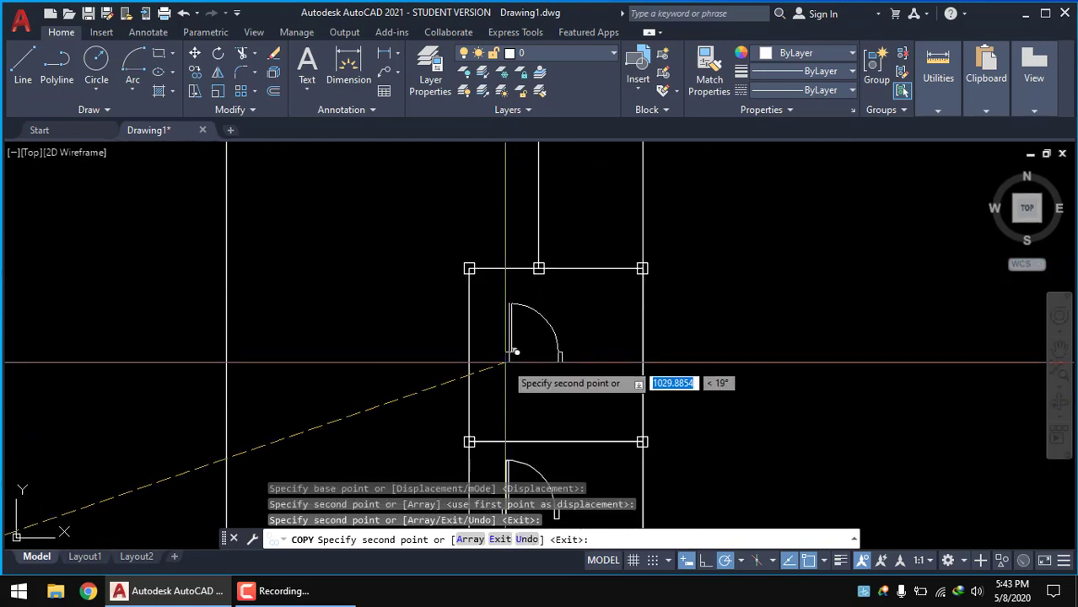
click(506, 349)
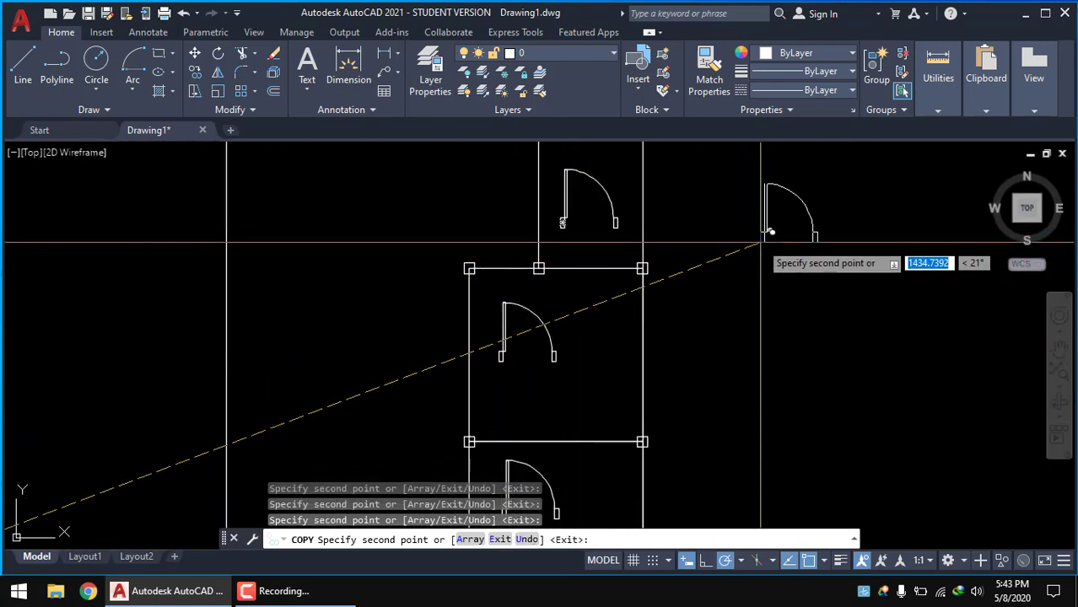
right_click(729, 242)
click(755, 251)
middle_drag(365, 339, 505, 330)
scroll(419, 390, up, 5)
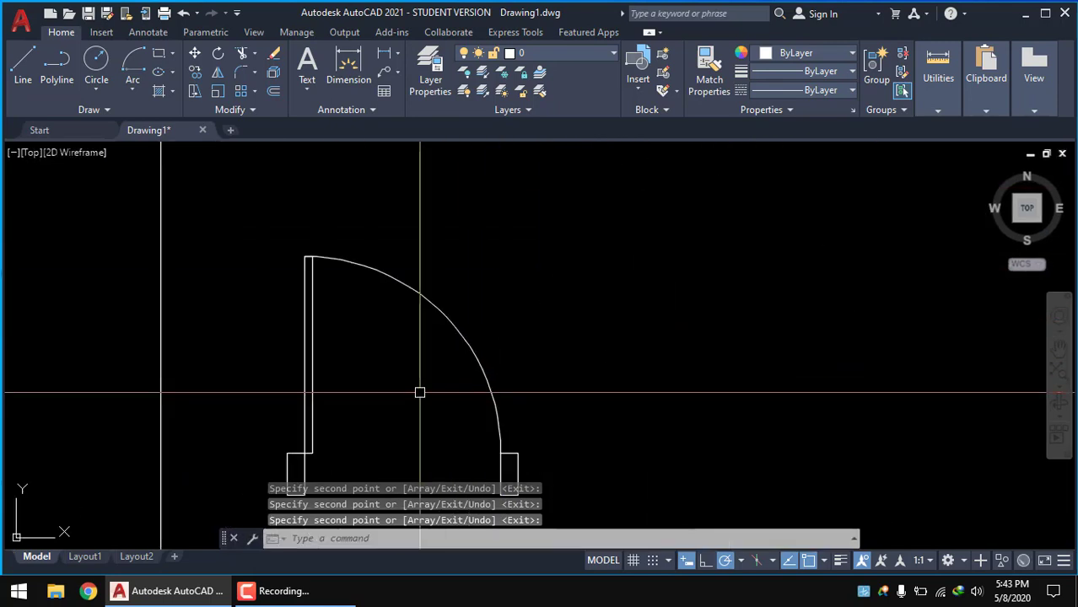
scroll(419, 389, up, 1)
Move the lower-left door up and left so it sits against the corner column
click(195, 54)
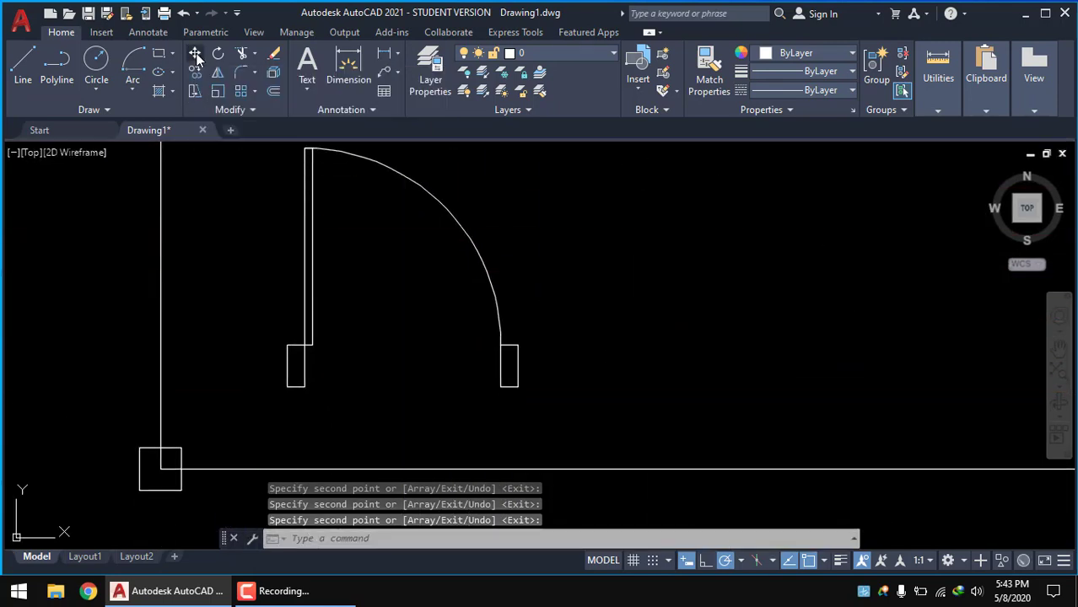
click(558, 414)
click(278, 247)
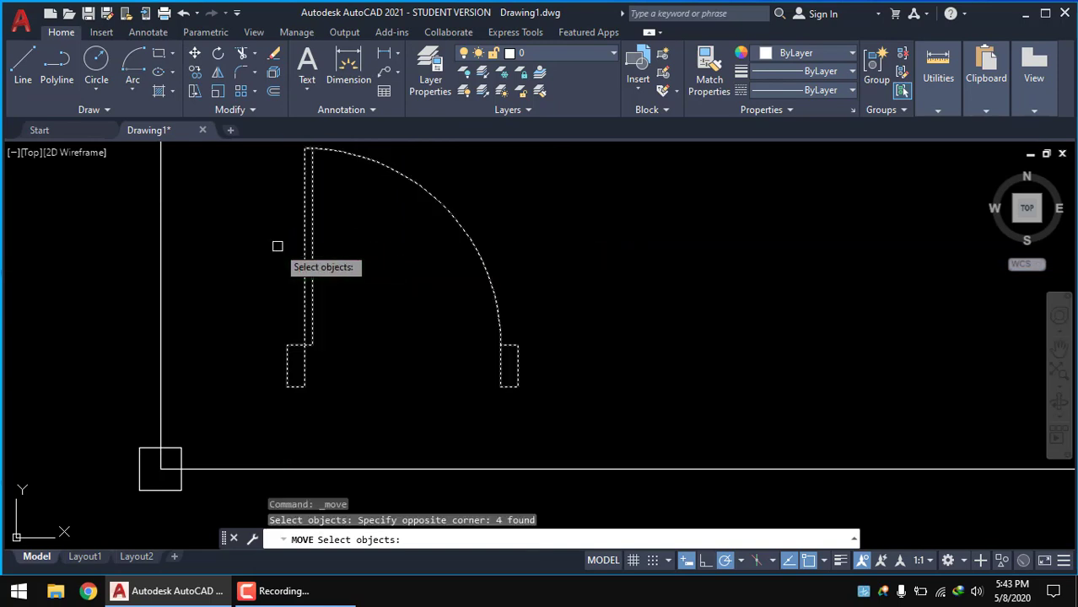
key(Return)
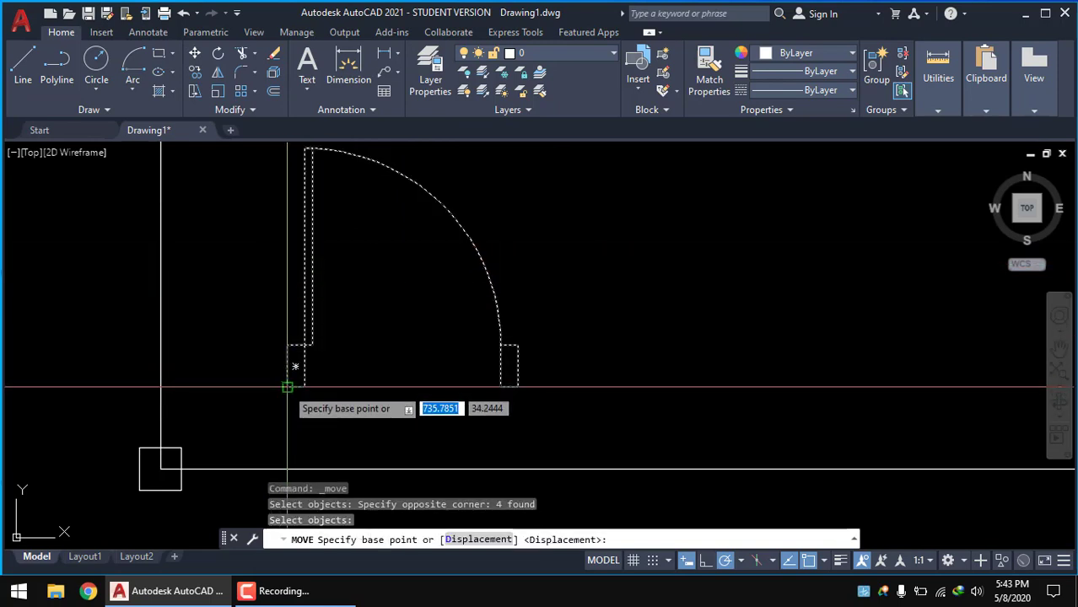
scroll(287, 387, up, 2)
scroll(300, 381, up, 2)
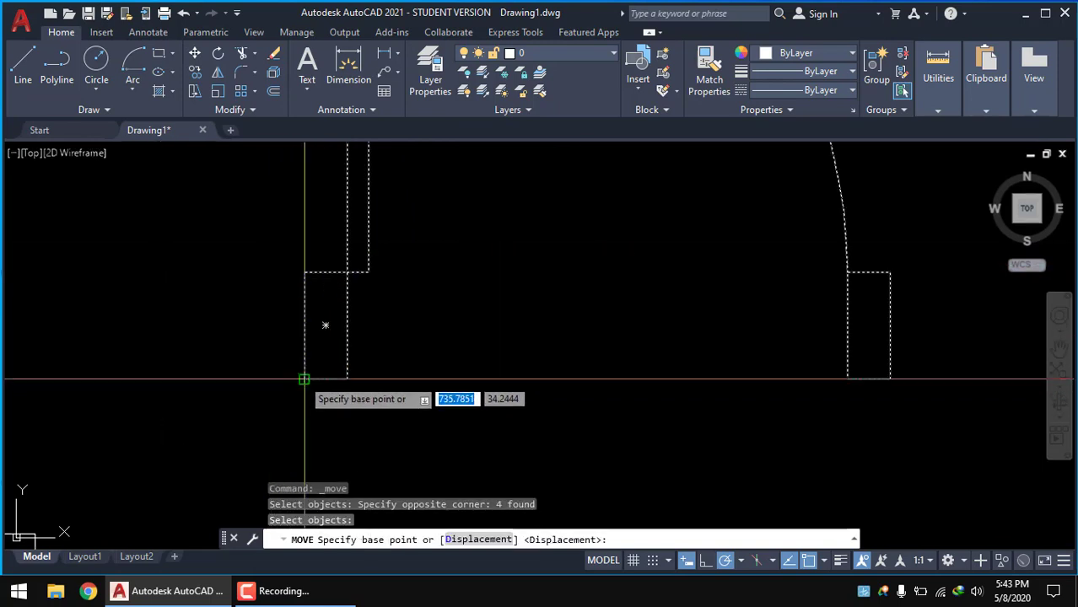
click(303, 380)
scroll(276, 378, down, 3)
scroll(351, 281, up, 2)
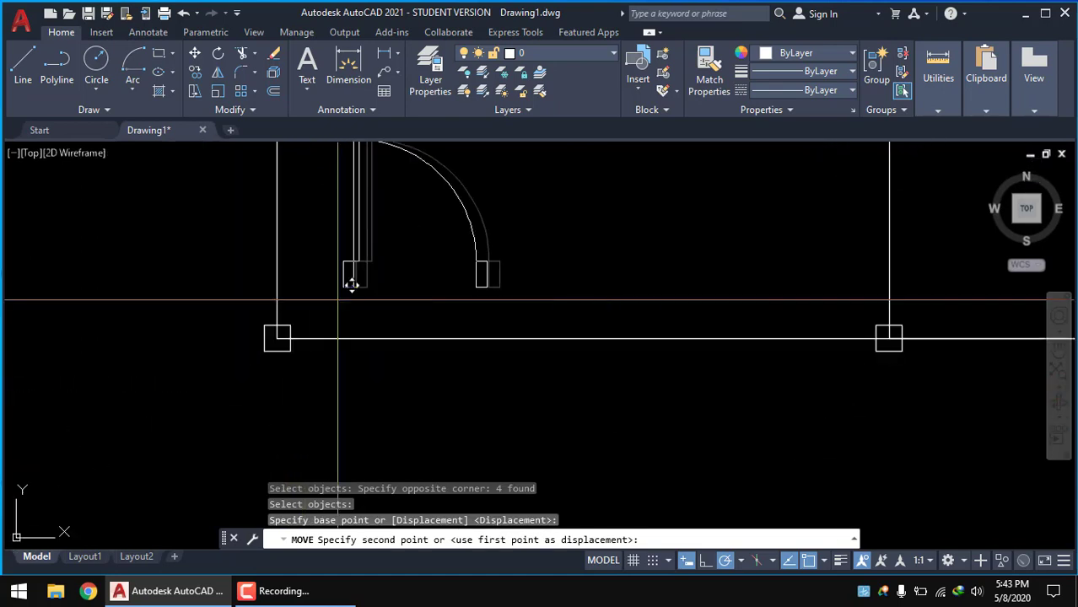
scroll(303, 351, up, 1)
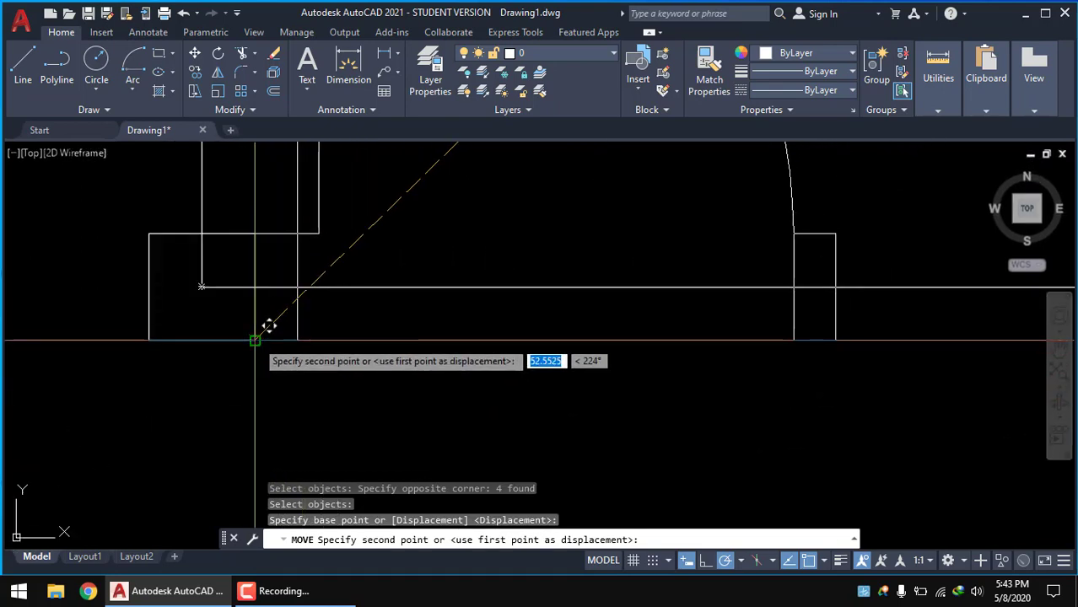
click(265, 279)
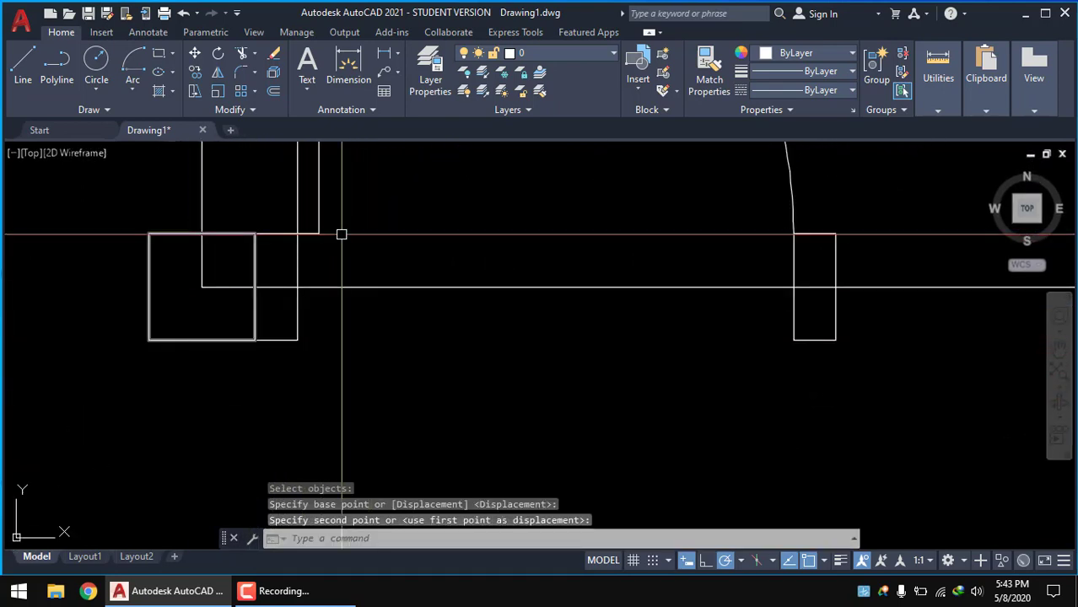
scroll(357, 342, down, 5)
middle_drag(357, 342, 195, 468)
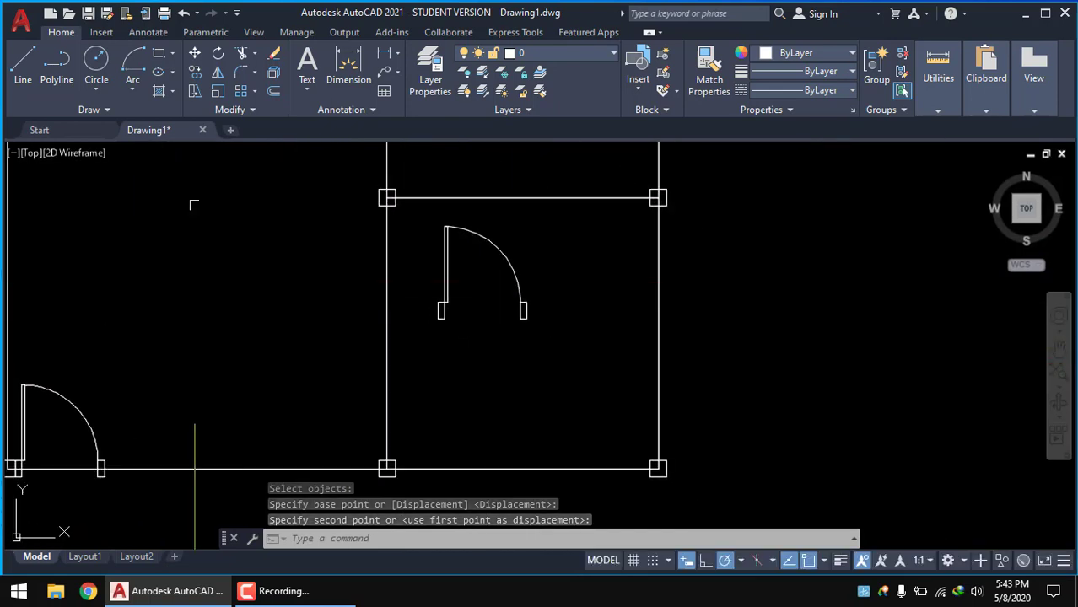
Start rotating the door inside the room by window-selecting it
click(218, 54)
click(558, 301)
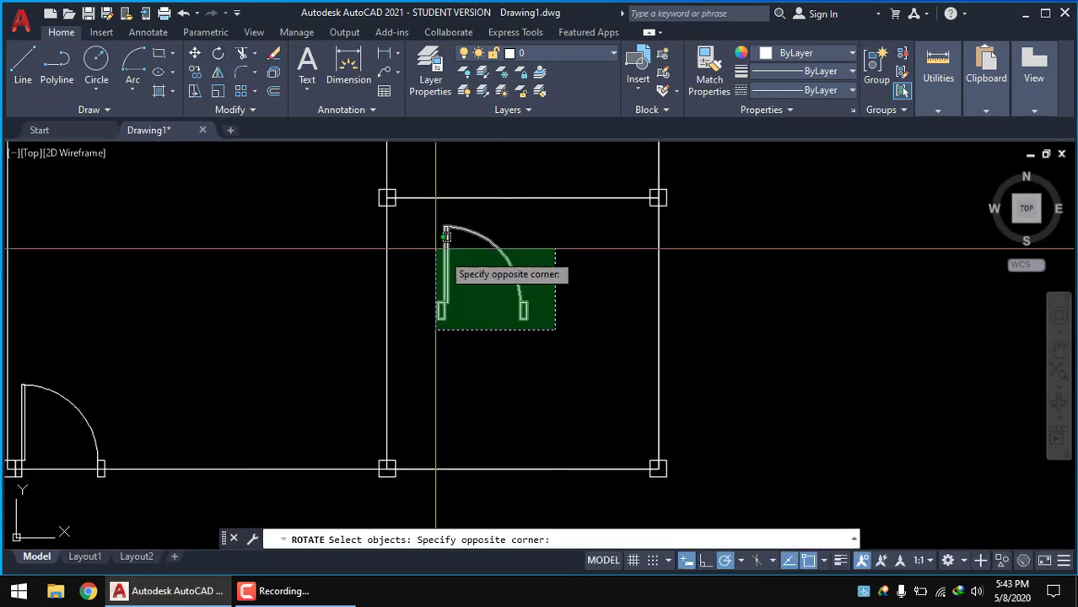
click(433, 243)
key(Return)
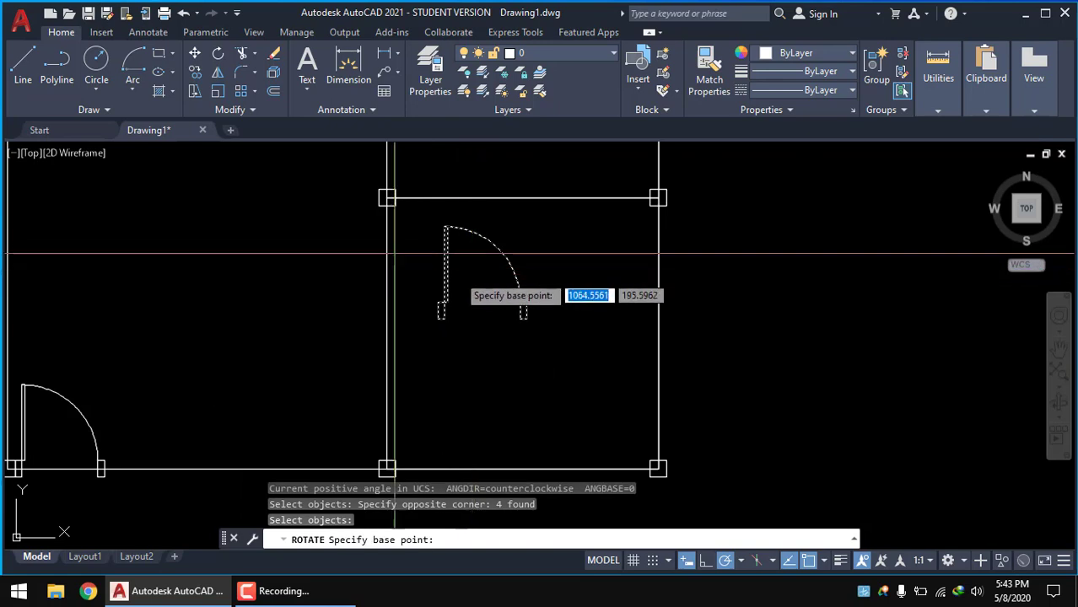
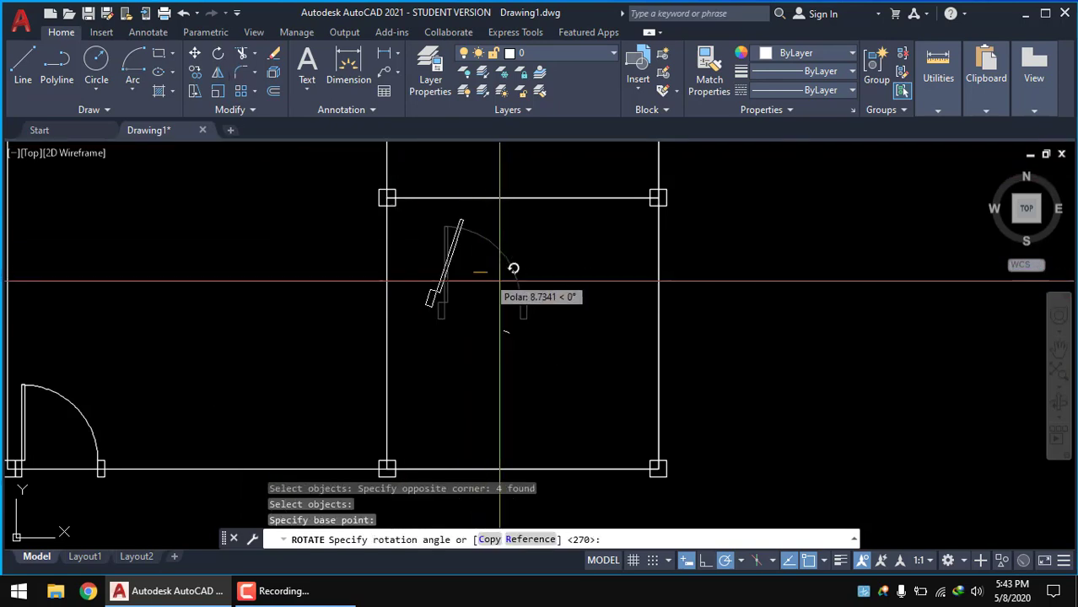
Finish rotating the first door and move it to the upper-left of its room
click(473, 391)
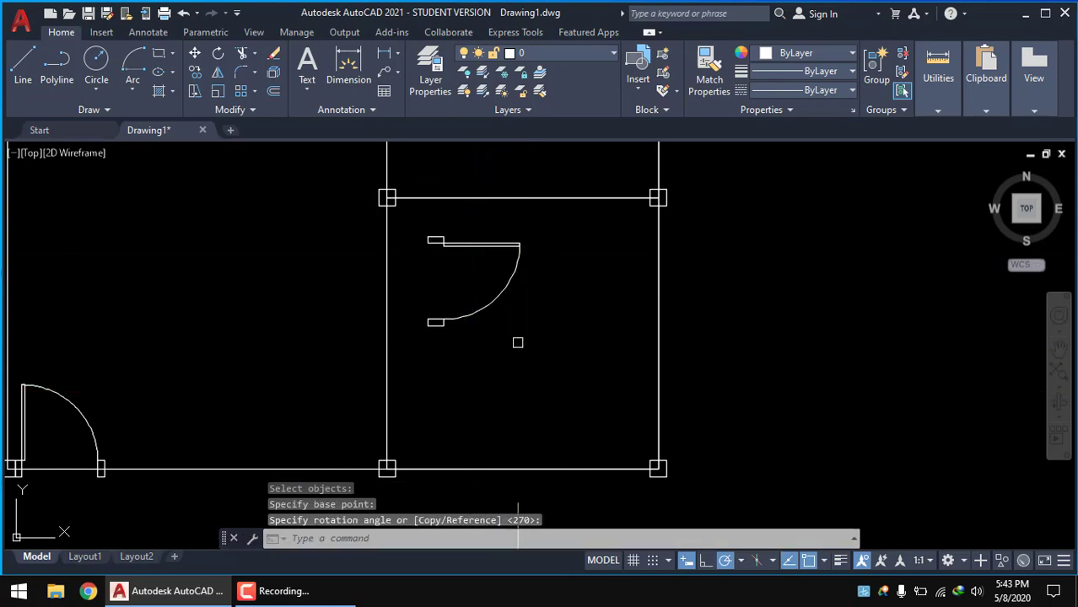
click(195, 54)
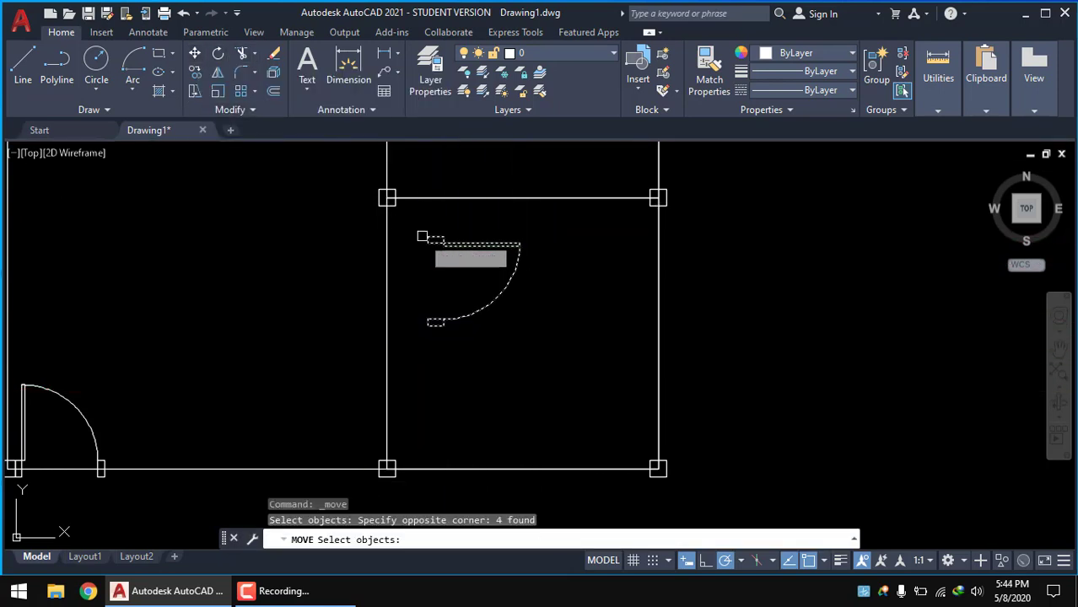
key(Return)
scroll(426, 232, up, 4)
click(441, 254)
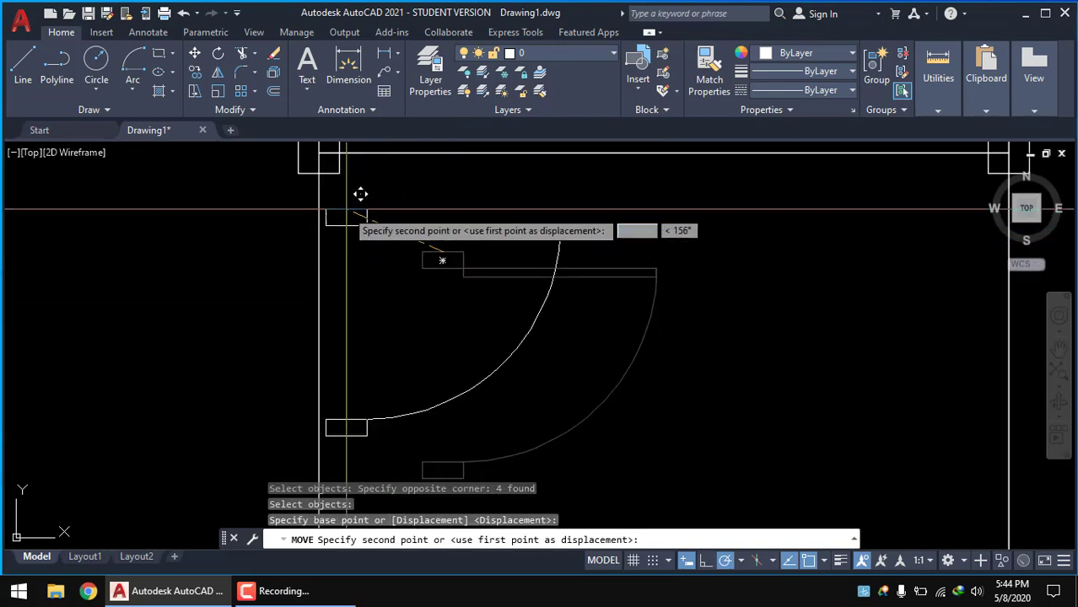
click(320, 172)
scroll(239, 323, down, 5)
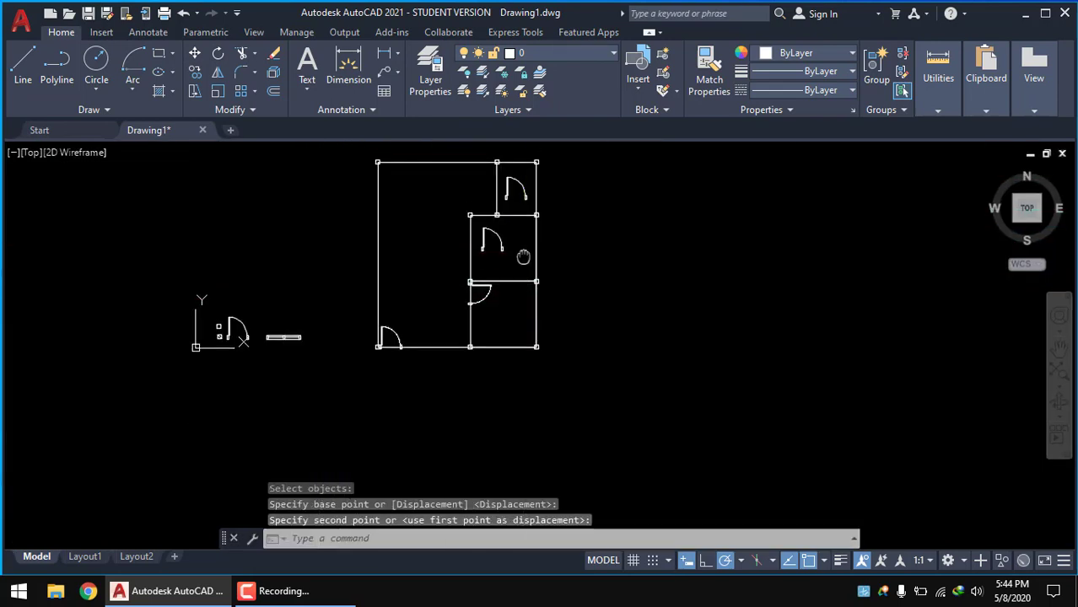
scroll(409, 336, up, 2)
scroll(422, 338, up, 2)
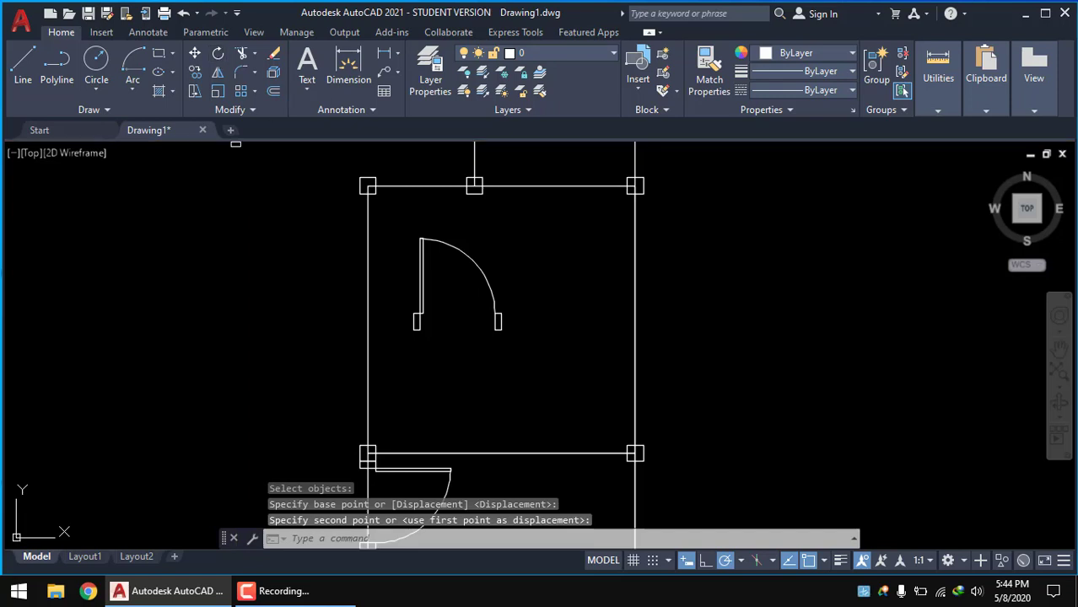
Rotate the second door swing symbol 270° about its pivot point
text(ro)
key(Return)
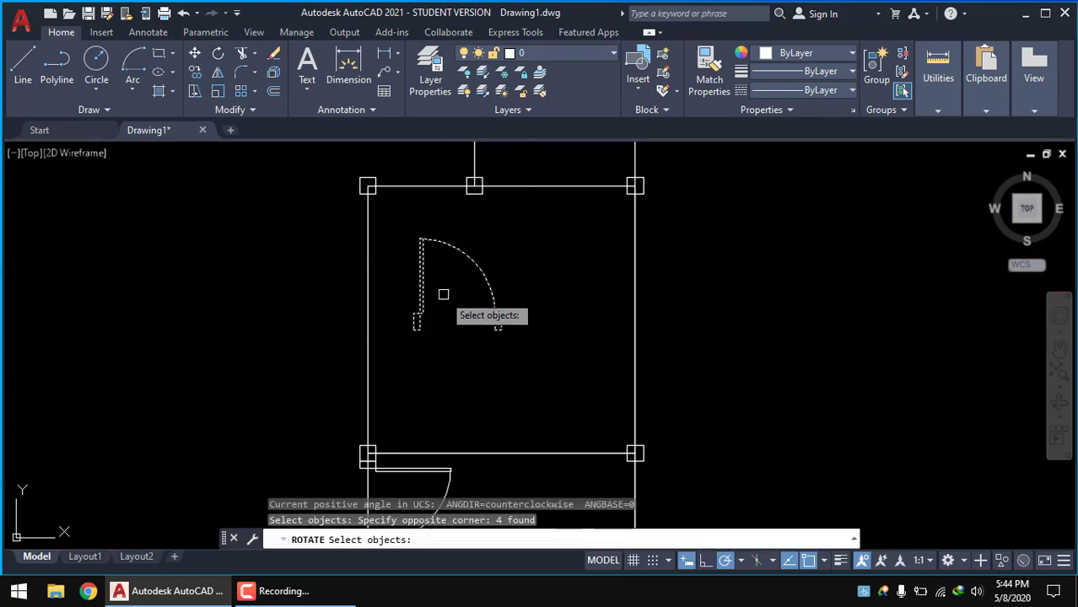
key(Return)
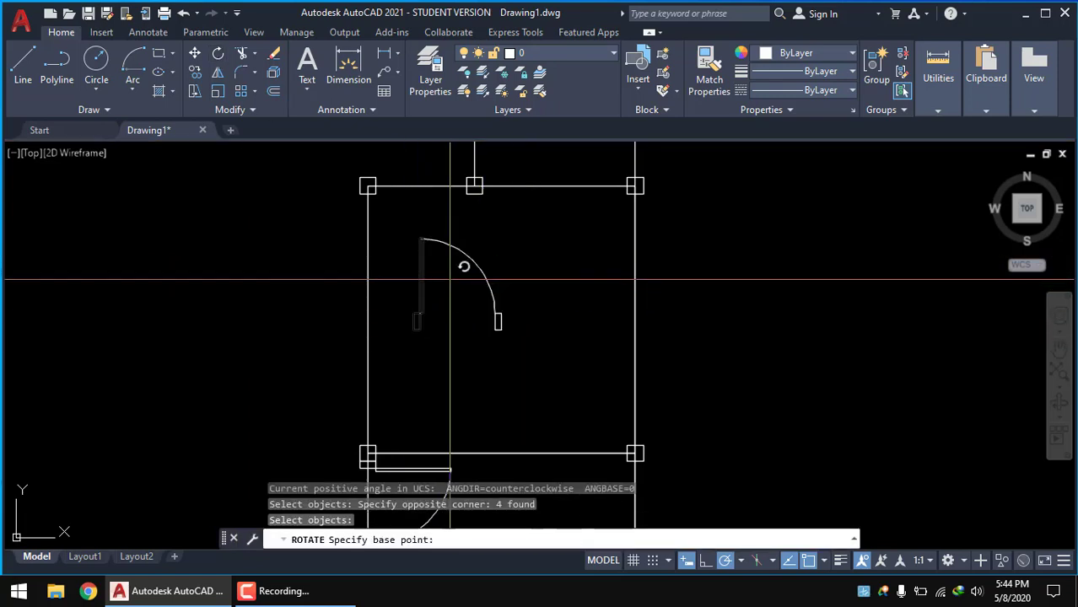
click(451, 279)
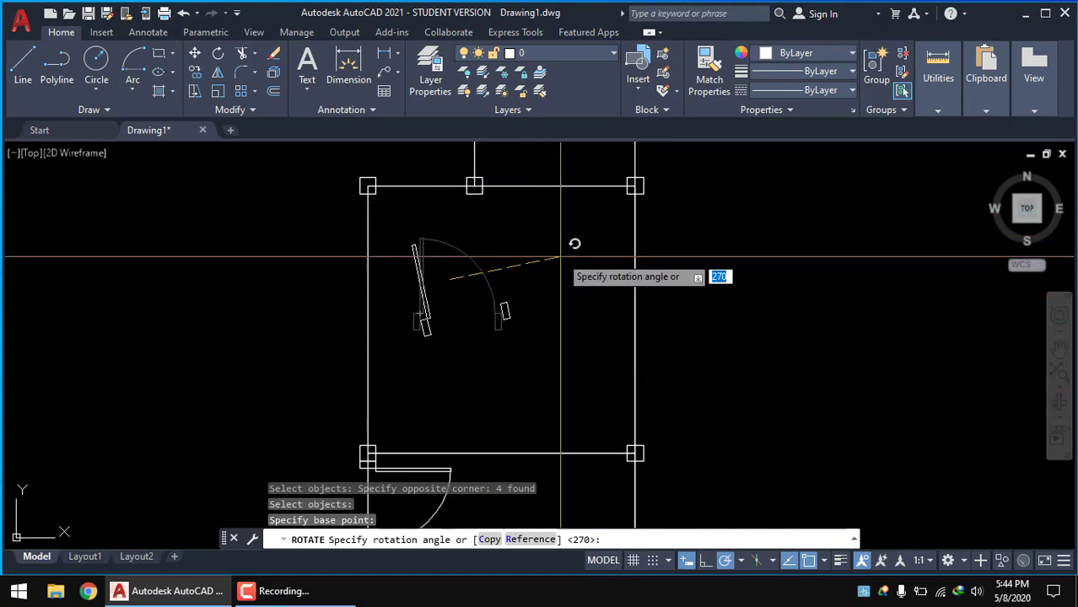
click(449, 384)
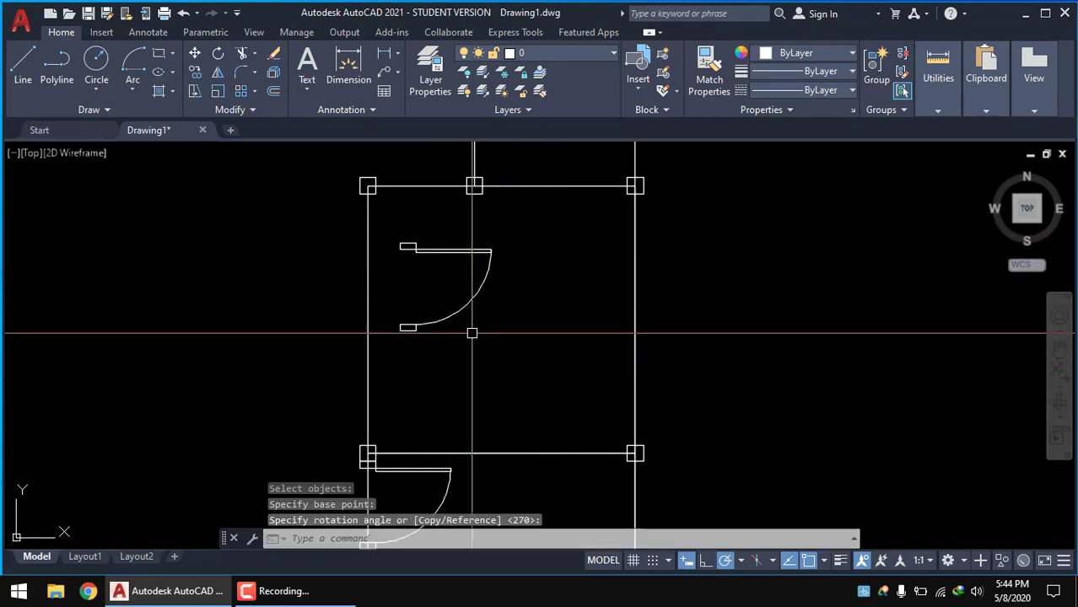
Move the turned door by its hinge against the room's wall corner
click(195, 54)
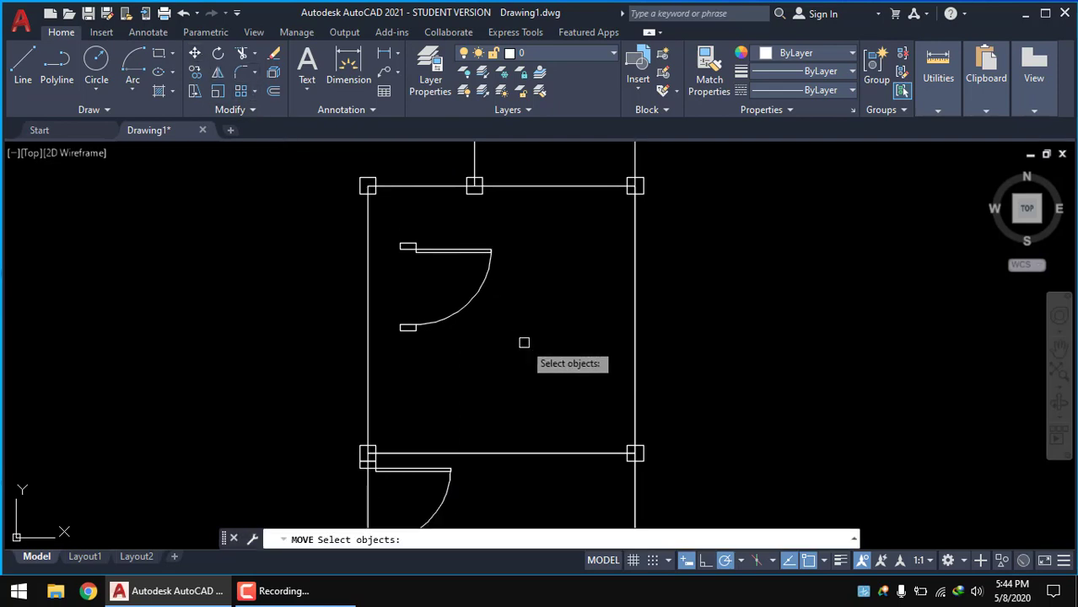
click(403, 229)
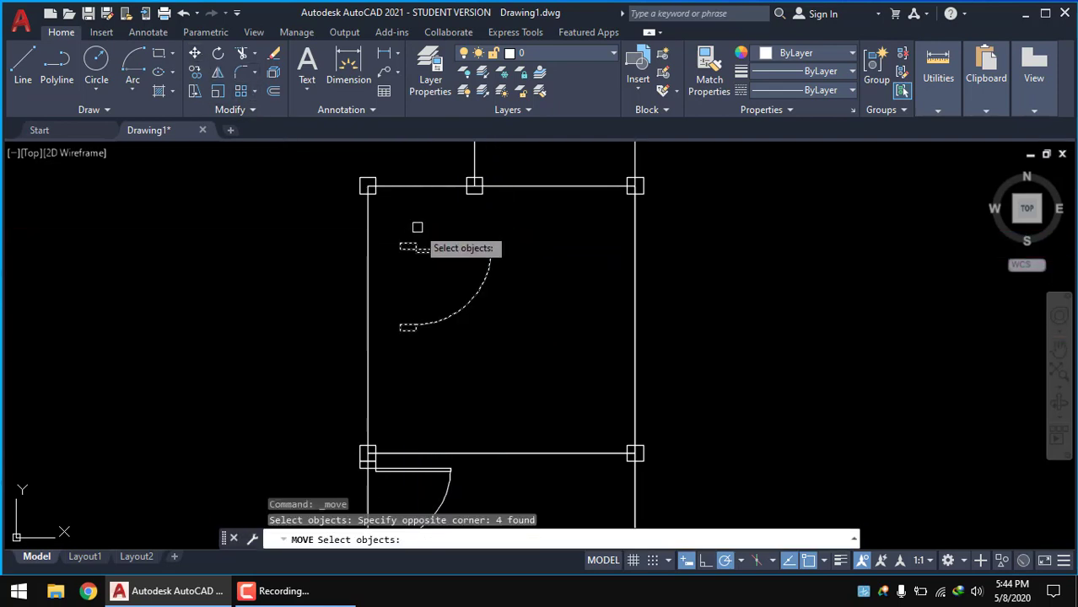
key(Return)
scroll(392, 264, up, 2)
click(382, 268)
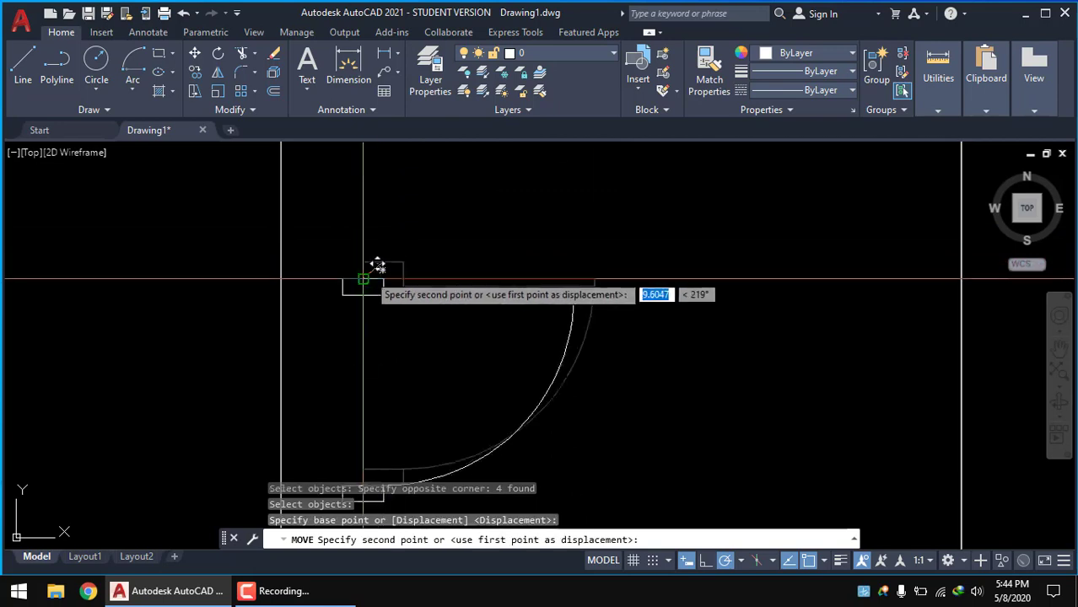
scroll(338, 211, up, 3)
click(329, 175)
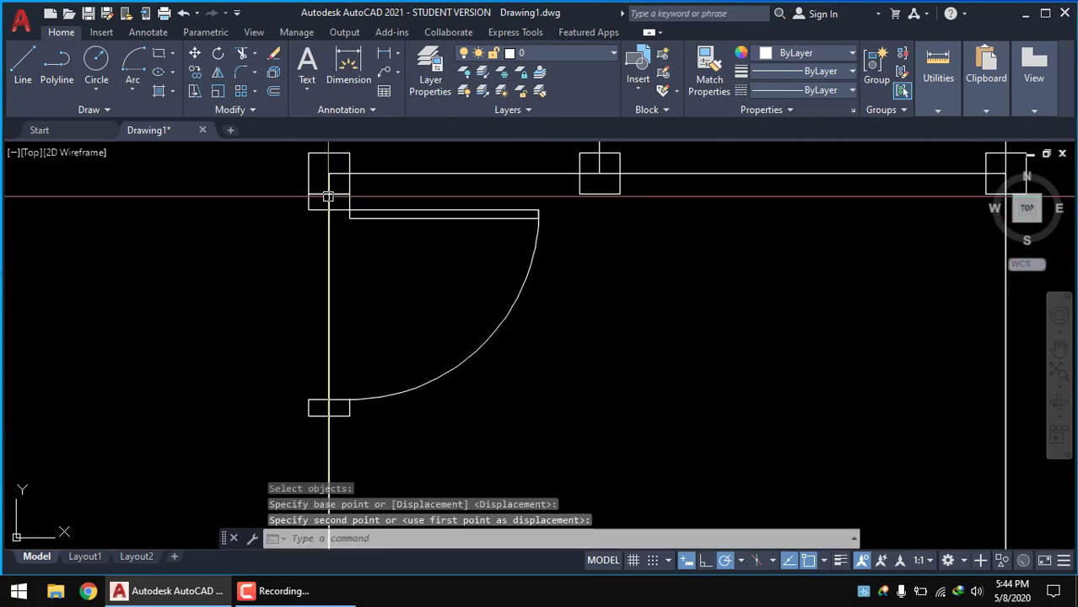
scroll(338, 194, down, 3)
scroll(479, 253, up, 4)
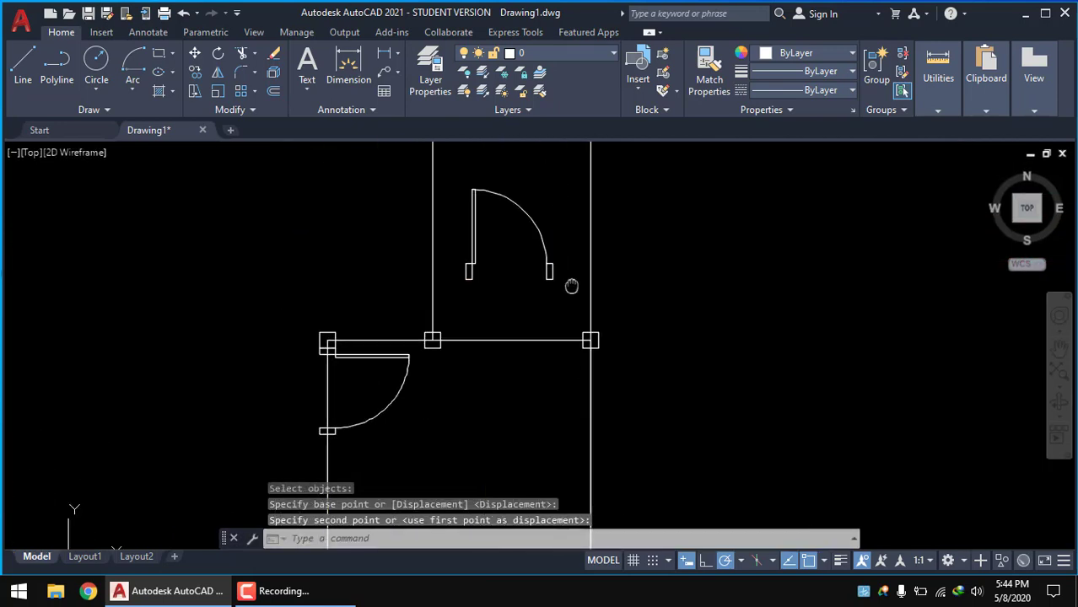
middle_drag(569, 281, 521, 311)
Rotate the upper-room door swing 270° into place
click(218, 54)
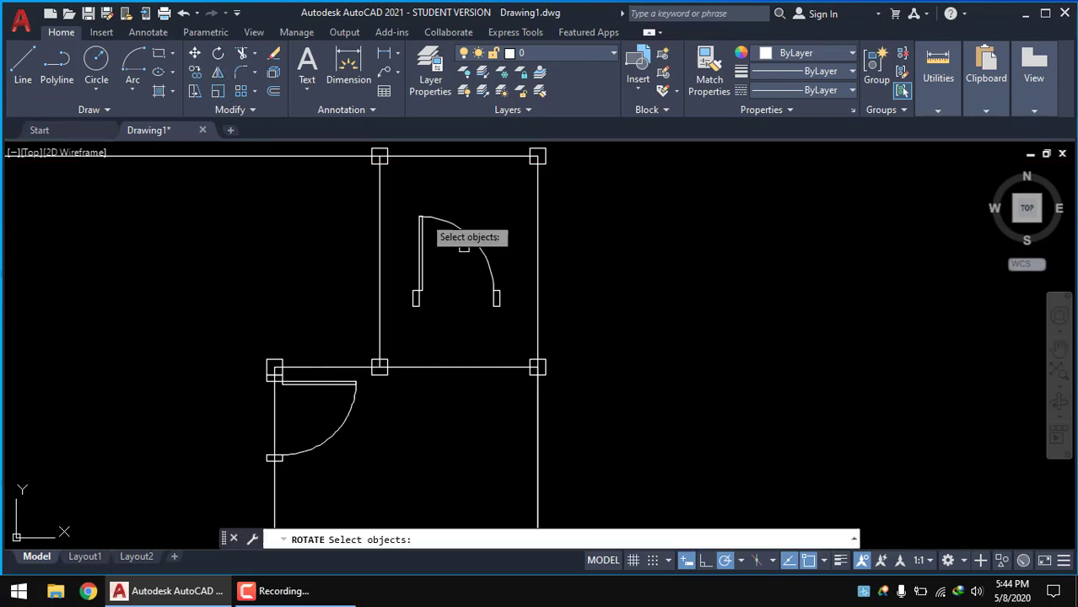
click(521, 310)
click(419, 222)
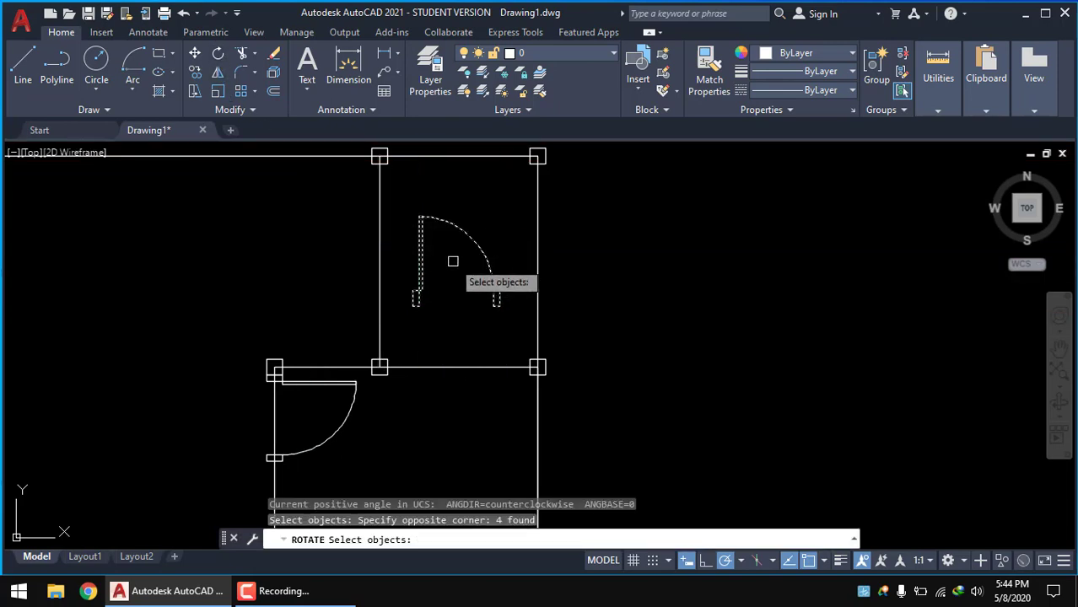
key(Return)
click(453, 263)
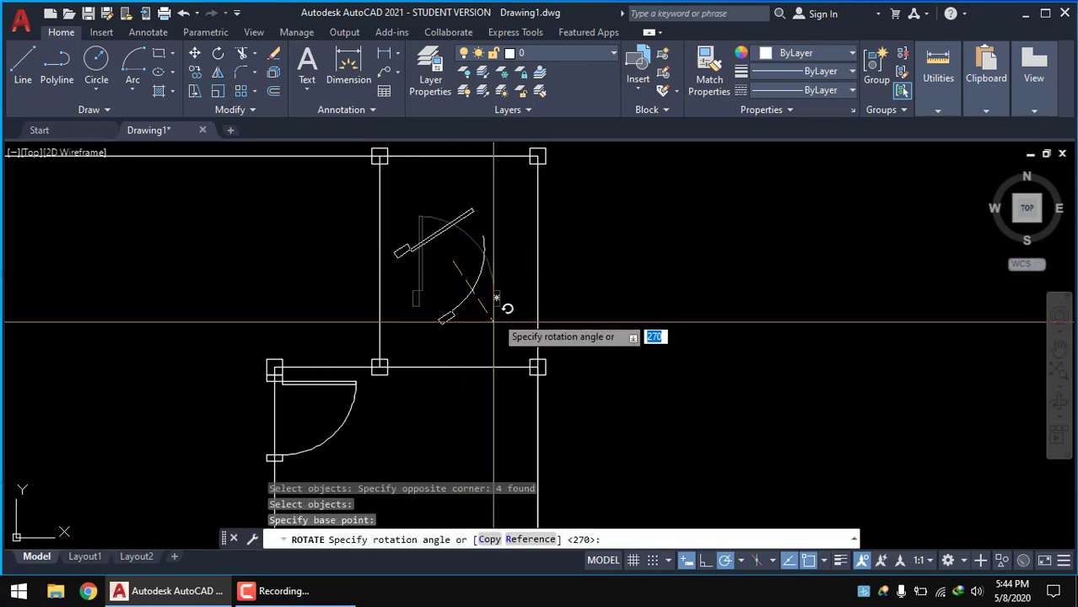
click(454, 340)
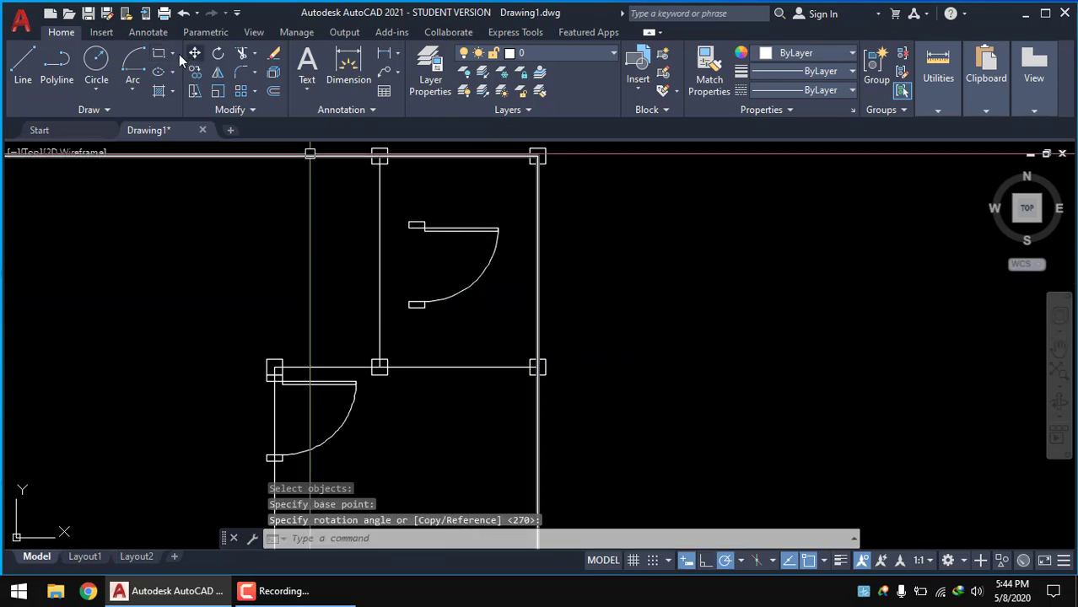
Move the turned upper door slightly higher in the room
text(m)
key(Return)
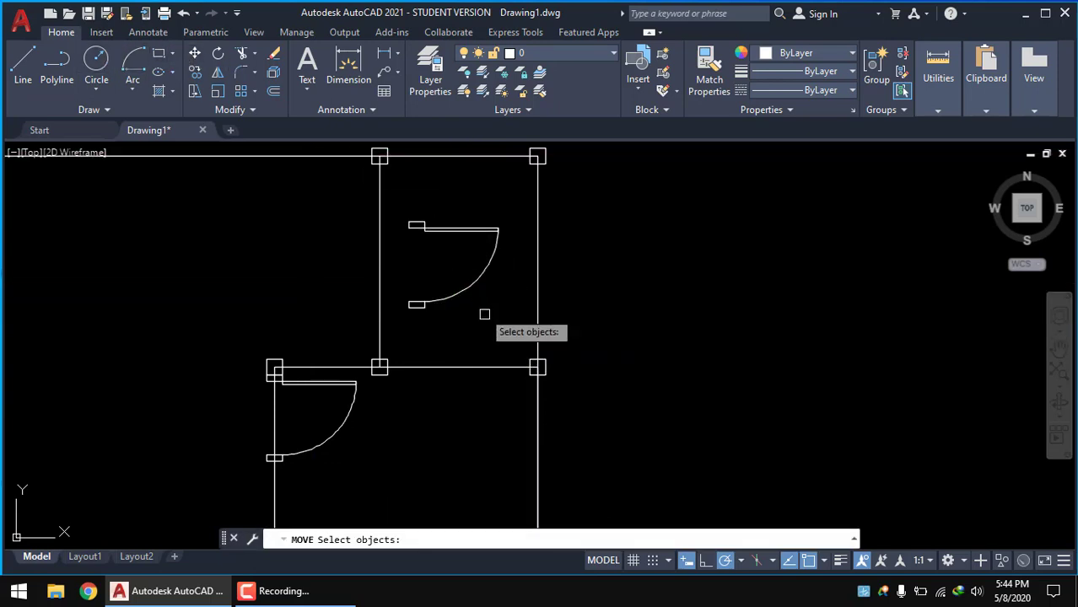
click(407, 210)
key(Return)
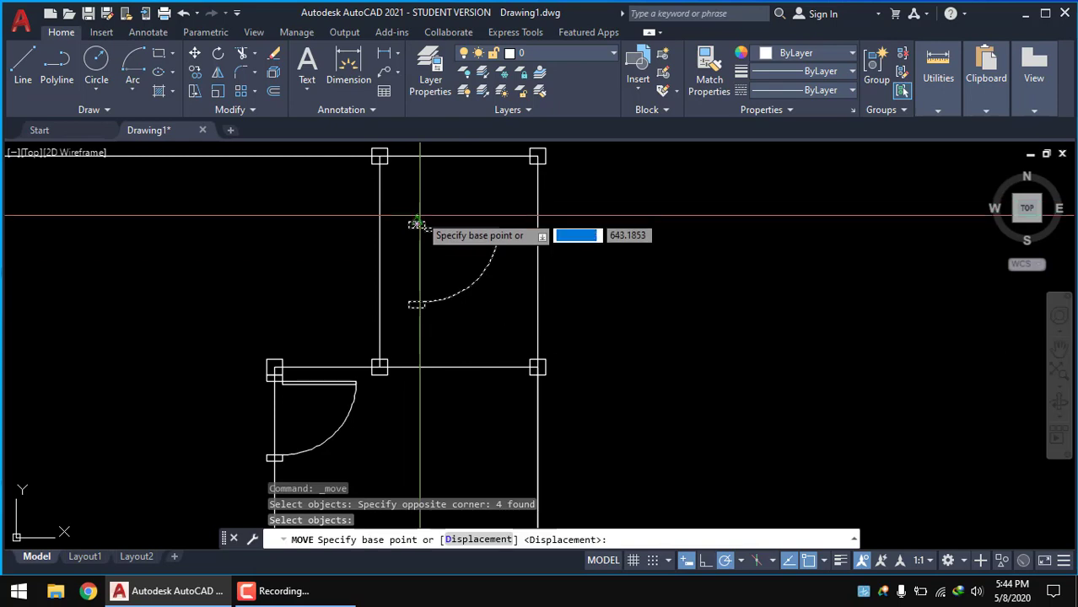
click(415, 226)
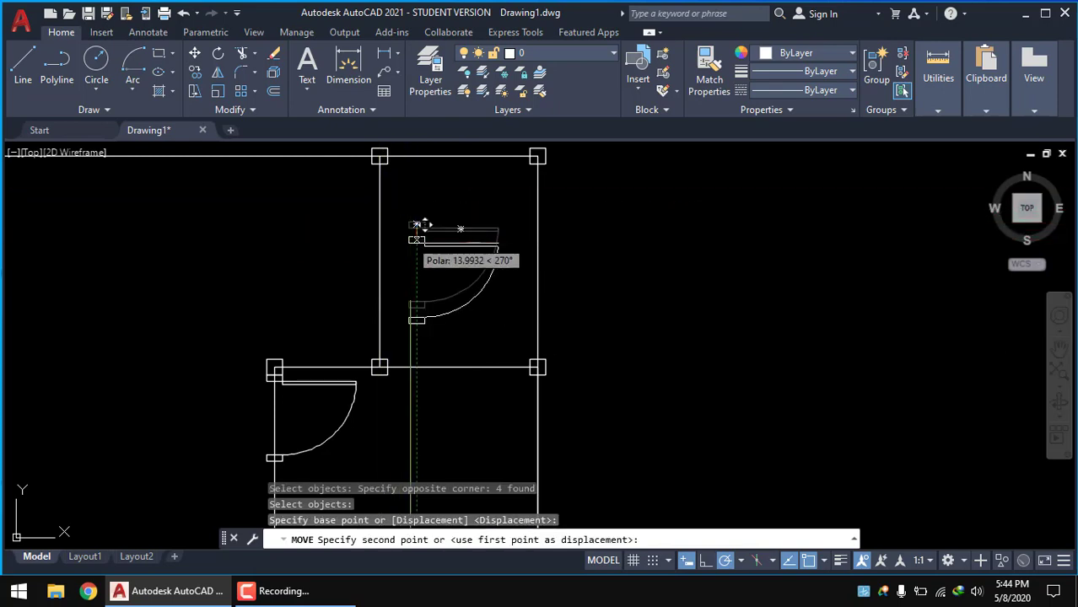
click(418, 218)
scroll(376, 338, up, 4)
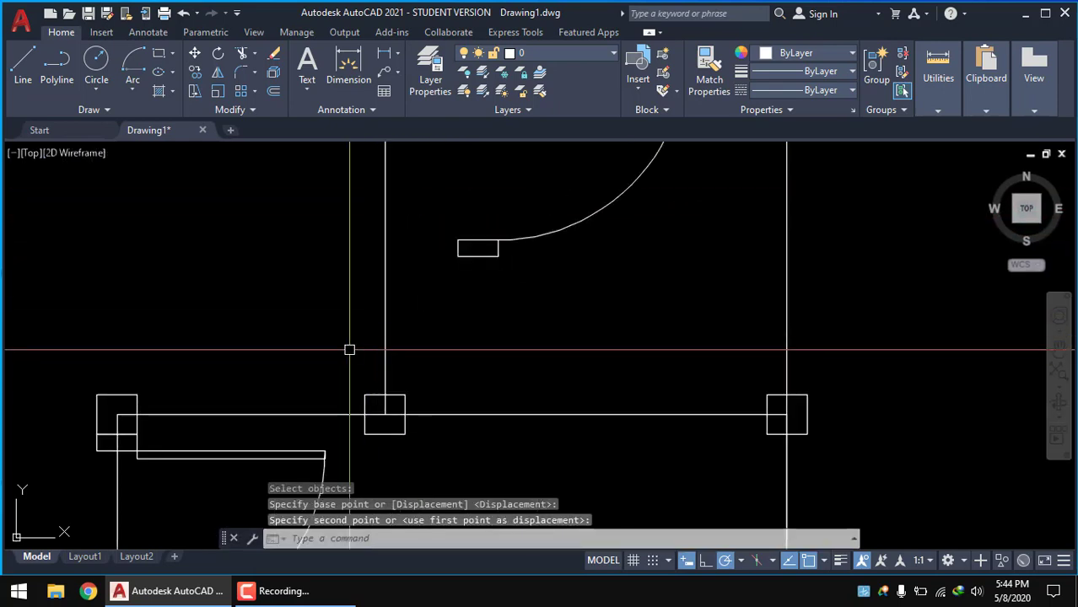
scroll(404, 366, down, 4)
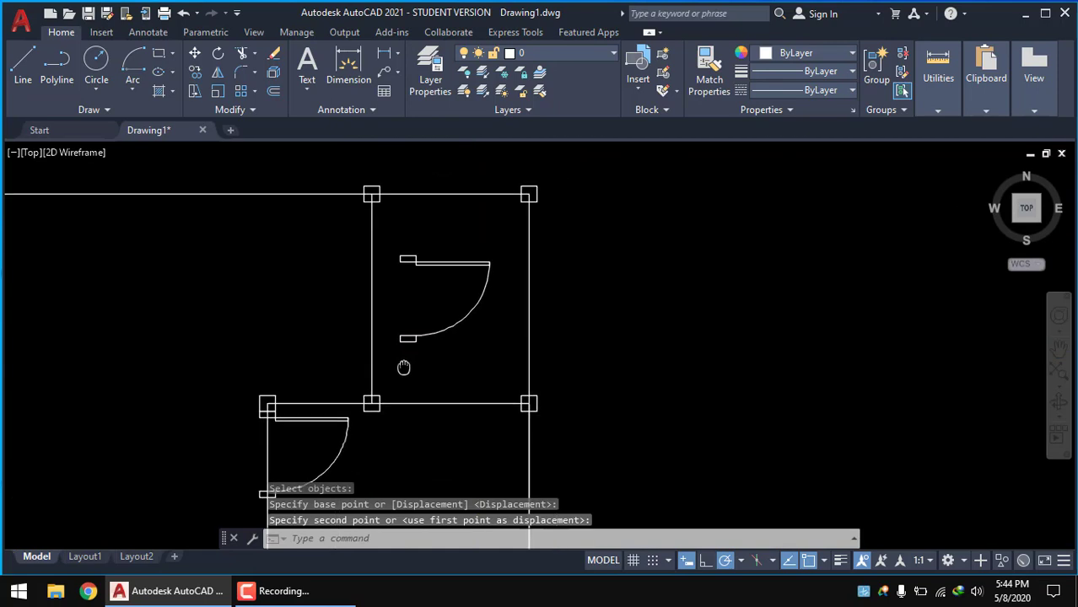
Mirror the upper door so it opens the other way, deleting the original
click(217, 73)
click(423, 334)
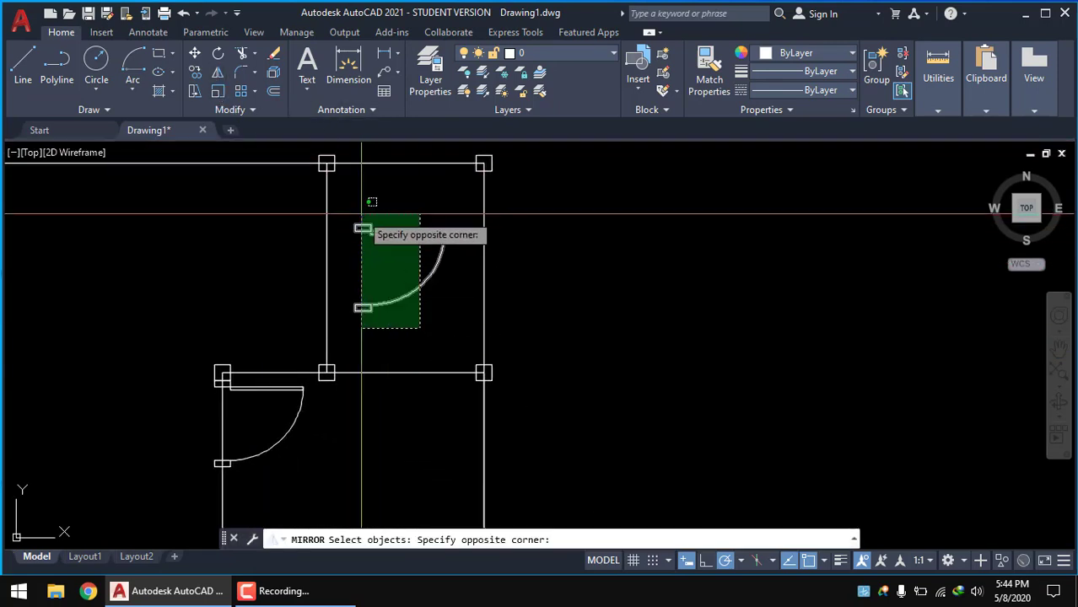
click(371, 193)
key(Return)
scroll(362, 287, up, 2)
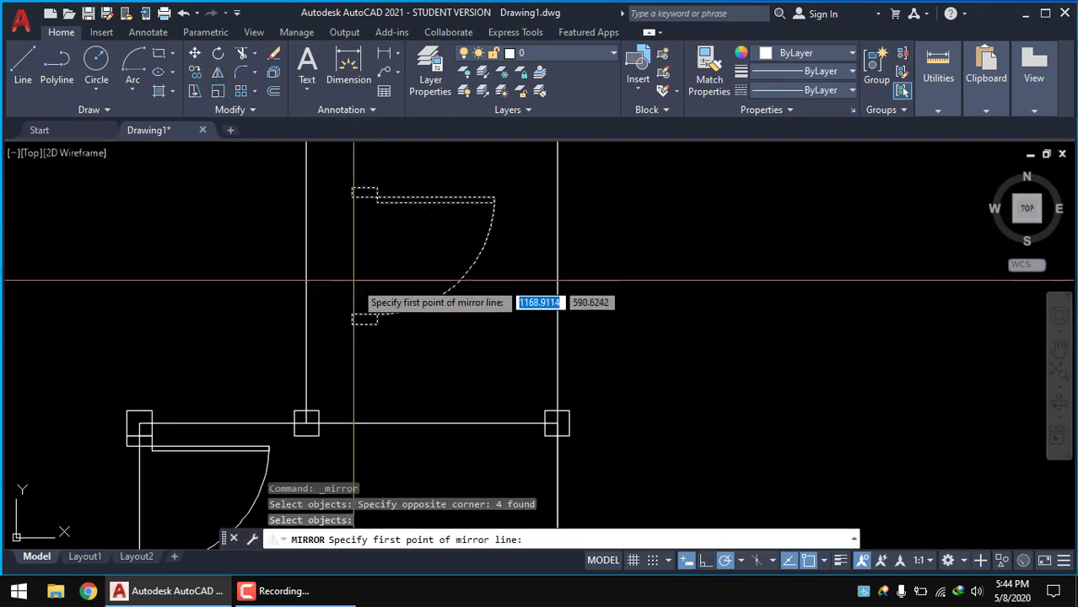
click(401, 273)
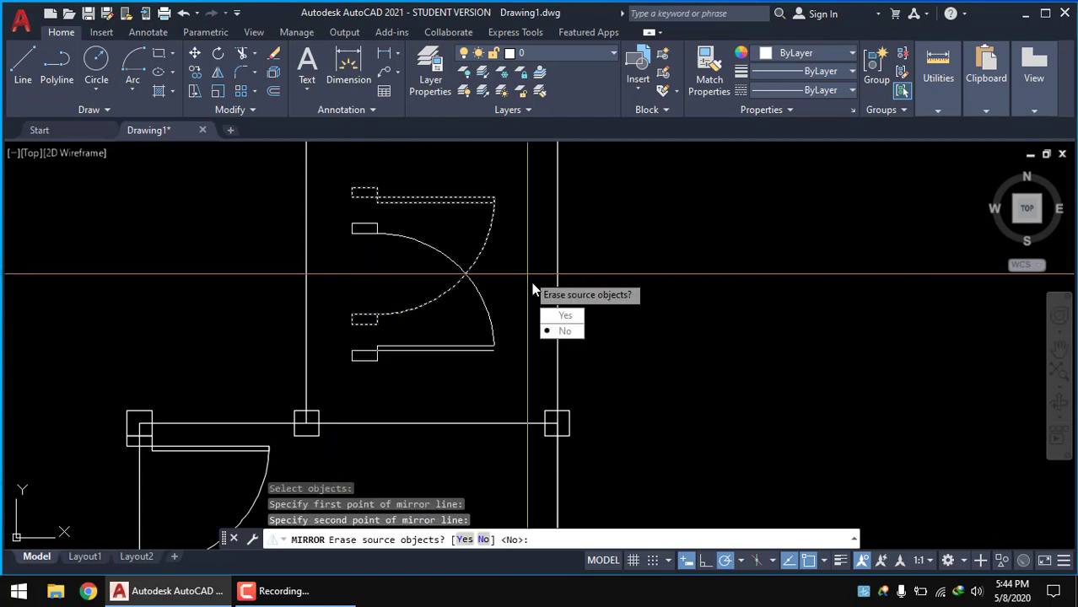
click(563, 317)
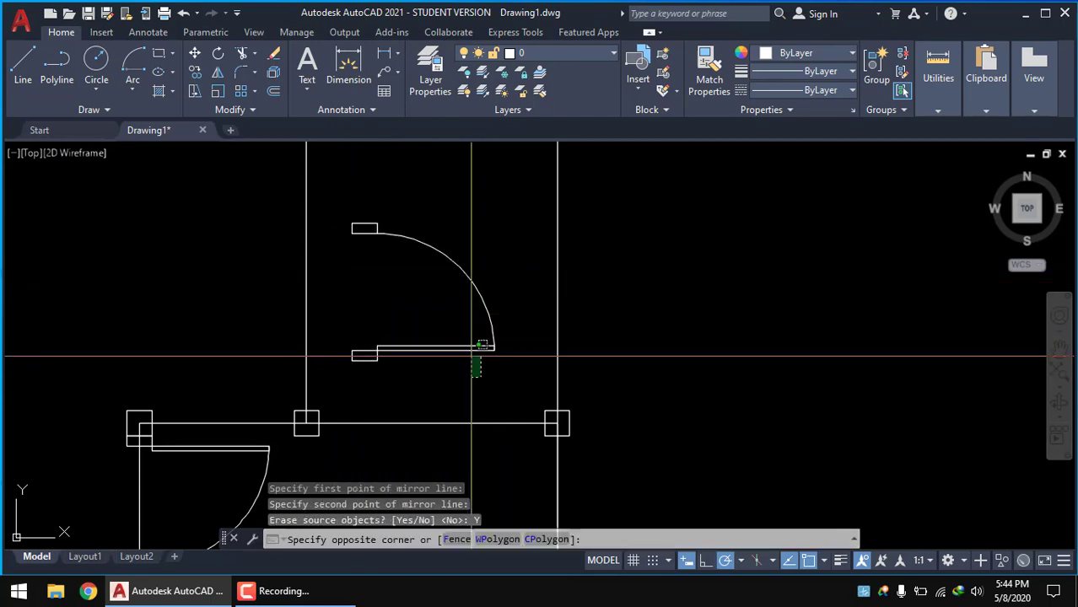
Move the flipped door by its hinge corner into the wall junction doorway
click(320, 188)
click(194, 56)
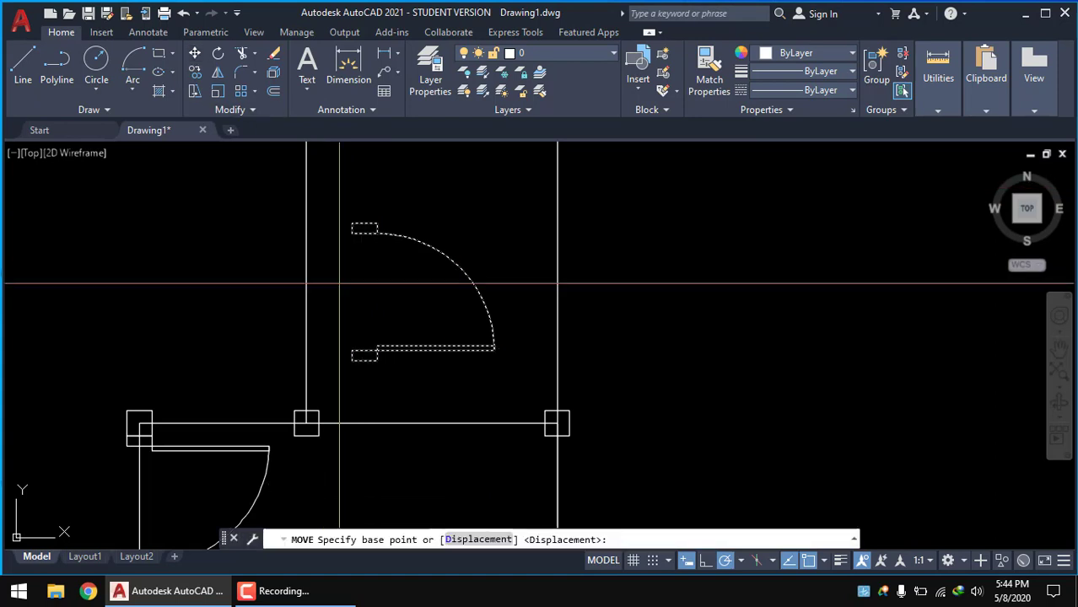
scroll(362, 356, up, 2)
click(366, 353)
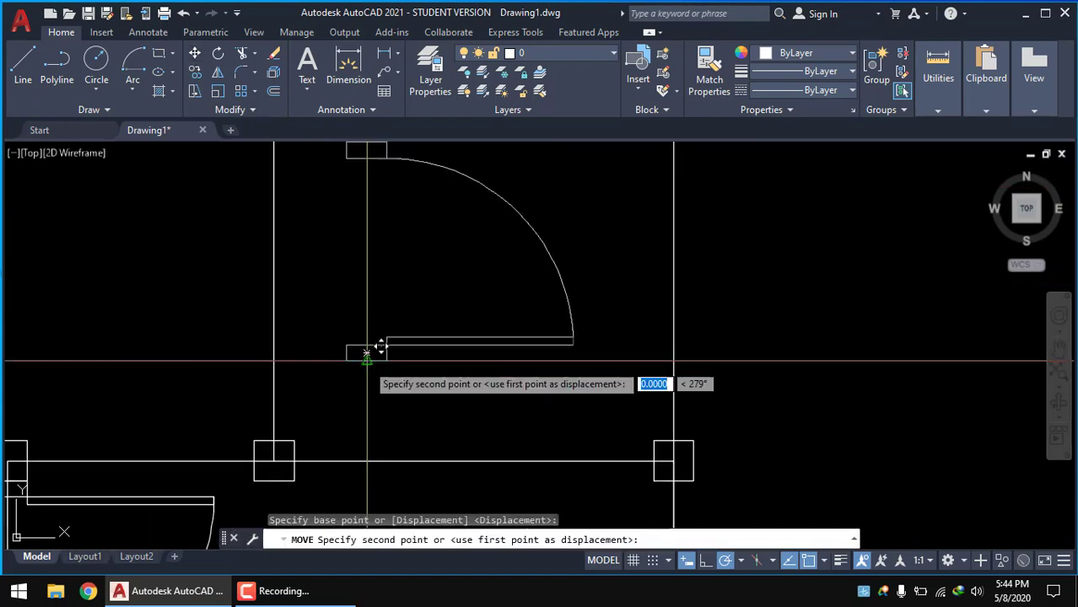
click(282, 420)
scroll(450, 356, down, 3)
middle_drag(579, 310, 637, 316)
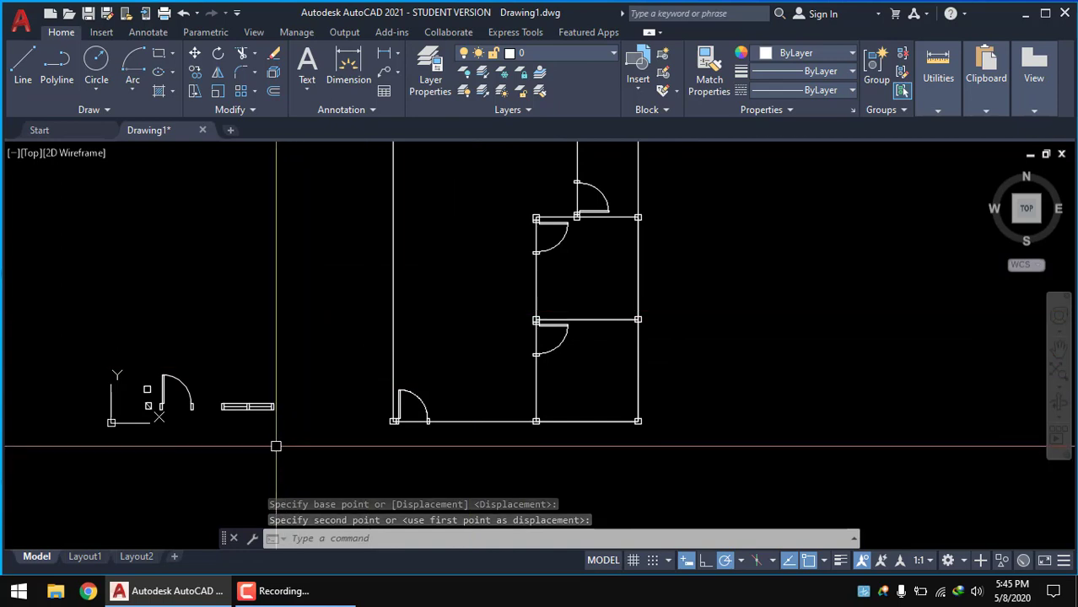
scroll(248, 424, up, 2)
scroll(250, 426, up, 2)
mouse_move(299, 424)
middle_down()
mouse_move(241, 439)
mouse_move(304, 448)
middle_up()
scroll(304, 447, down, 2)
scroll(253, 430, up, 2)
Copy the window block from its midpoint and place a copy on the wall
scroll(253, 421, up, 3)
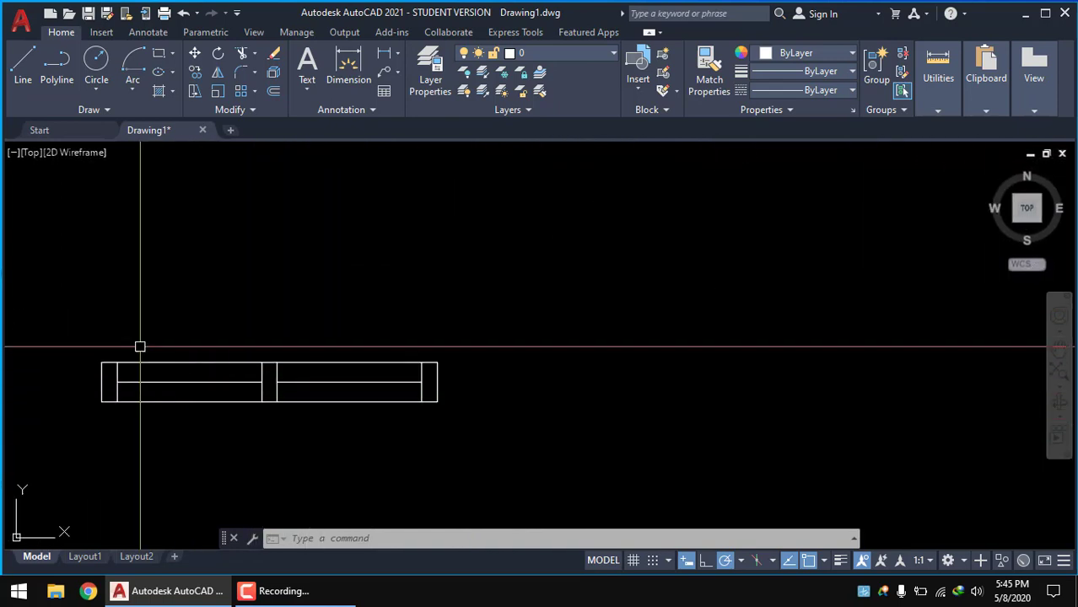
click(85, 319)
click(543, 466)
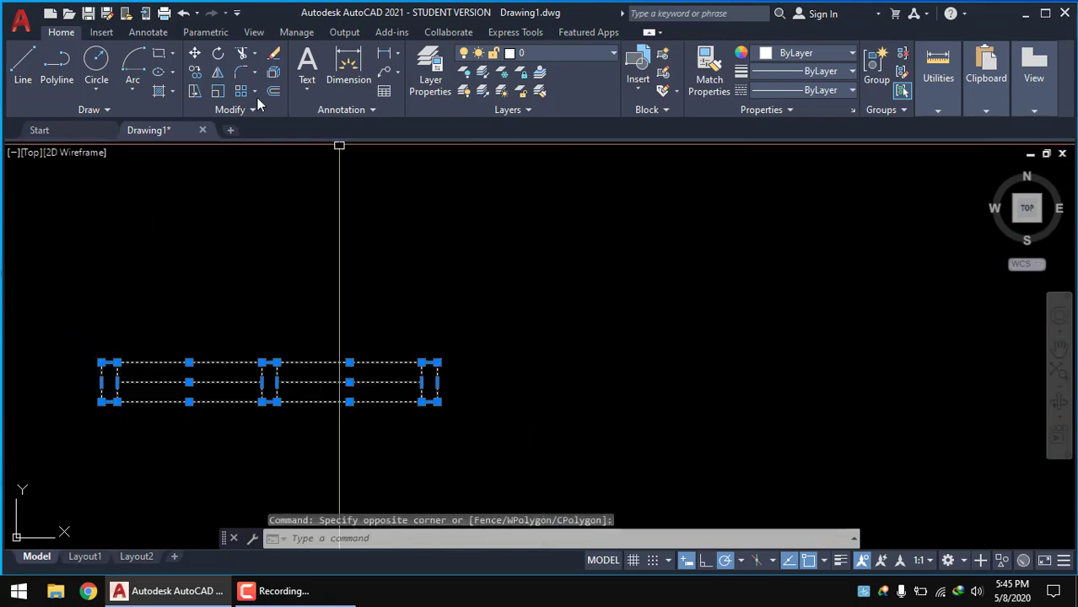
click(195, 73)
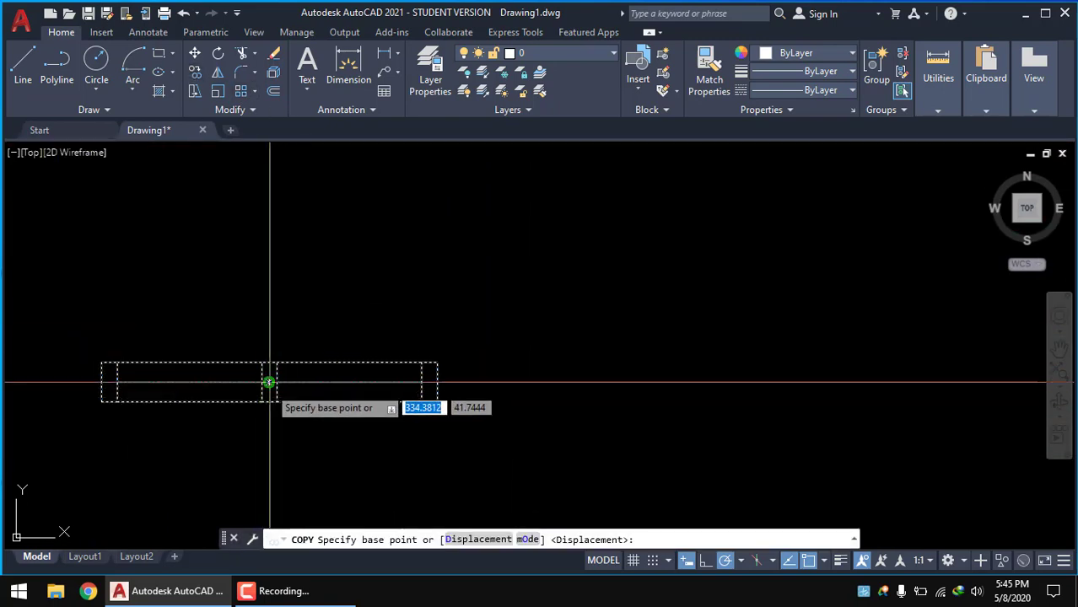
click(269, 381)
scroll(201, 396, down, 4)
scroll(202, 394, up, 5)
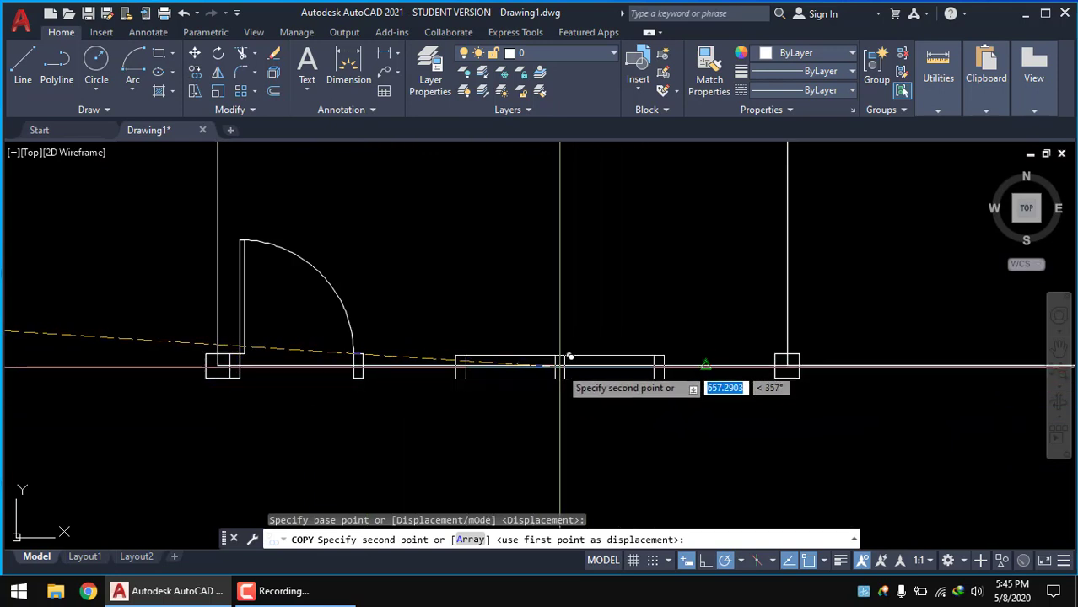
click(702, 365)
Undo the misplaced window copy, keeping a new copy ready to position
scroll(540, 397, down, 2)
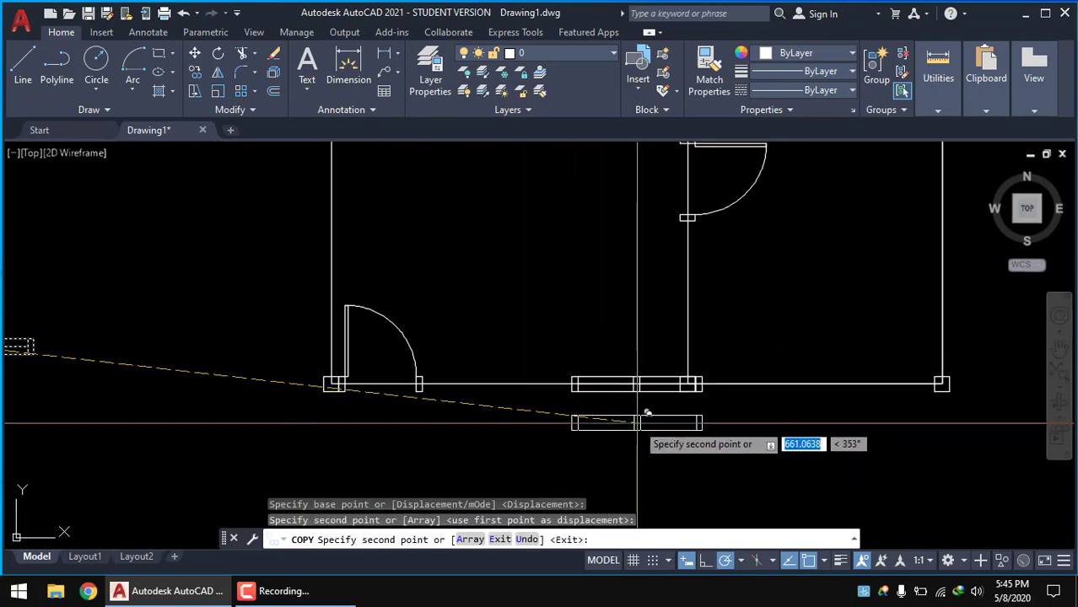
key(ctrl+z)
scroll(632, 426, up, 3)
scroll(504, 455, up, 2)
scroll(540, 422, down, 2)
scroll(641, 371, down, 2)
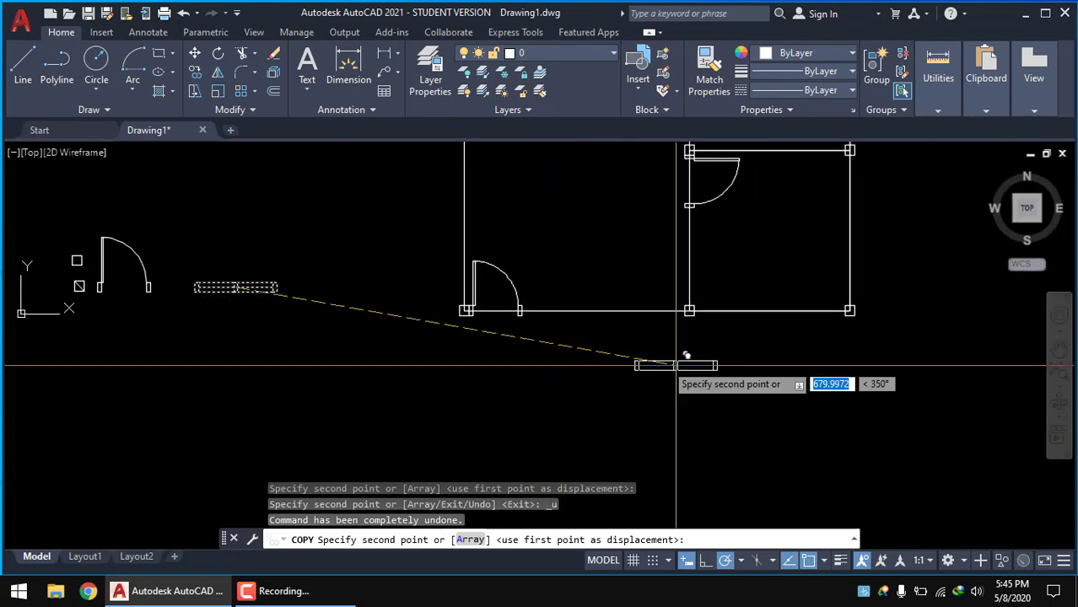
scroll(590, 321, up, 2)
scroll(456, 295, up, 3)
scroll(421, 312, up, 2)
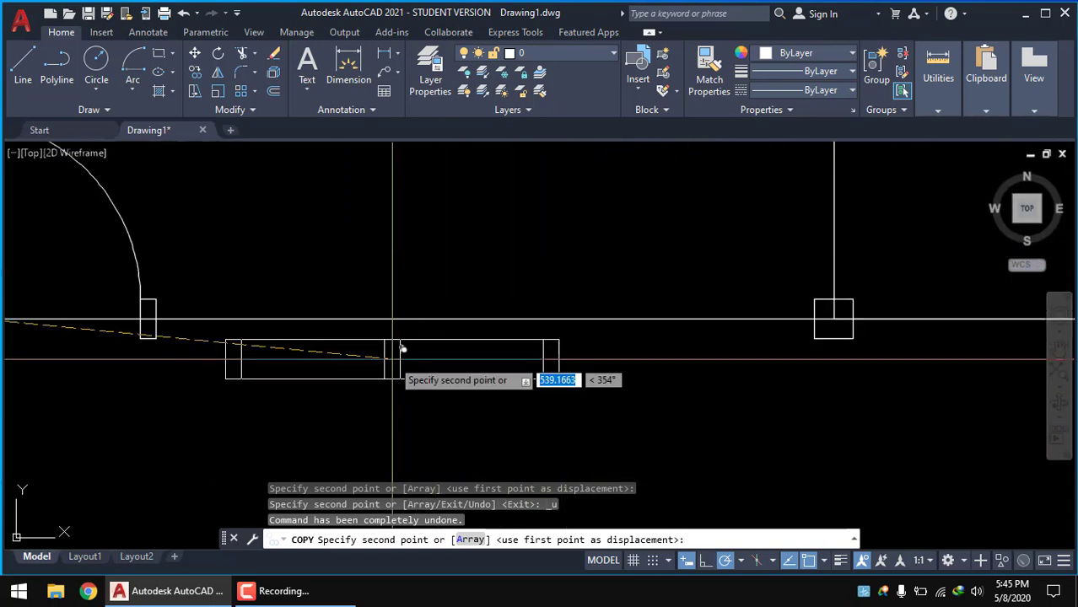
scroll(142, 343, up, 2)
scroll(144, 338, down, 2)
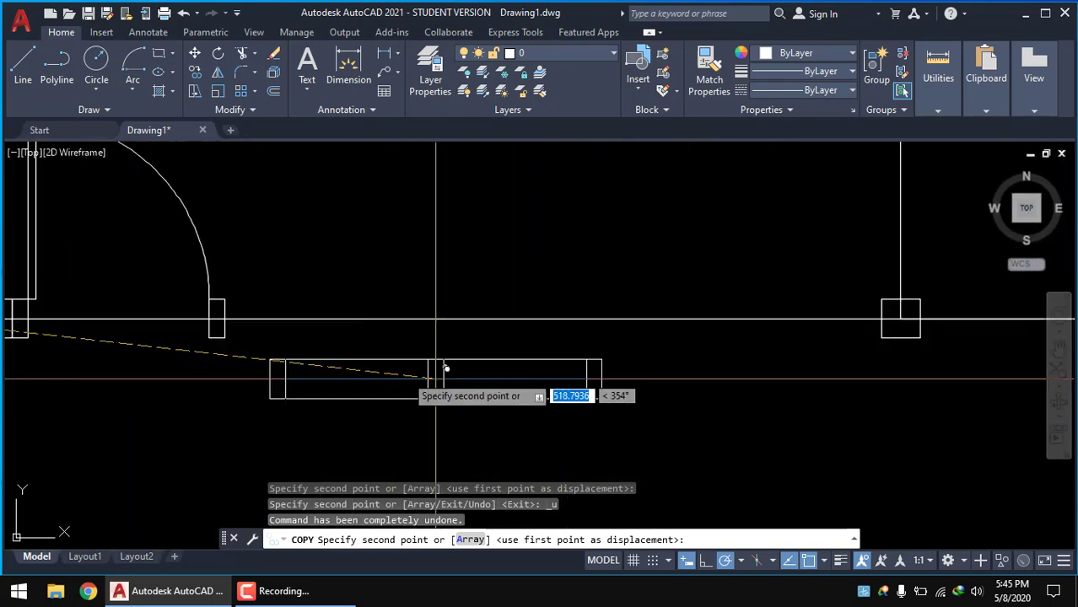
Centre the window copy in the bottom wall opening using Mid Between 2 Points
right_click(462, 403)
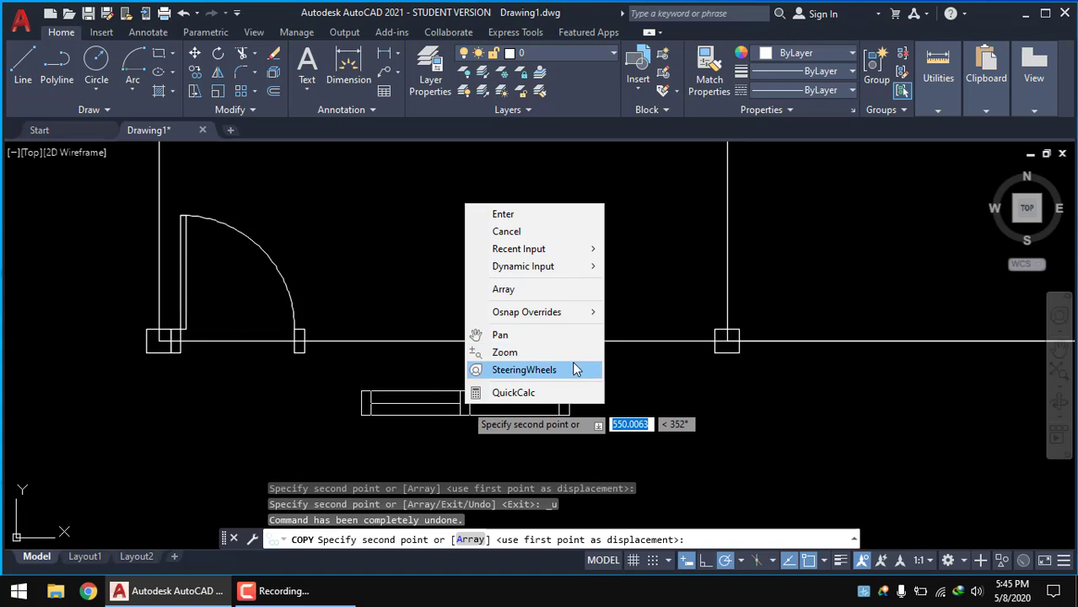
mouse_move(527, 312)
mouse_move(651, 272)
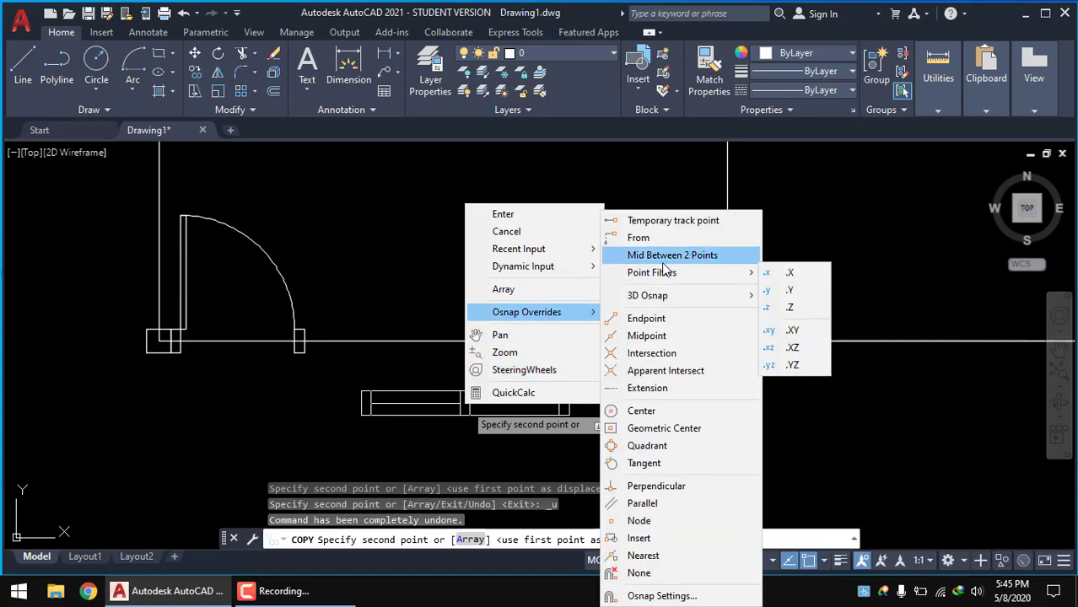
click(683, 263)
scroll(444, 360, up, 2)
scroll(312, 360, up, 2)
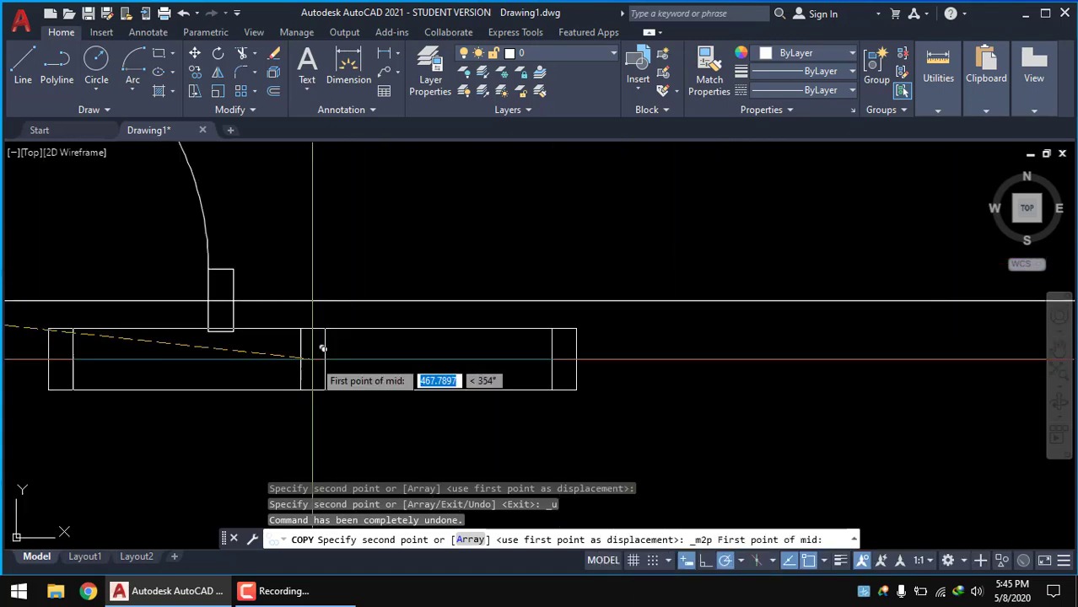
scroll(244, 306, up, 2)
click(245, 304)
scroll(337, 354, down, 4)
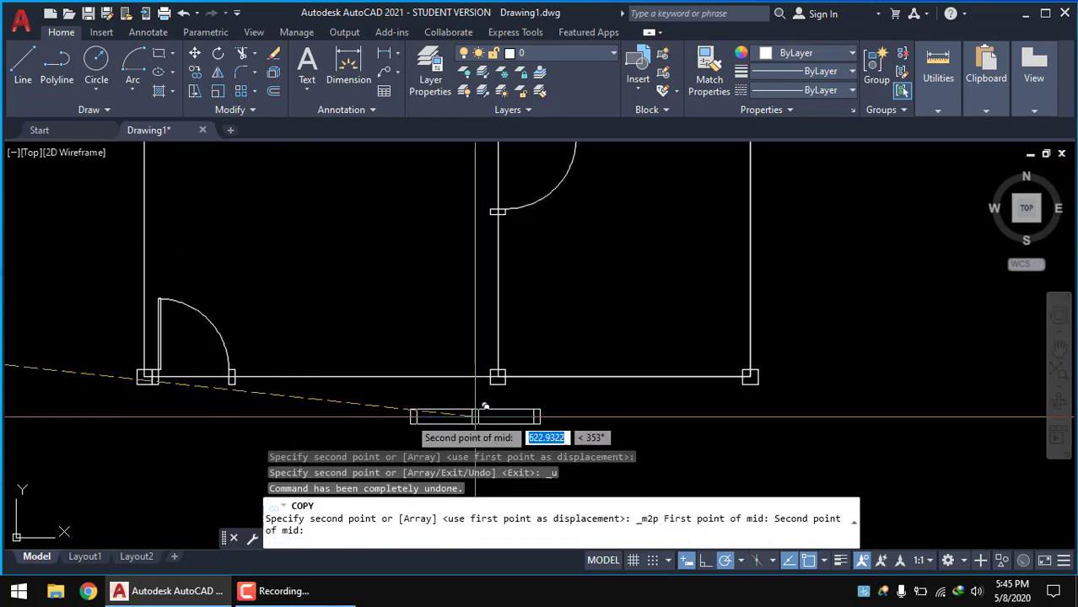
scroll(478, 364, up, 4)
click(475, 361)
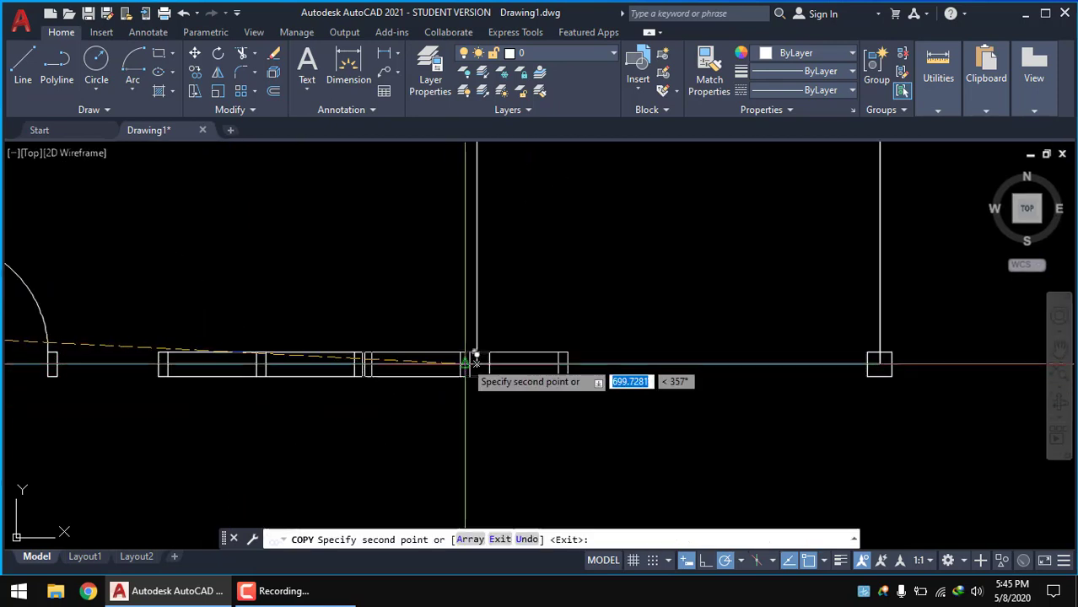
scroll(456, 405, down, 3)
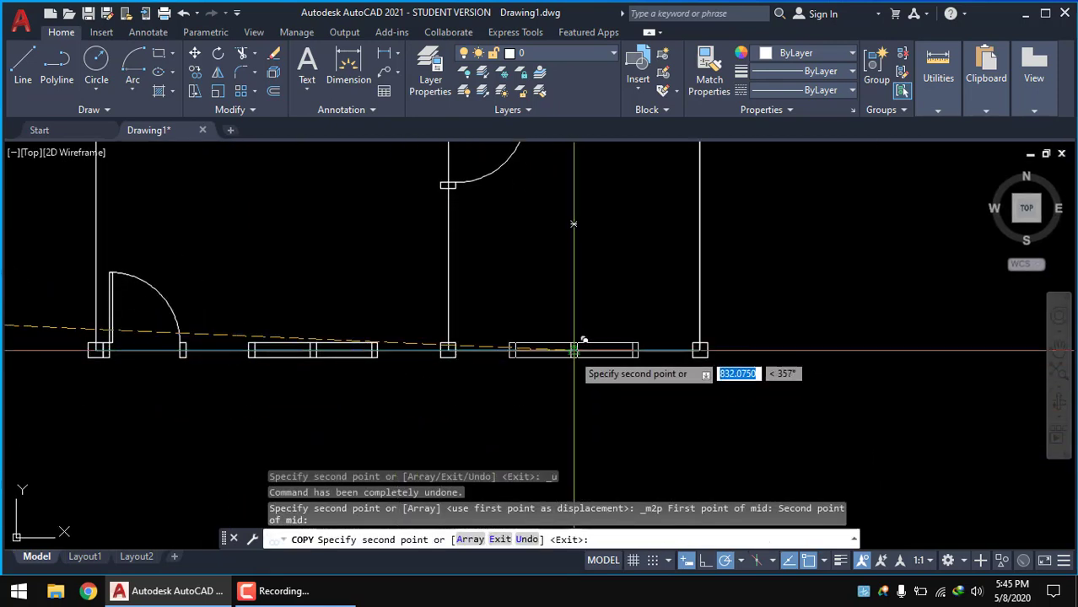
scroll(397, 348, down, 3)
scroll(431, 307, up, 3)
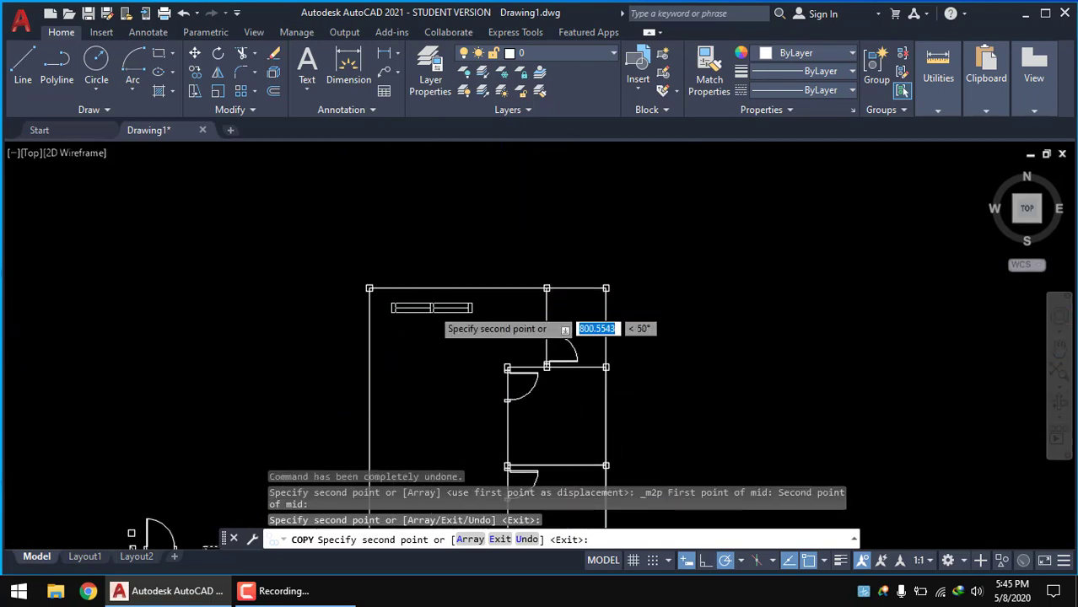
scroll(456, 287, up, 3)
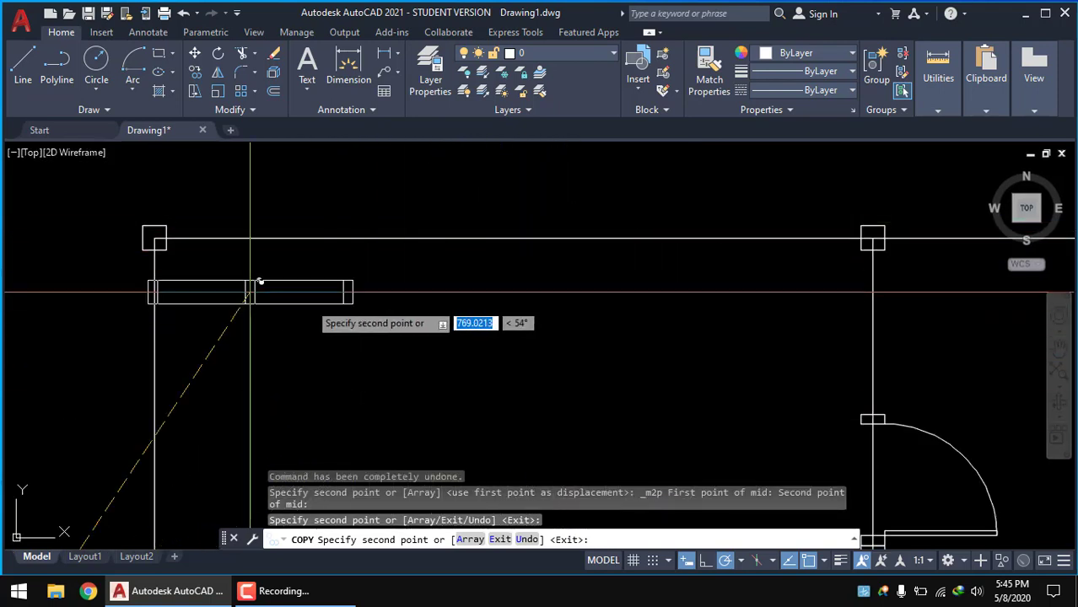
Centre the next window copy in the top wall opening using Mid Between 2 Points
right_click(242, 286)
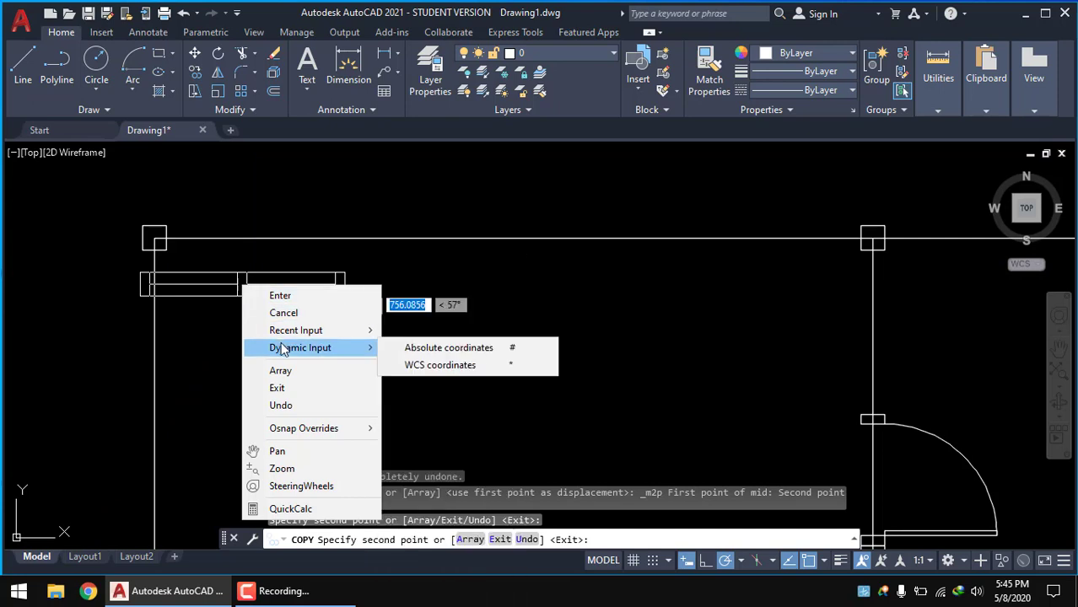
mouse_move(304, 428)
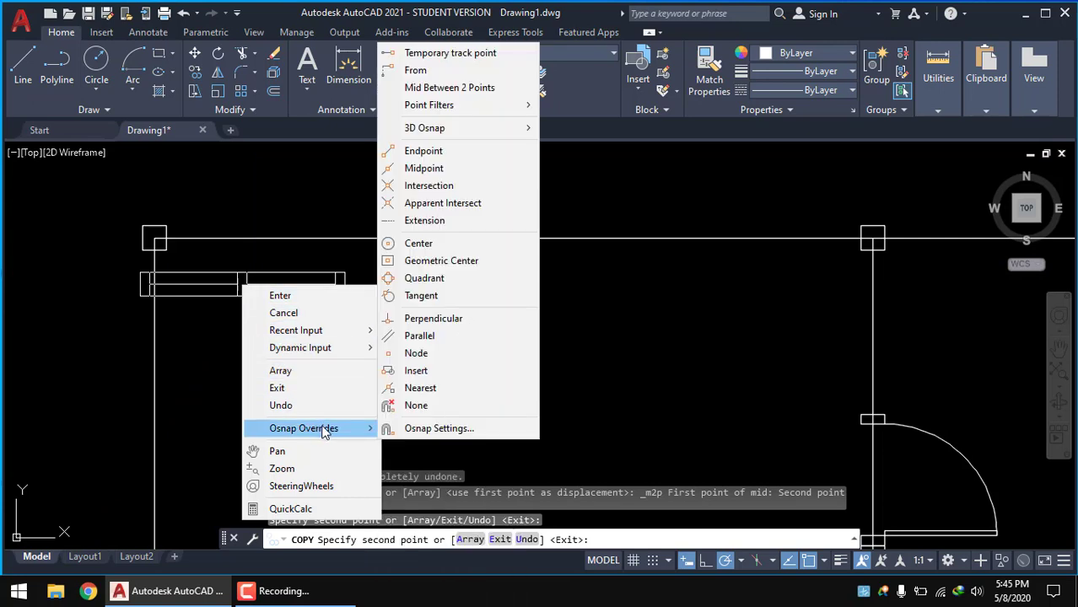
click(450, 89)
scroll(233, 240, up, 2)
scroll(156, 215, up, 1)
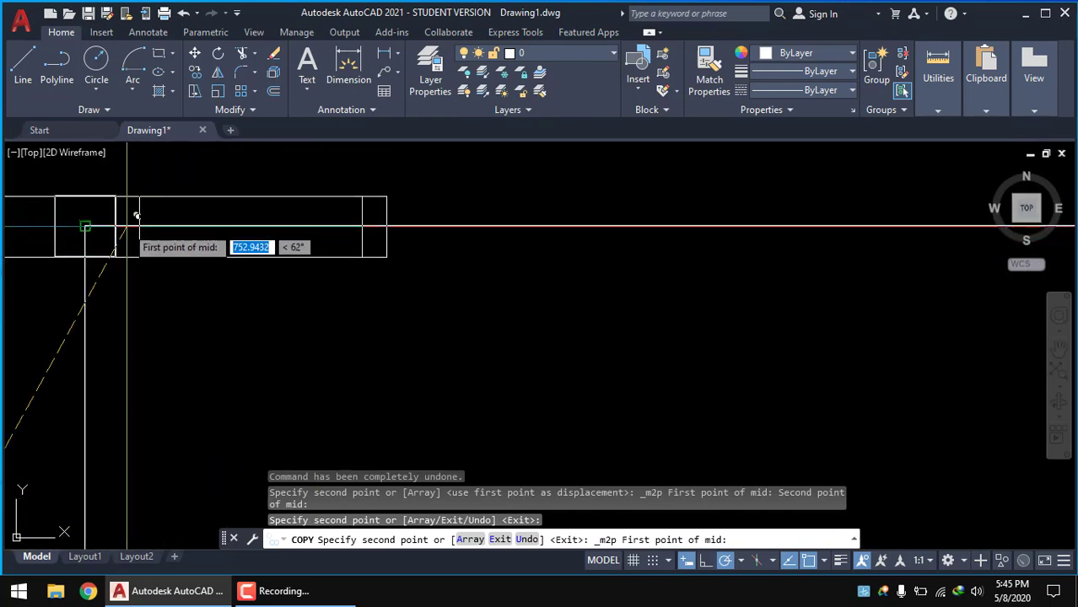
click(124, 223)
scroll(110, 232, down, 1)
scroll(698, 262, down, 2)
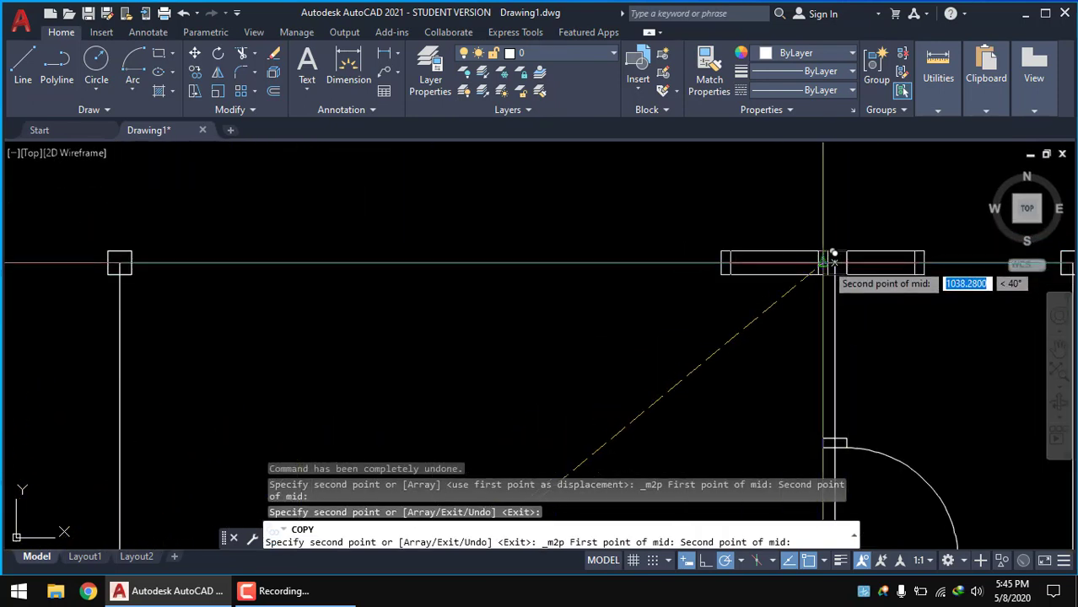
click(833, 262)
scroll(529, 314, down, 1)
scroll(469, 286, down, 3)
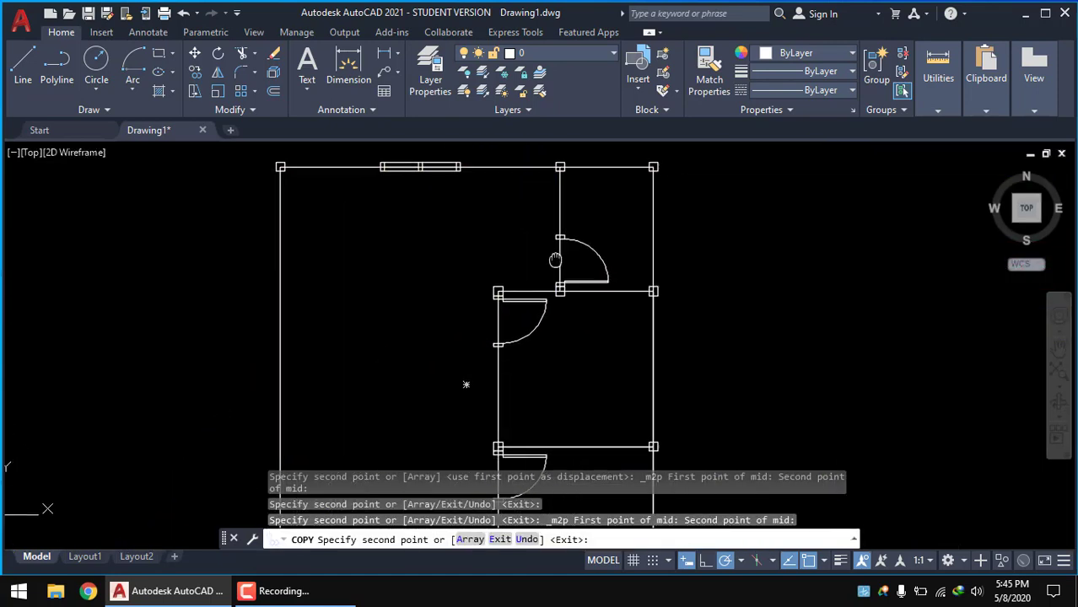
Exit the Copy command and pan and zoom to frame the whole floor plan
key(Escape)
scroll(693, 345, down, 3)
scroll(688, 309, up, 1)
scroll(591, 304, up, 2)
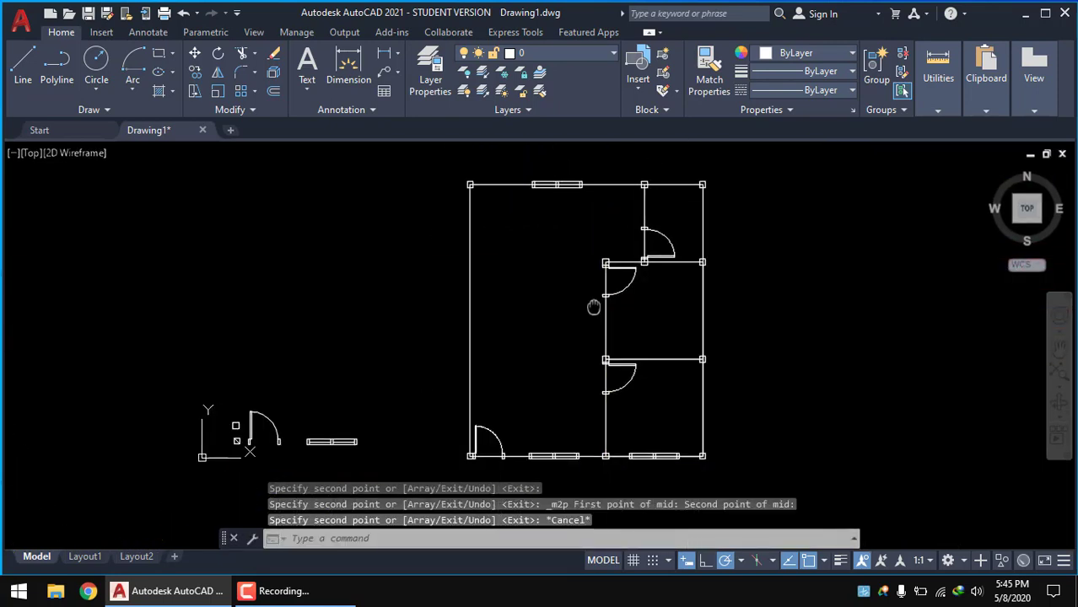
middle_drag(605, 324, 627, 331)
scroll(675, 339, down, 1)
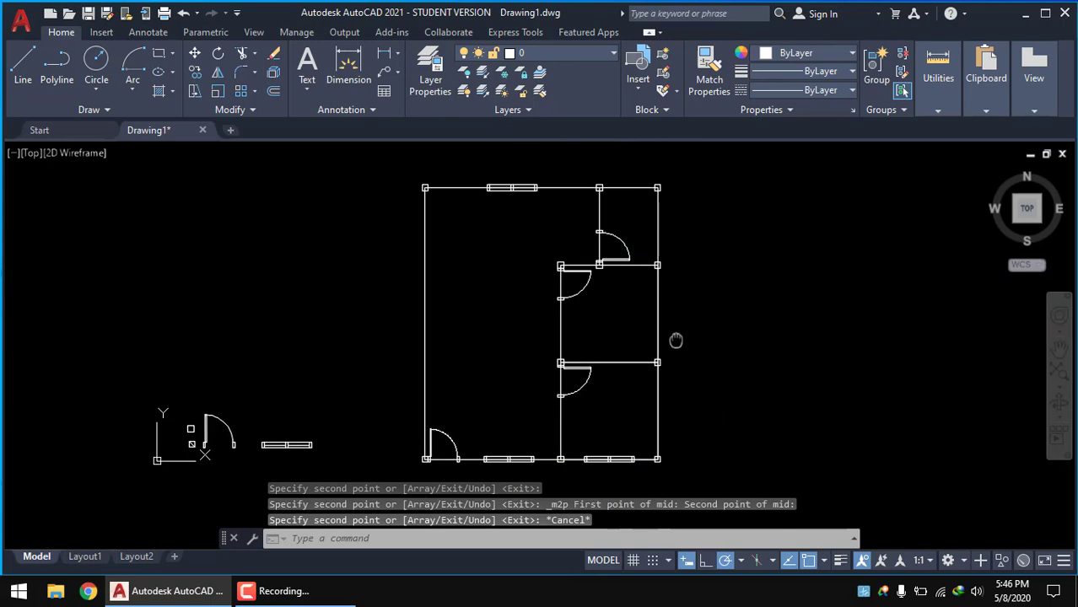
scroll(683, 347, up, 2)
scroll(662, 380, down, 1)
middle_drag(662, 380, 626, 346)
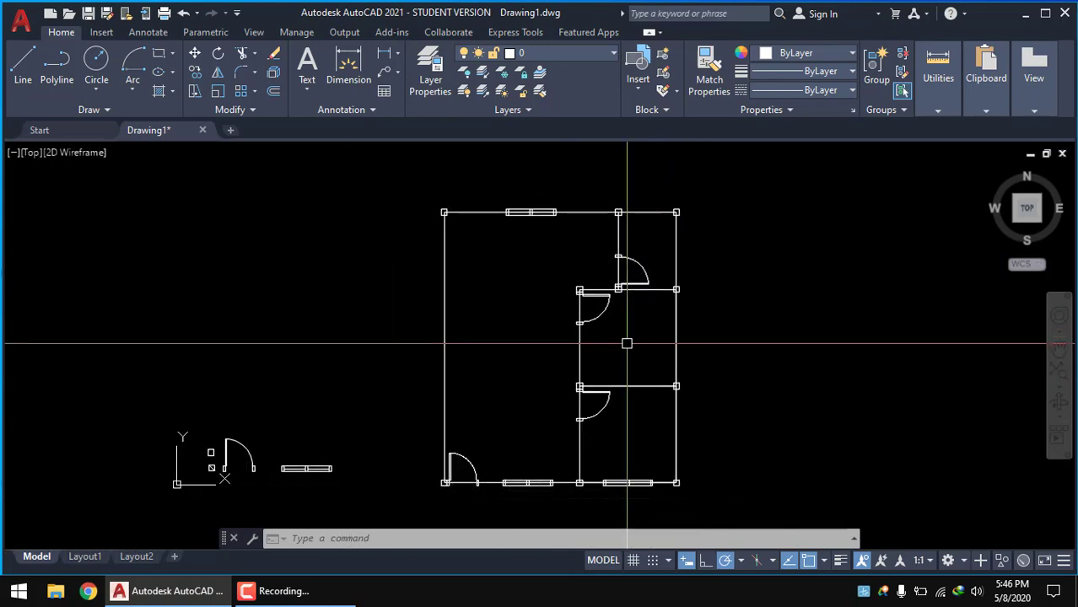
scroll(618, 343, up, 2)
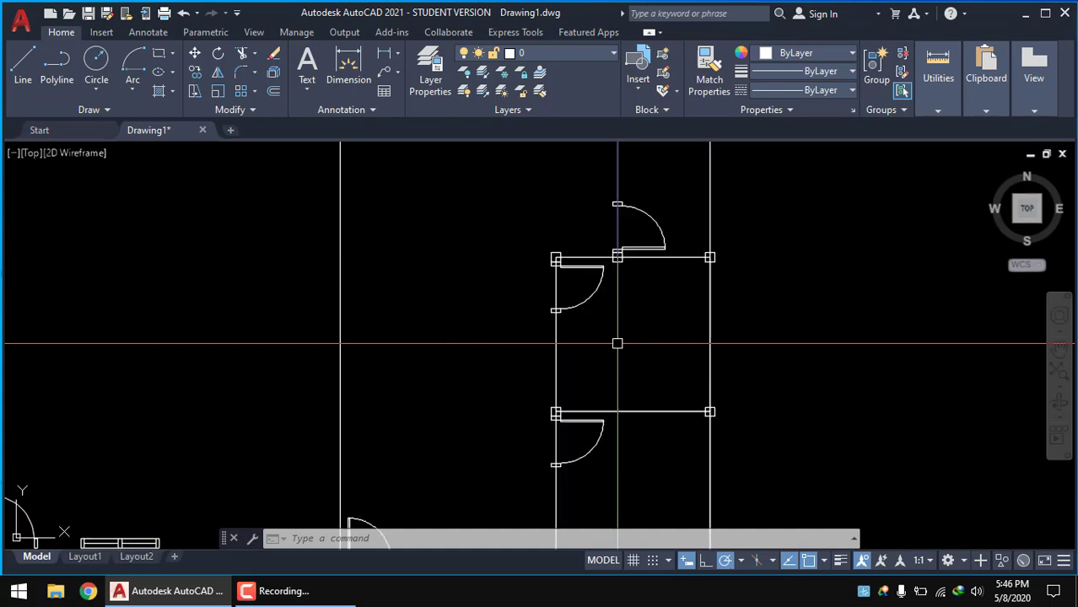
scroll(620, 347, down, 2)
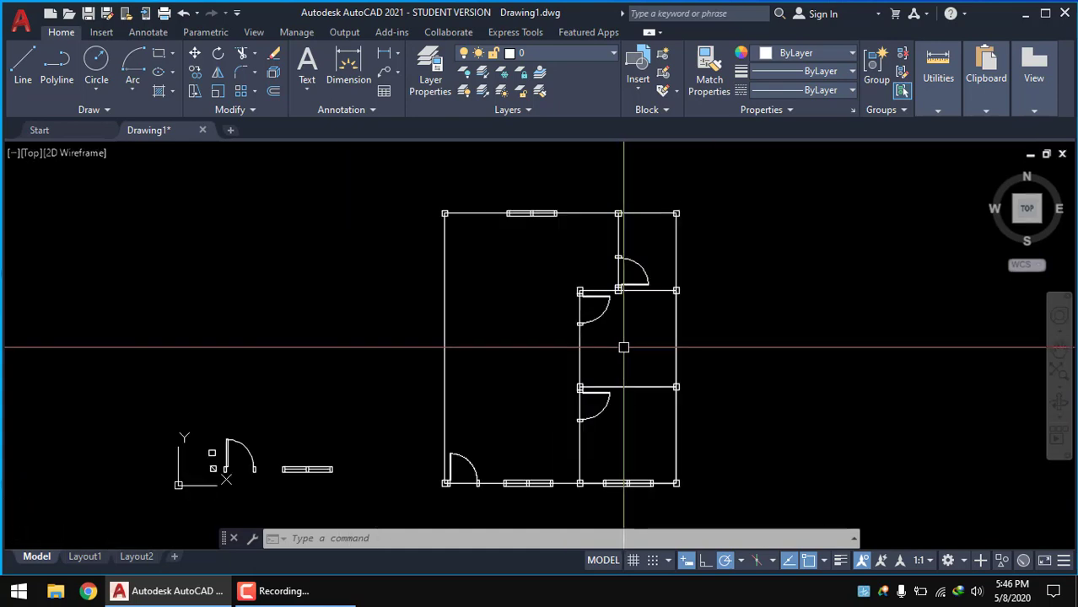